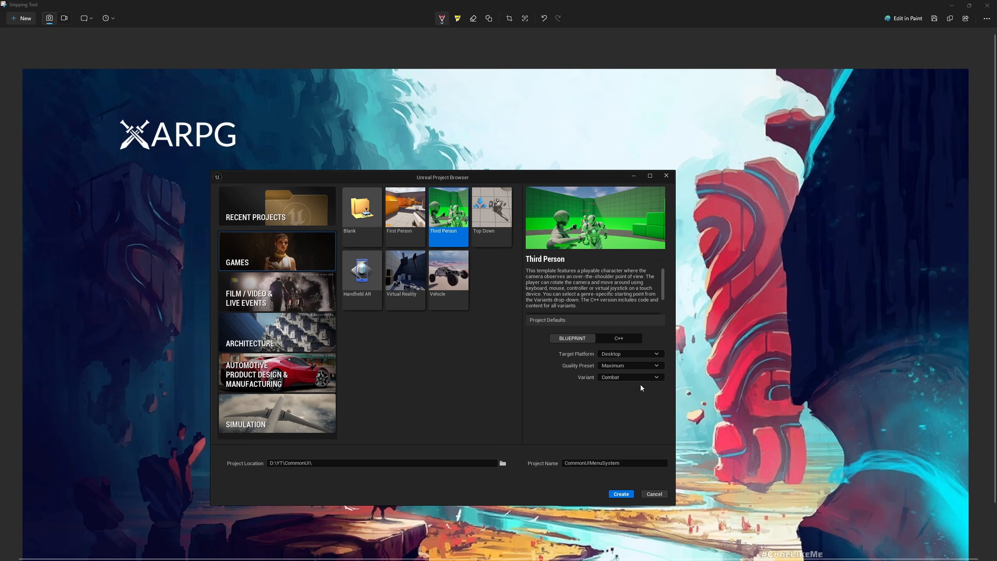
# - Create the Blueprint Third Person project CommonUIMenuSystem in D:\YT\CommonUI with the Combat variant, Desktop platform and Maximum quality
pyautogui.click(620, 495)
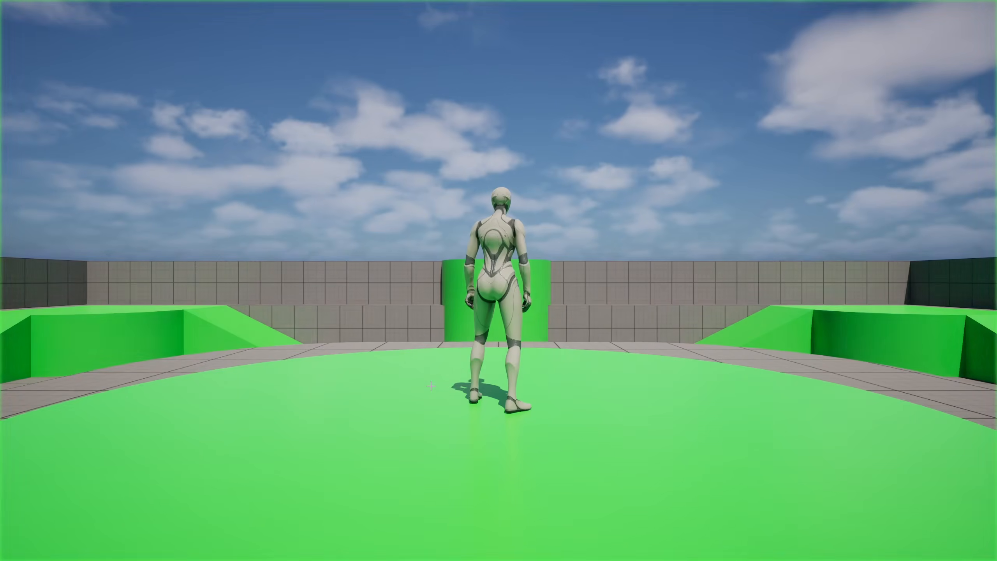
# - Test the level by running and jumping with the third-person character, then stop the play session
pyautogui.press('w')
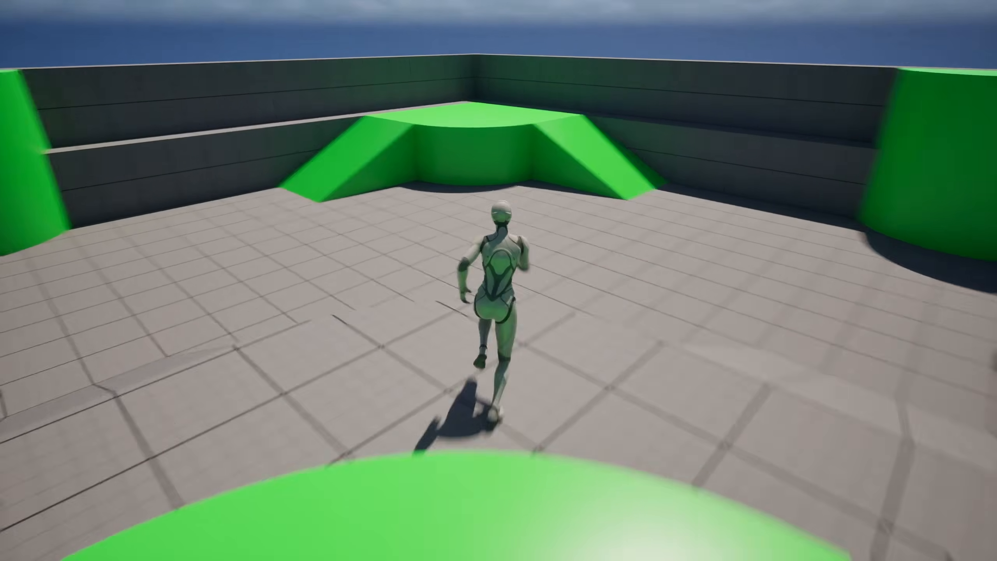
pyautogui.press('space')
pyautogui.press('w')
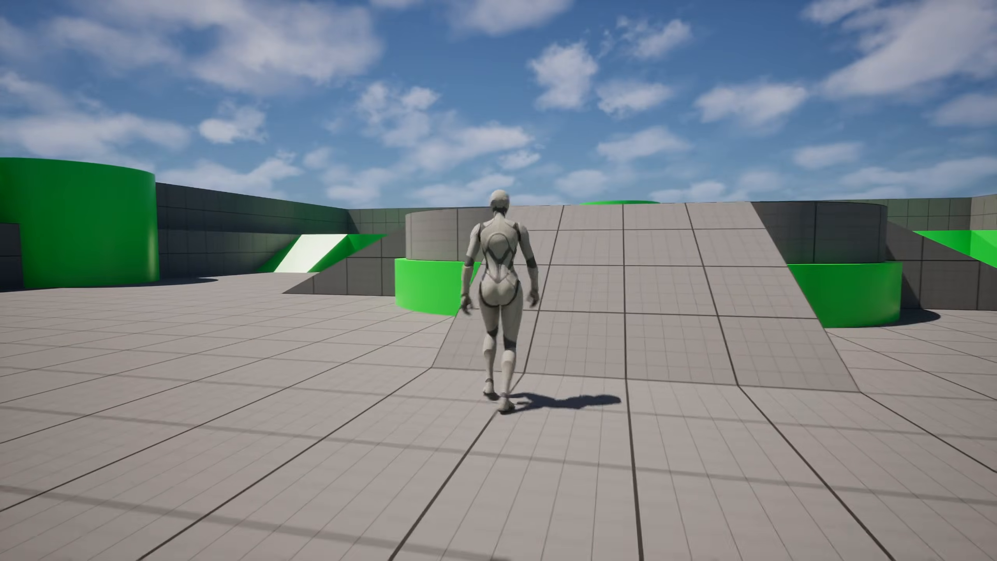
pyautogui.press('Escape')
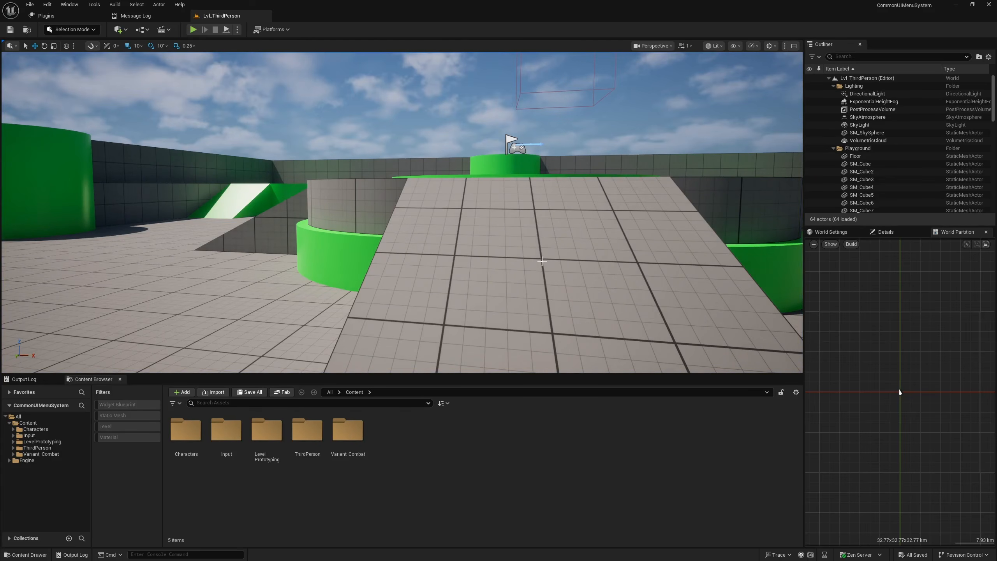
# - Collapse the Content folder tree and close the open Plugins and Message Log windows
pyautogui.moveTo(542, 261)
pyautogui.mouseDown(button='right')
pyautogui.moveTo(514, 204)
pyautogui.moveTo(555, 334)
pyautogui.moveTo(477, 296)
pyautogui.moveTo(538, 243)
pyautogui.mouseUp(button='right')
pyautogui.press('s')
pyautogui.press('e')
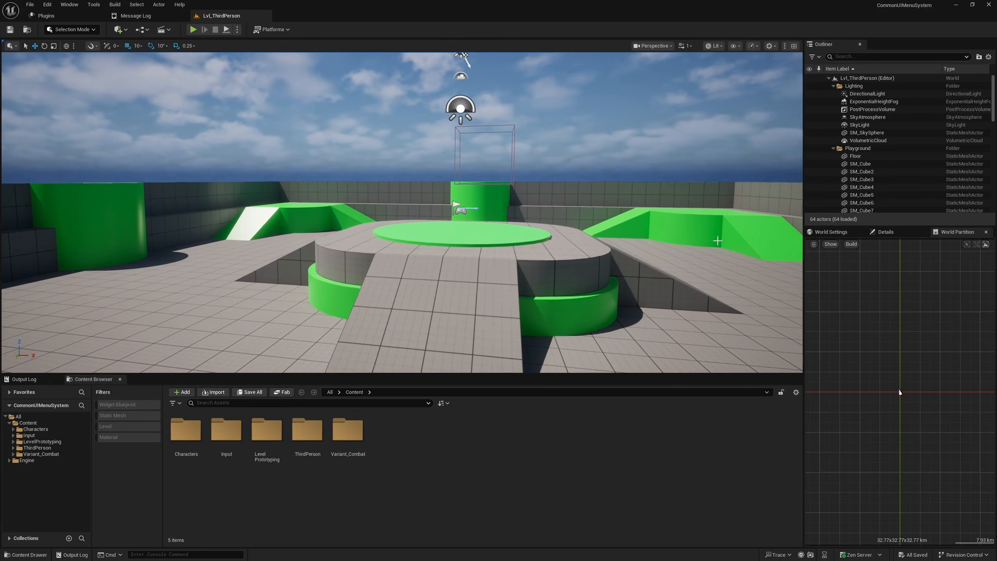
pyautogui.click(9, 422)
pyautogui.click(28, 423)
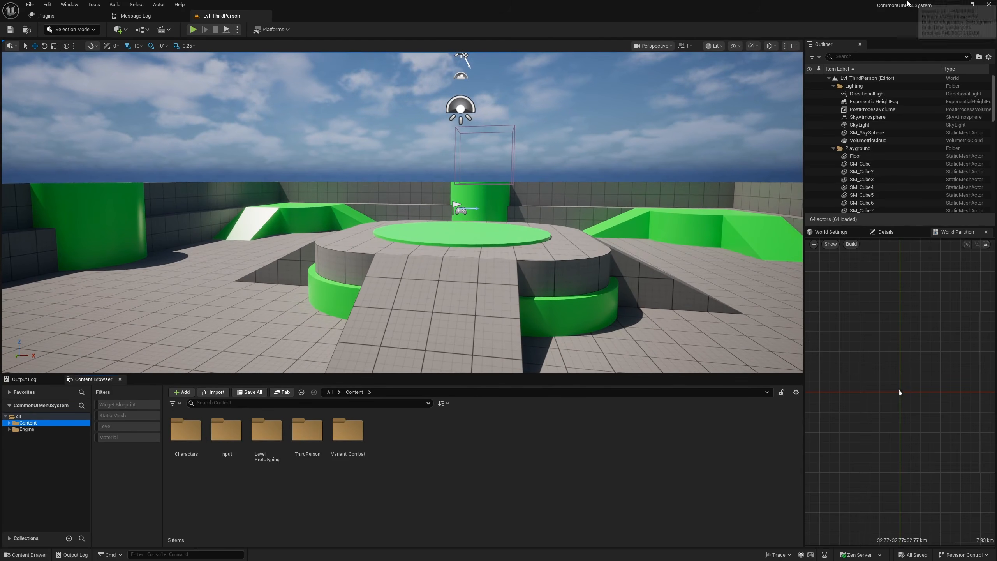
pyautogui.click(100, 16)
pyautogui.click(100, 16)
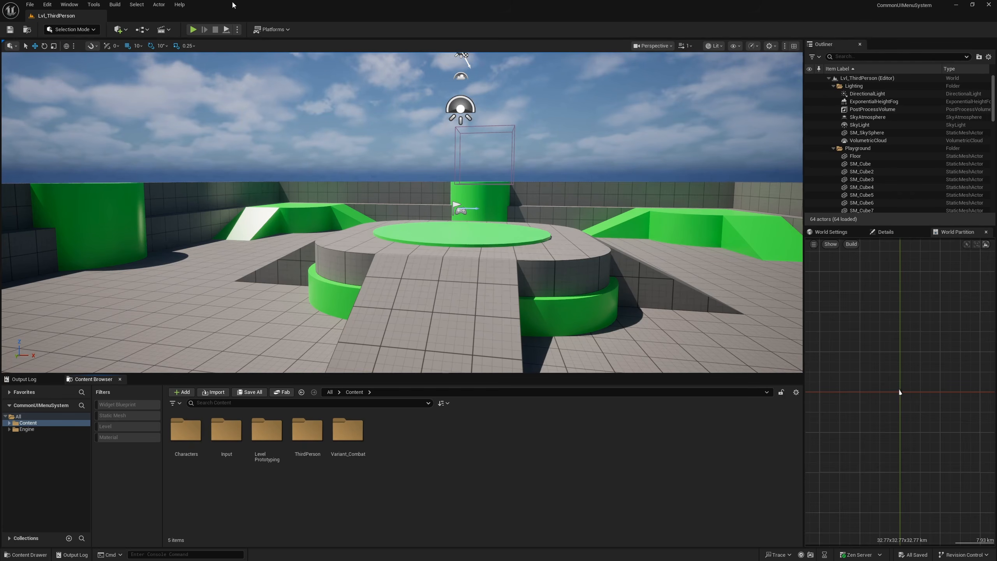
# - Find and enable the beta Common UI Plugin for the project, and restart the editor
pyautogui.click(92, 7)
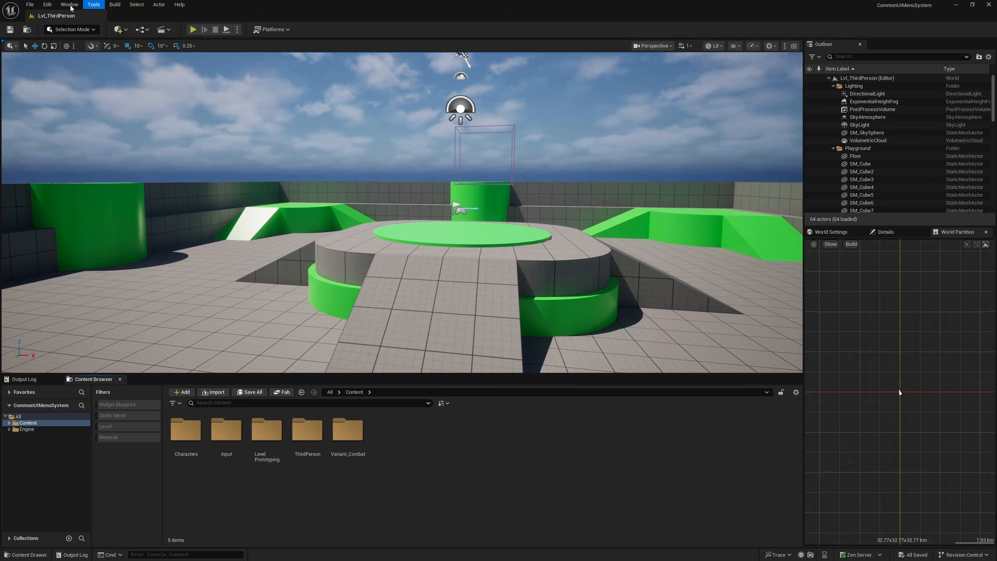
pyautogui.moveTo(50, 5)
pyautogui.click(65, 134)
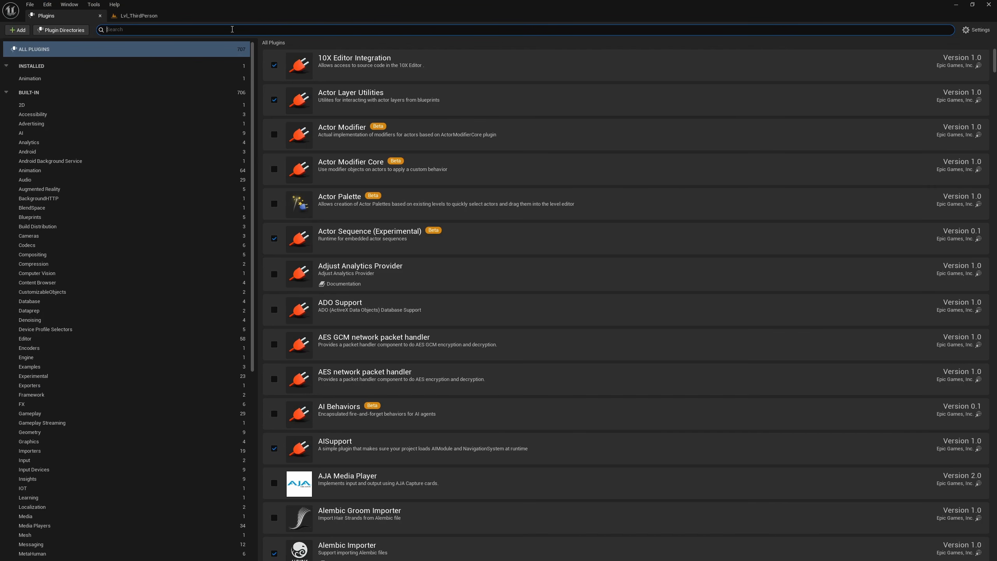
pyautogui.write('commo')
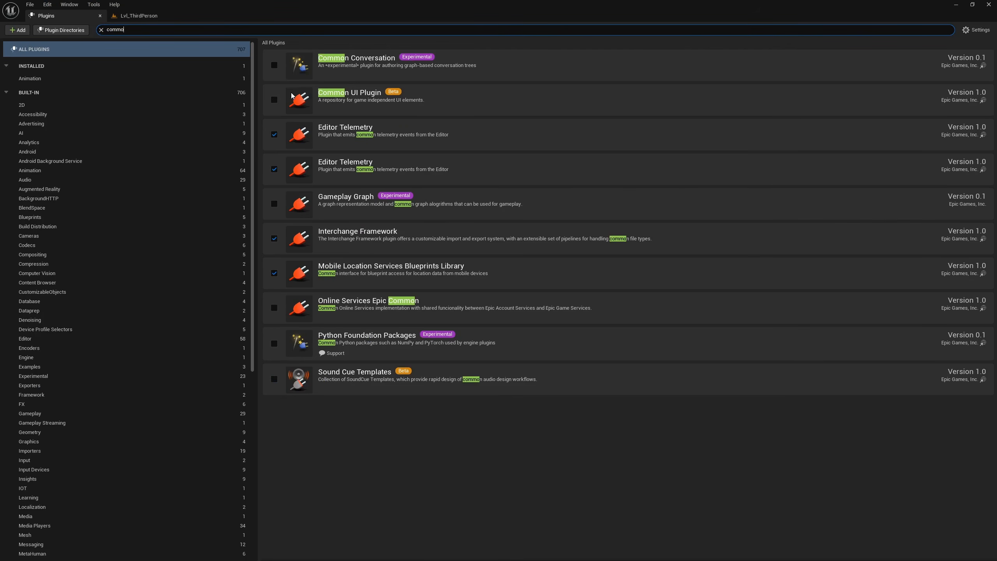
pyautogui.click(274, 100)
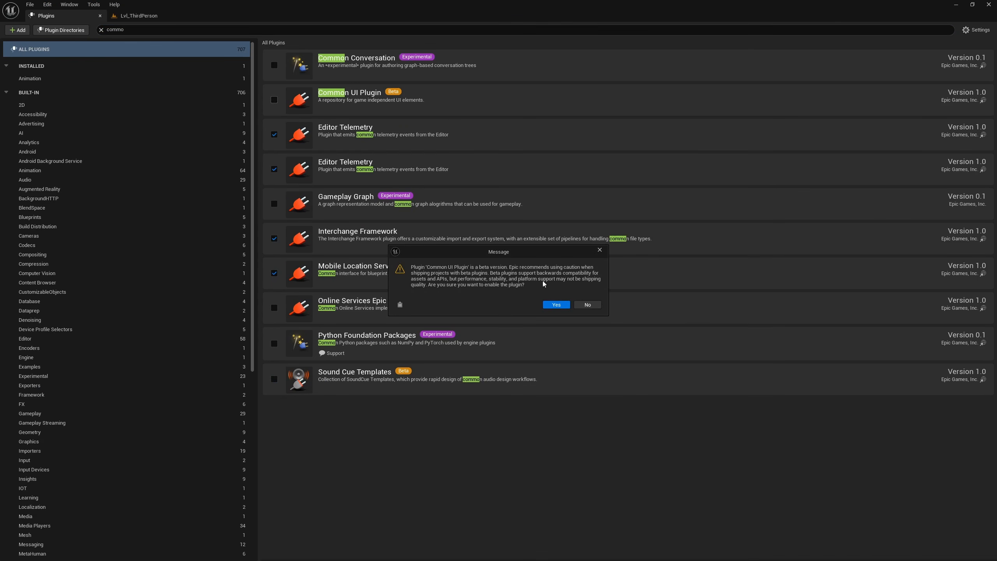
pyautogui.click(559, 305)
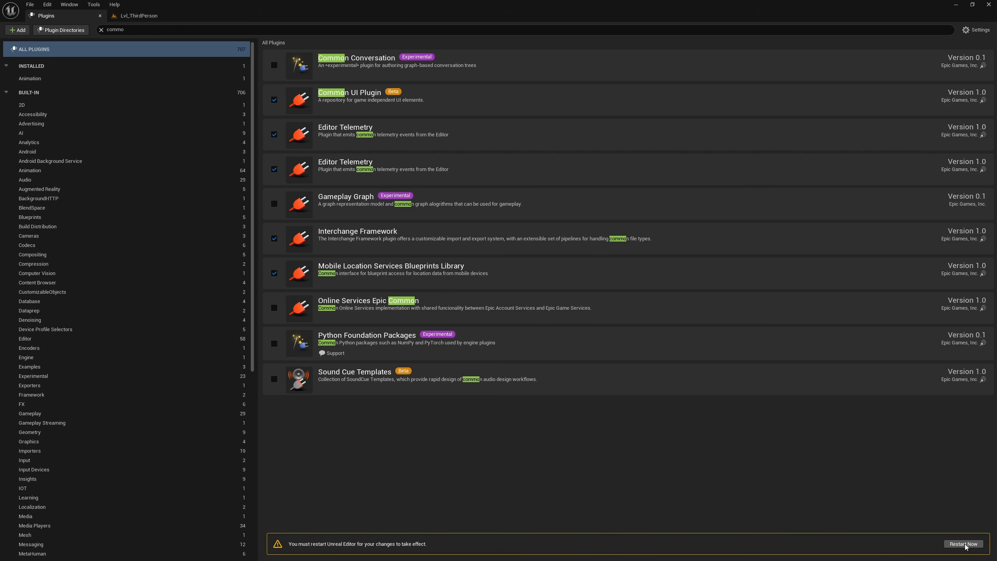
pyautogui.click(964, 544)
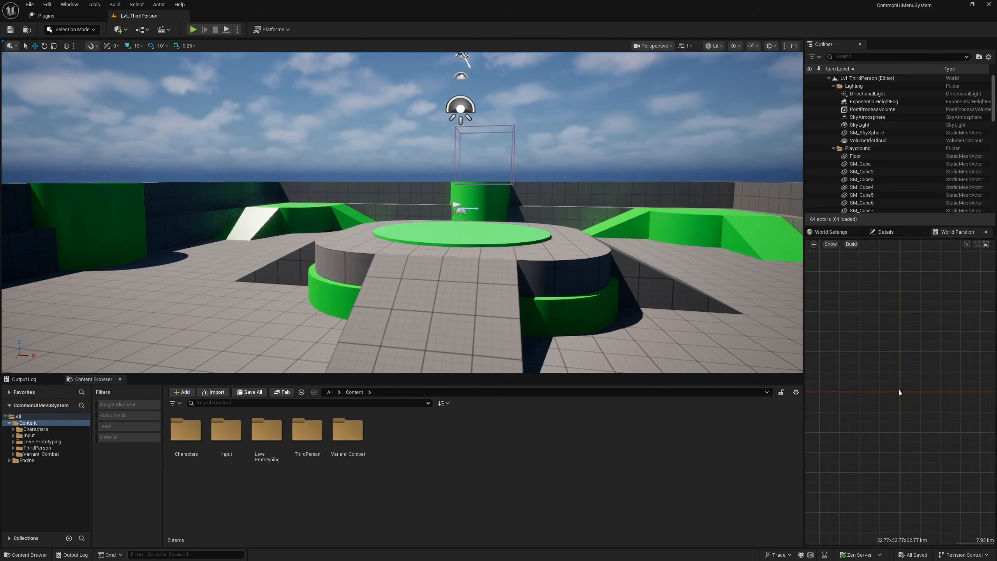
# - Start a new plugin from the plugin manager using the Content Only template
pyautogui.click(68, 5)
pyautogui.moveTo(47, 4)
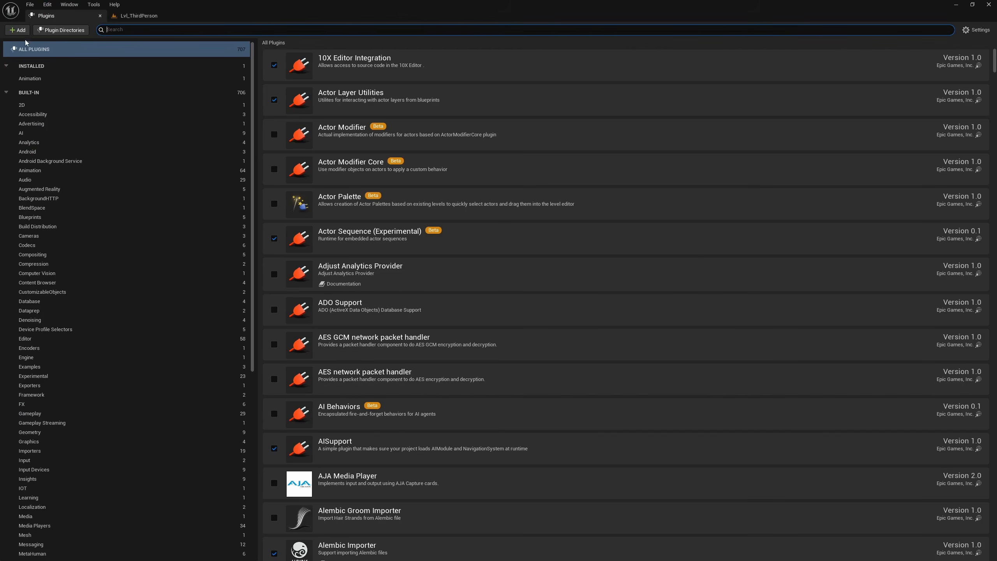
pyautogui.click(17, 30)
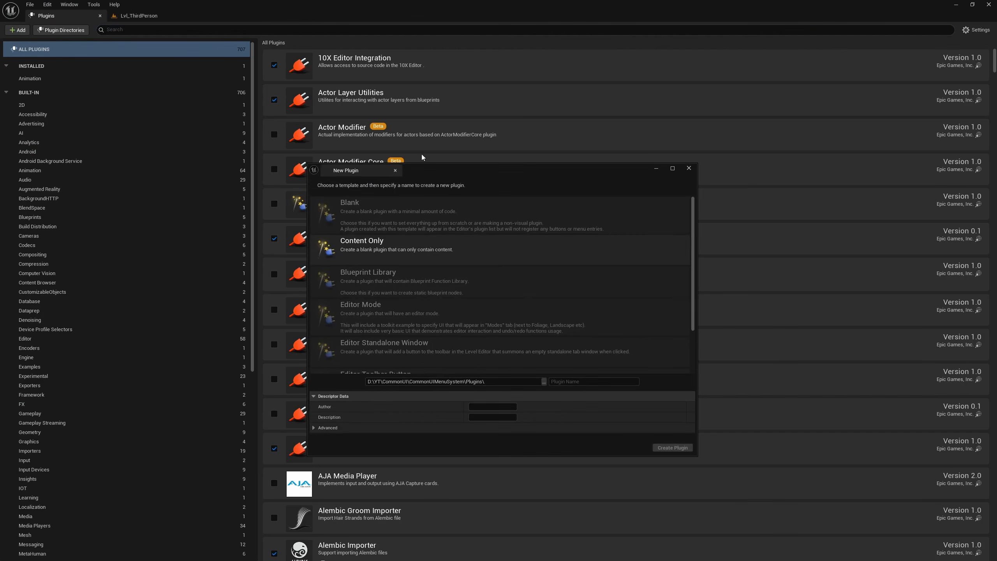
pyautogui.click(384, 246)
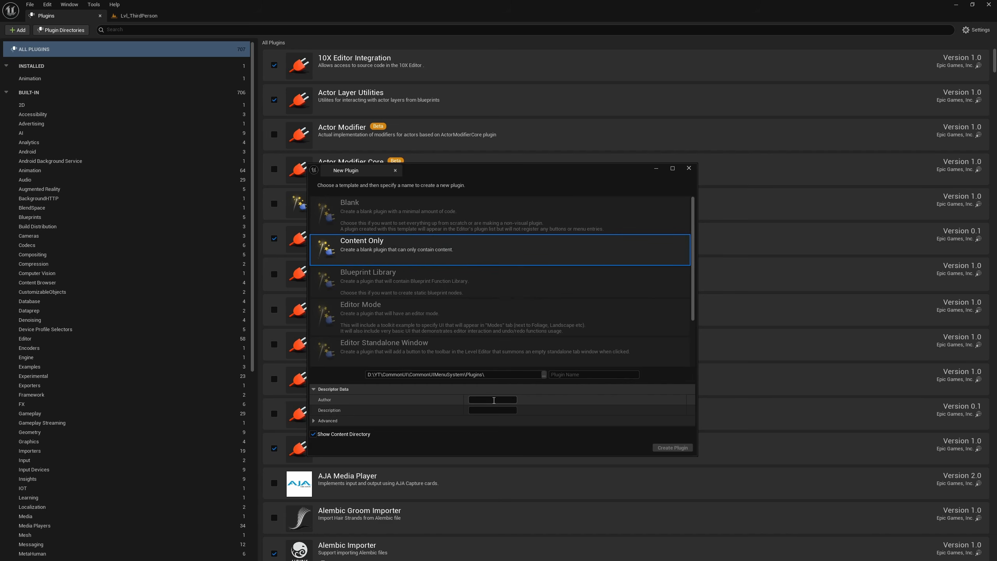
# - Fill in the new plugin's author as CodeLikeME and its description as "A Menu System with Common UI"
pyautogui.write('CodeLikeME')
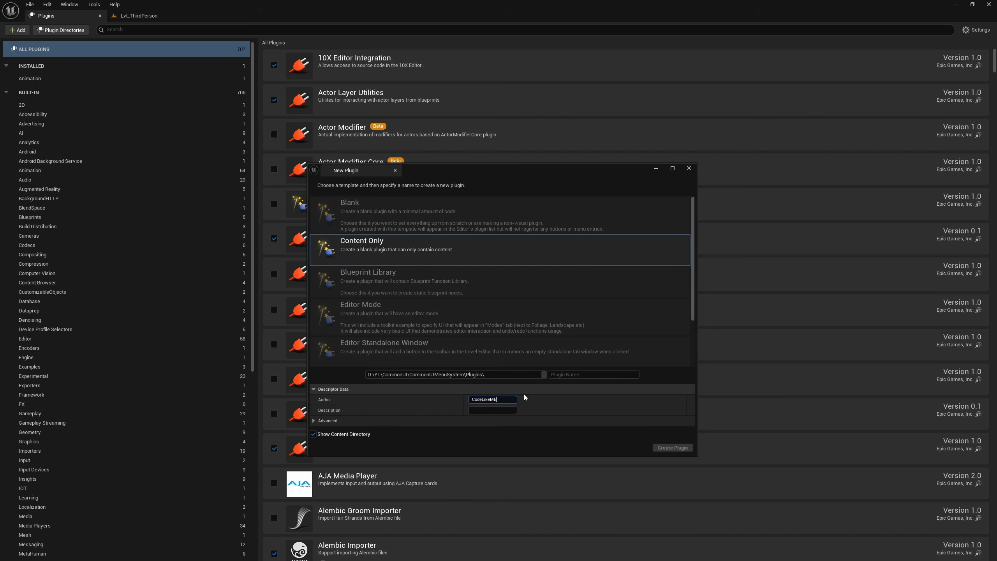
pyautogui.click(481, 410)
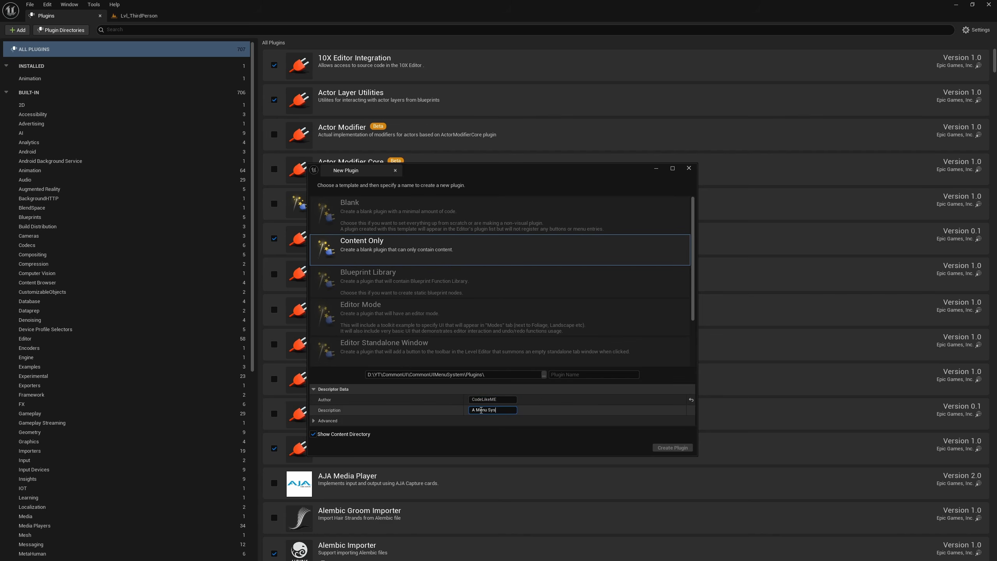
pyautogui.write('A Menu System with COmmion UIo')
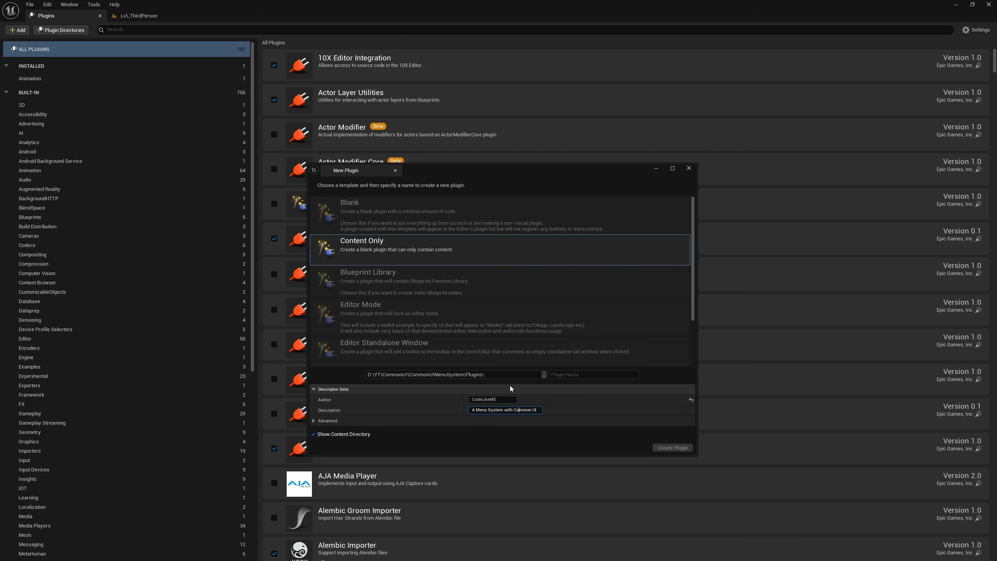
# - Name the plugin CLM_MenuSystem and create it
pyautogui.click(590, 375)
pyautogui.write('CLM')
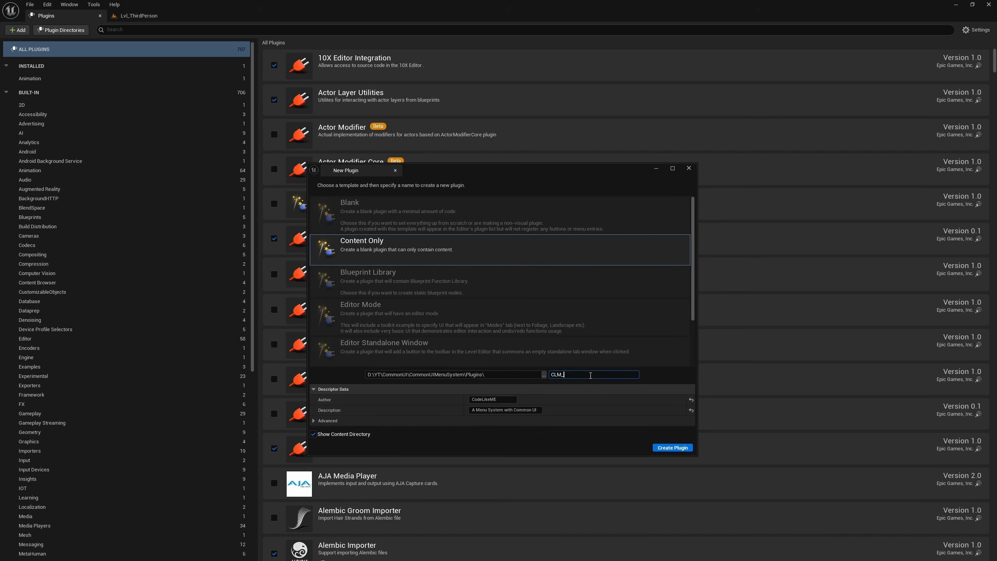
pyautogui.write('_MenuSystem')
pyautogui.press('BackSpace')
pyautogui.click(672, 448)
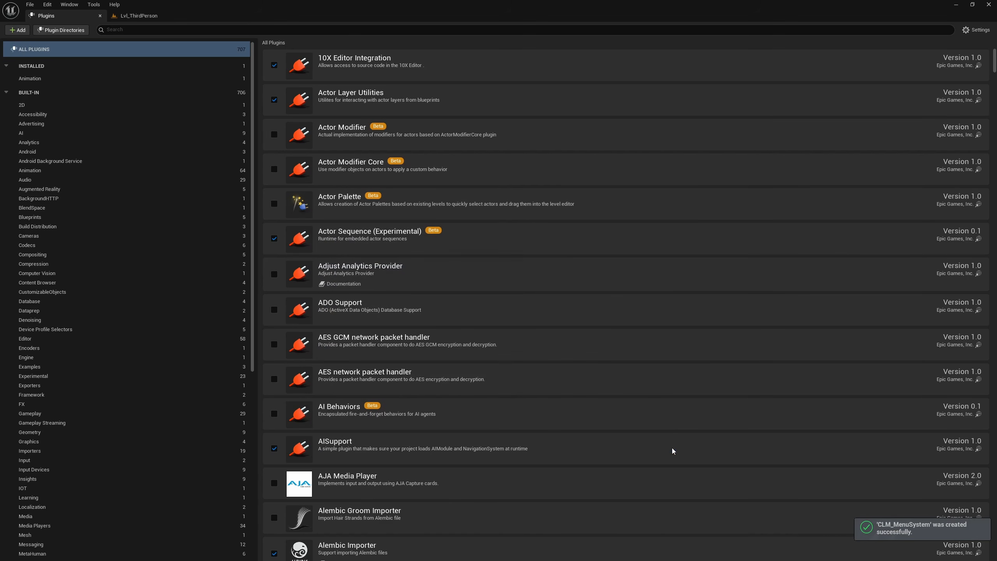
# - Return to the level editor and create a folder named UI inside the CLM_MenuSystem Content folder
pyautogui.click(135, 16)
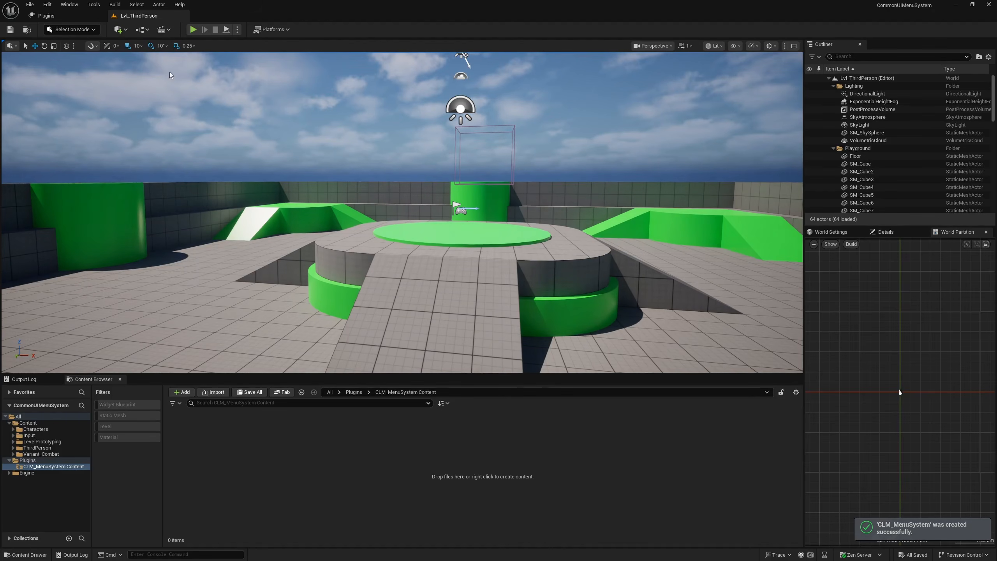
pyautogui.click(39, 461)
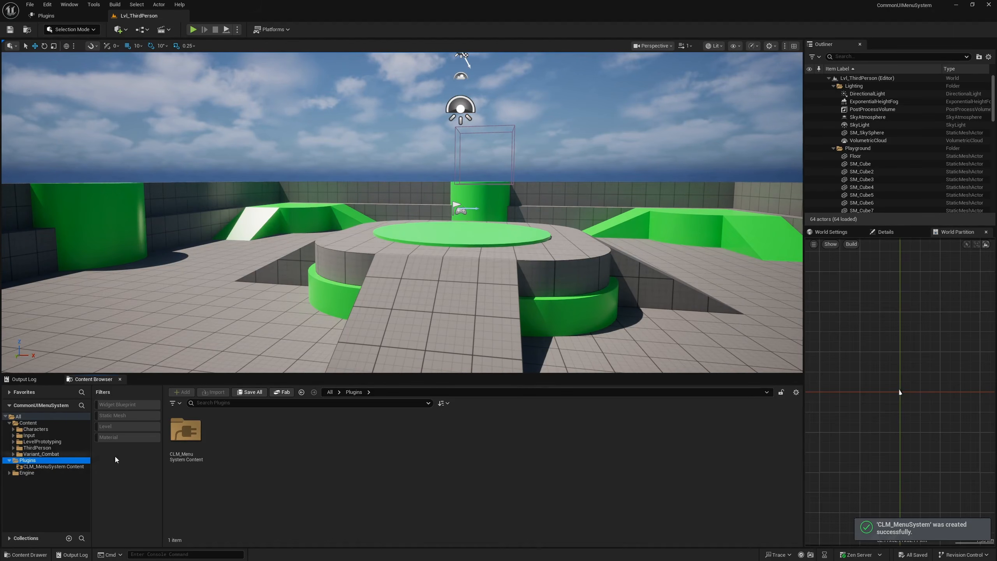
pyautogui.rightClick(50, 467)
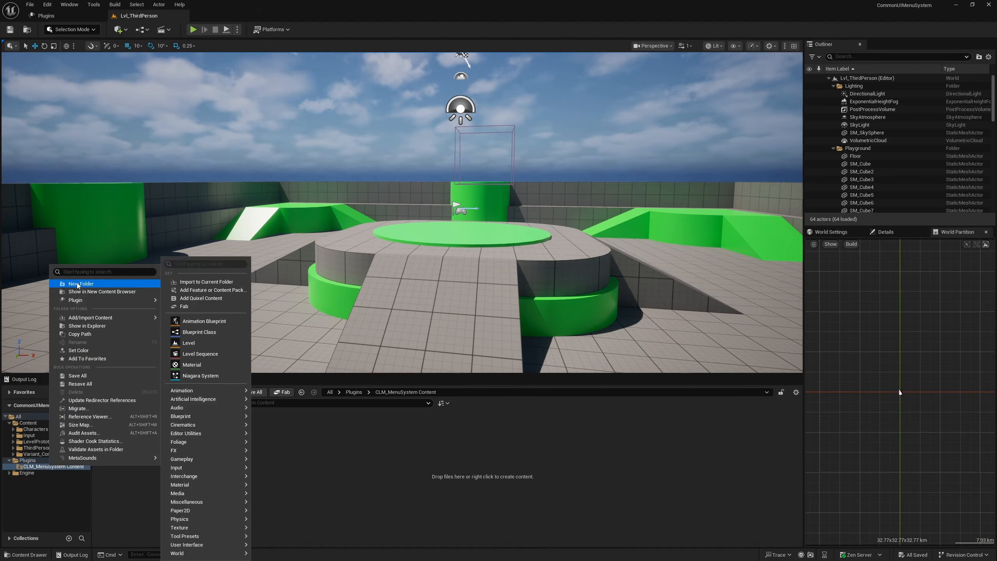
pyautogui.click(78, 283)
pyautogui.write('UI')
pyautogui.press('Return')
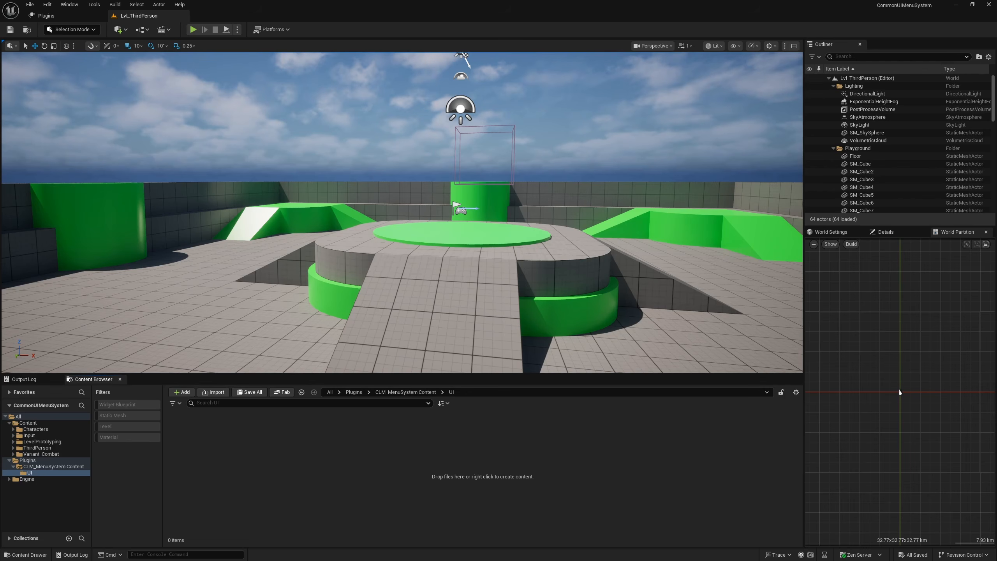
# - Create a folder named Art inside the plugin's UI folder and open it
pyautogui.rightClick(239, 457)
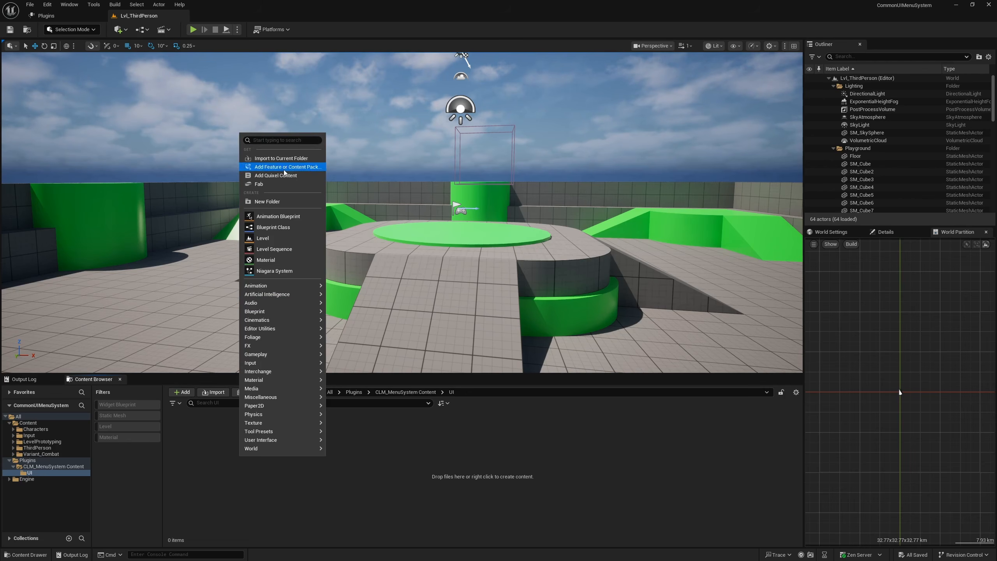
pyautogui.click(270, 200)
pyautogui.write('A')
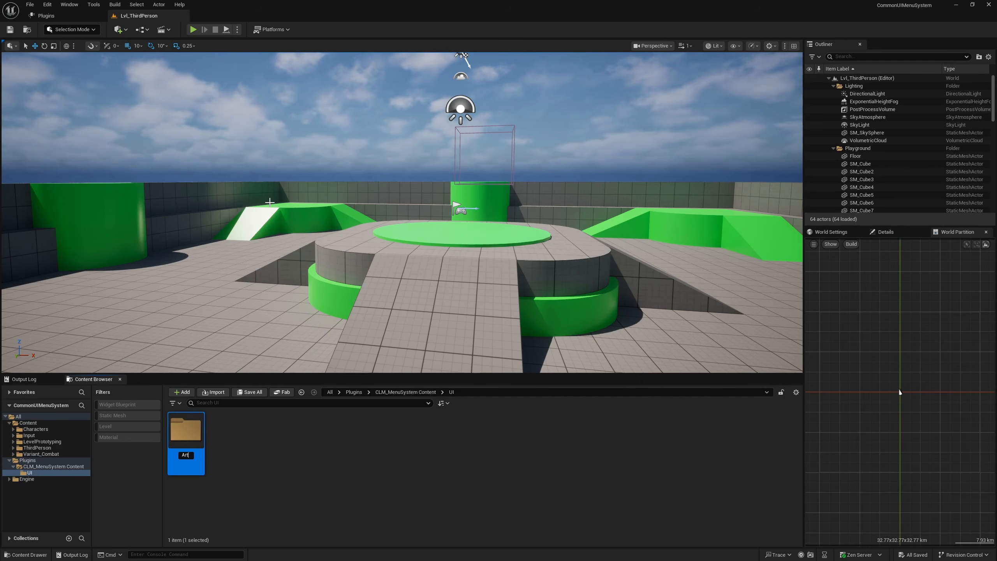
pyautogui.write('rt')
pyautogui.press('Return')
pyautogui.press('Return')
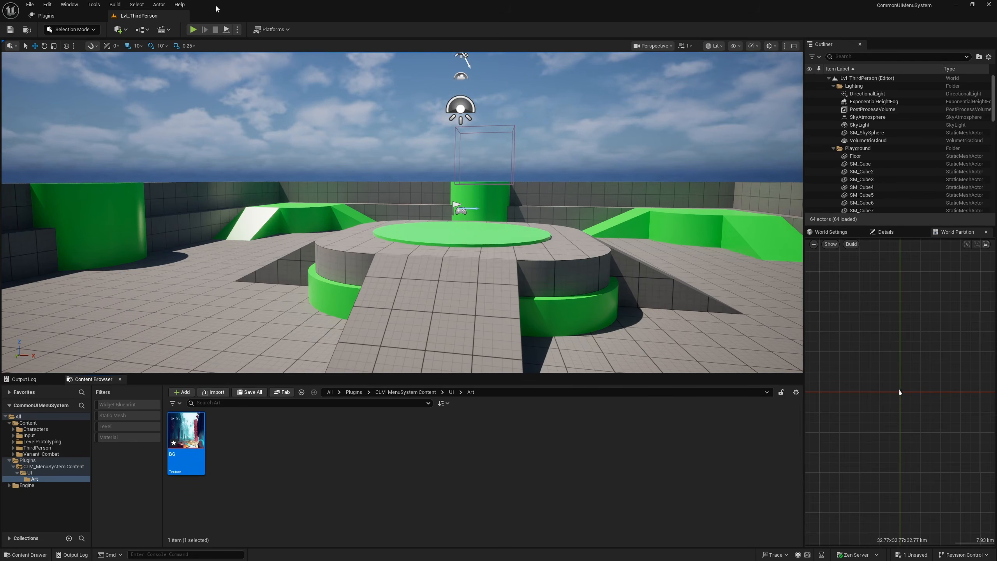
# - Import the Logo texture into the Art folder, inspect it, and close the Logo and BG texture editors
pyautogui.click(349, 509)
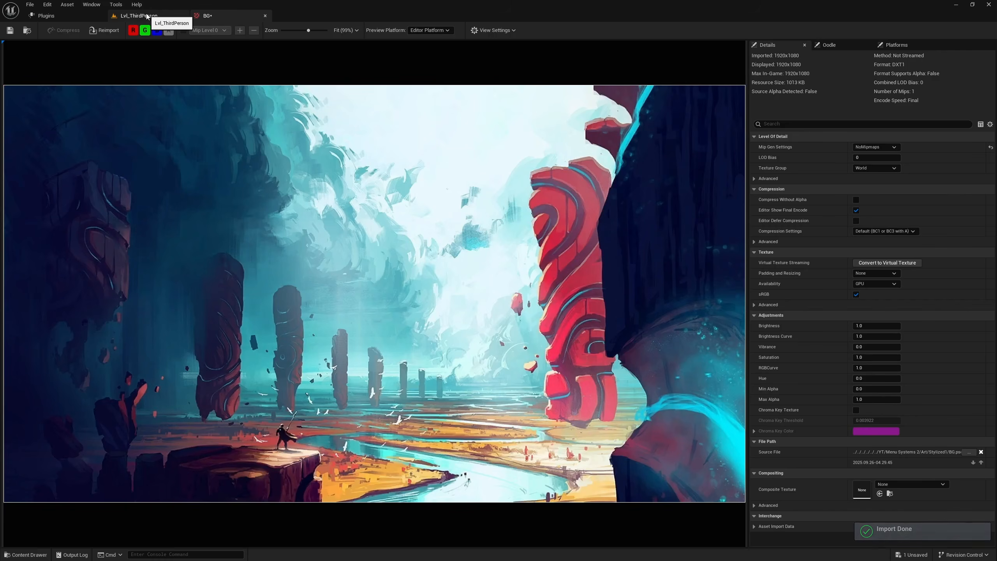
pyautogui.click(147, 16)
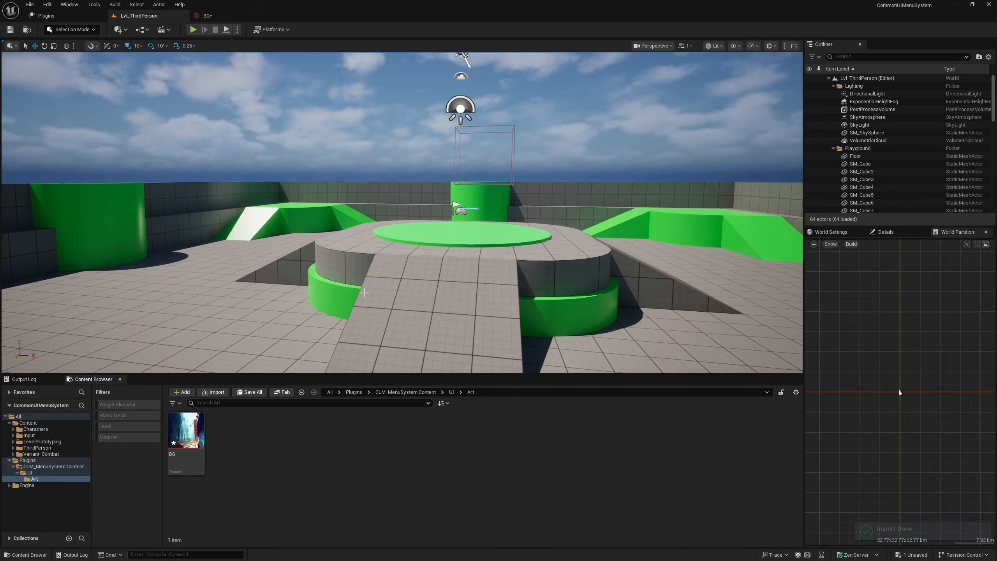
pyautogui.moveTo(318, 433); pyautogui.dragTo(277, 450)
pyautogui.doubleClick(222, 426)
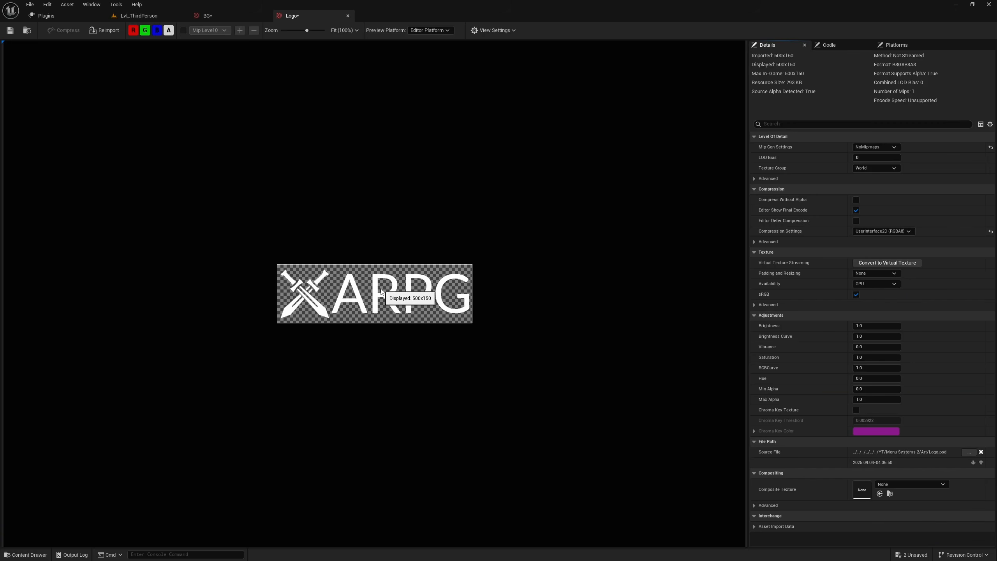
pyautogui.click(347, 15)
pyautogui.click(269, 15)
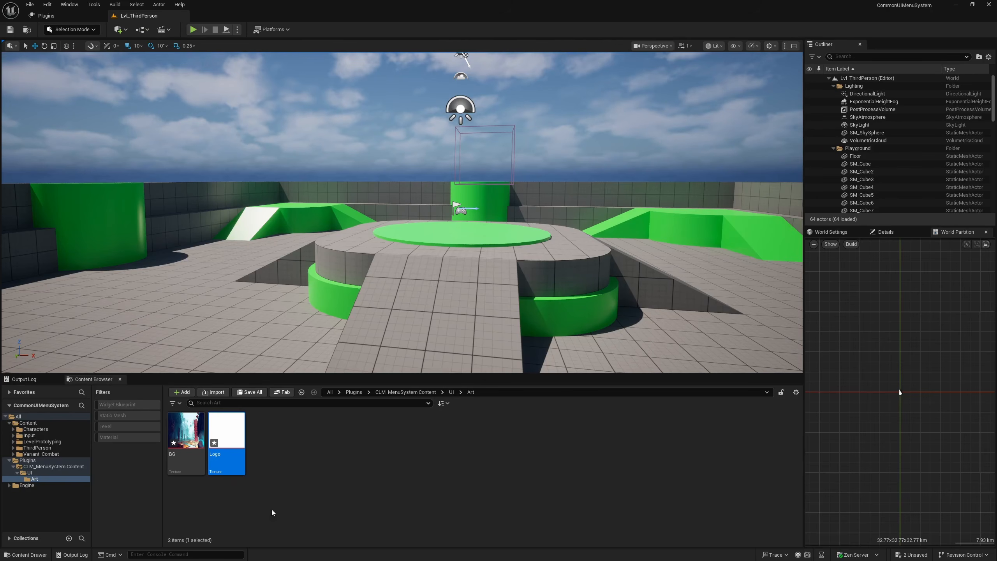
# - Create a folder named Widgets inside the plugin's UI folder and open it
pyautogui.click(449, 394)
pyautogui.rightClick(204, 472)
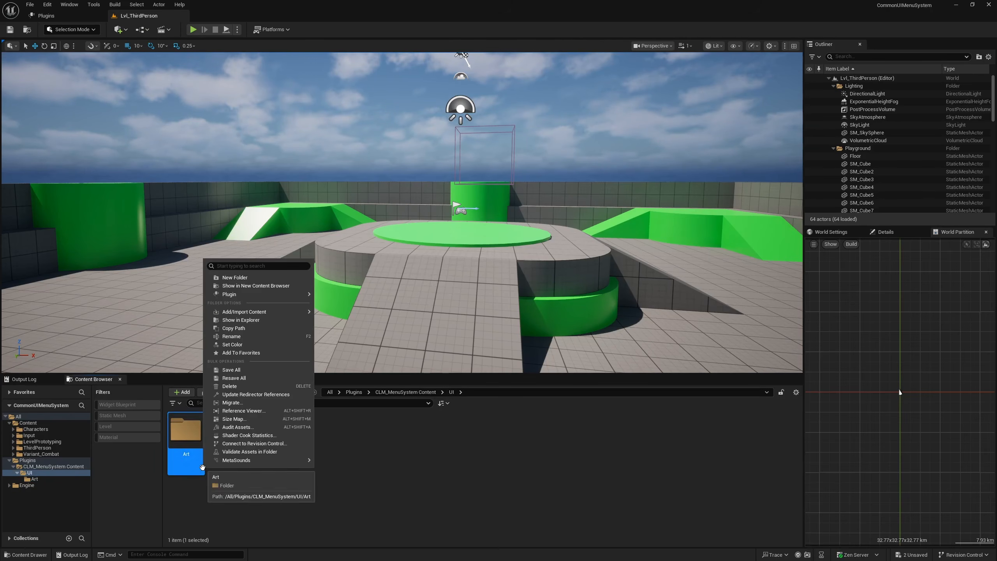
pyautogui.rightClick(402, 465)
pyautogui.click(431, 210)
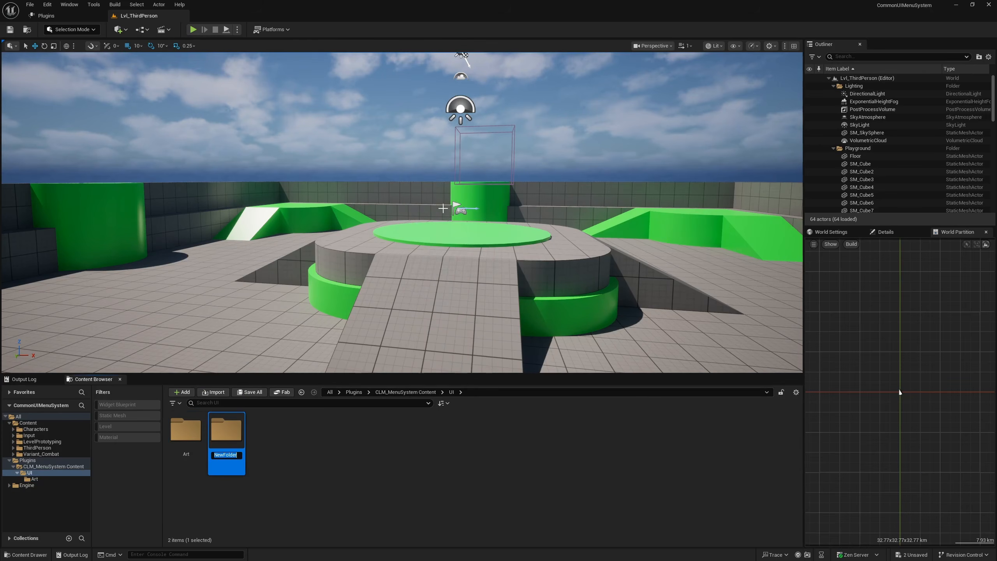
pyautogui.write('Widgets')
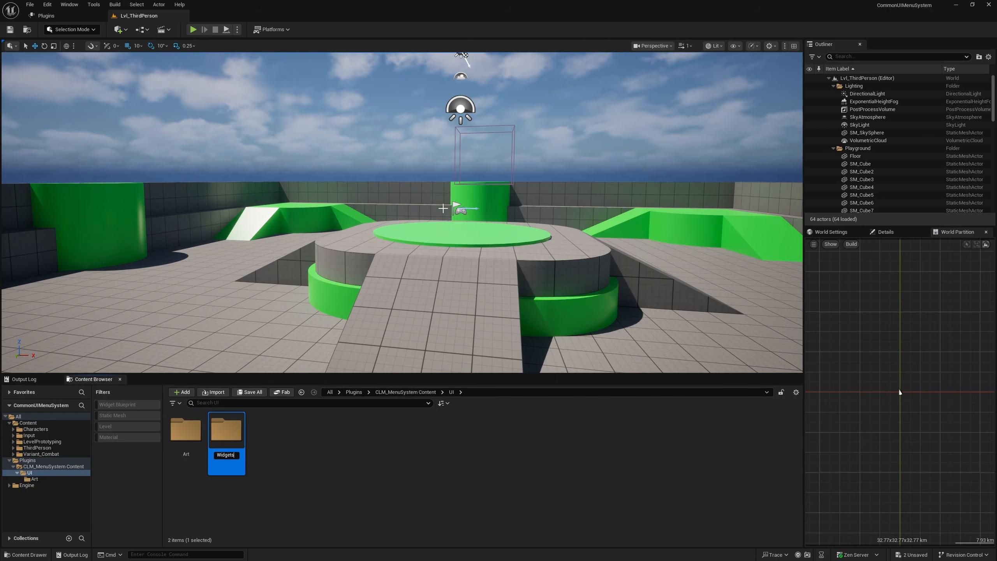
pyautogui.press('Return')
pyautogui.doubleClick(218, 448)
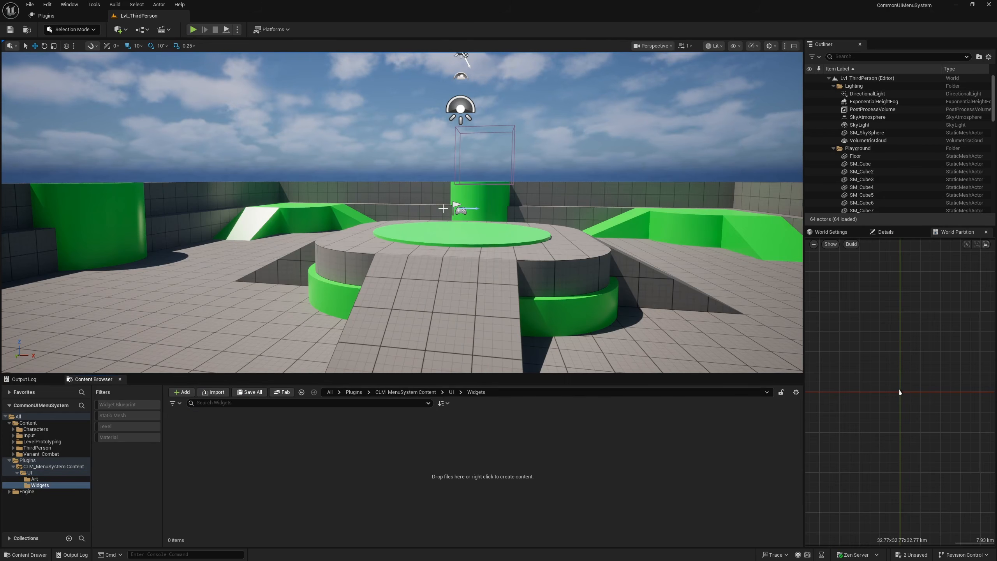
# - Create a Widget Blueprint based on User Widget, name it WBP_MainMenu, and open it for editing
pyautogui.rightClick(218, 448)
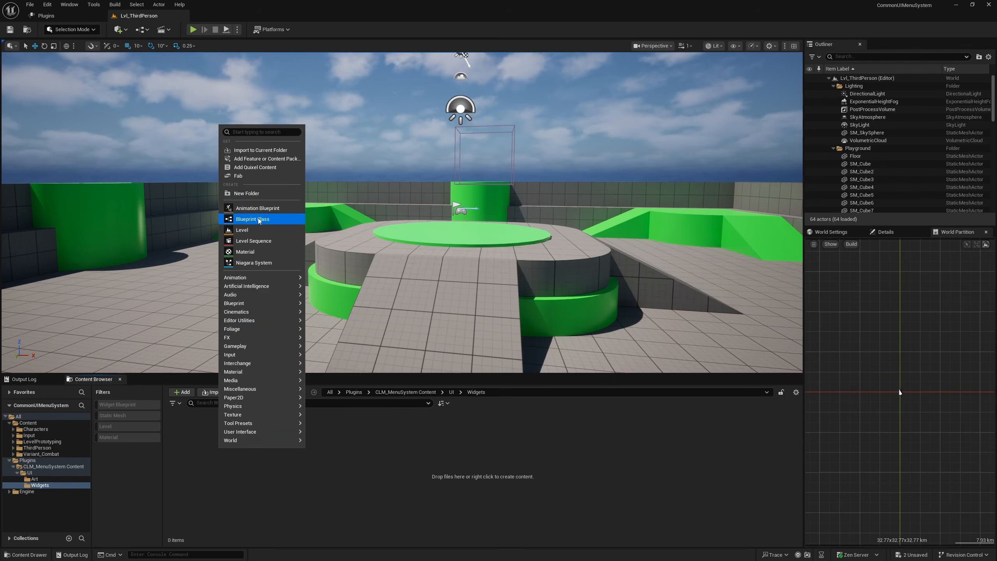
pyautogui.moveTo(272, 431)
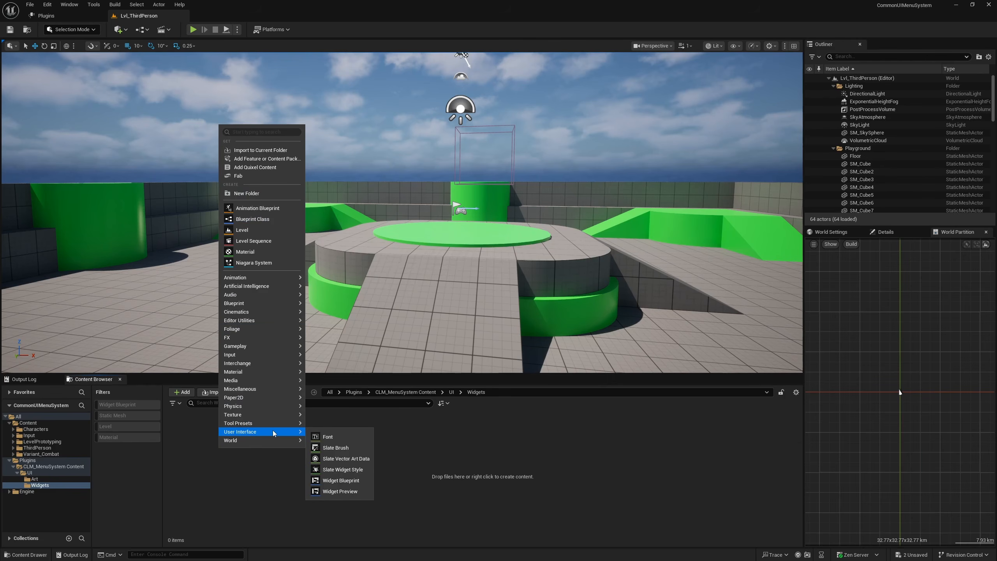
pyautogui.click(340, 480)
pyautogui.click(424, 228)
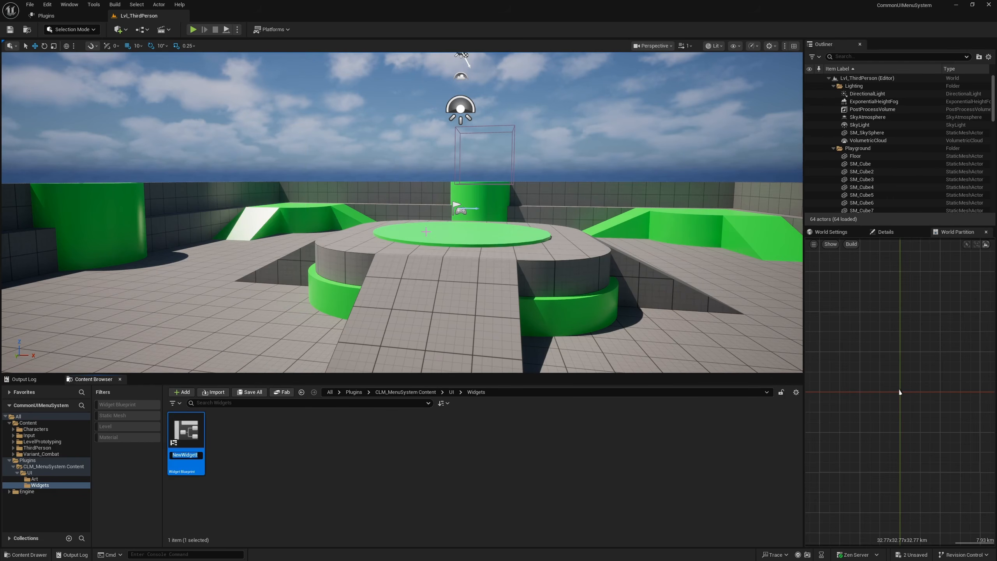
pyautogui.write('WBP_Ma')
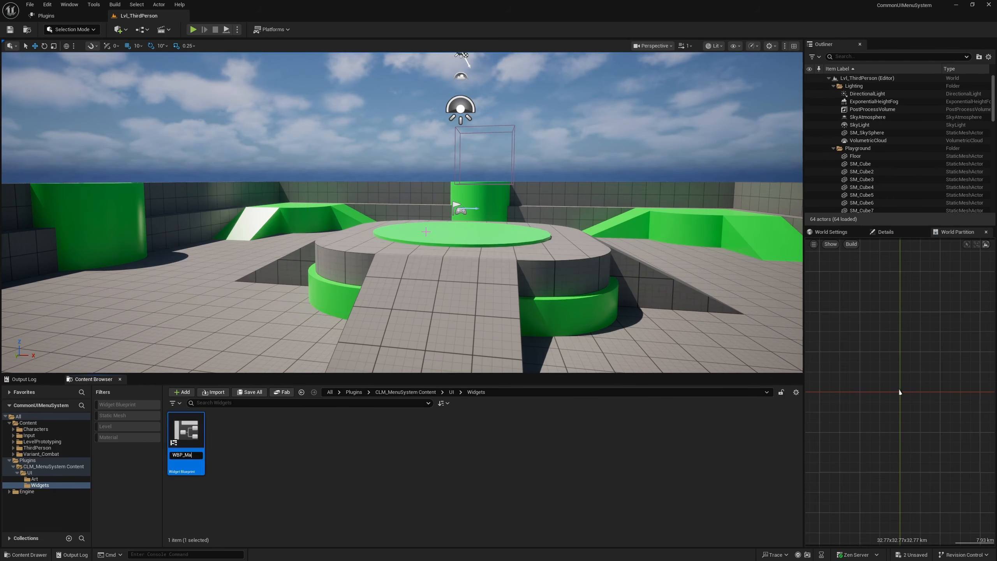
pyautogui.write('inMenu')
pyautogui.press('Return')
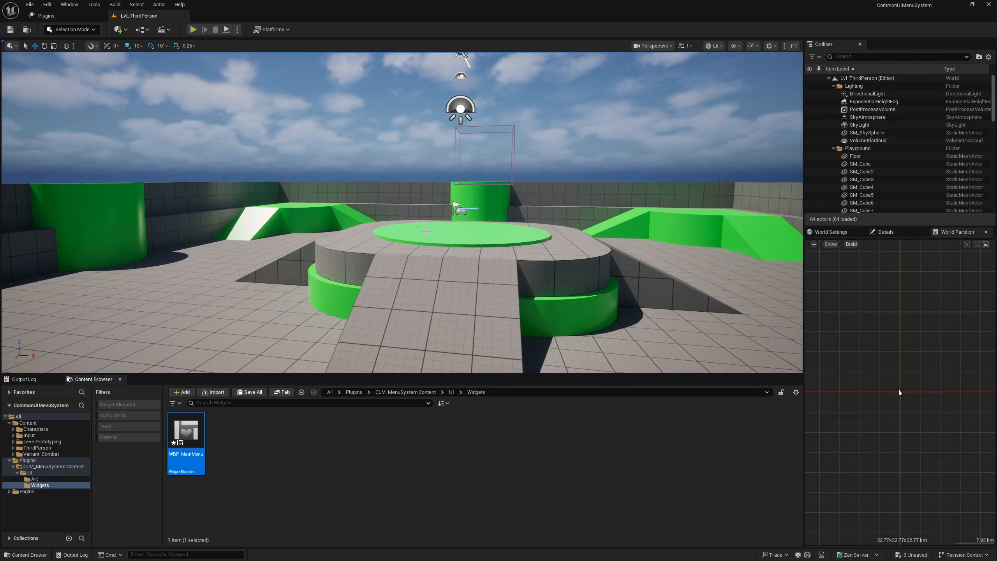
pyautogui.press('Return')
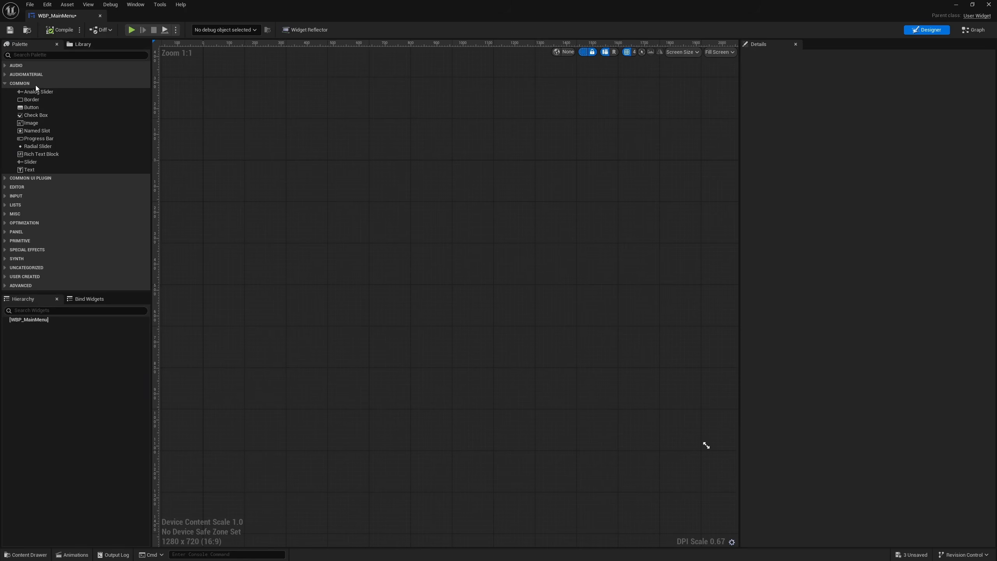
# - Add a Canvas Panel as the root of the WBP_MainMenu widget
pyautogui.click(38, 56)
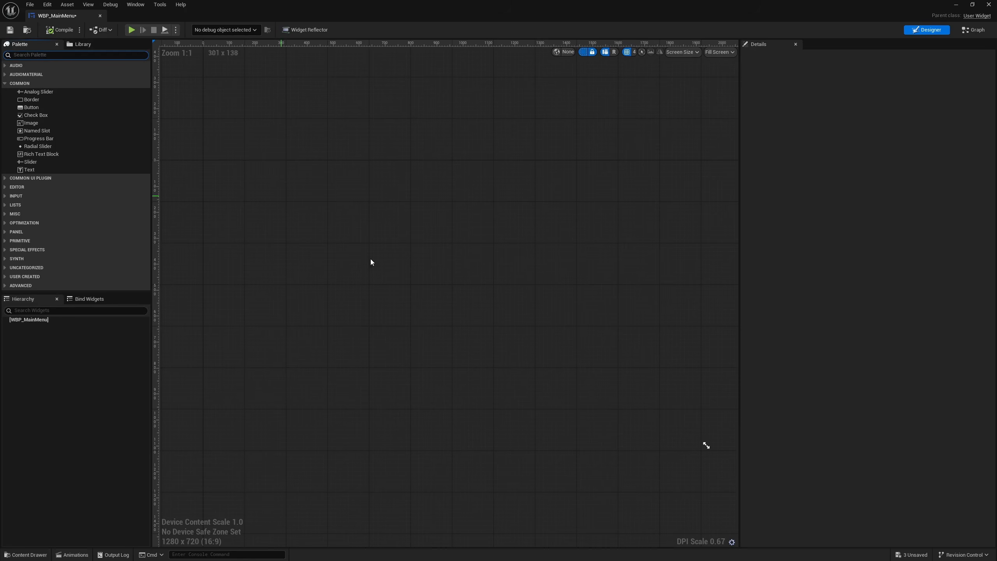
pyautogui.write('canva')
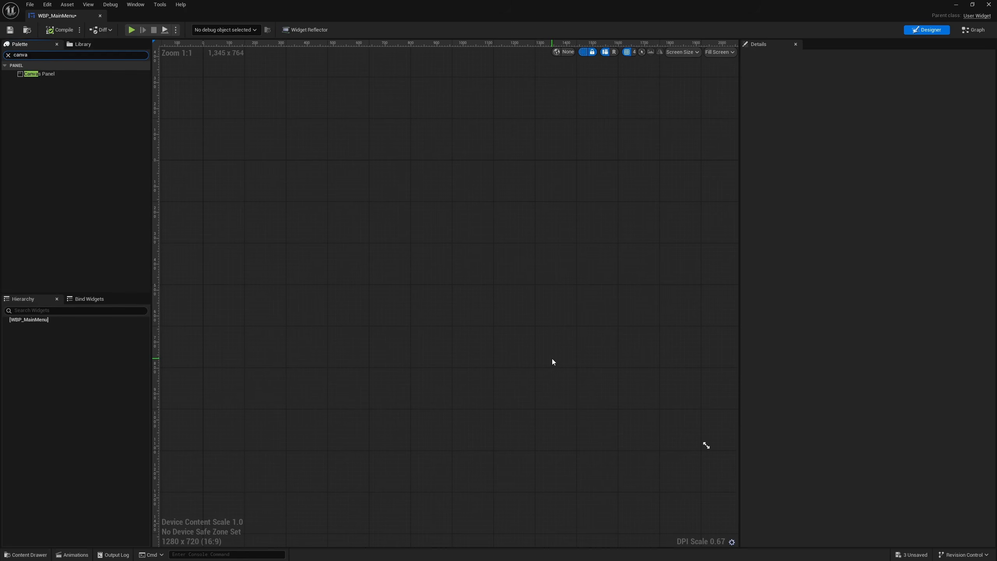
pyautogui.moveTo(39, 73); pyautogui.dragTo(400, 258)
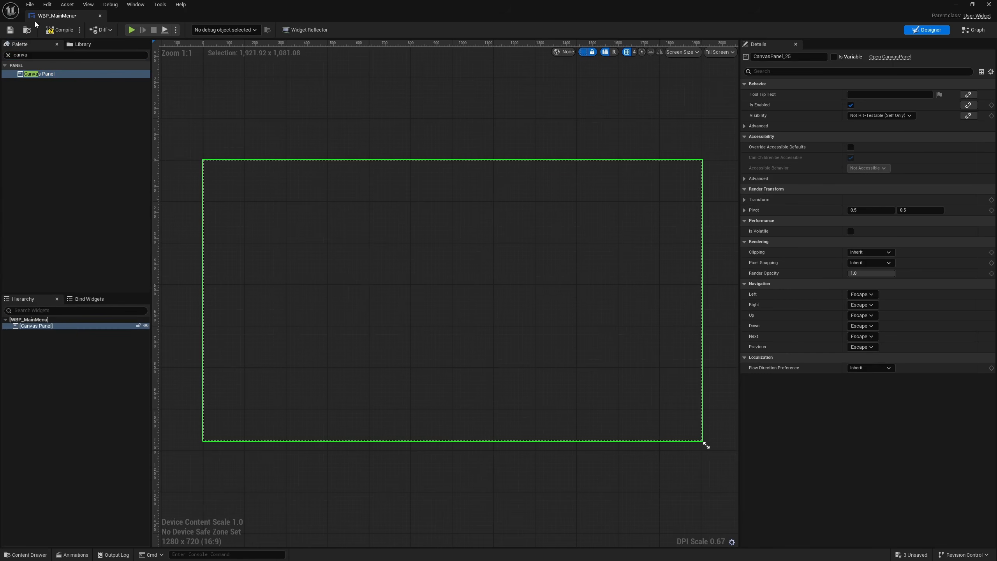
# - Dock the WBP_MainMenu editor alongside the level editor and close the Plugins window
pyautogui.moveTo(59, 15); pyautogui.dragTo(235, 15)
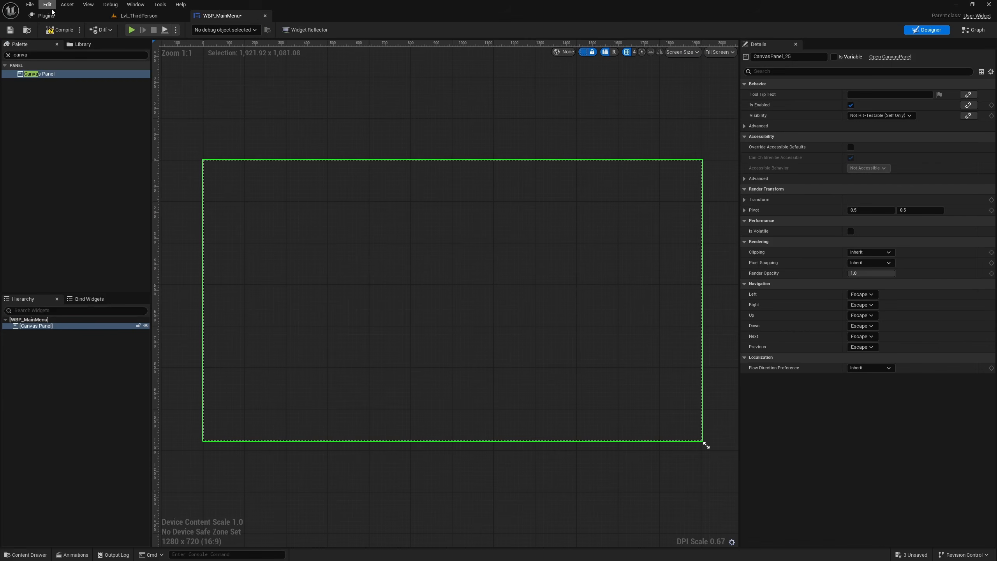
pyautogui.click(77, 17)
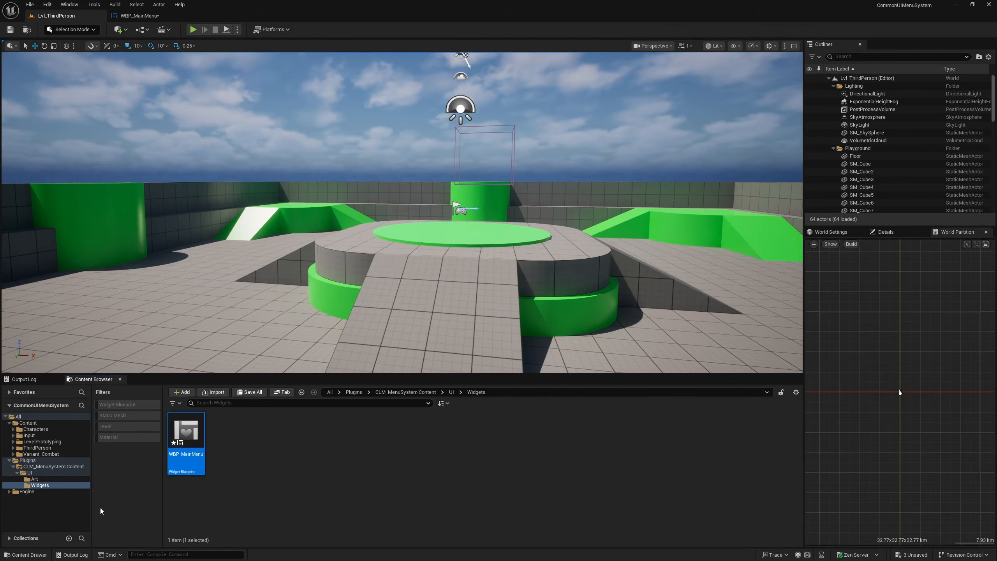
# - Go to the plugin's Art folder, inspect the BG texture, and close its editor
pyautogui.click(35, 479)
pyautogui.moveTo(184, 432); pyautogui.dragTo(179, 421)
pyautogui.doubleClick(179, 421)
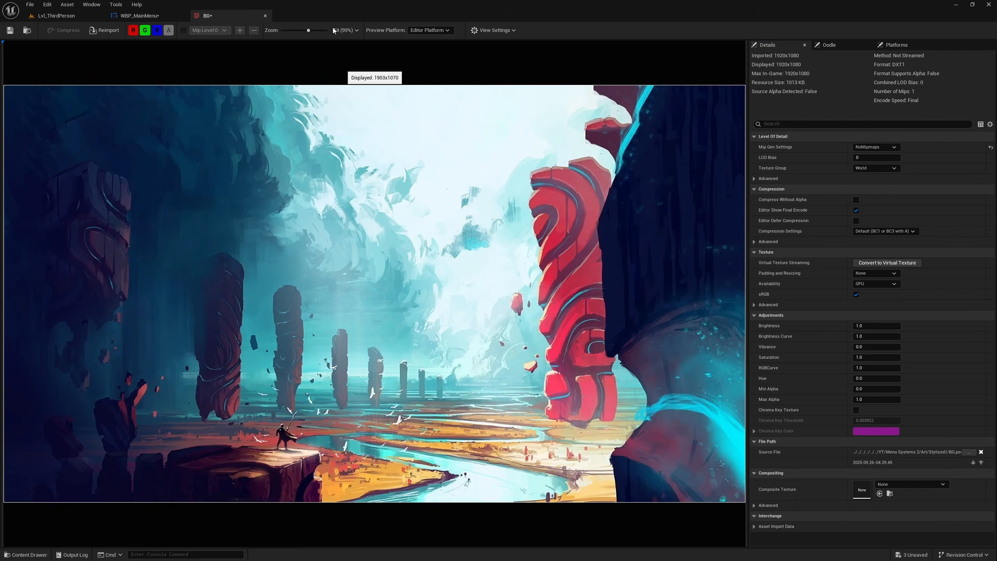
pyautogui.click(265, 15)
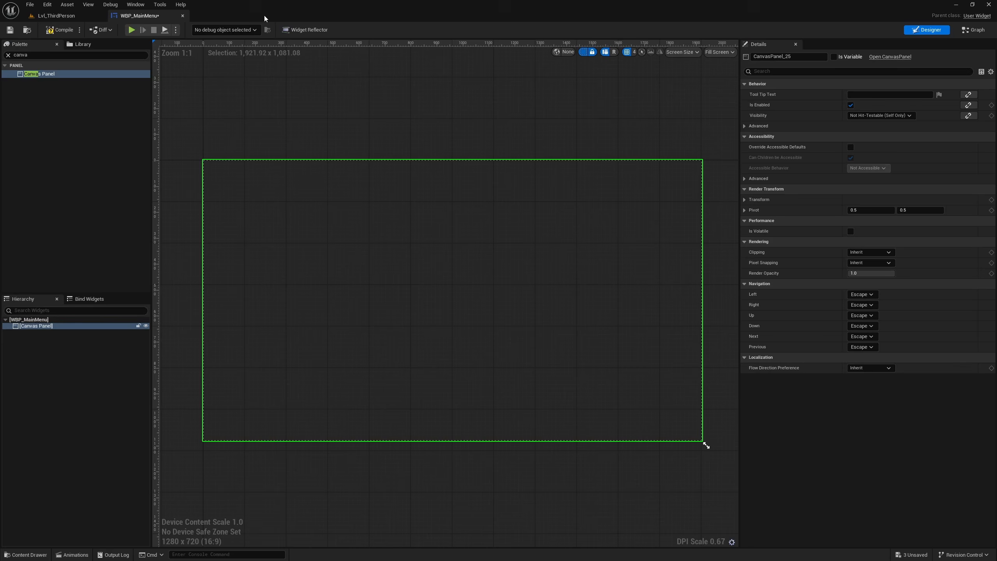
# - Place the BG texture on the main menu canvas as an image and anchor it to stretch across the whole canvas
pyautogui.click(60, 16)
pyautogui.moveTo(186, 431); pyautogui.dragTo(353, 244)
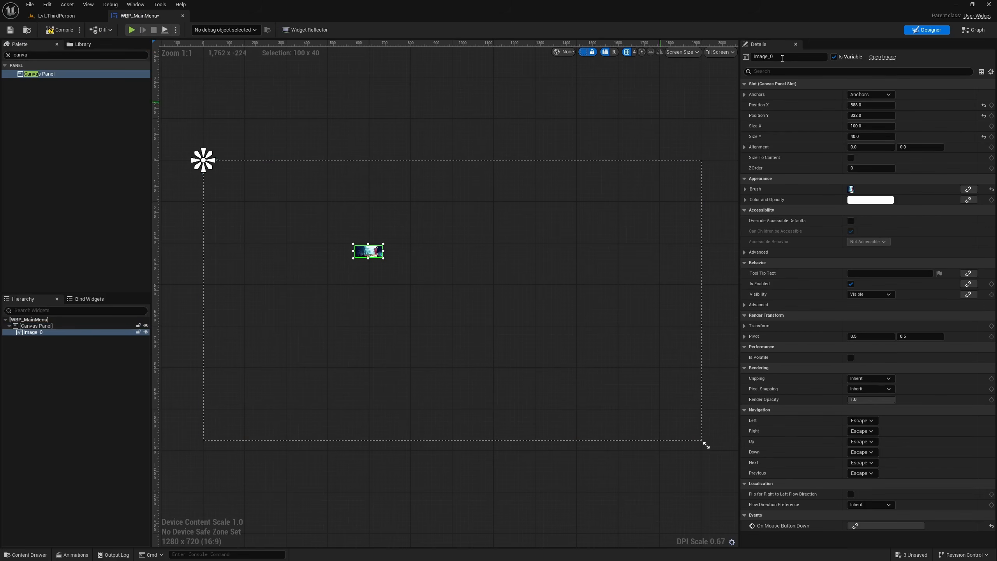
pyautogui.click(863, 95)
pyautogui.click(942, 195)
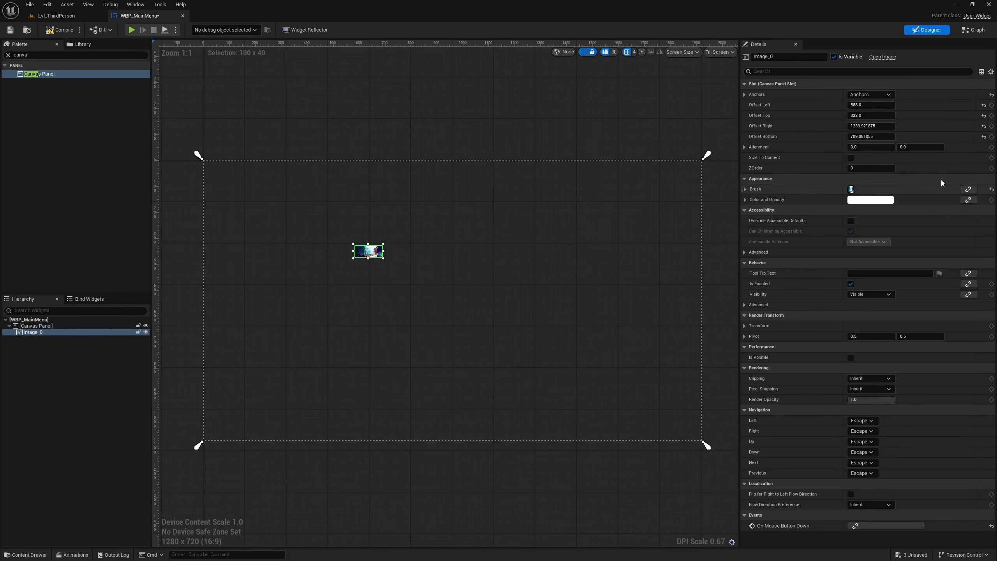
# - Set the background image's left, top, right and bottom offsets to 0, then deselect it
pyautogui.click(871, 105)
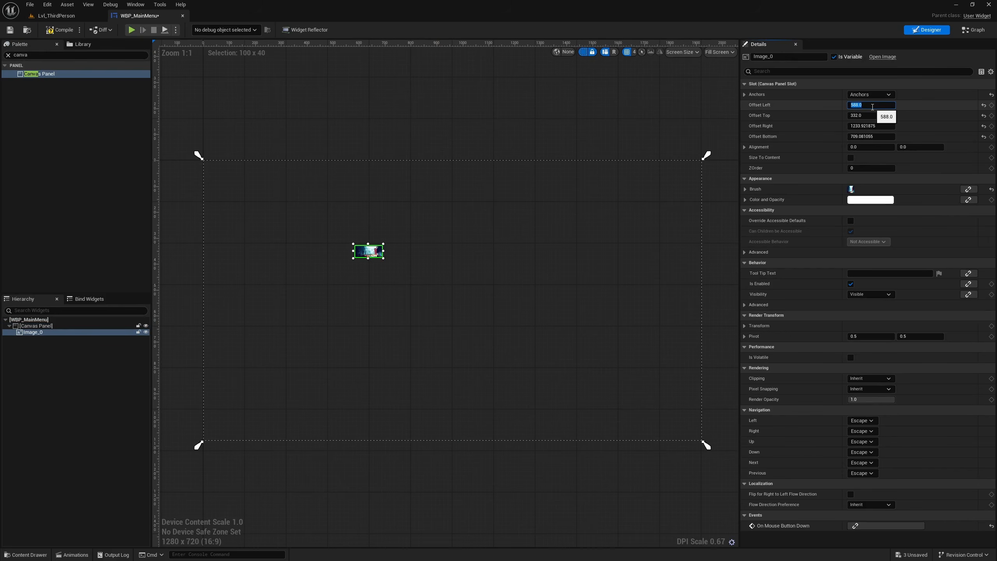
pyautogui.write('0')
pyautogui.press('Tab')
pyautogui.write('0')
pyautogui.press('Tab')
pyautogui.write('0')
pyautogui.press('Tab')
pyautogui.write('0')
pyautogui.press('Return')
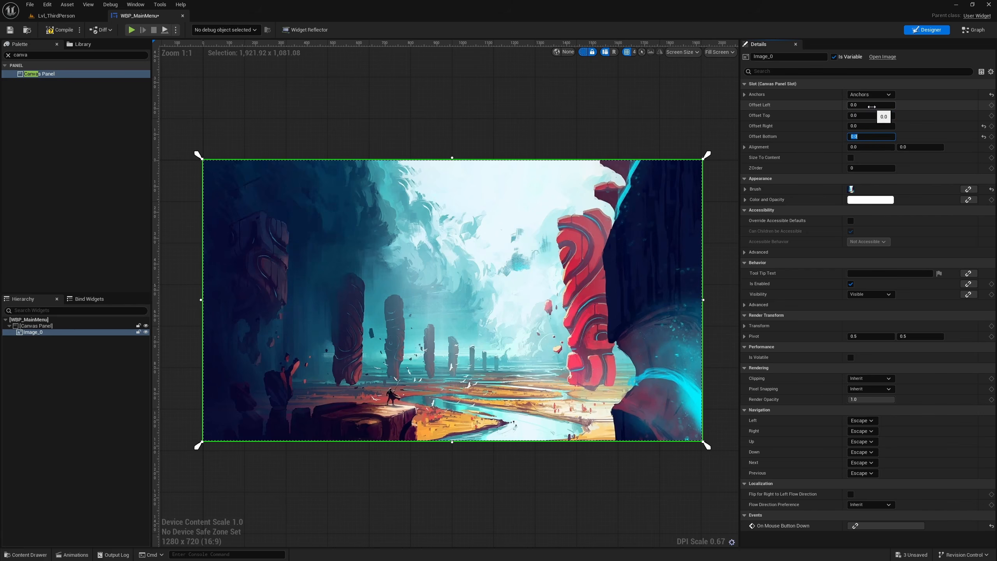
pyautogui.click(454, 123)
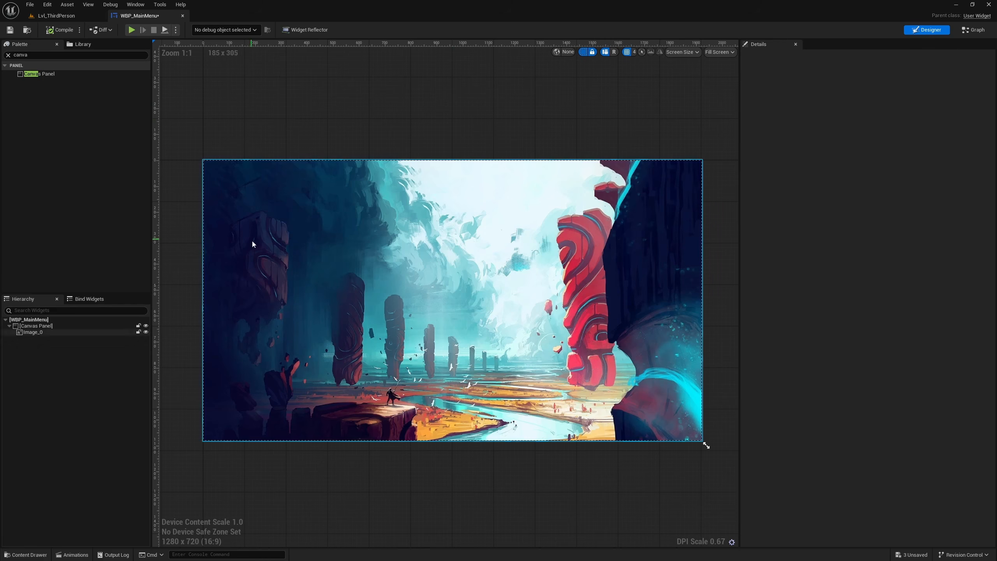
# - Place the Logo texture from the Art folder as an image near the canvas's upper-left corner, at about X 128, Y 124
pyautogui.click(56, 16)
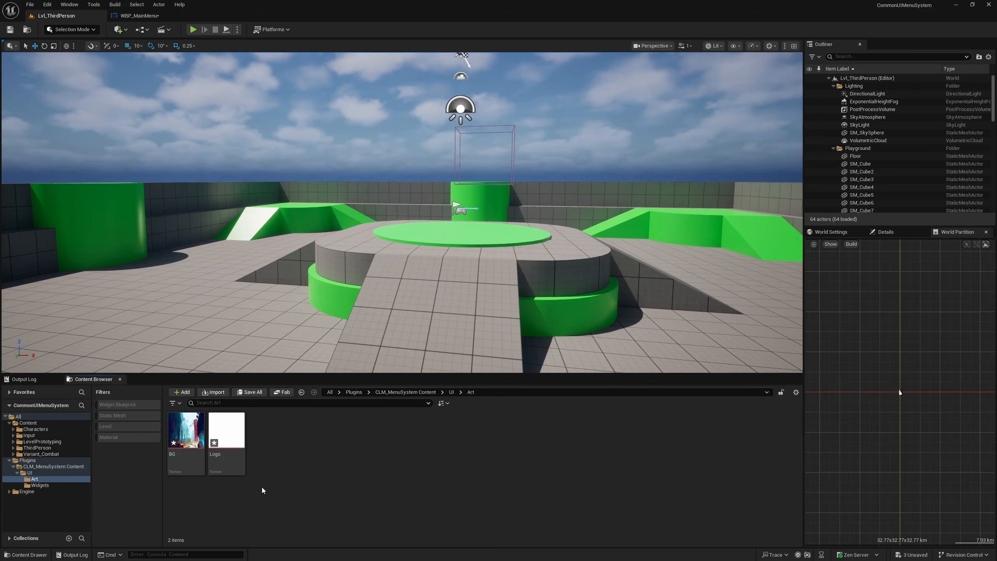
pyautogui.rightClick(227, 434)
pyautogui.moveTo(225, 434); pyautogui.dragTo(240, 196)
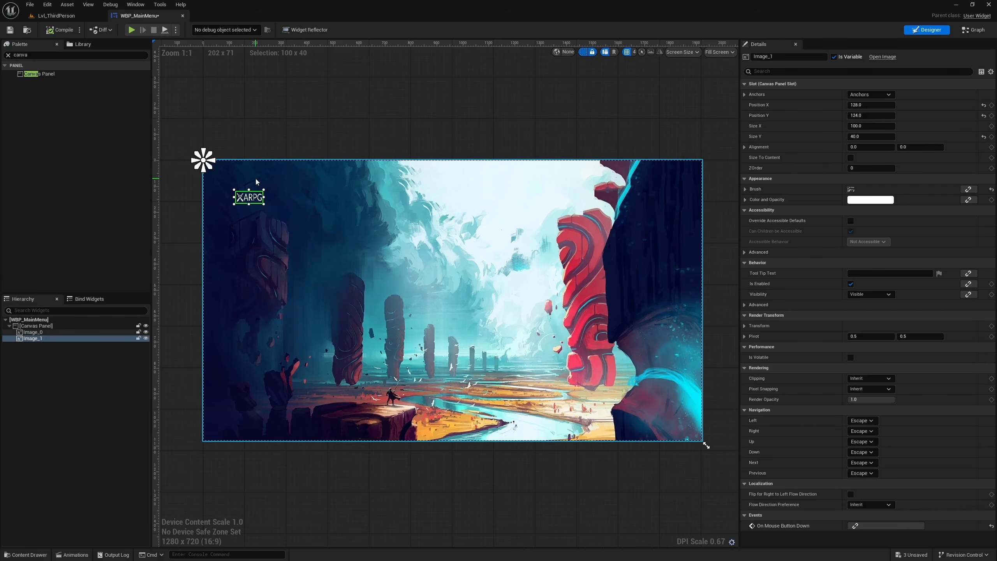
# - Set the logo image's size to 250 by 75
pyautogui.click(887, 126)
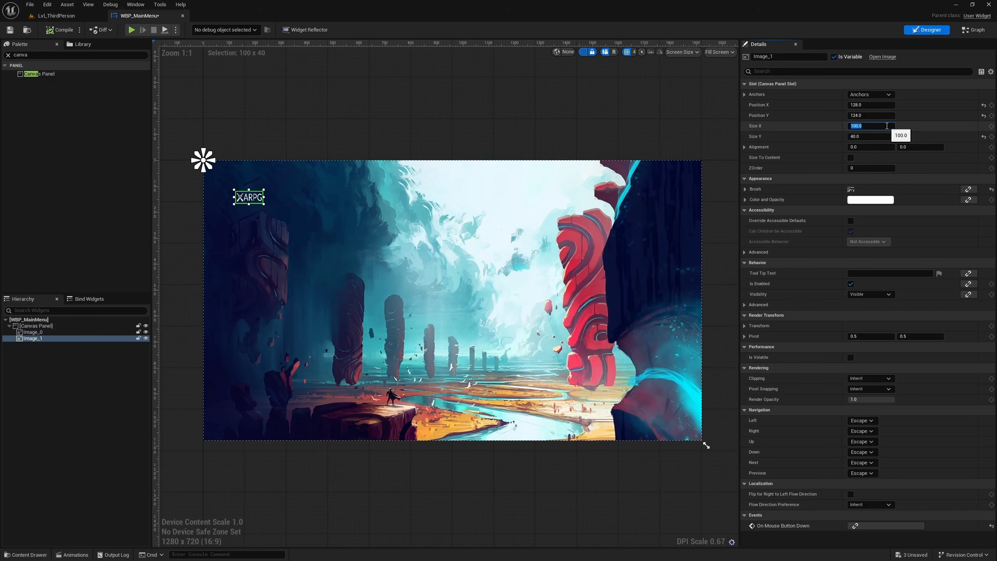
pyautogui.write('250')
pyautogui.press('Tab')
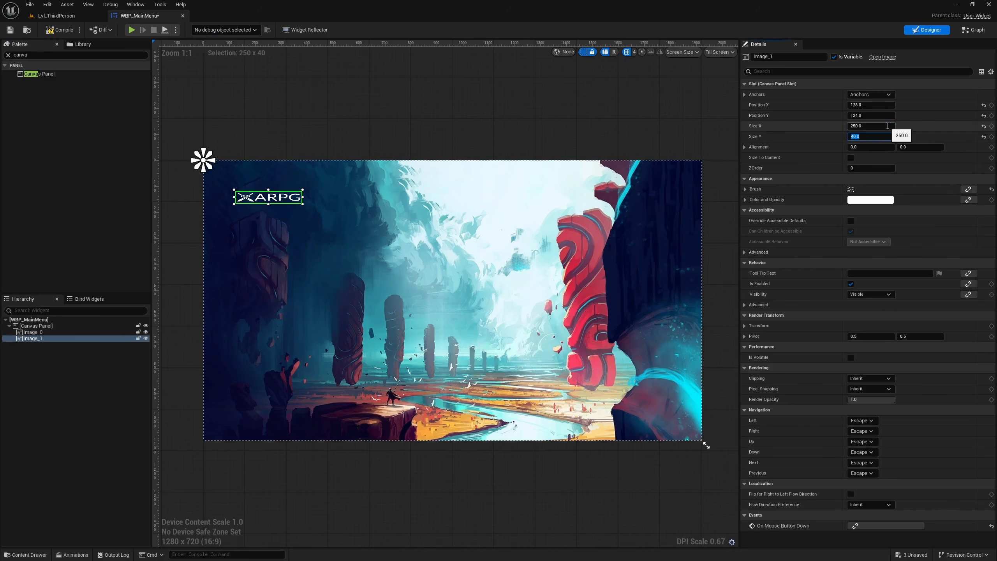
pyautogui.write('75')
pyautogui.press('Return')
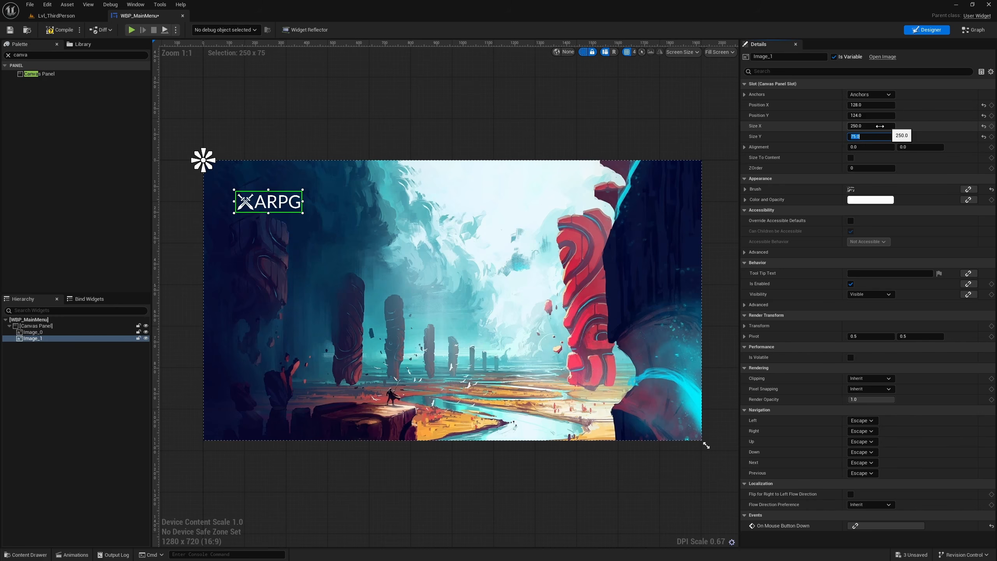
# - Set the logo image's position to X 200 and Y 100, then deselect it
pyautogui.scroll(4, 325, 185)
pyautogui.moveTo(232, 96); pyautogui.dragTo(424, 129, button='right')
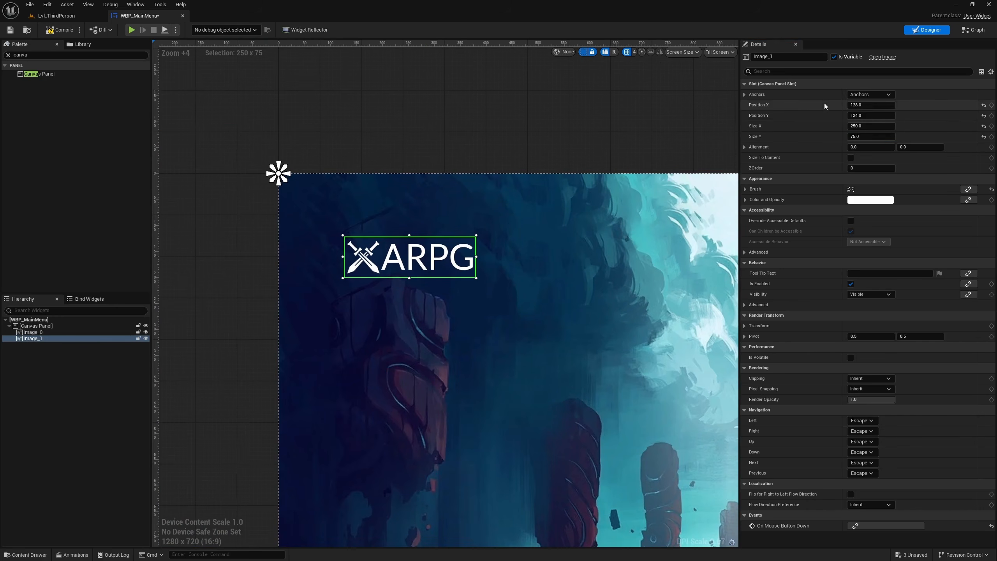
pyautogui.click(876, 105)
pyautogui.write('200')
pyautogui.press('Return')
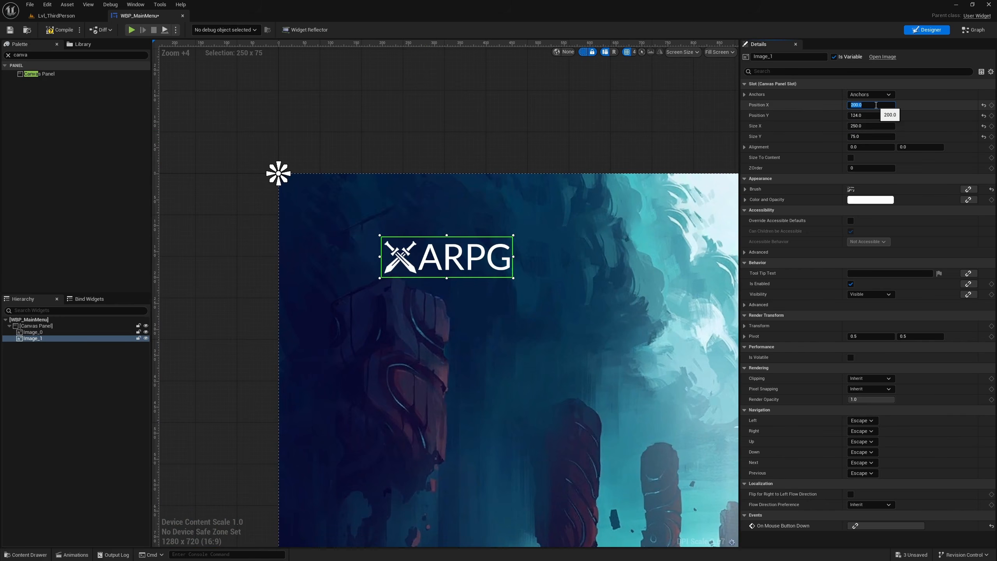
pyautogui.press('Tab')
pyautogui.write('100')
pyautogui.press('Return')
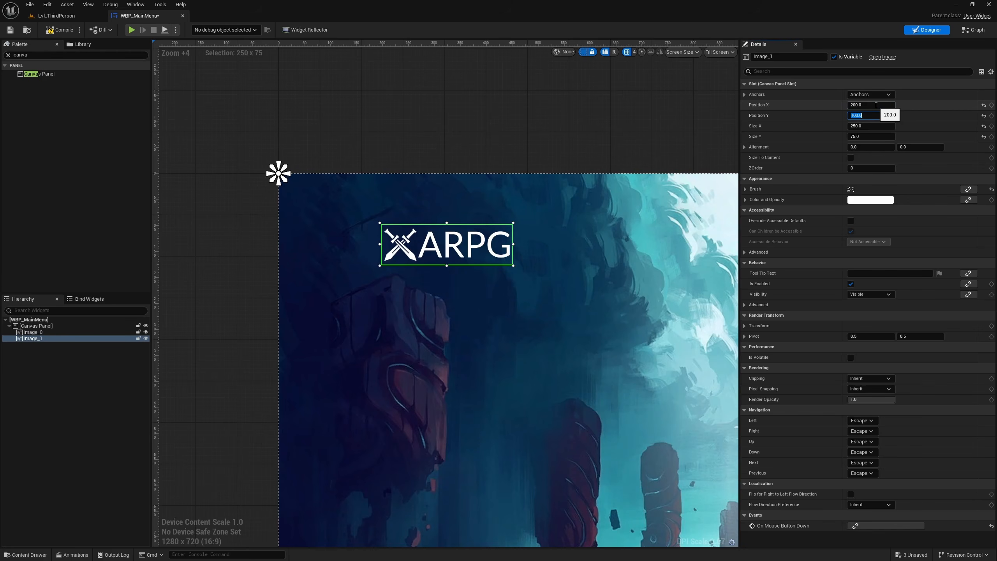
pyautogui.scroll(-6, 400, 131)
pyautogui.click(400, 131)
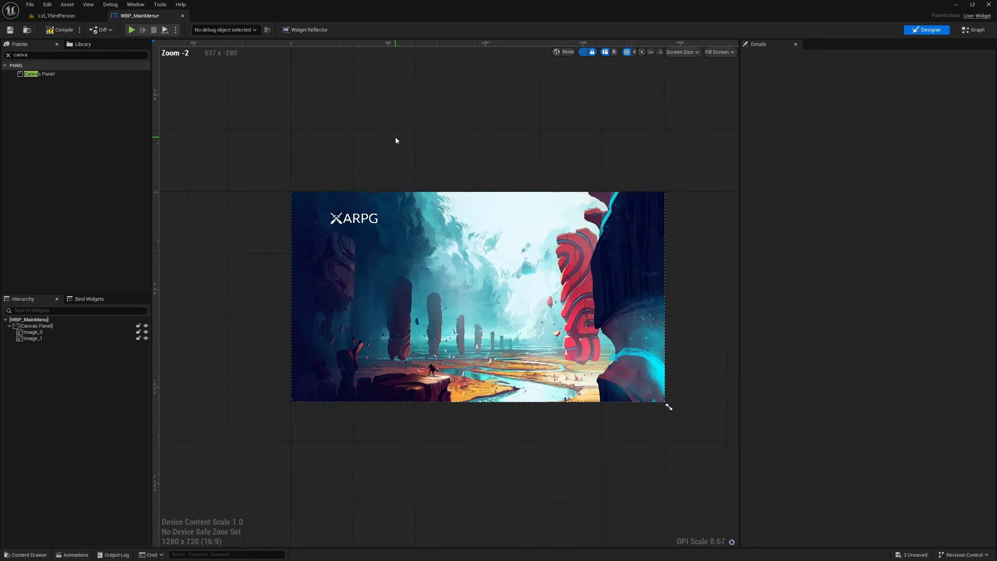
pyautogui.scroll(1, 395, 138)
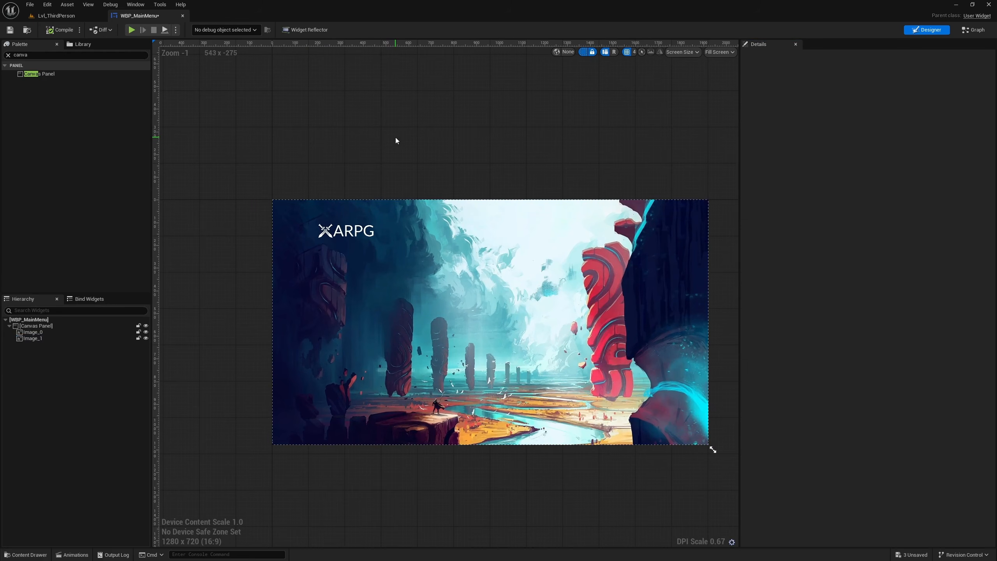
# - Rename the background image widget to Img_BG
pyautogui.click(44, 334)
pyautogui.click(44, 334)
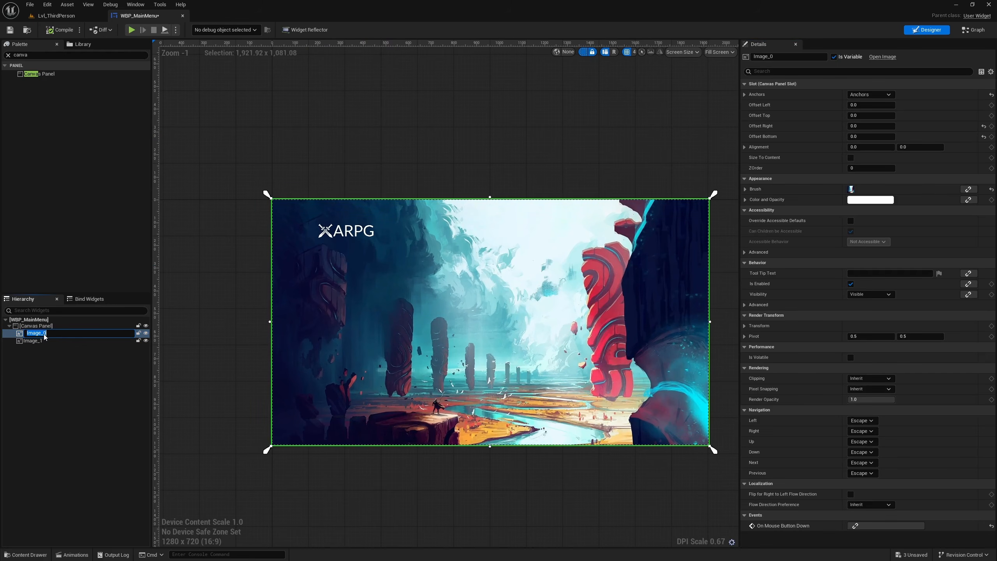
pyautogui.write('B')
pyautogui.press('BackSpace')
pyautogui.write('Img_BG')
pyautogui.press('Return')
# - Rename the logo image widget to Img_Logo and deselect it
pyautogui.click(35, 339)
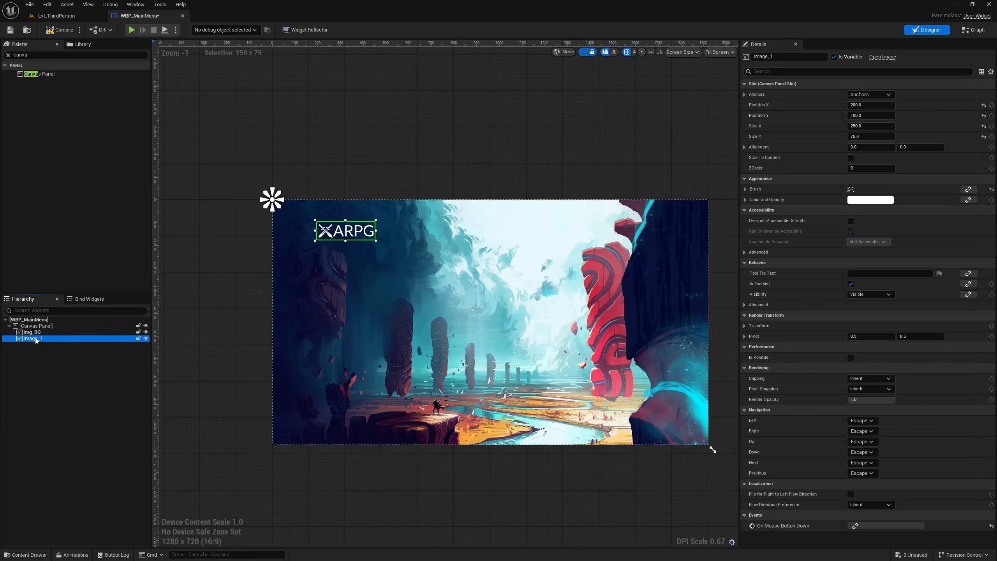
pyautogui.click(36, 339)
pyautogui.write('Im')
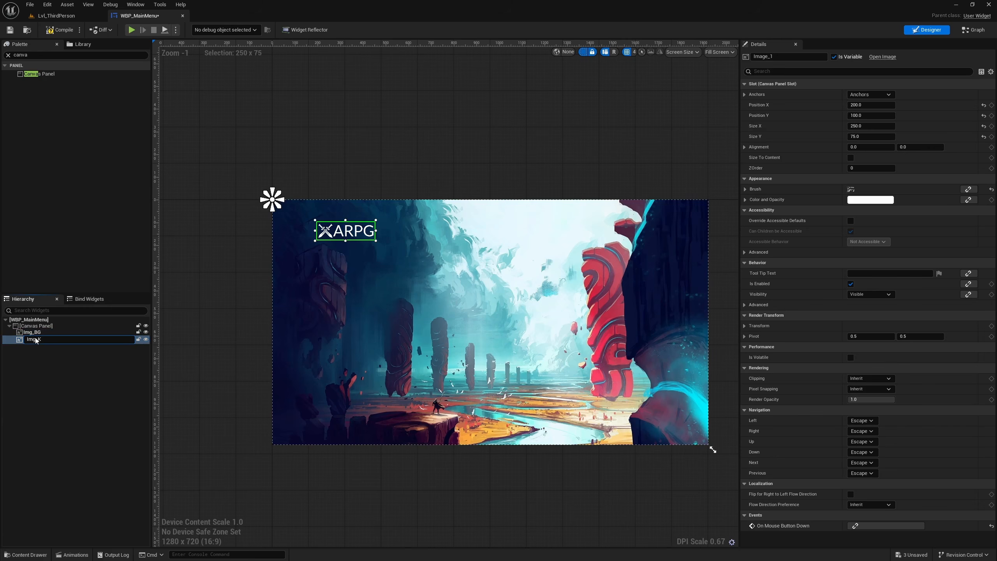
pyautogui.write('g_Logo')
pyautogui.press('Return')
pyautogui.click(351, 157)
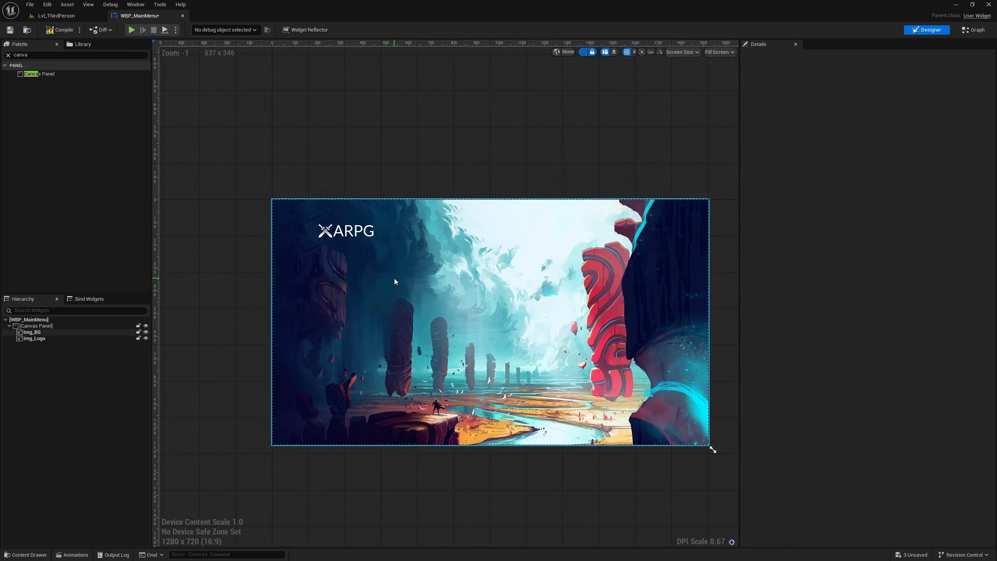
# - Switch to Snipping Tool to review the reference main menu's button layout, and return to the WBP_MainMenu designer in Unreal Editor
pyautogui.scroll(2, 395, 275)
pyautogui.scroll(-2, 397, 260)
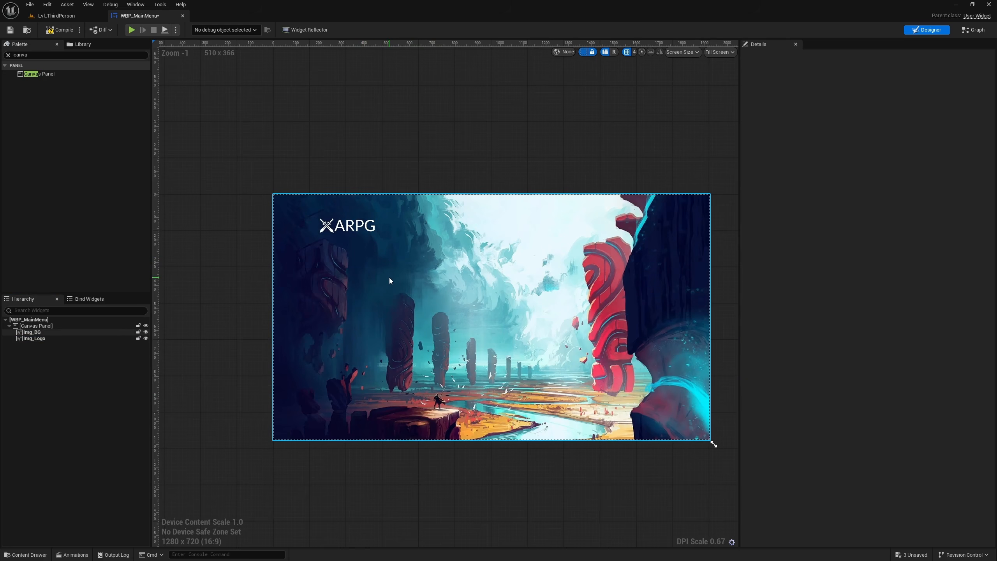
pyautogui.hotkey('alt', 'Tab')
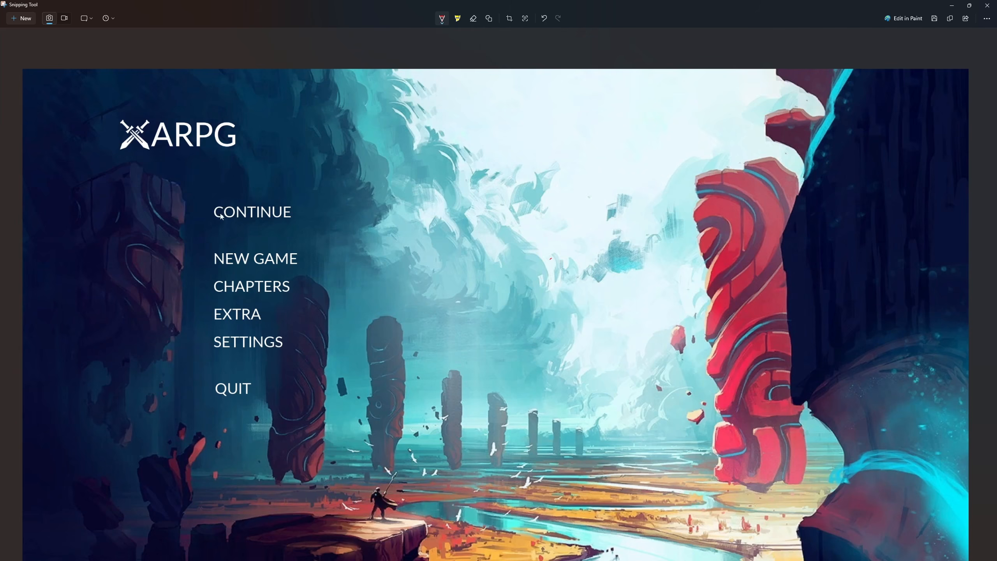
pyautogui.hotkey('alt', 'Tab')
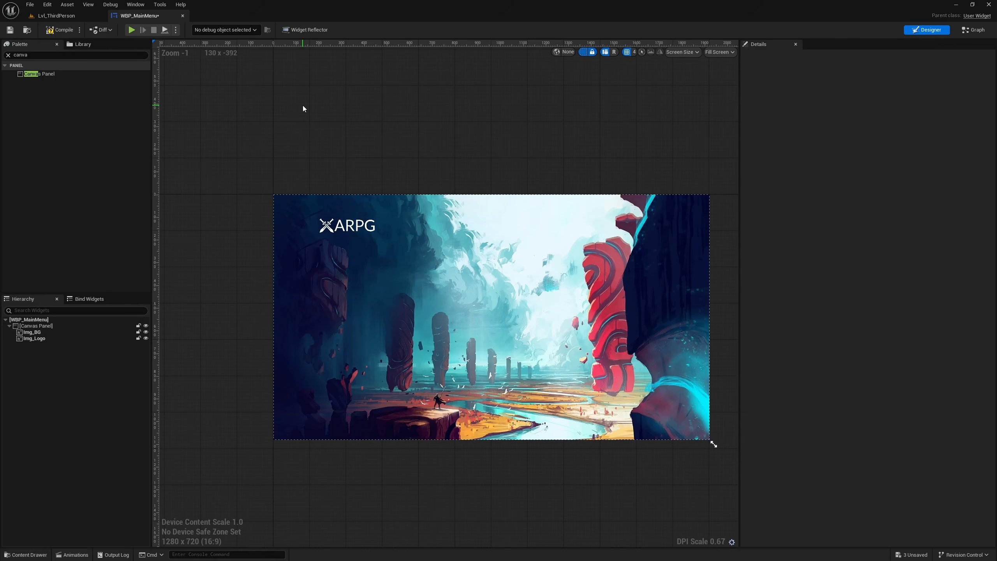
# - Compile WBP_MainMenu and open the plugin's UI/Widgets folder in the Content Browser
pyautogui.click(59, 30)
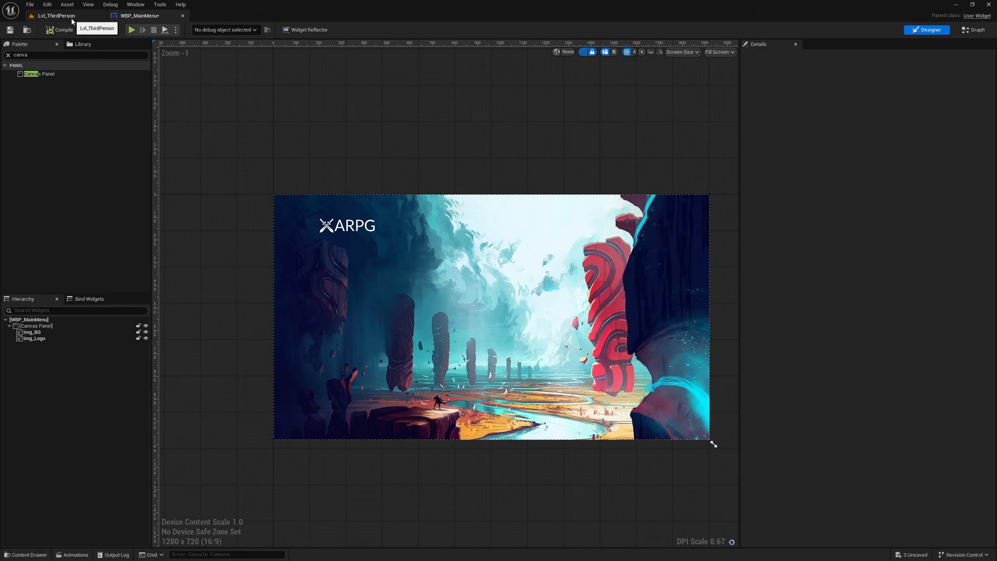
pyautogui.click(71, 18)
pyautogui.rightClick(285, 457)
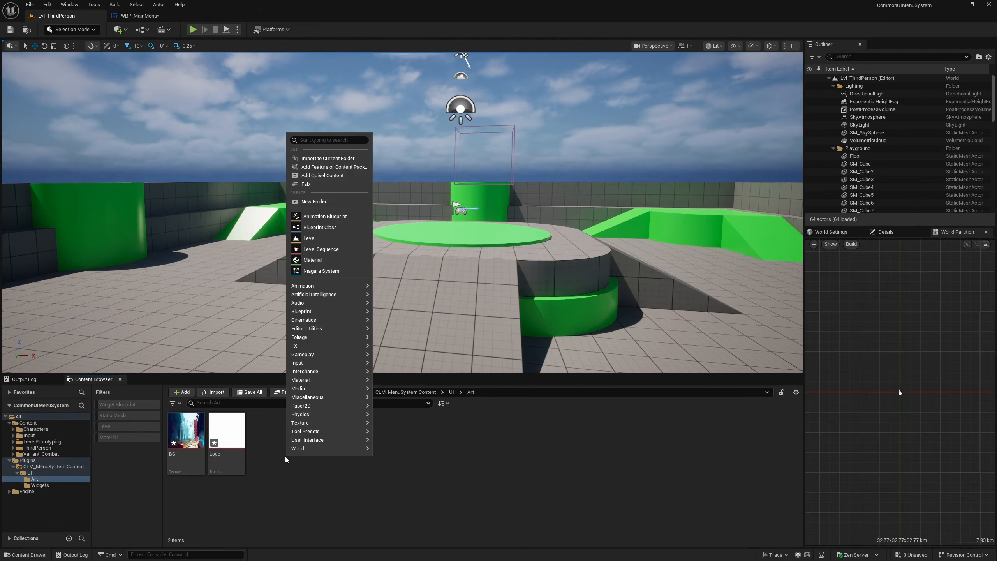
pyautogui.click(463, 395)
pyautogui.click(451, 391)
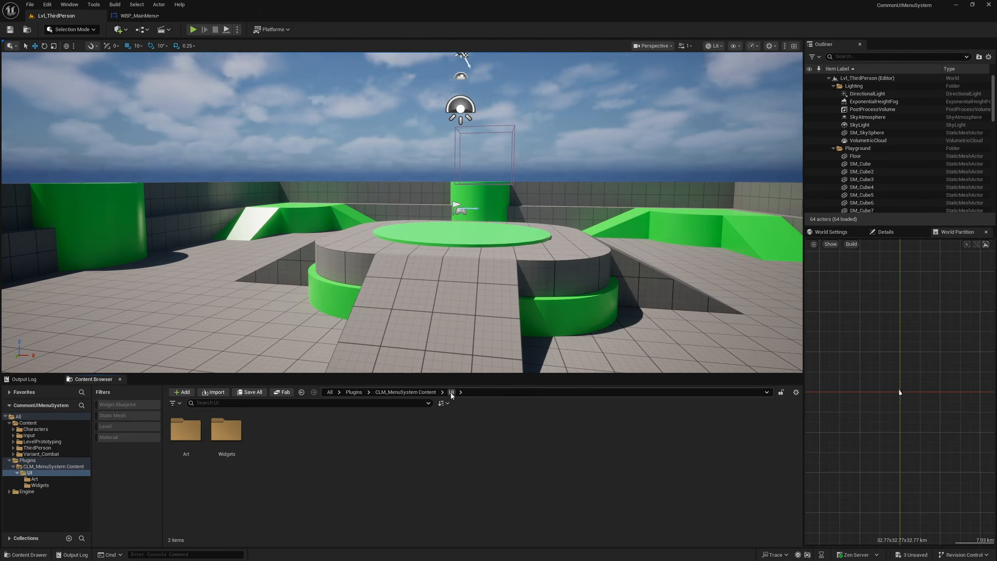
pyautogui.doubleClick(227, 435)
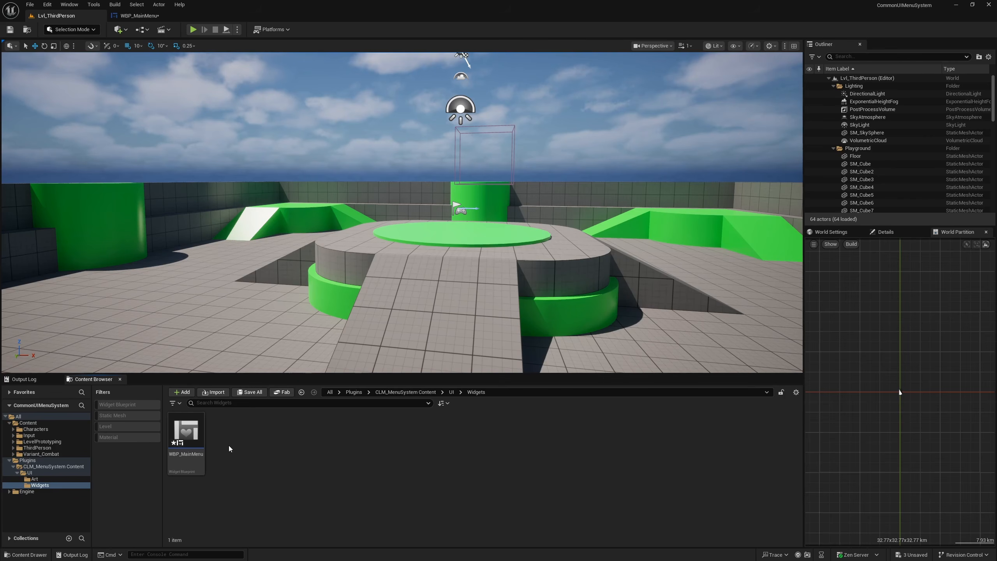
# - Create a new Widget Blueprint in the Widgets folder with CommonButtonBase as its parent class
pyautogui.rightClick(229, 446)
pyautogui.moveTo(259, 429)
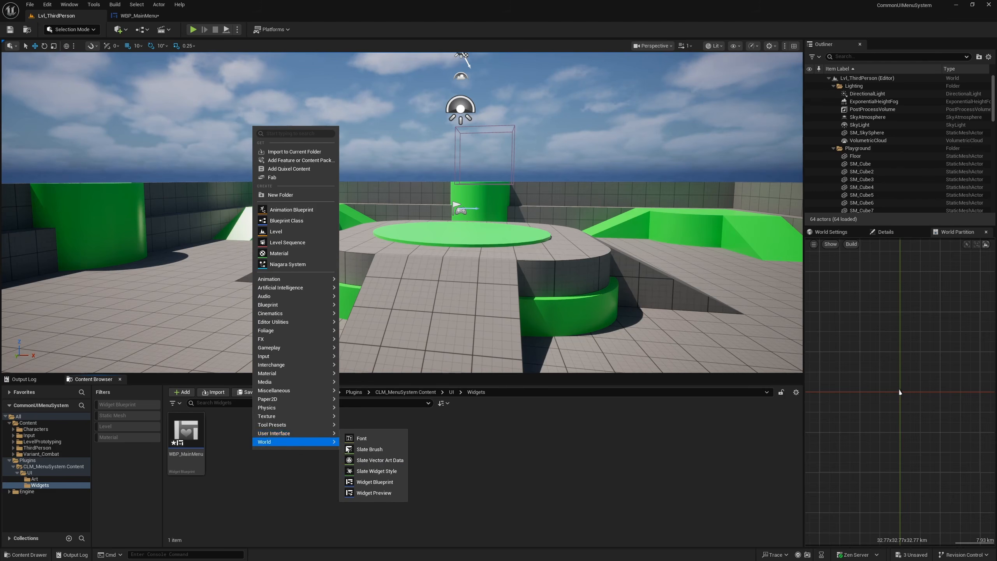
pyautogui.click(377, 482)
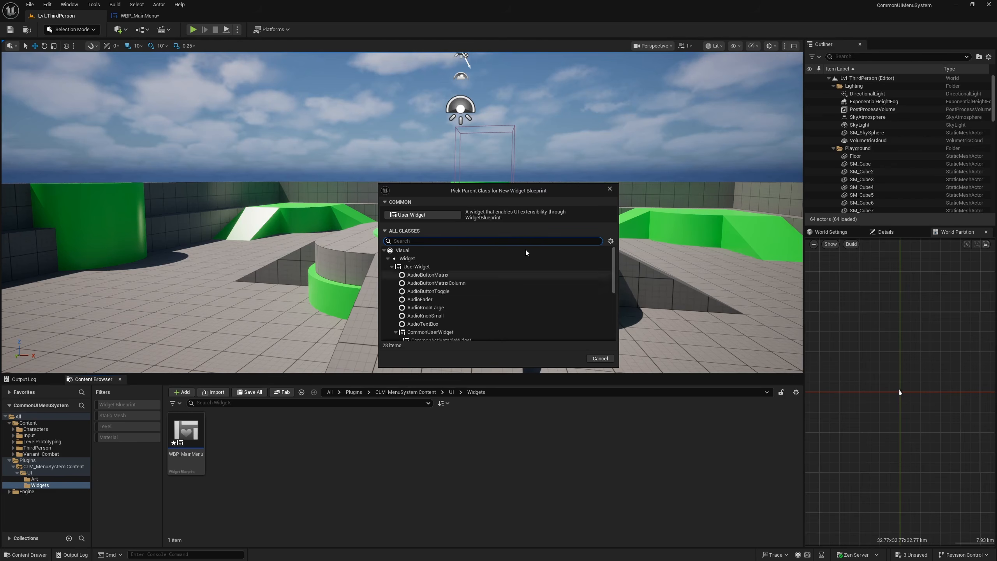
pyautogui.click(386, 230)
pyautogui.click(385, 231)
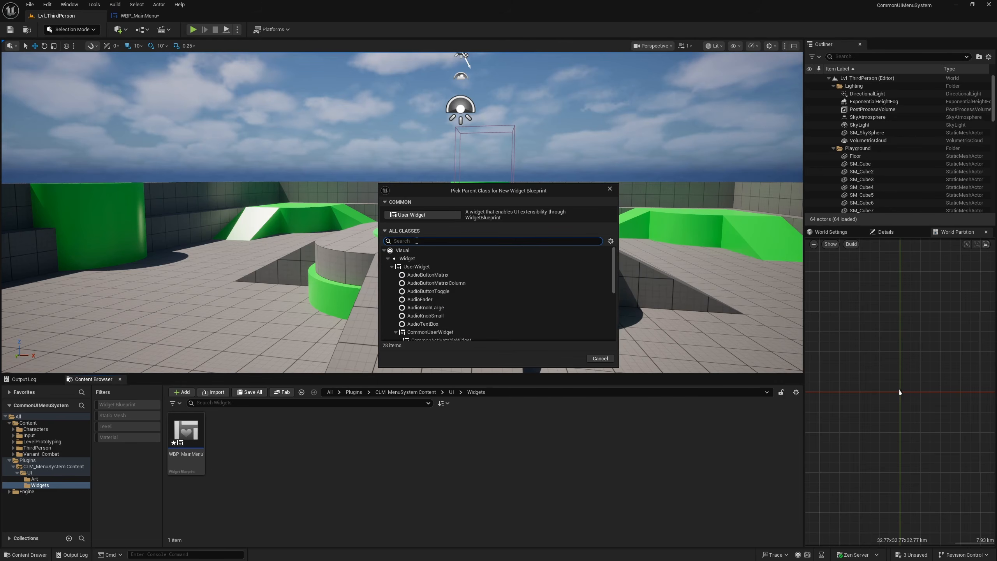
pyautogui.scroll(-2, 500, 297)
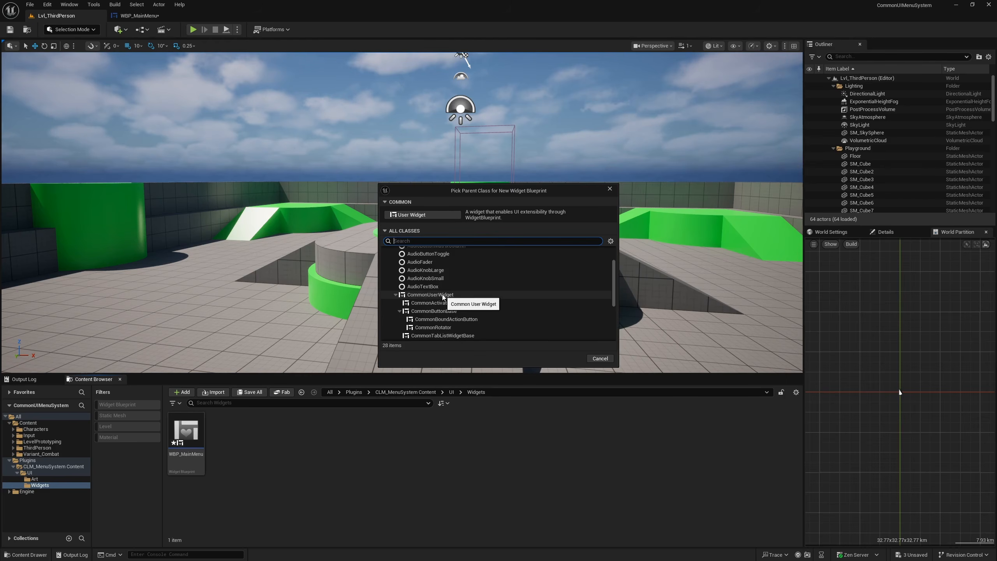
pyautogui.click(456, 313)
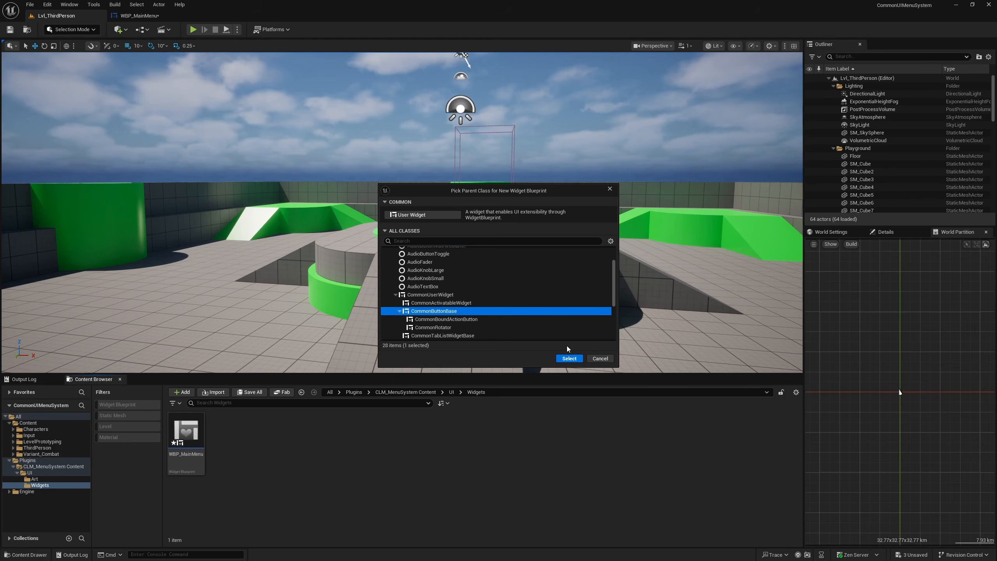
pyautogui.click(569, 358)
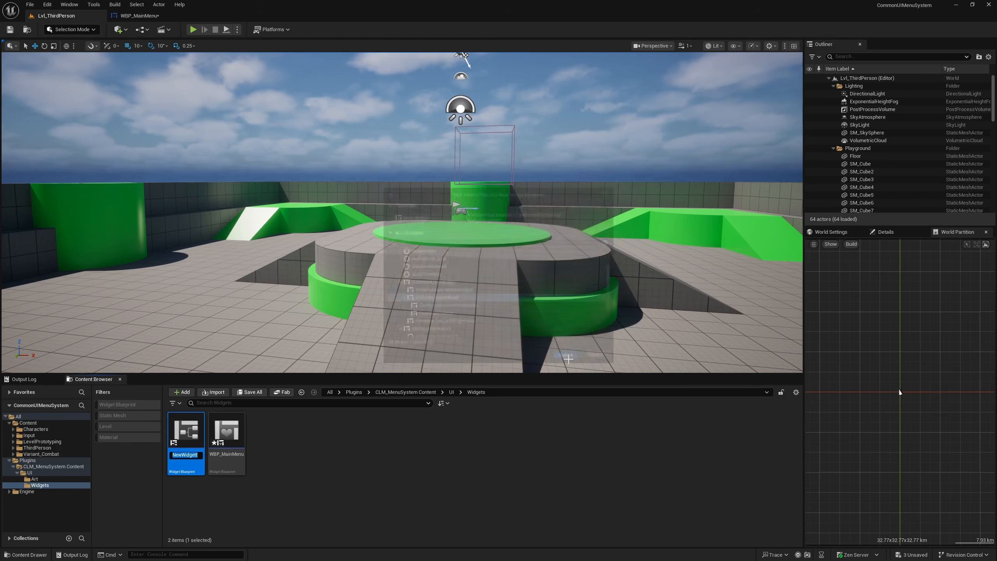
# - Name the new button widget WBP_MenuButton and open it in the widget designer
pyautogui.write('C')
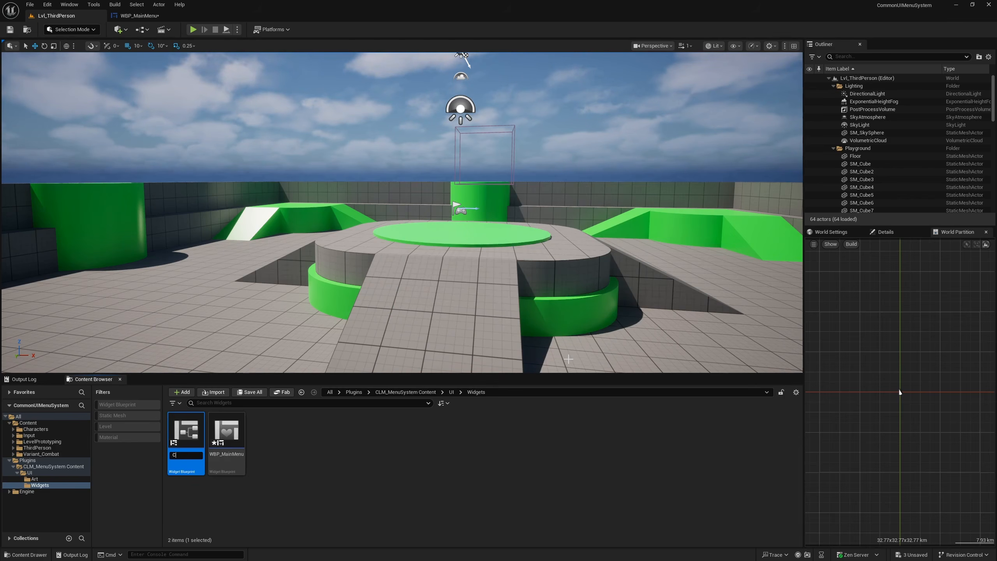
pyautogui.press('BackSpace')
pyautogui.write('W')
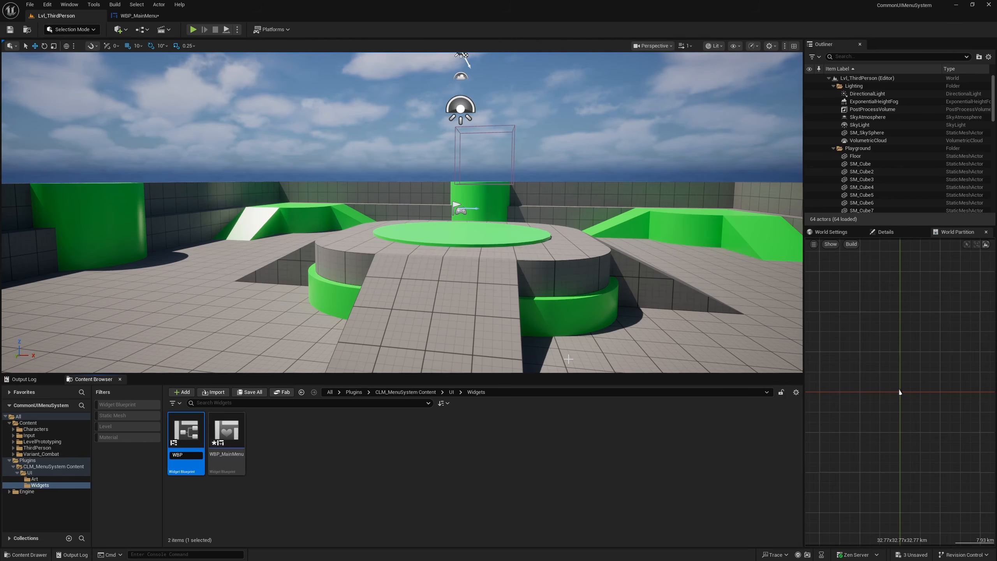
pyautogui.press('BackSpace')
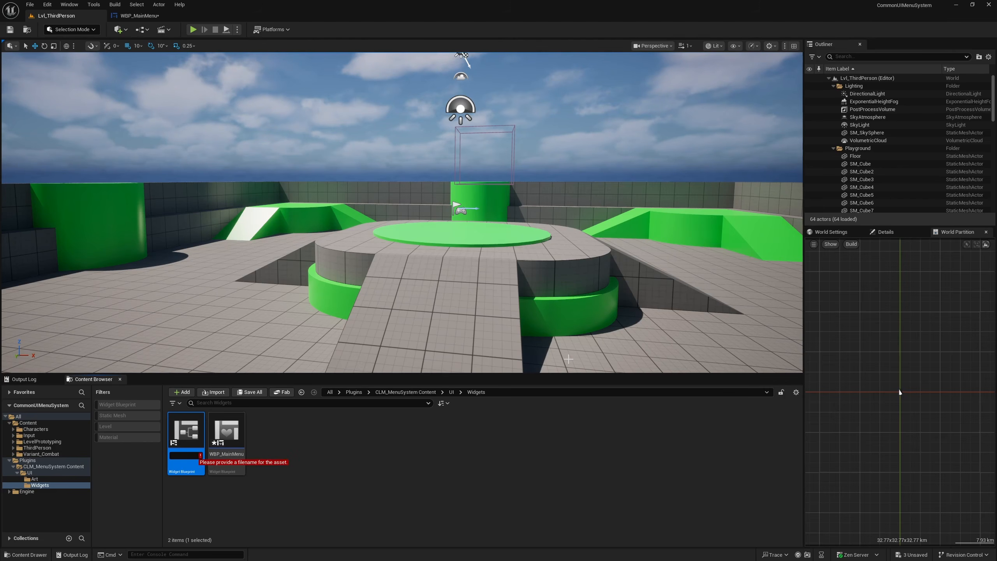
pyautogui.write('CB_Menu')
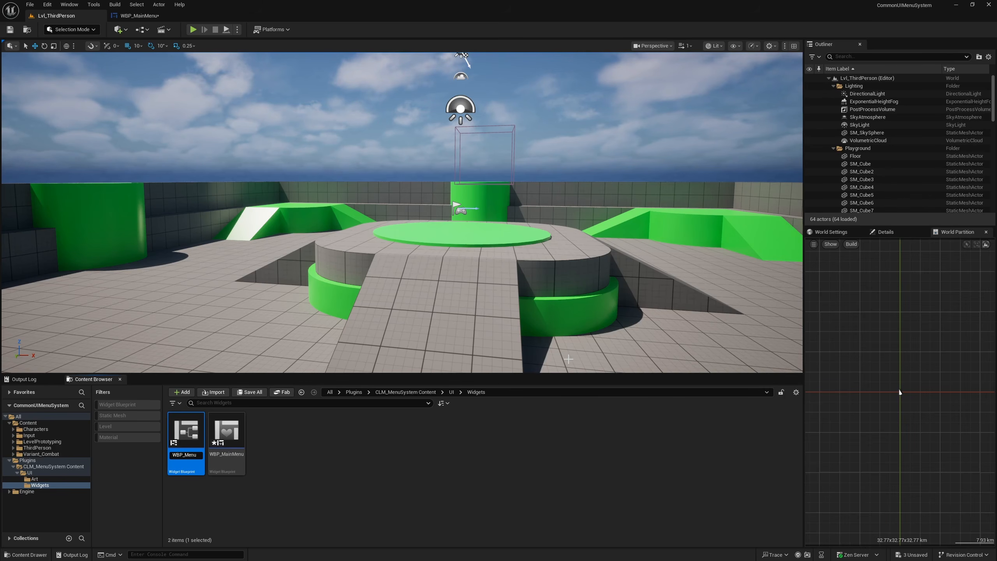
pyautogui.write('n')
pyautogui.press('Return')
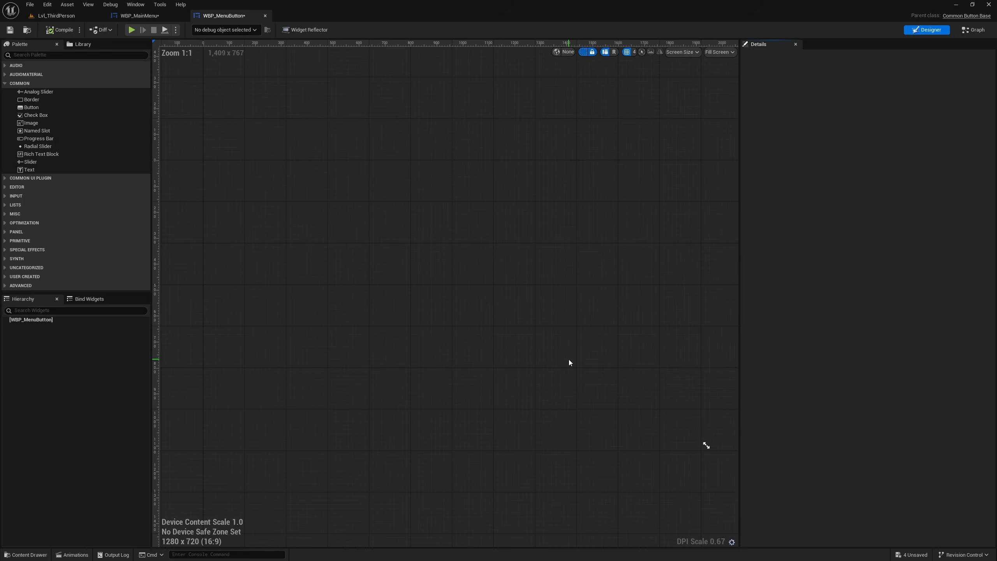
# - Examine the root properties of WBP_MenuButton and the choices available for its Style
pyautogui.click(54, 321)
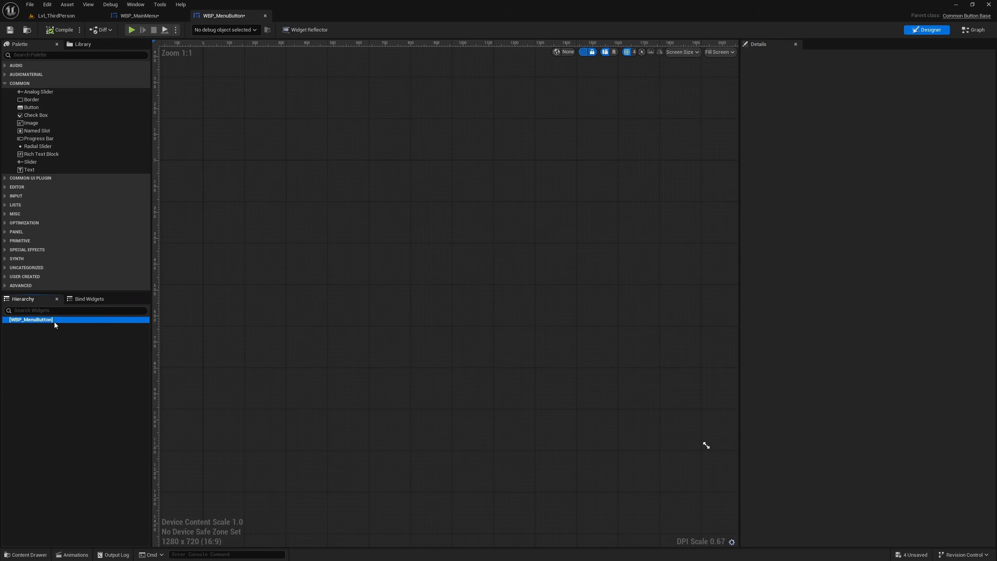
pyautogui.click(88, 401)
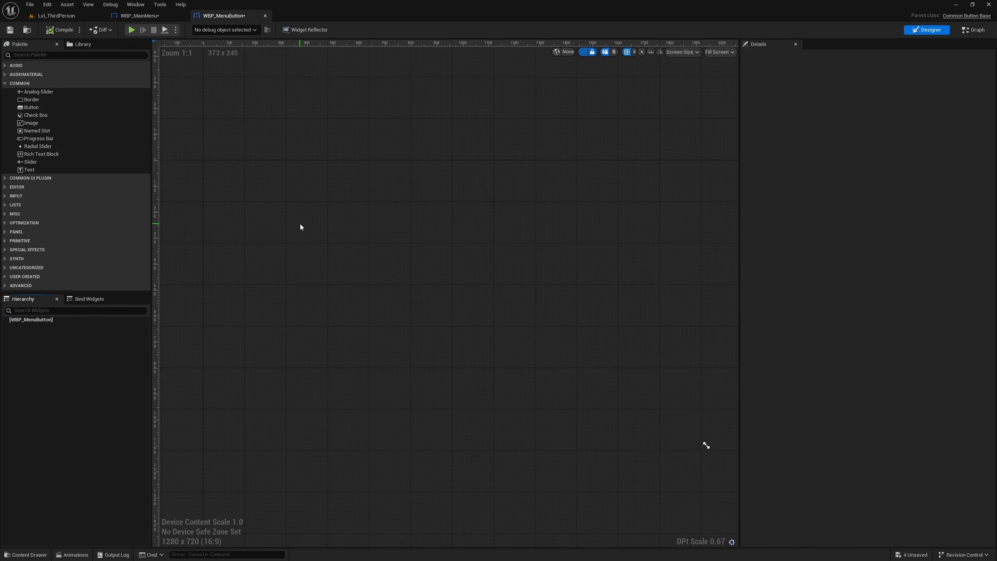
pyautogui.click(26, 322)
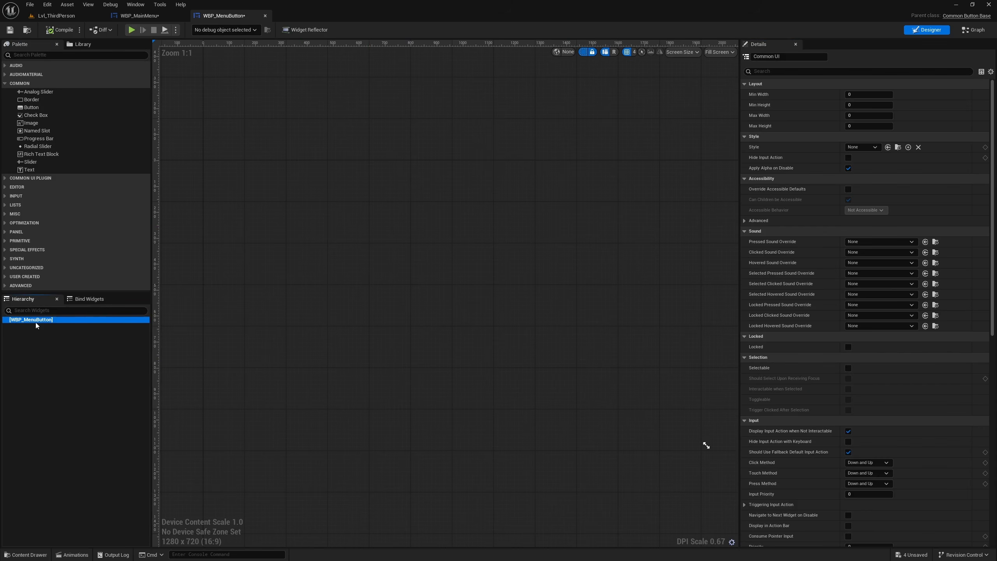
pyautogui.click(855, 148)
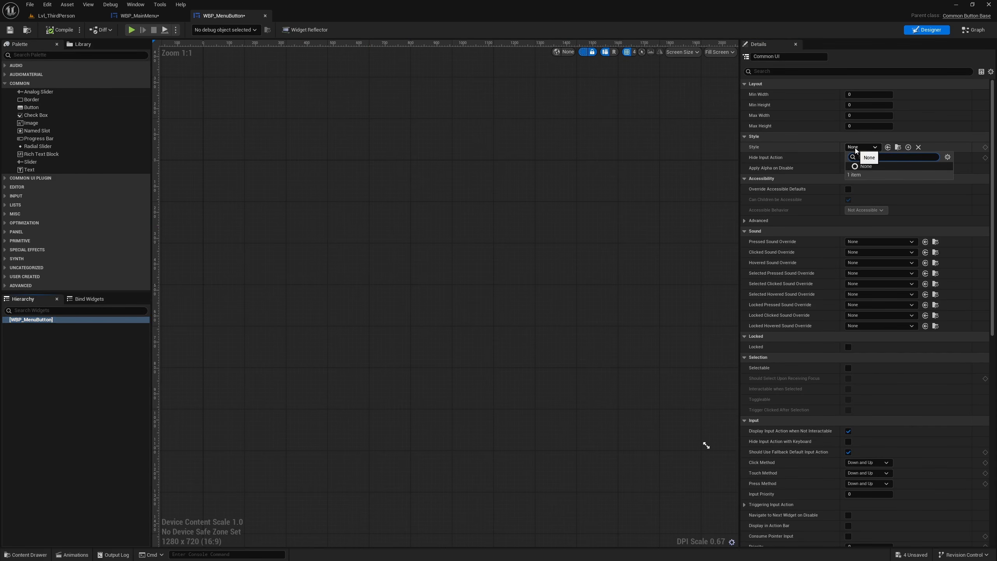
pyautogui.click(617, 167)
pyautogui.click(23, 321)
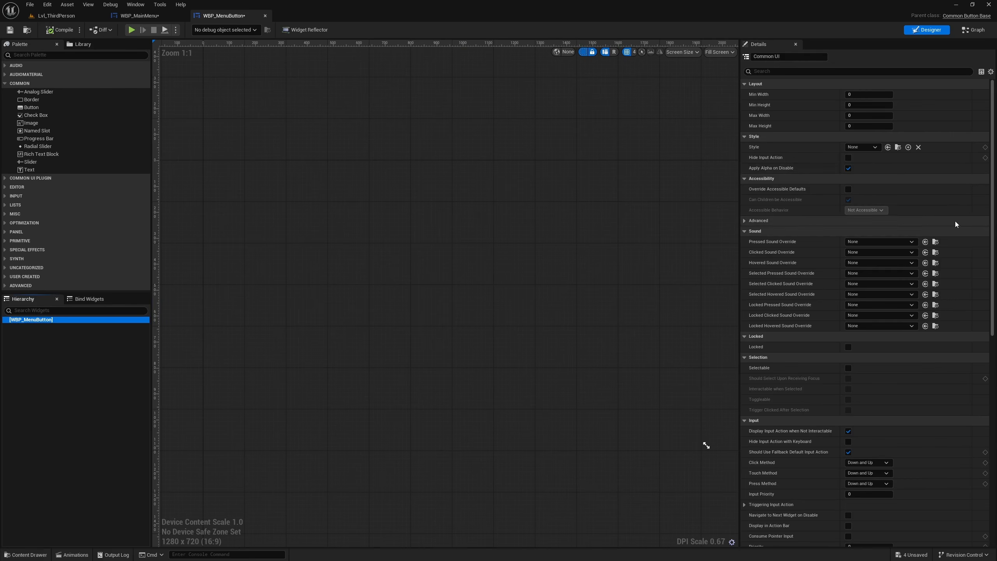
pyautogui.click(862, 147)
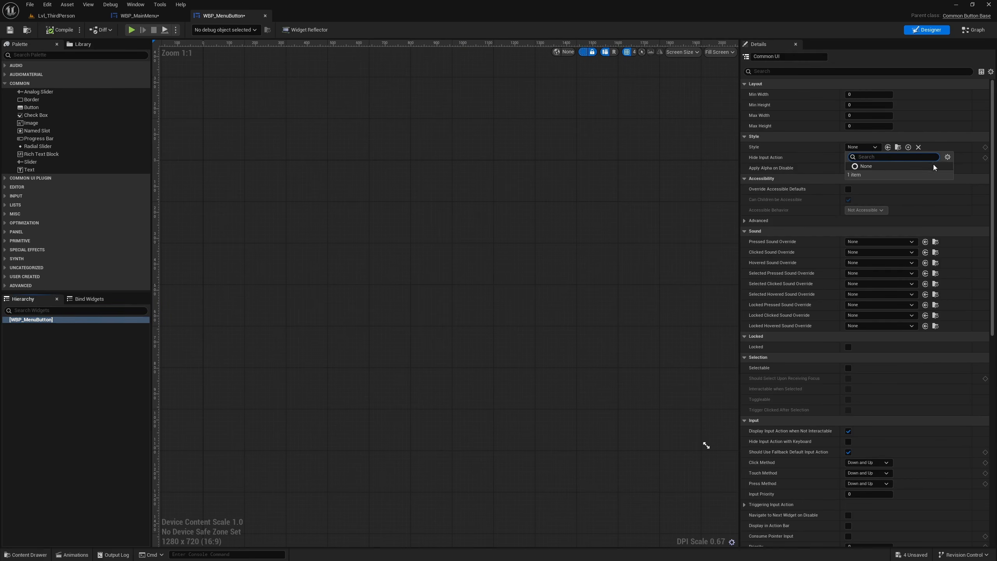
pyautogui.click(320, 315)
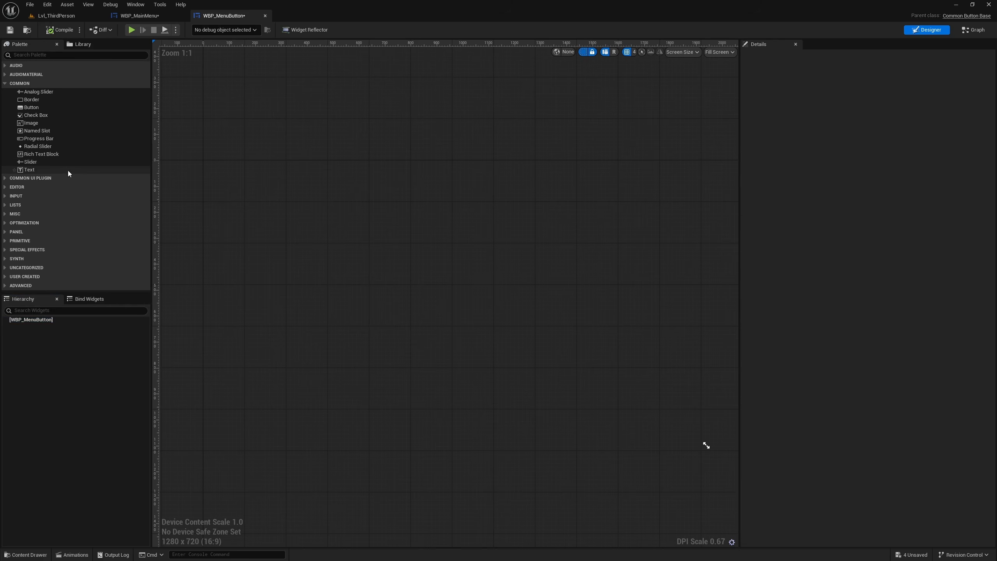
# - Undo a trial Text widget and place an Overlay directly under the WBP_MenuButton root instead
pyautogui.moveTo(30, 170); pyautogui.dragTo(32, 318)
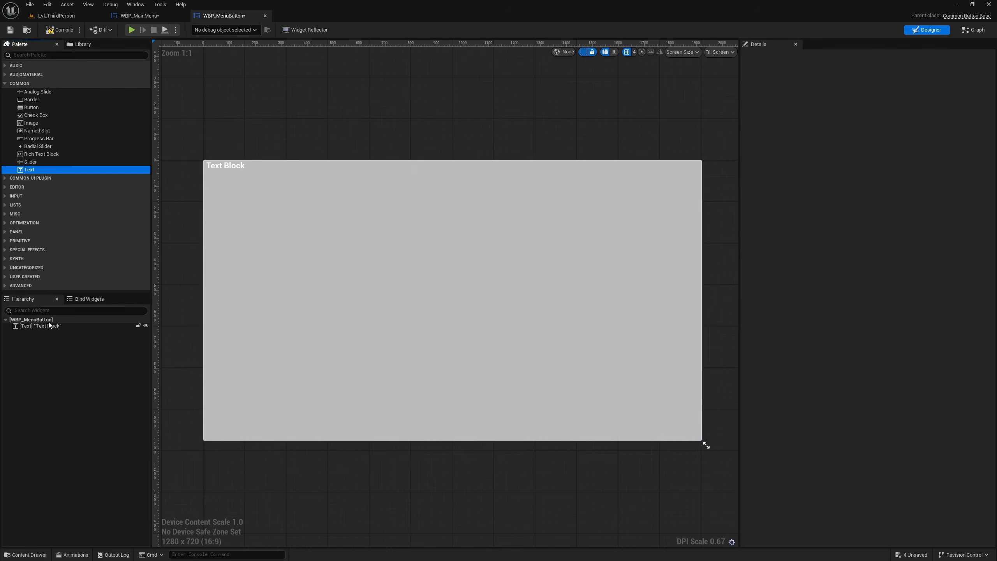
pyautogui.hotkey('ctrl', 'z')
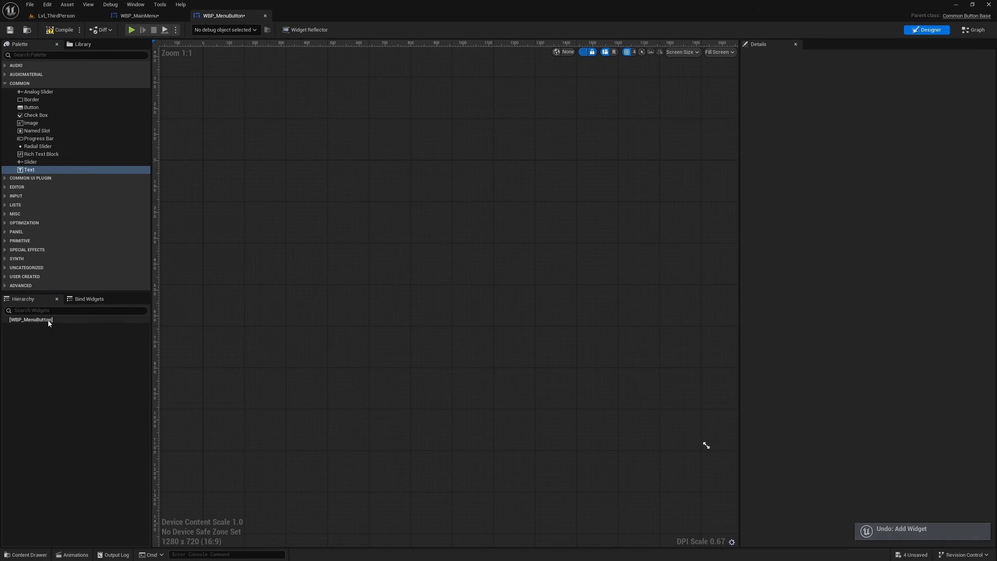
pyautogui.click(32, 55)
pyautogui.write('overl')
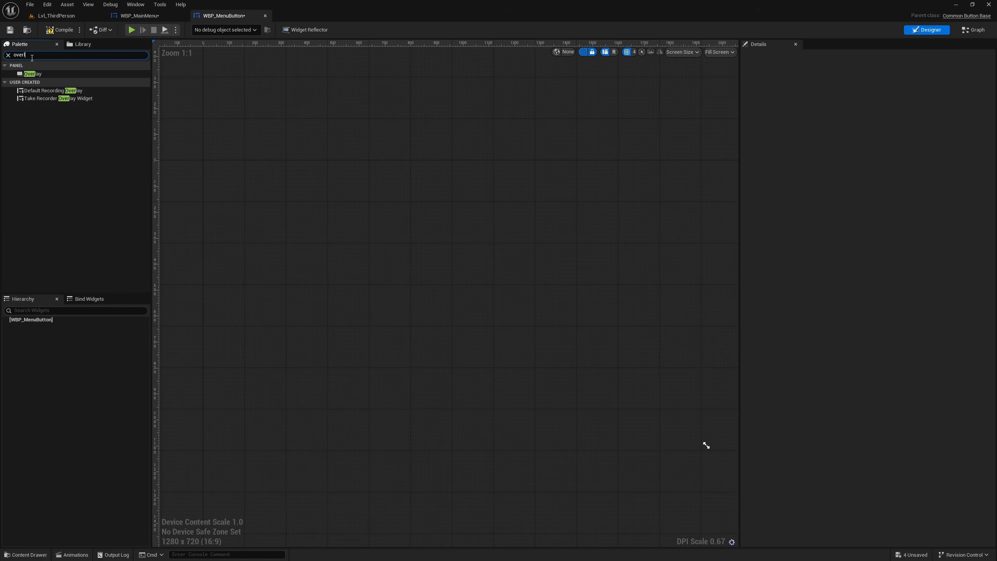
pyautogui.moveTo(32, 74); pyautogui.dragTo(43, 324)
pyautogui.click(37, 327)
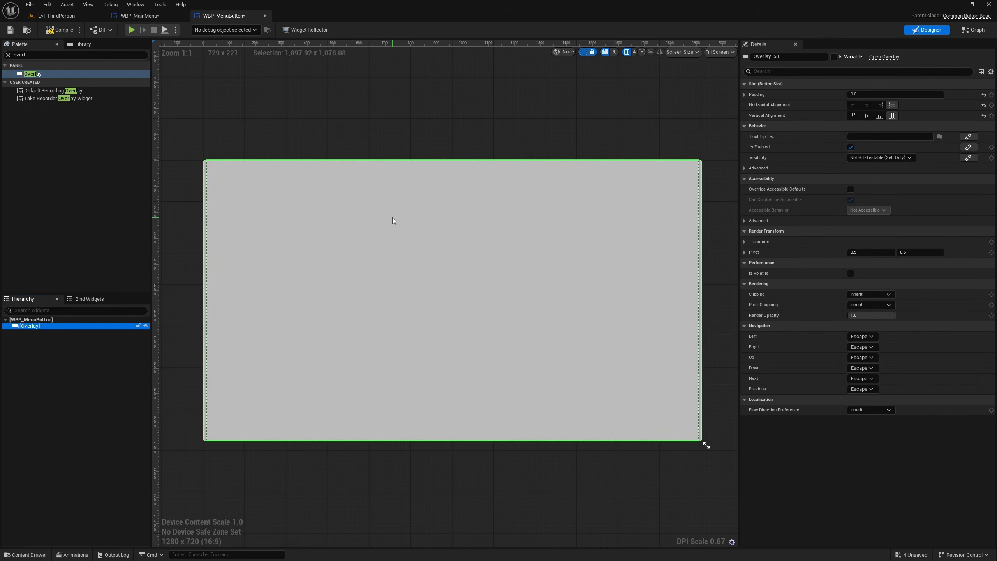
pyautogui.click(234, 353)
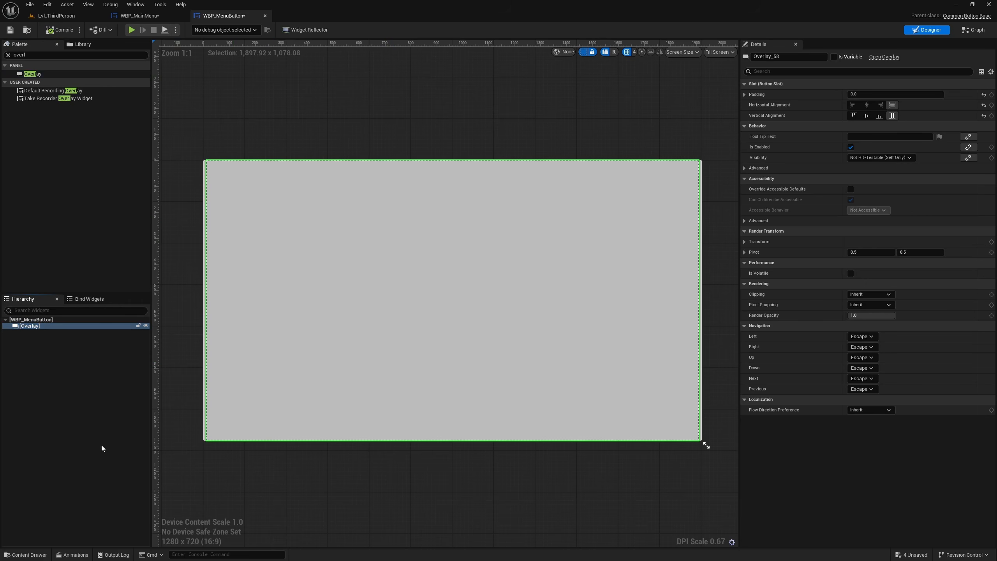
# - Add a Text widget inside the Overlay of WBP_MenuButton
pyautogui.click(31, 319)
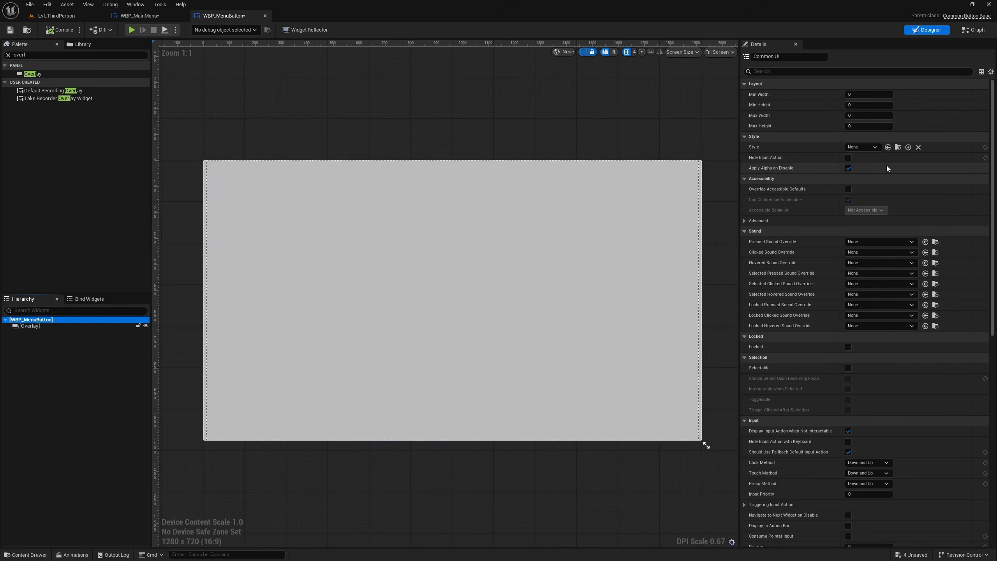
pyautogui.click(35, 325)
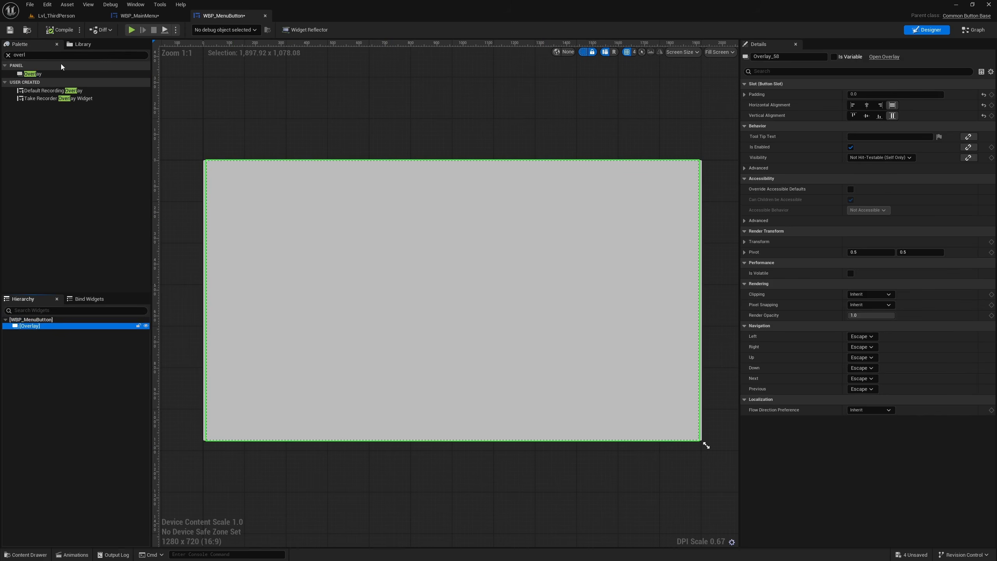
pyautogui.click(44, 55)
pyautogui.hotkey('ctrl', 'a')
pyautogui.write('tex')
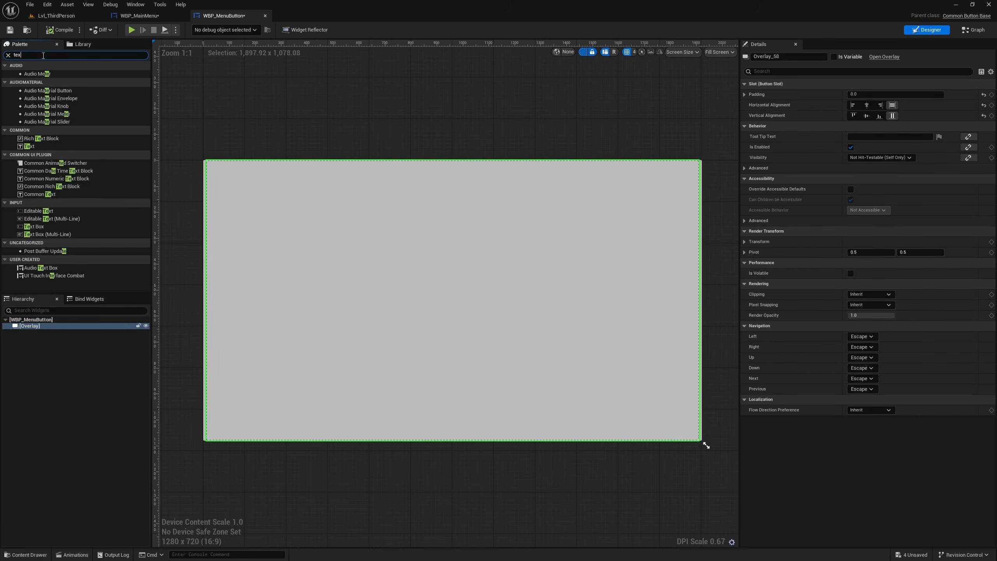
pyautogui.moveTo(23, 84); pyautogui.dragTo(45, 328)
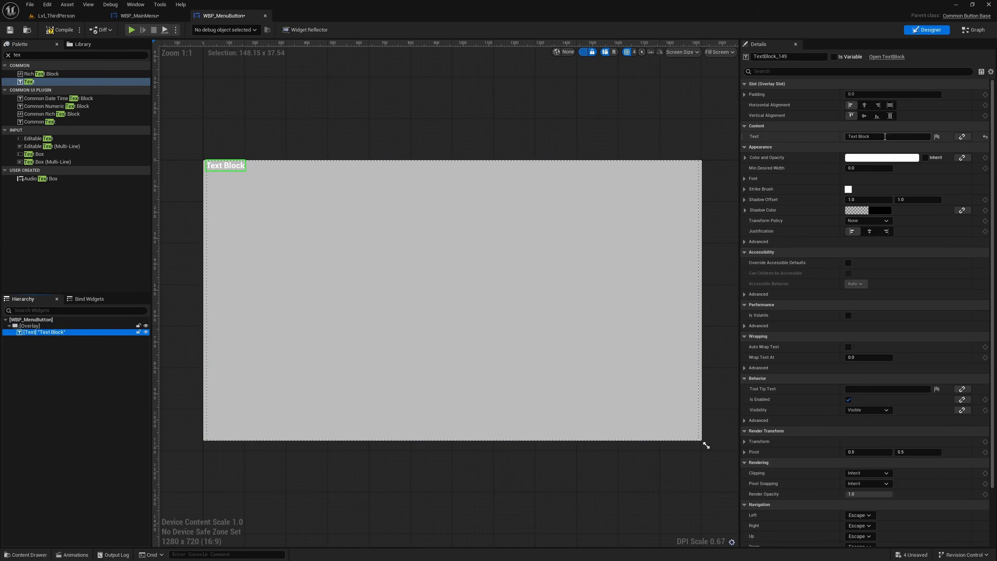
# - Center the text block horizontally and vertically in the Overlay, and open the event graph of WBP_MenuButton
pyautogui.click(863, 115)
pyautogui.click(864, 105)
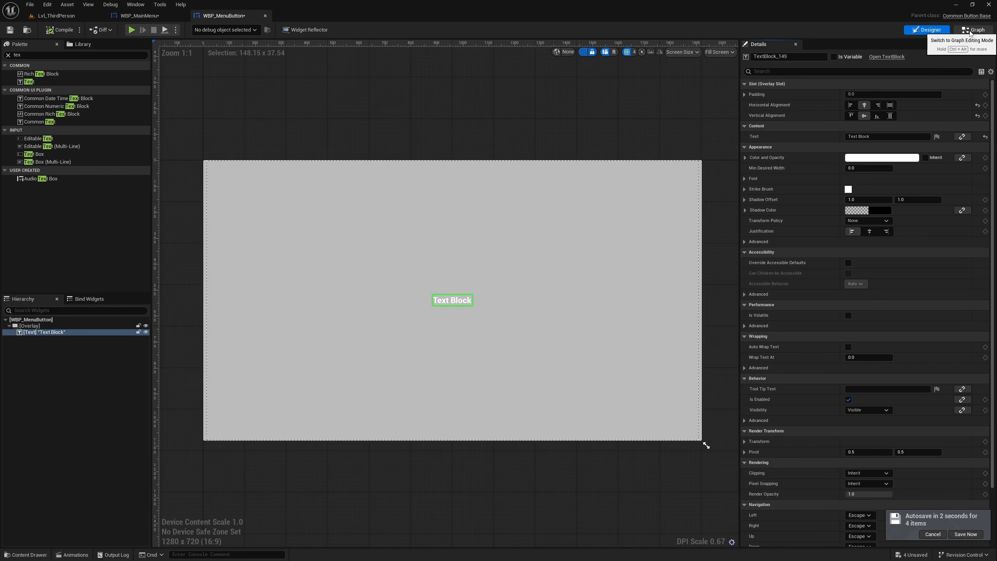
pyautogui.click(970, 30)
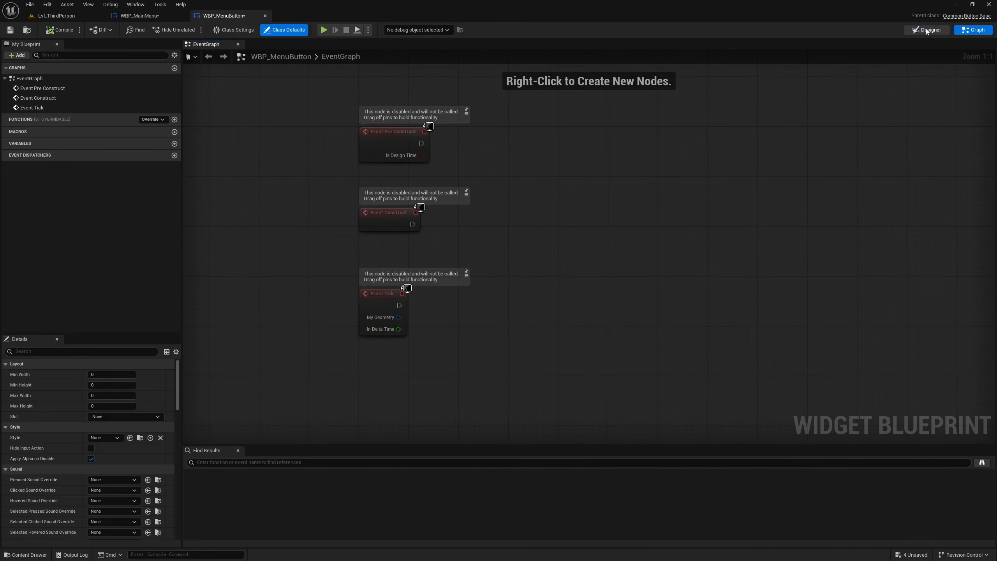
# - Expose the text block of WBP_MenuButton as a variable and rename it CT_ButtonText
pyautogui.click(927, 30)
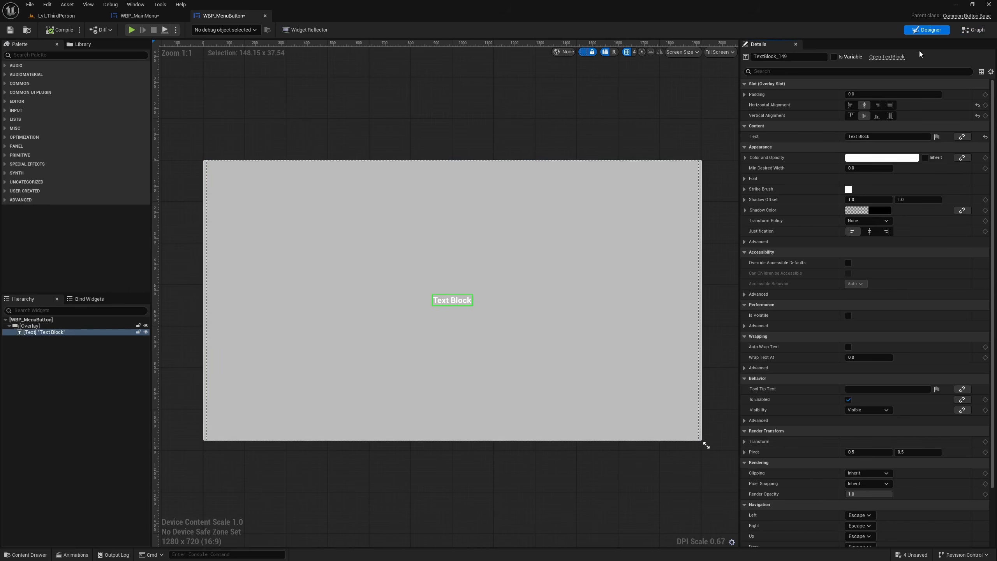
pyautogui.click(834, 56)
pyautogui.click(795, 58)
pyautogui.write('CT')
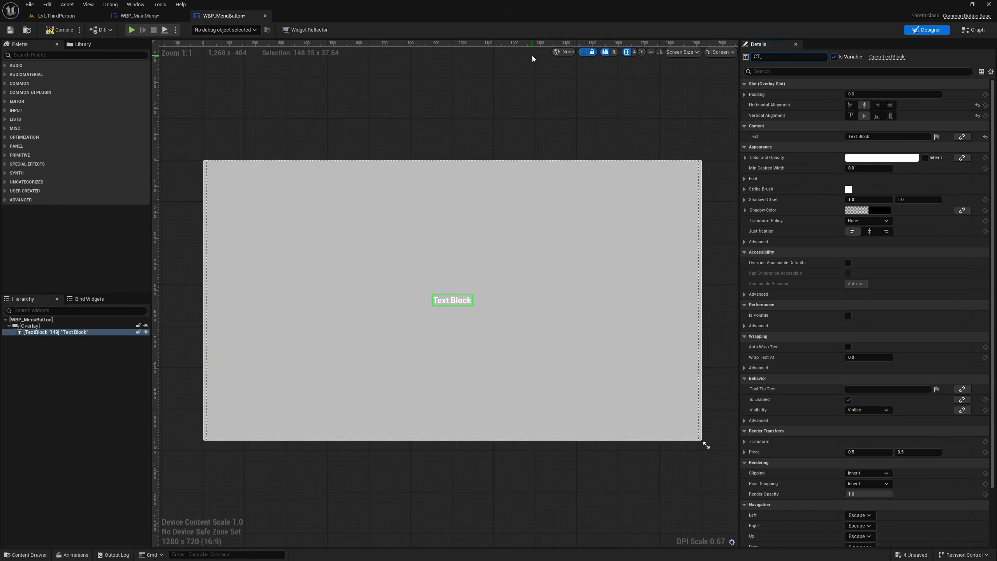
pyautogui.write('_ButtonText')
pyautogui.press('Return')
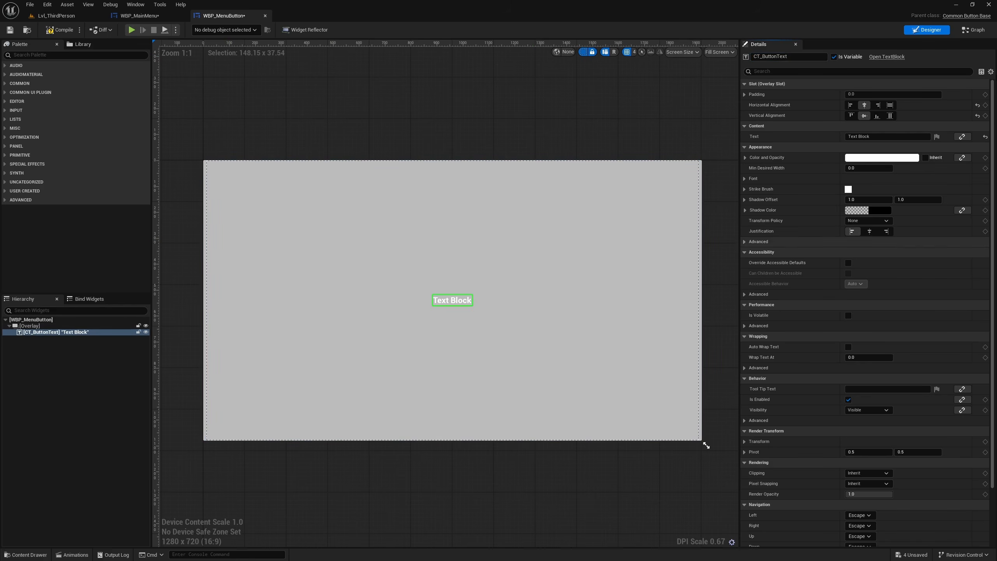
# - Delete the Event Construct and Event Tick nodes from the event graph of WBP_MenuButton
pyautogui.click(974, 30)
pyautogui.moveTo(472, 184); pyautogui.dragTo(476, 216, button='right')
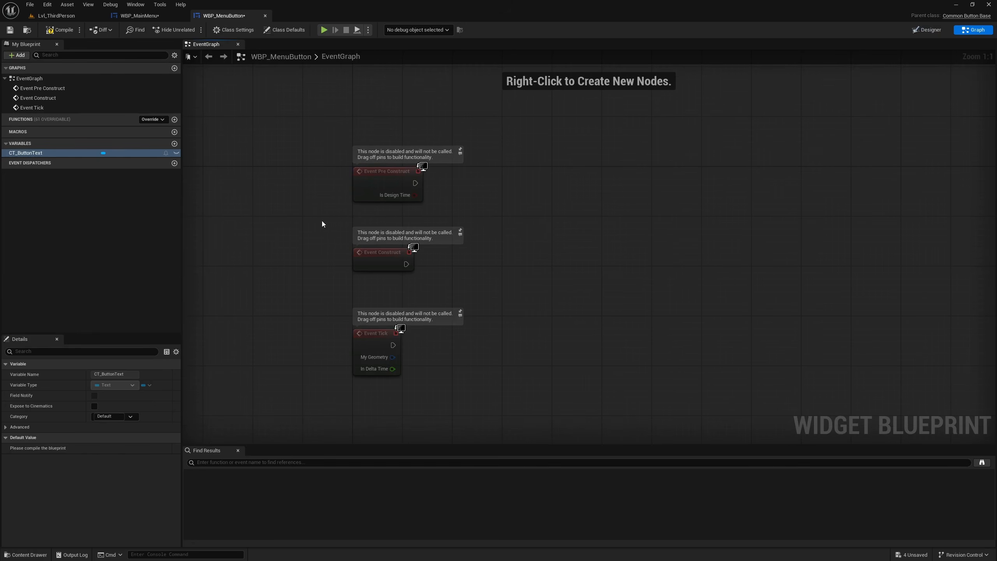
pyautogui.moveTo(322, 222); pyautogui.dragTo(489, 418)
pyautogui.press('Delete')
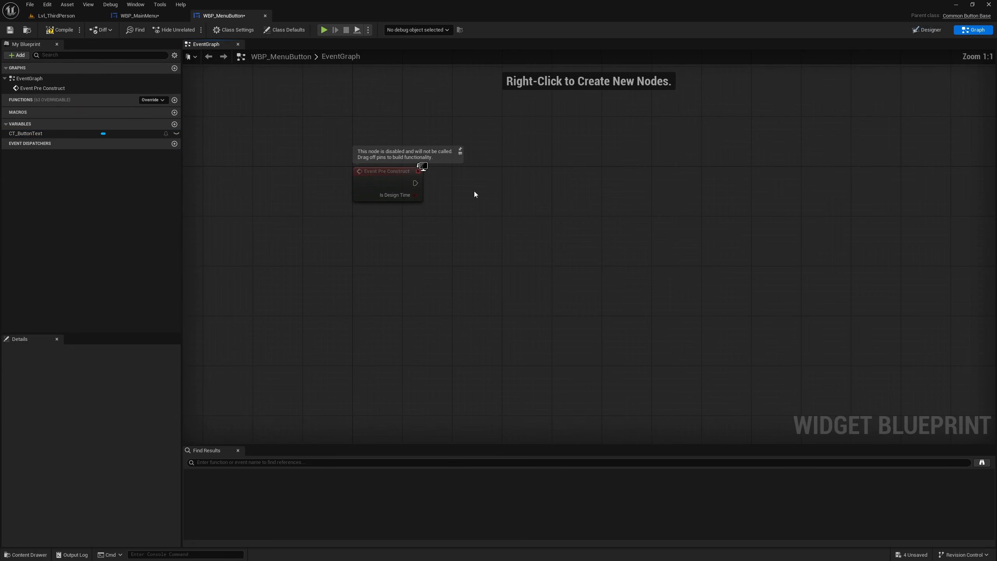
# - Add a SetText (Text) node targeting CT_ButtonText, run it from Event Pre Construct, and straighten the connection
pyautogui.moveTo(473, 191); pyautogui.dragTo(421, 240, button='right')
pyautogui.keyDown('ctrl'); pyautogui.moveTo(26, 133); pyautogui.dragTo(536, 251); pyautogui.keyUp('ctrl')
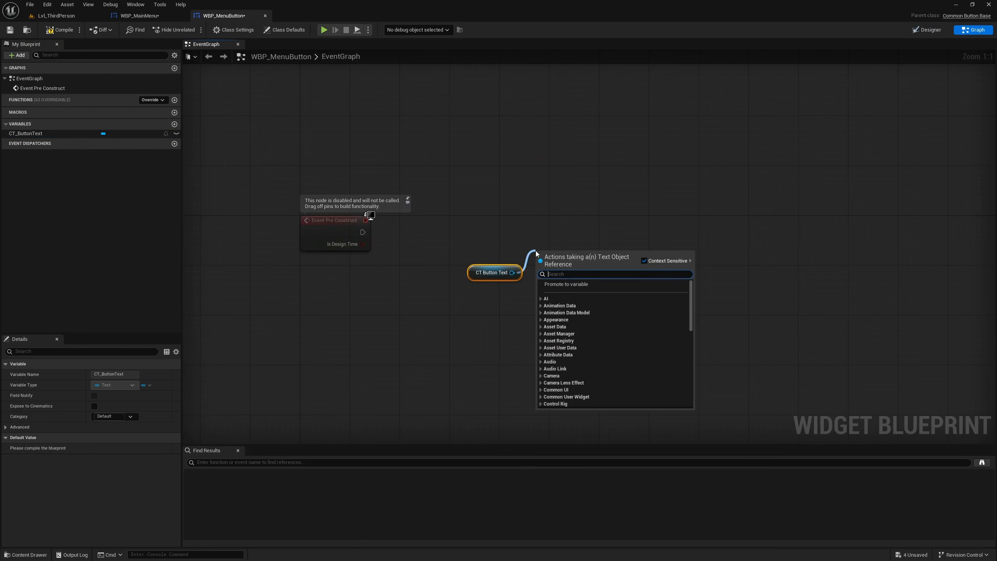
pyautogui.write('settex')
pyautogui.press('Return')
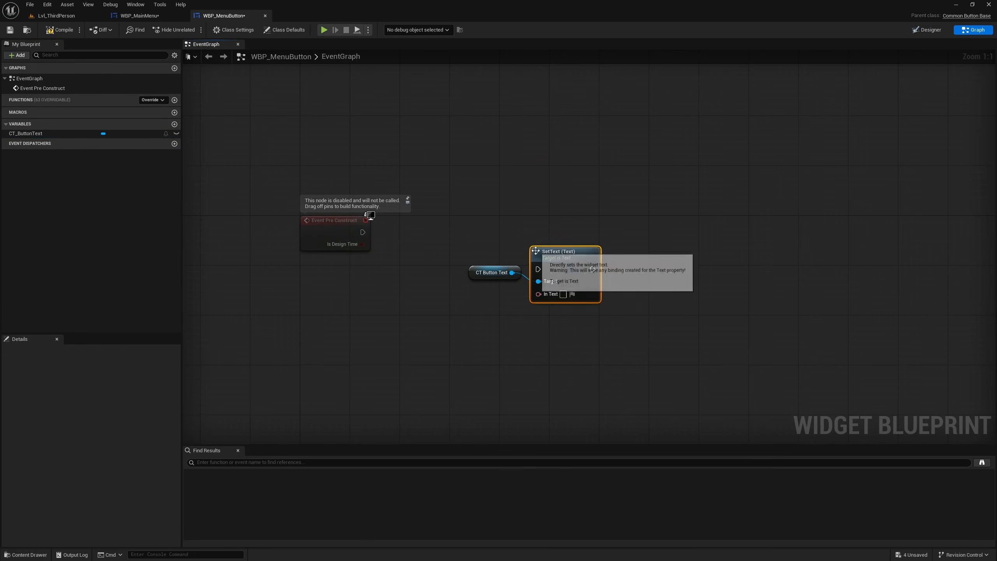
pyautogui.moveTo(362, 232); pyautogui.dragTo(588, 223)
pyautogui.moveTo(296, 167); pyautogui.dragTo(678, 241)
pyautogui.press('q')
# - Promote the In Text input of SetText to a variable named Text and place its getter below the CT Button Text node
pyautogui.rightClick(583, 263)
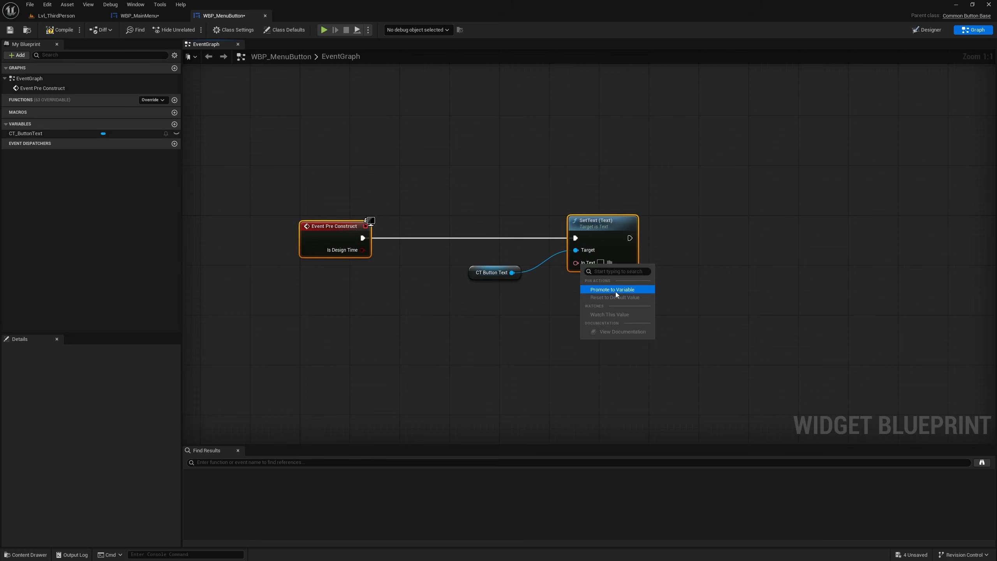
pyautogui.click(613, 290)
pyautogui.write('B')
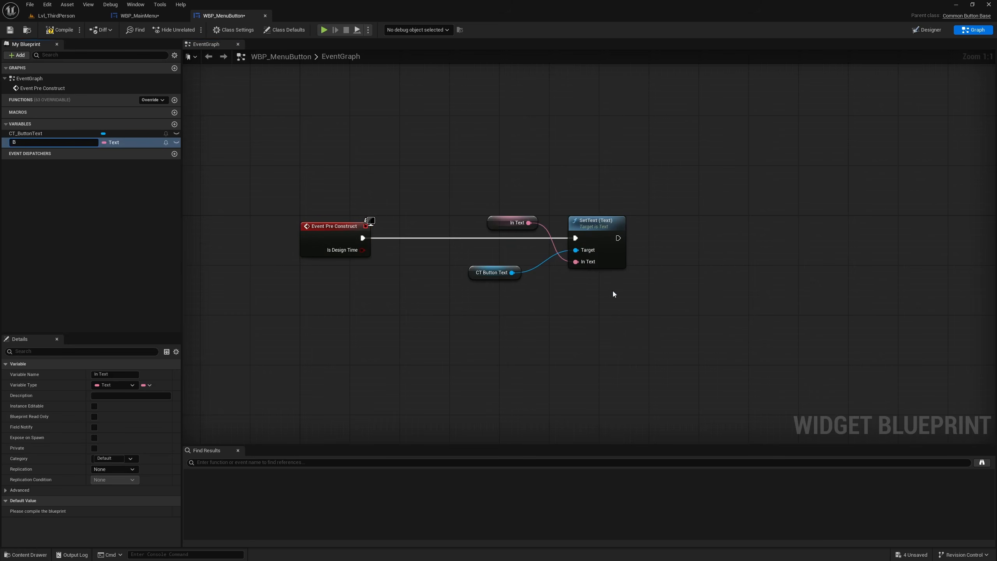
pyautogui.press('BackSpace')
pyautogui.write('Text')
pyautogui.press('Return')
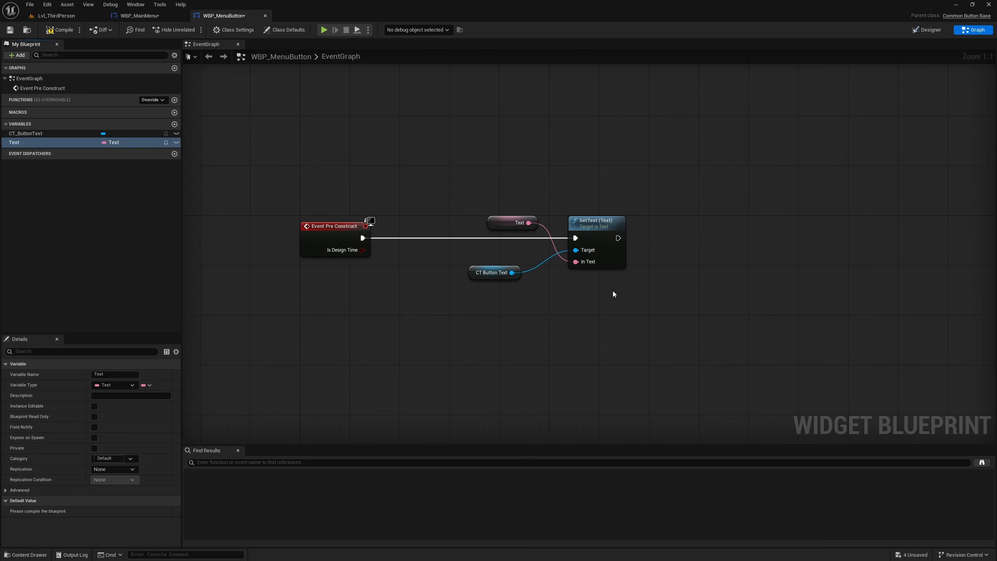
pyautogui.moveTo(502, 223); pyautogui.dragTo(489, 295)
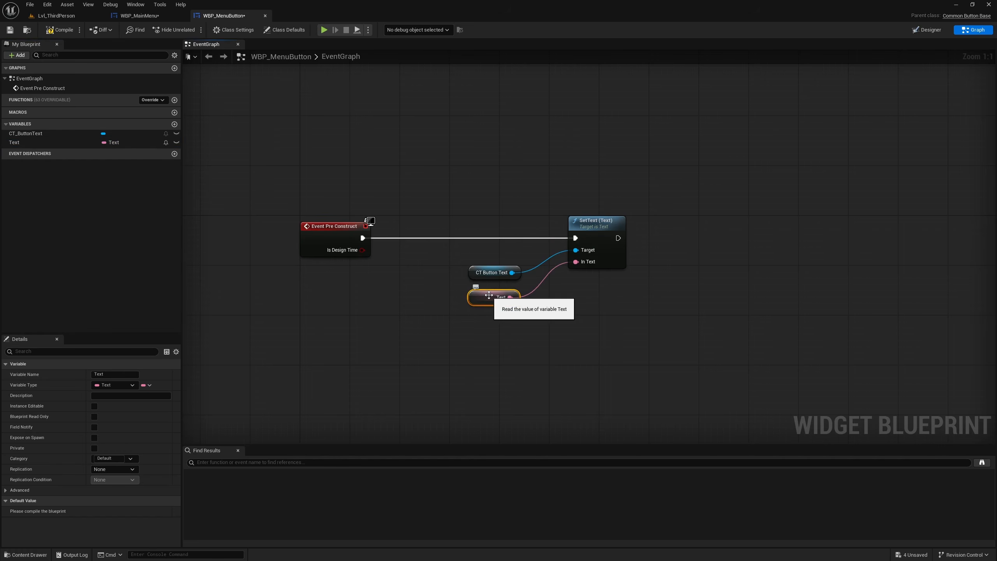
# - Make the Text variable publicly editable per instance and compile WBP_MenuButton
pyautogui.click(176, 143)
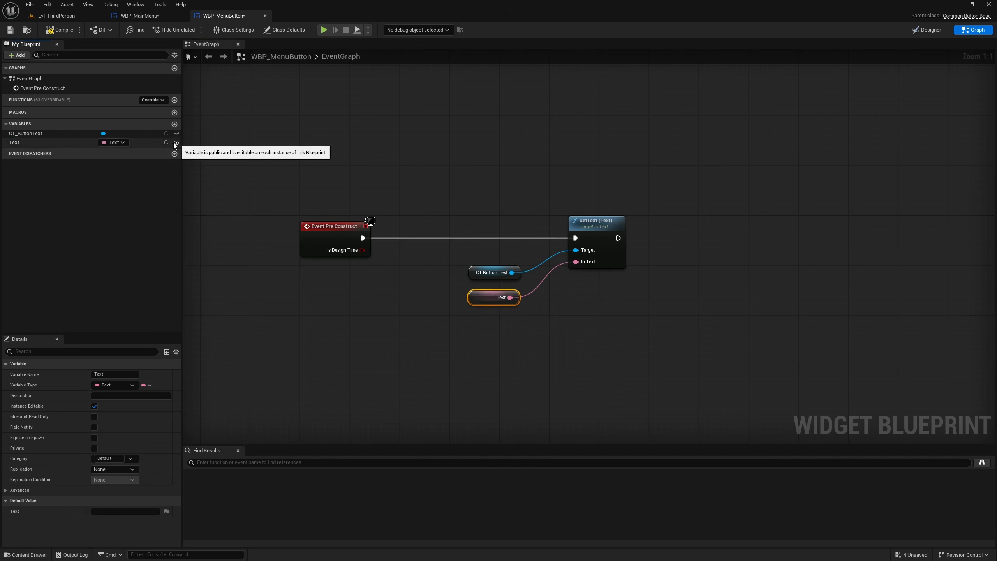
pyautogui.click(56, 31)
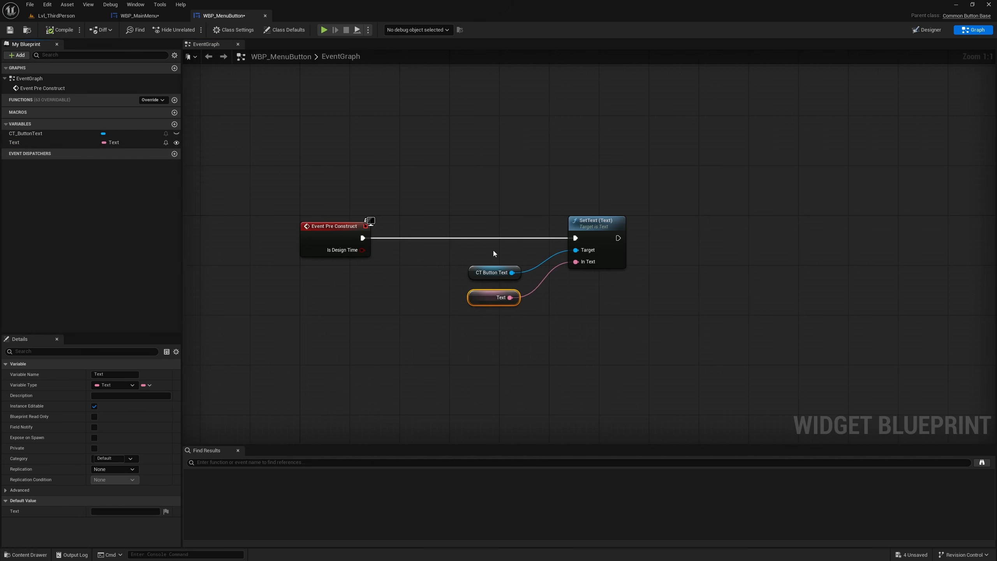
pyautogui.moveTo(292, 155); pyautogui.dragTo(737, 356)
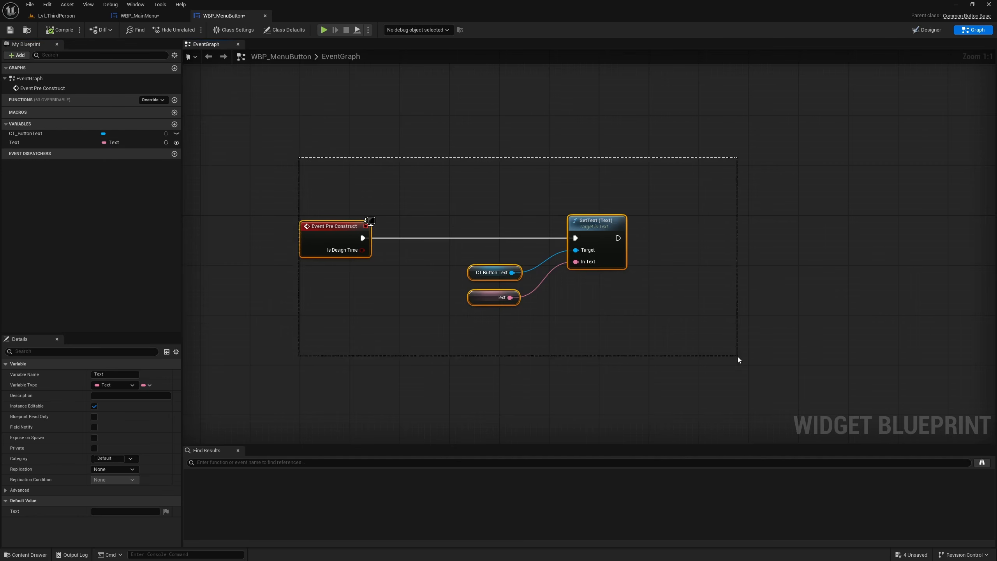
pyautogui.click(744, 231)
# - Add a Vertical Box to the WBP_MainMenu canvas below the logo, at about X 392, Y 356
pyautogui.click(140, 15)
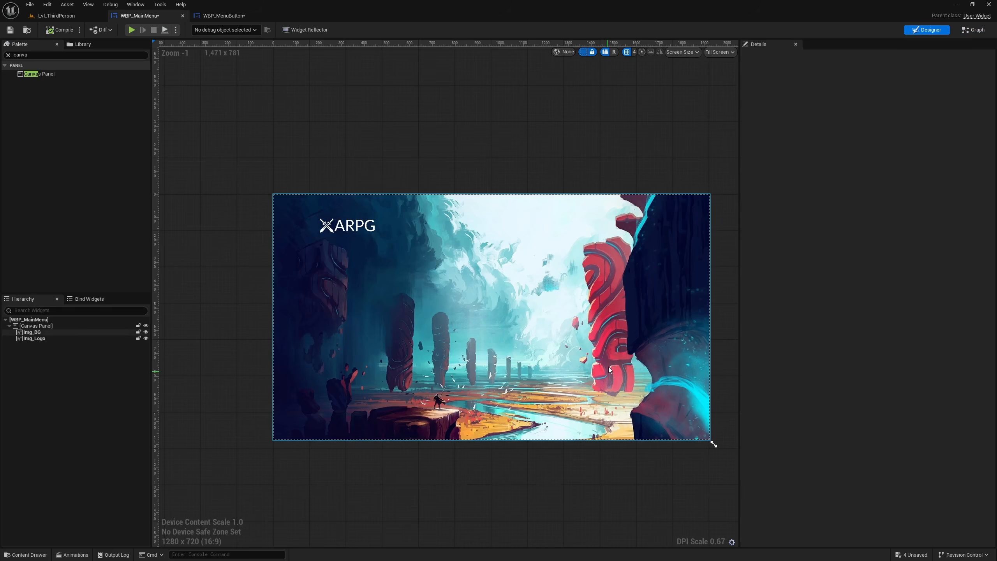
pyautogui.click(51, 310)
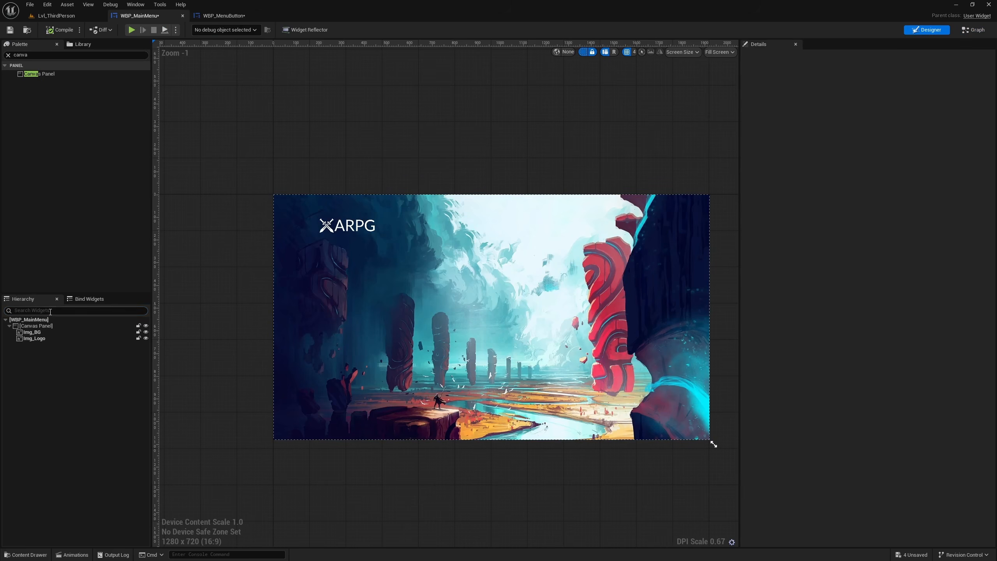
pyautogui.click(8, 54)
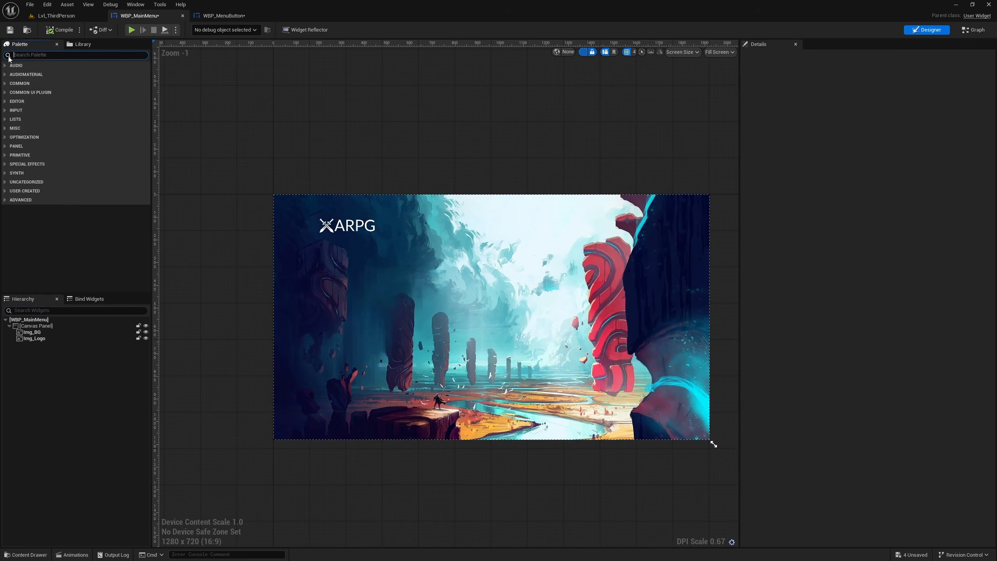
pyautogui.write('verti')
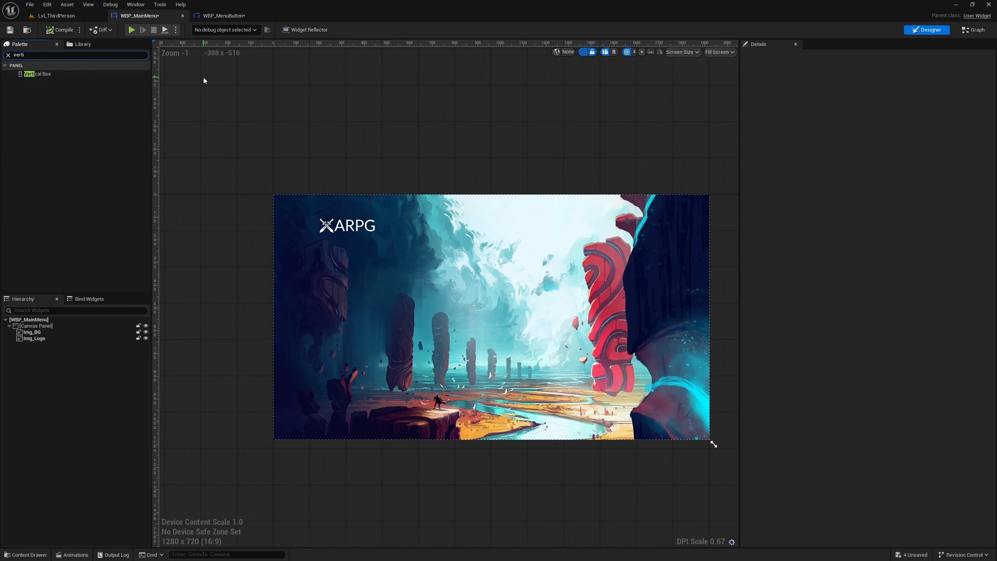
pyautogui.moveTo(32, 77); pyautogui.dragTo(362, 275)
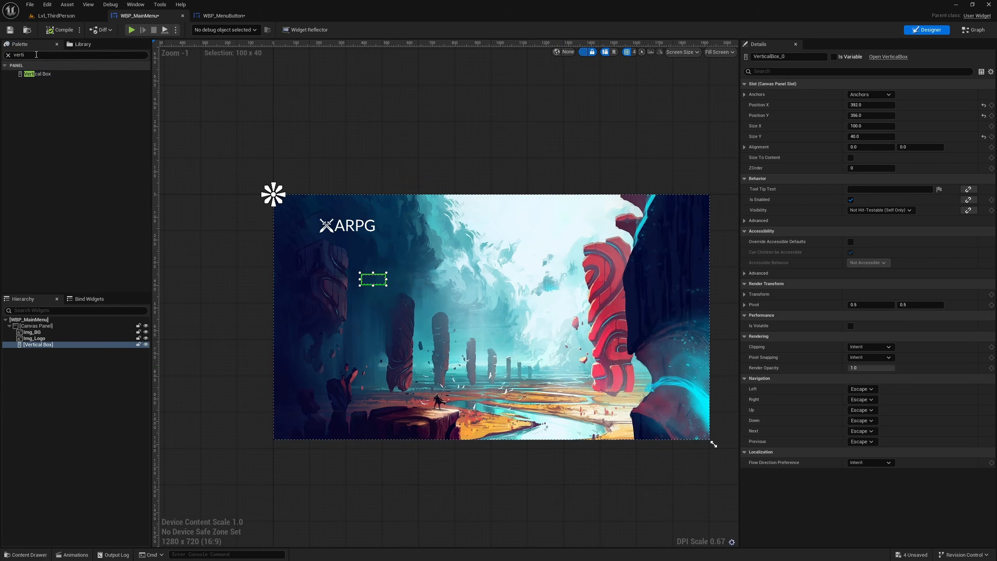
# - Add a WBP_MenuButton inside the Vertical Box of WBP_MainMenu
pyautogui.click(8, 55)
pyautogui.click(228, 16)
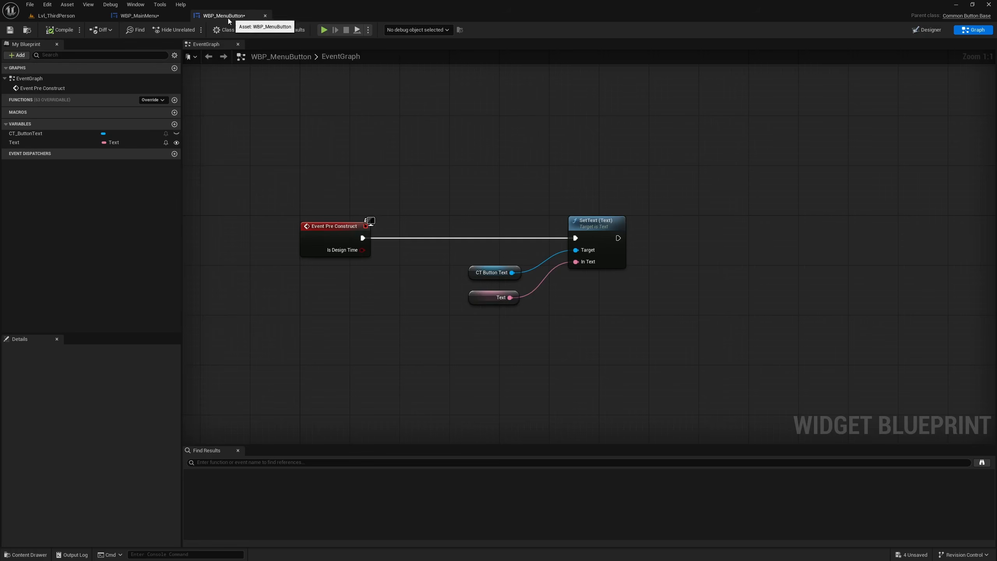
pyautogui.click(132, 16)
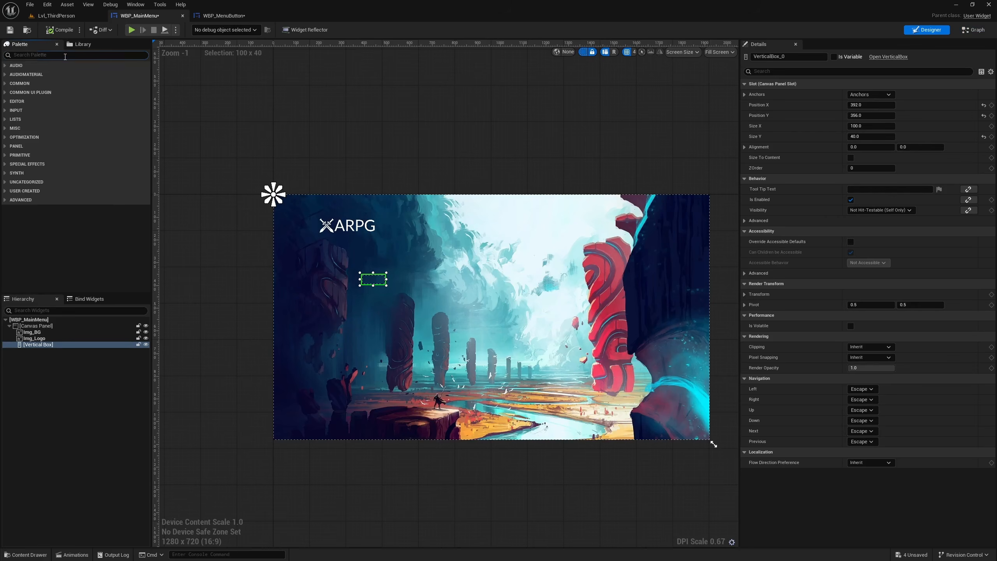
pyautogui.click(64, 55)
pyautogui.write('menu')
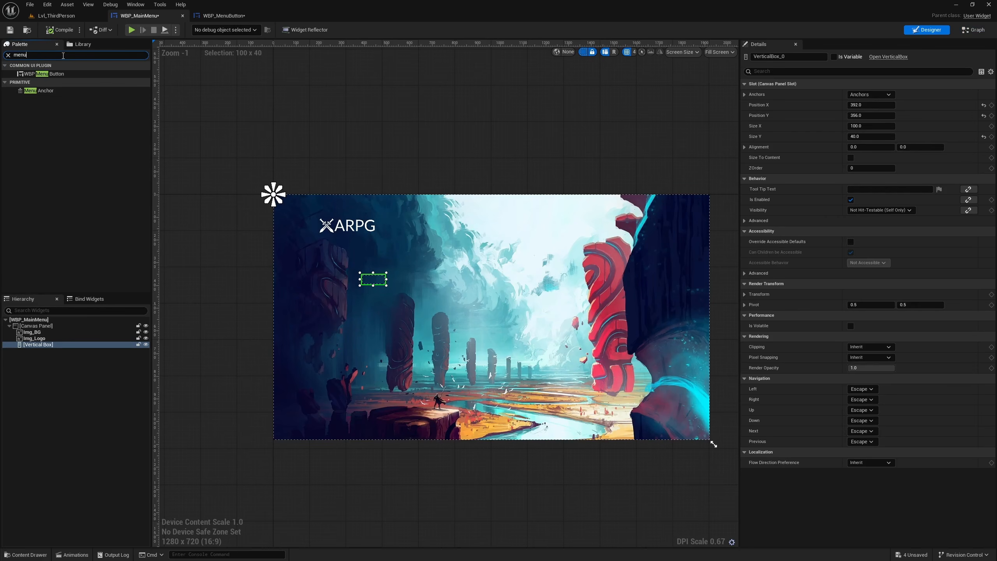
pyautogui.moveTo(43, 73); pyautogui.dragTo(51, 348)
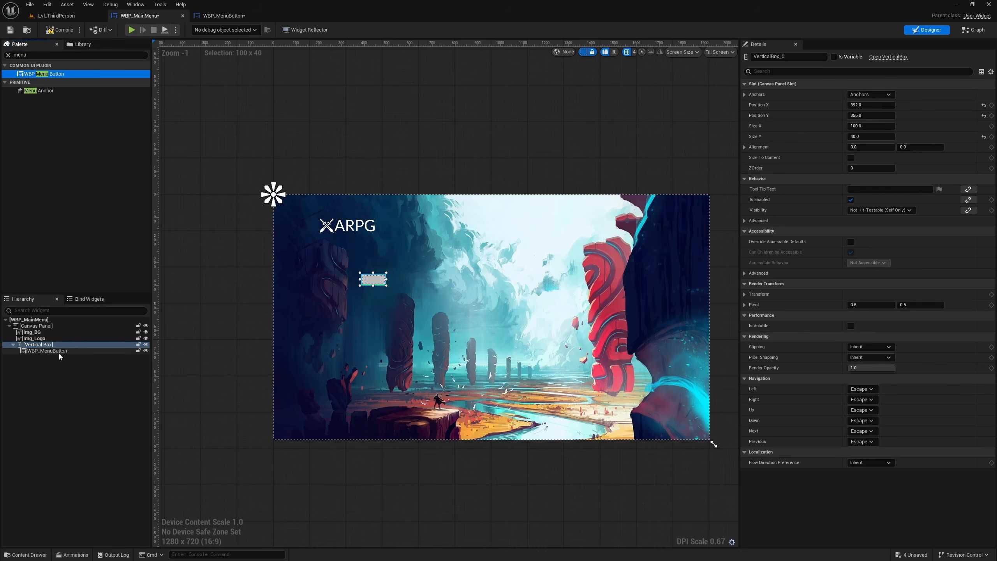
pyautogui.scroll(5, 436, 310)
pyautogui.scroll(-2, 275, 251)
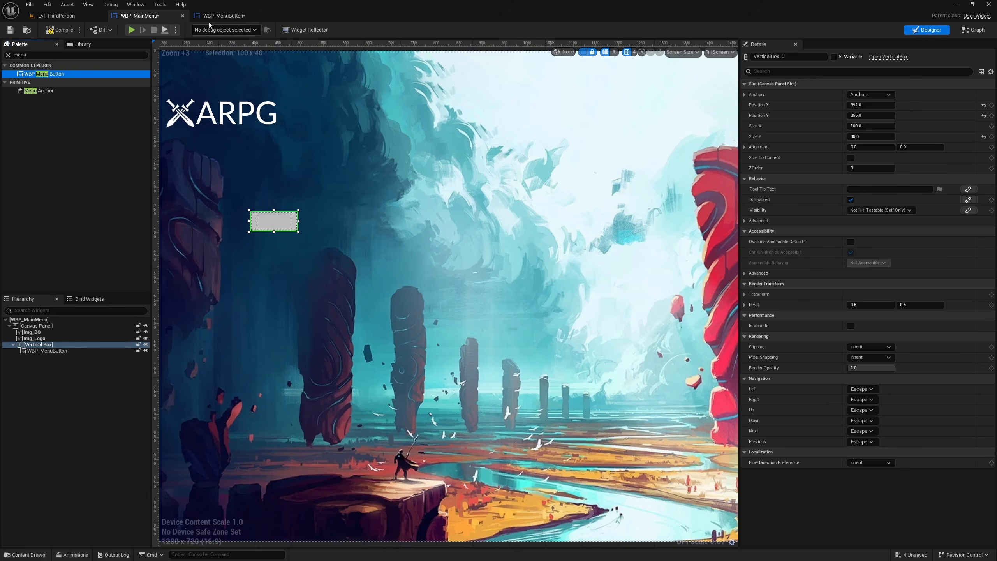
# - Set the default value of the Text variable in WBP_MenuButton to "Menu Button" and compile the widget
pyautogui.click(223, 15)
pyautogui.click(489, 298)
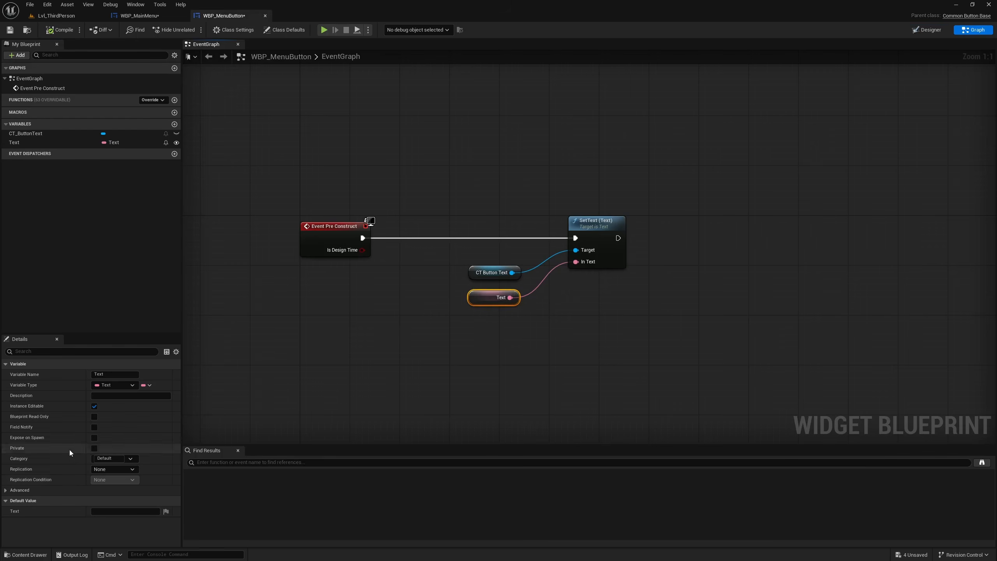
pyautogui.click(118, 511)
pyautogui.write('Menu Button')
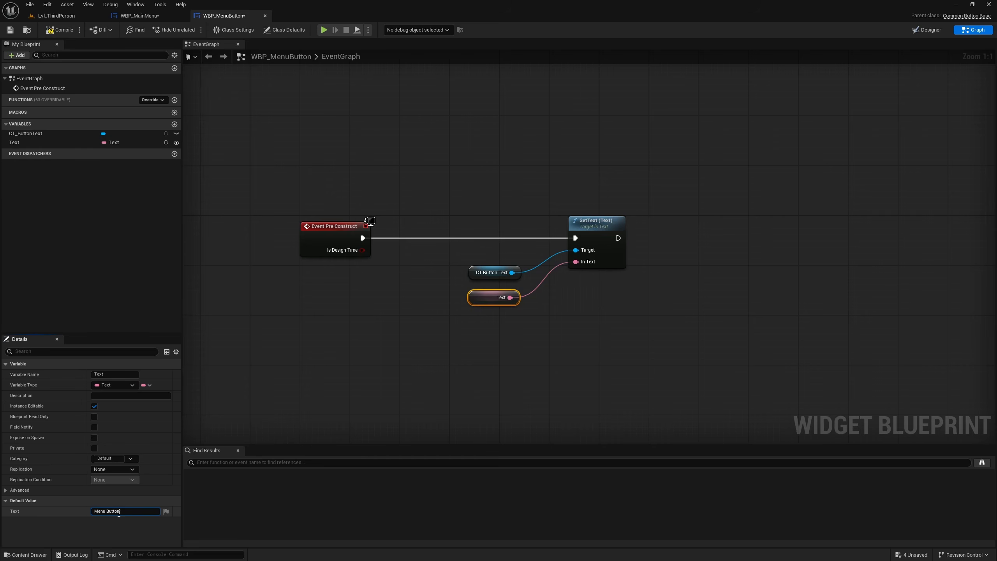
pyautogui.click(58, 29)
# - Enable Size To Content on the Vertical Box in WBP_MainMenu
pyautogui.click(140, 15)
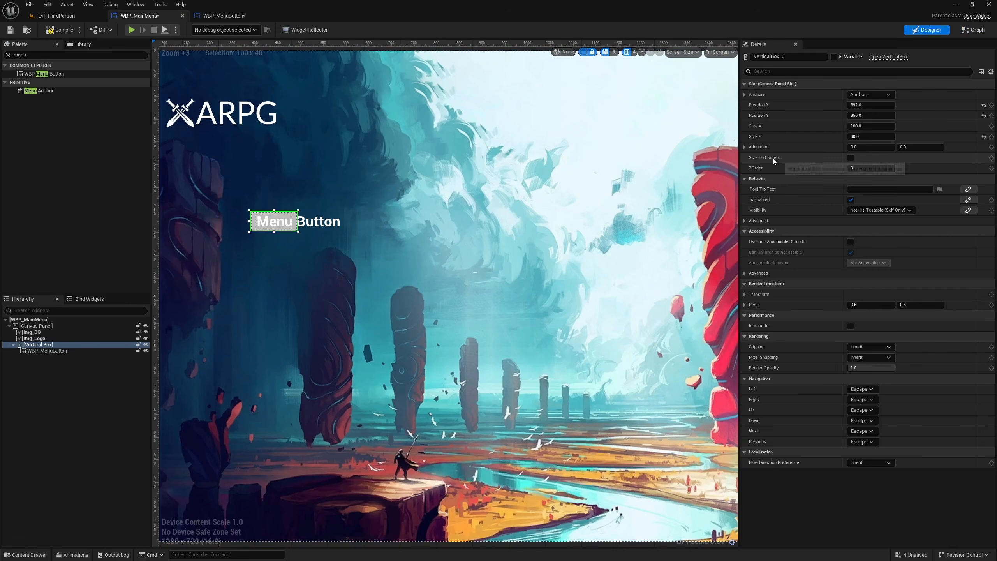
pyautogui.click(851, 157)
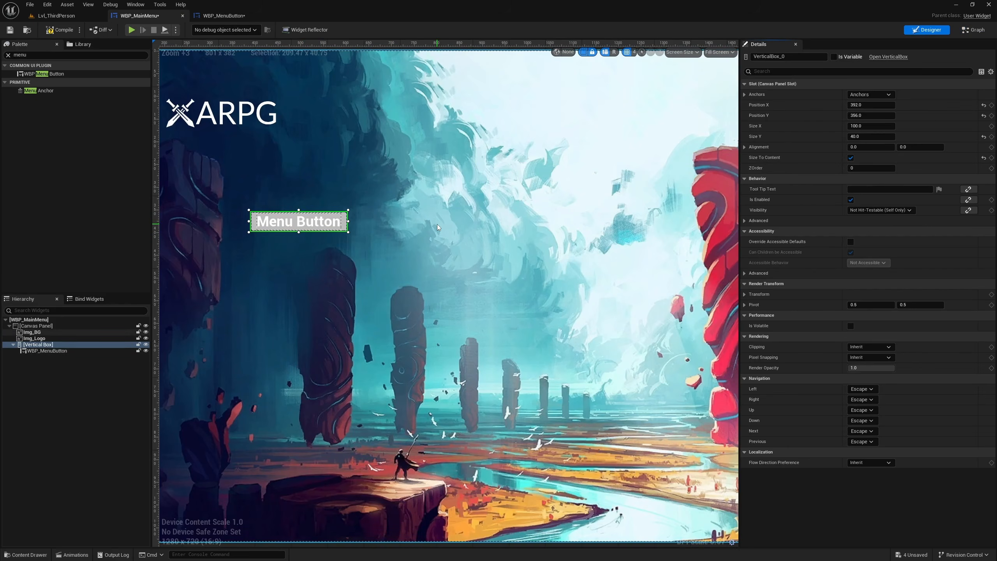
pyautogui.scroll(-1, 437, 227)
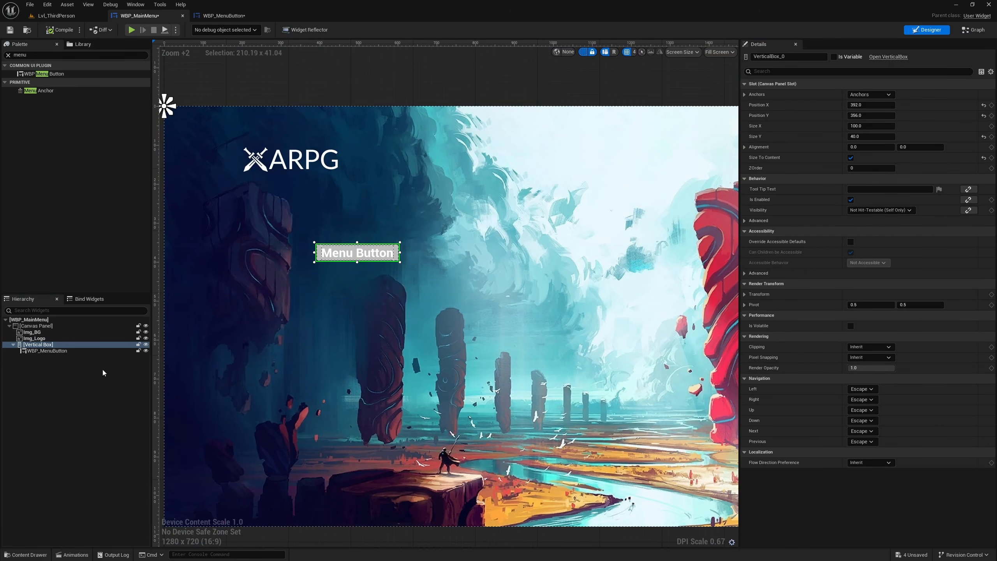
# - Check the reference menu image, and duplicate the menu button five times inside the Vertical Box
pyautogui.click(54, 351)
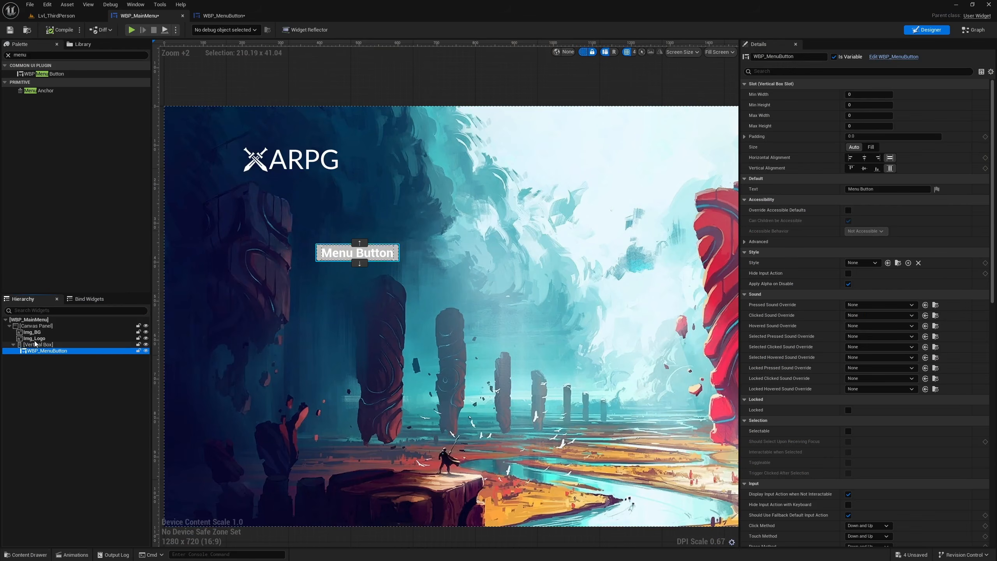
pyautogui.click(35, 340)
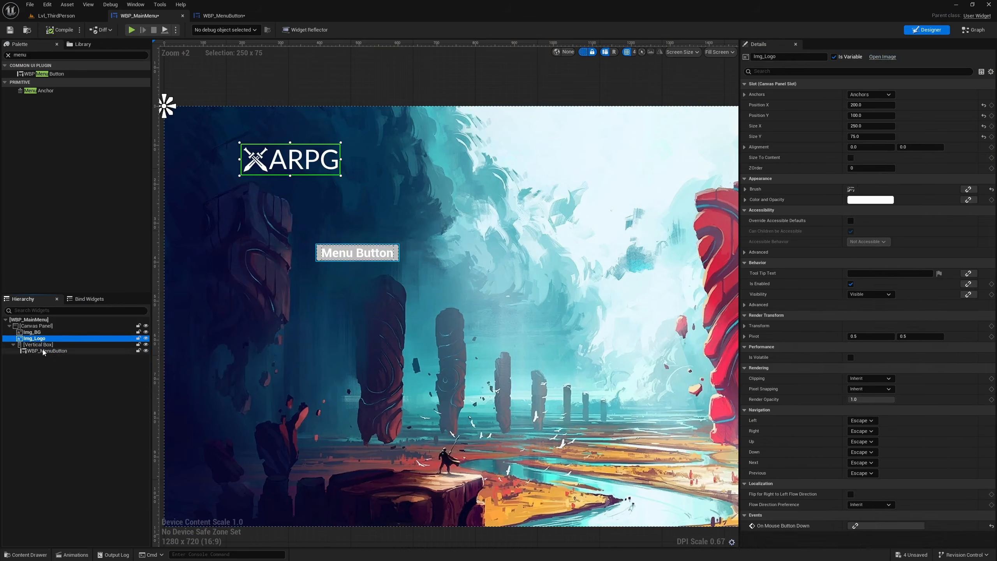
pyautogui.click(42, 350)
pyautogui.hotkey('ctrl', 'd')
pyautogui.hotkey('ctrl', 'd')
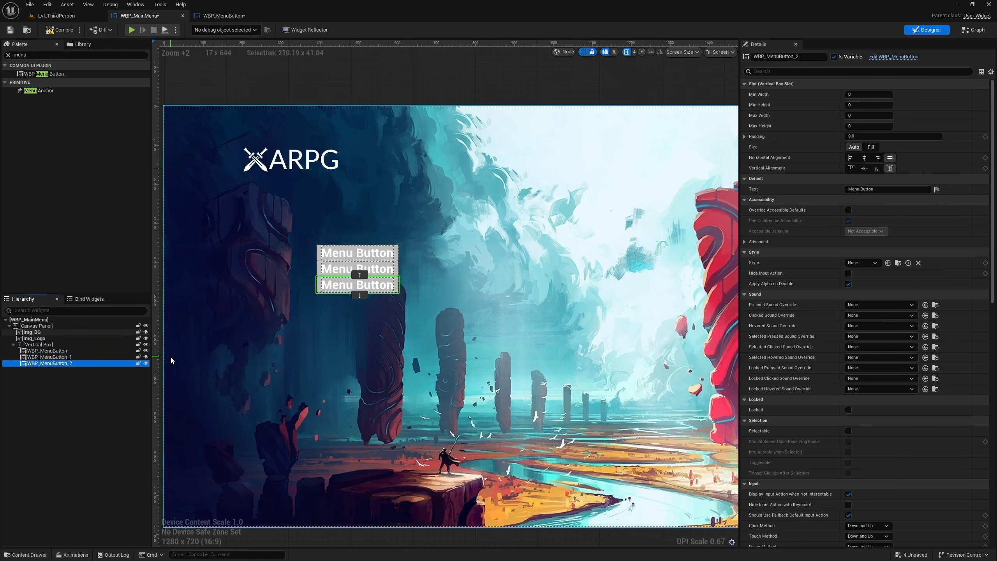
pyautogui.hotkey('ctrl', 'd')
pyautogui.hotkey('ctrl', 'd')
pyautogui.hotkey('ctrl', 'd')
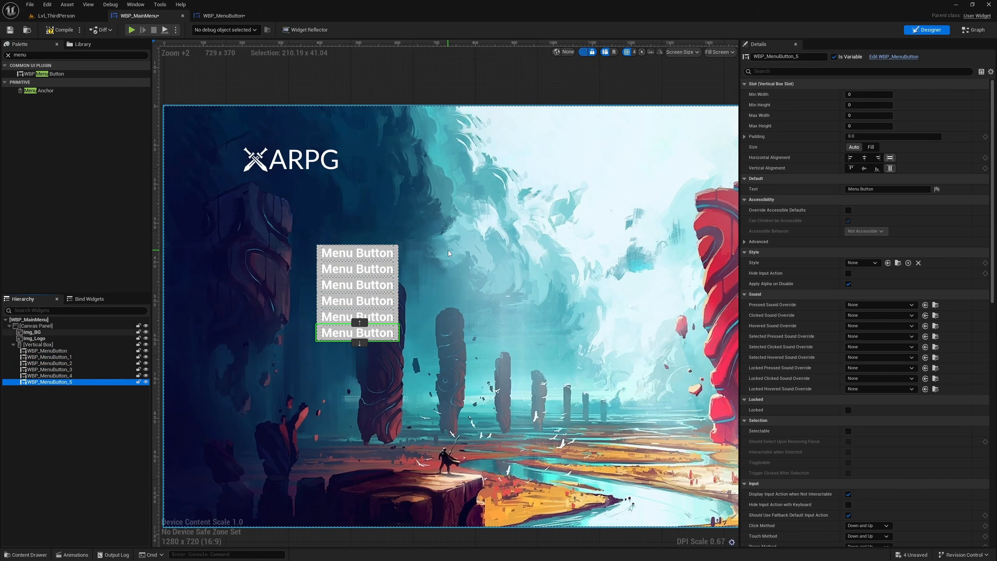
# - Set the text of the first menu button in the Vertical Box to "Continue"
pyautogui.click(63, 352)
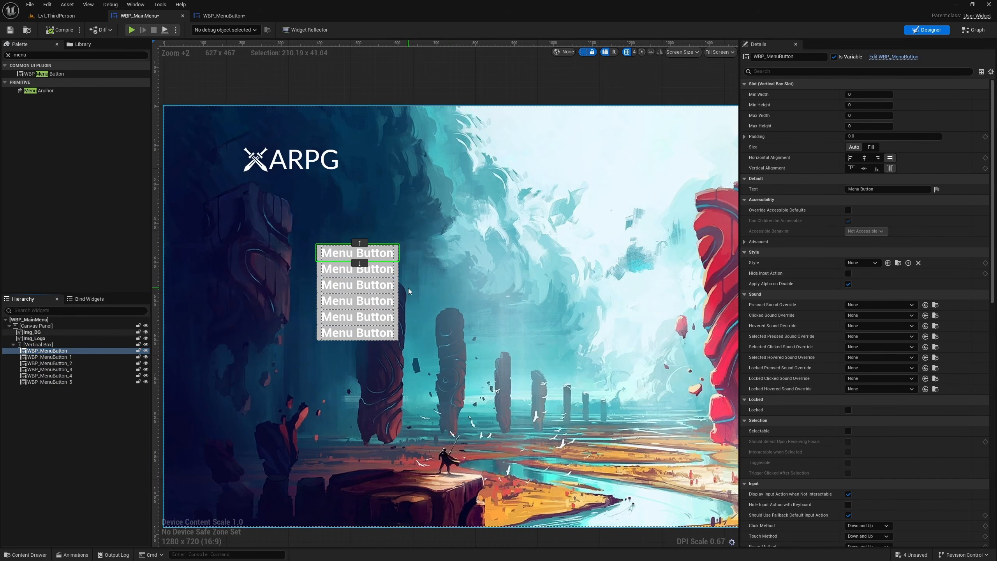
pyautogui.click(879, 189)
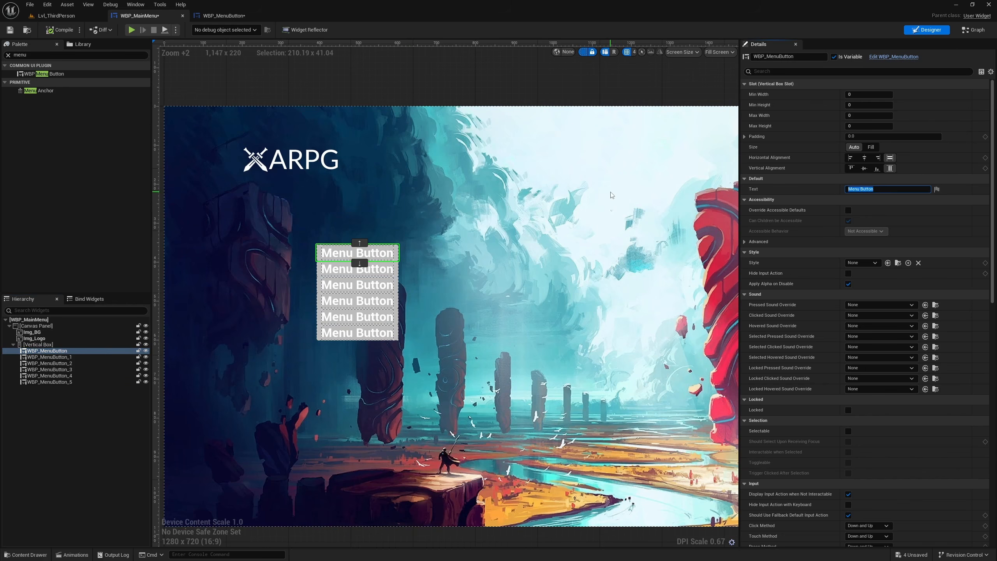
pyautogui.write('Continue')
pyautogui.press('Return')
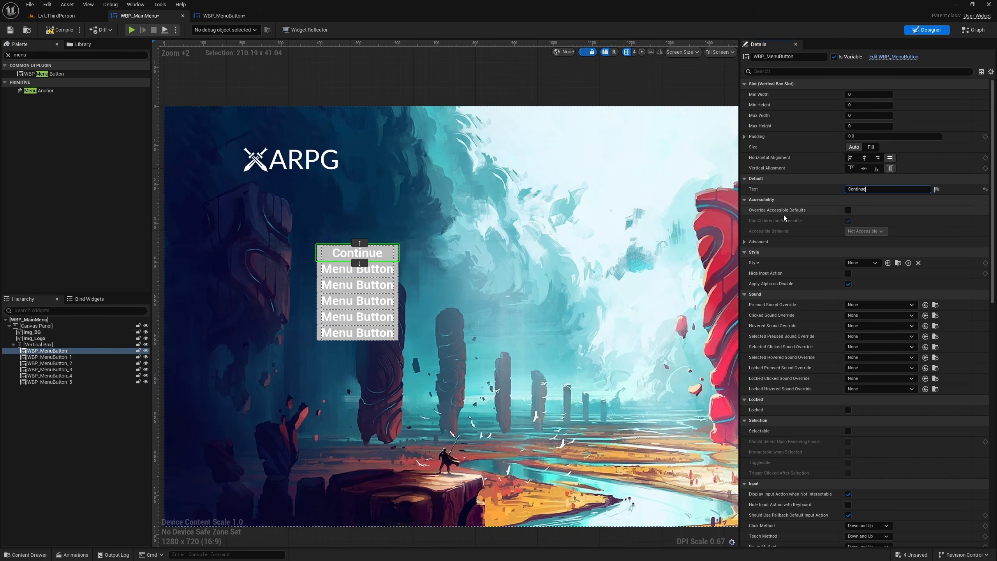
# - Left-align CT_ButtonText horizontally in the WBP_MenuButton designer and compile the widget
pyautogui.click(70, 359)
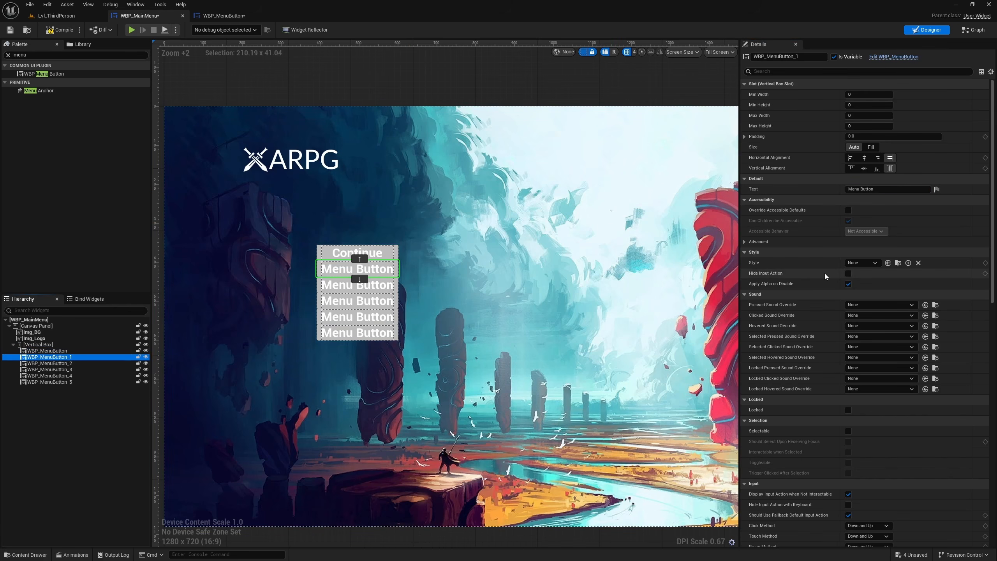
pyautogui.click(342, 254)
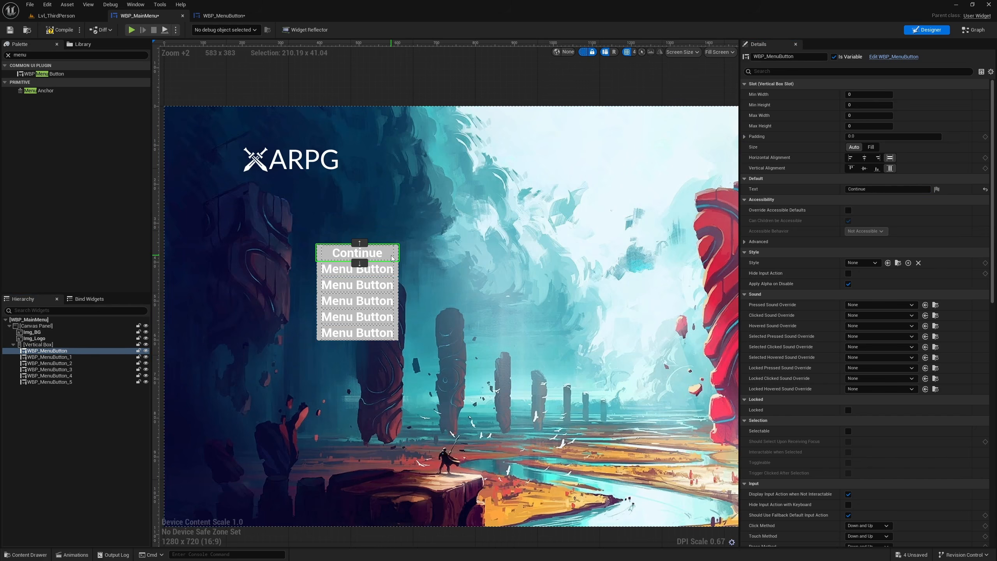
pyautogui.click(229, 17)
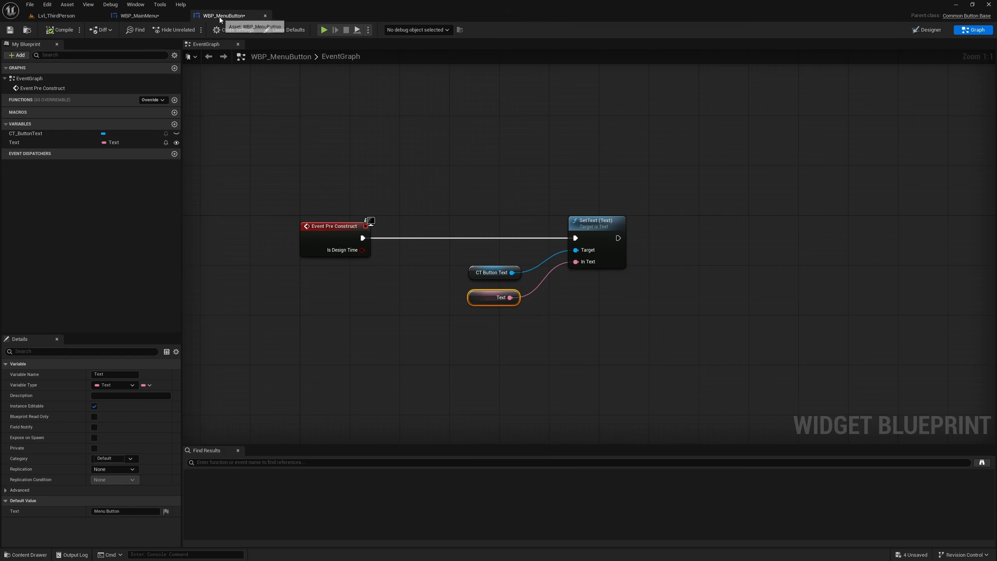
pyautogui.click(925, 30)
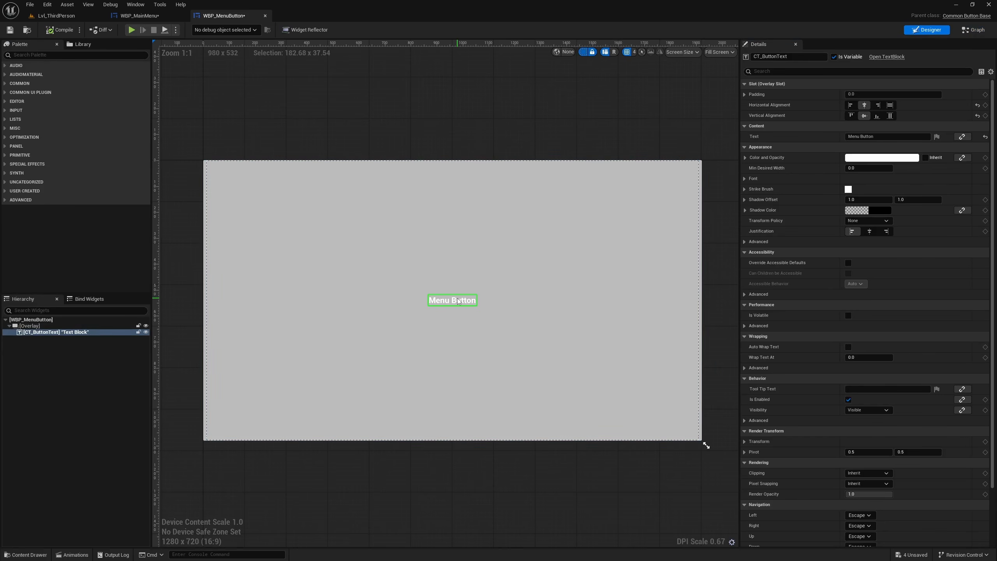
pyautogui.click(850, 106)
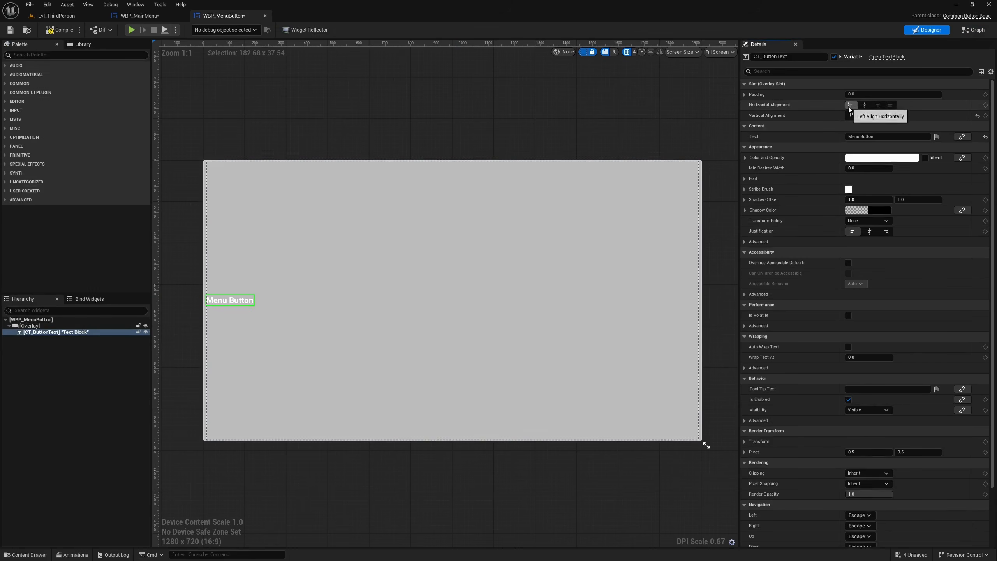
pyautogui.click(54, 31)
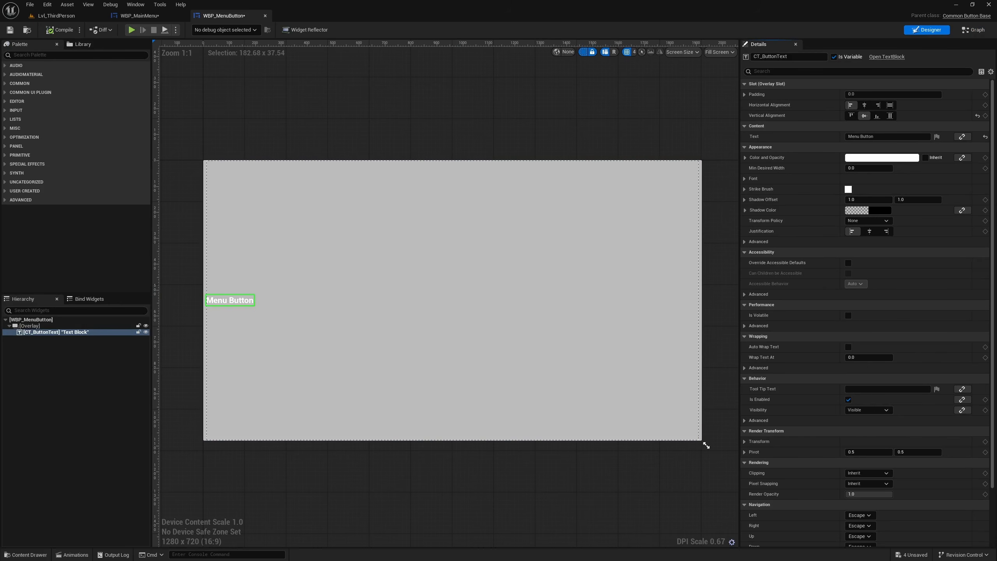
# - Return to WBP_MainMenu and set the second menu button's text to "New Game"
pyautogui.click(140, 15)
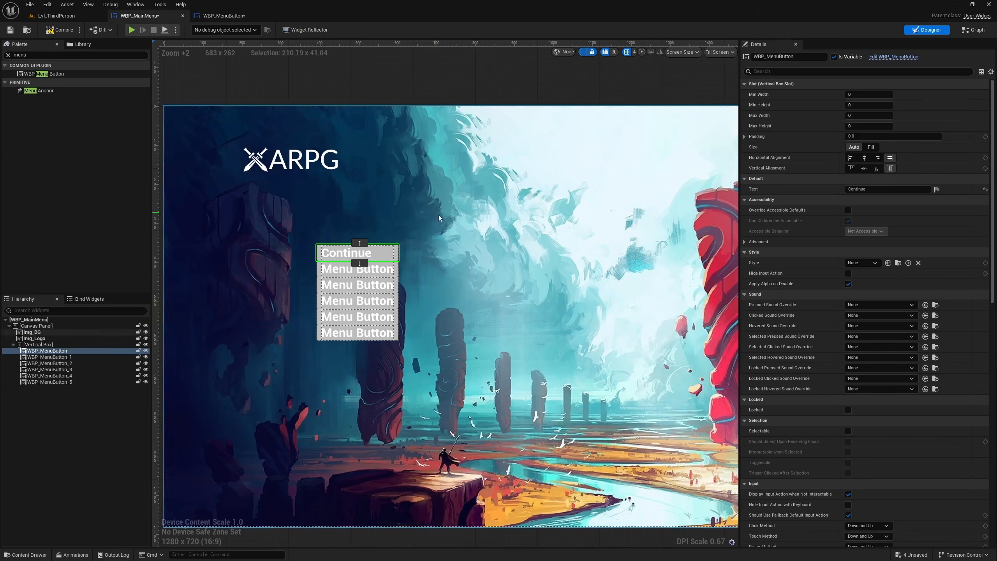
pyautogui.click(336, 269)
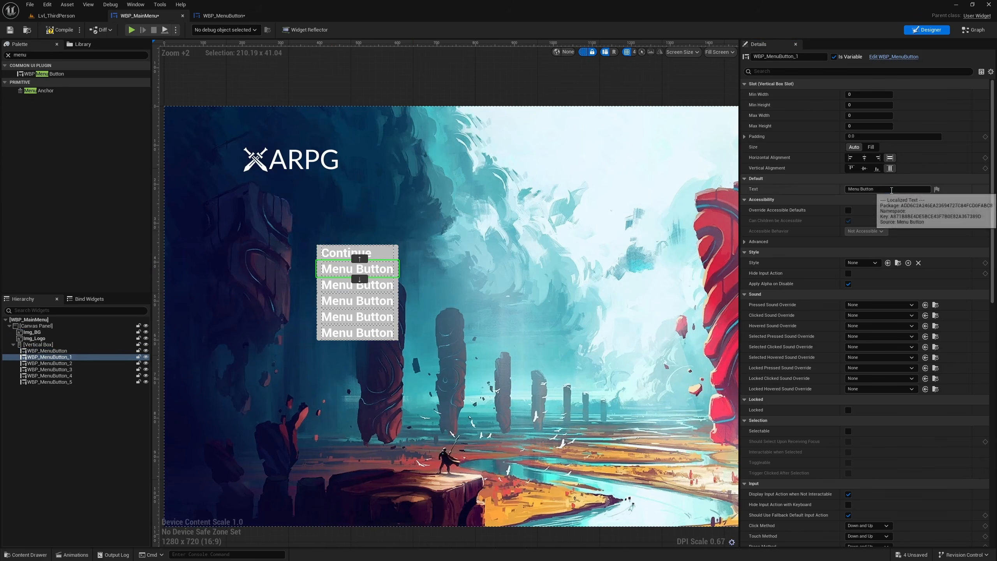
pyautogui.click(891, 188)
pyautogui.write('New Gam')
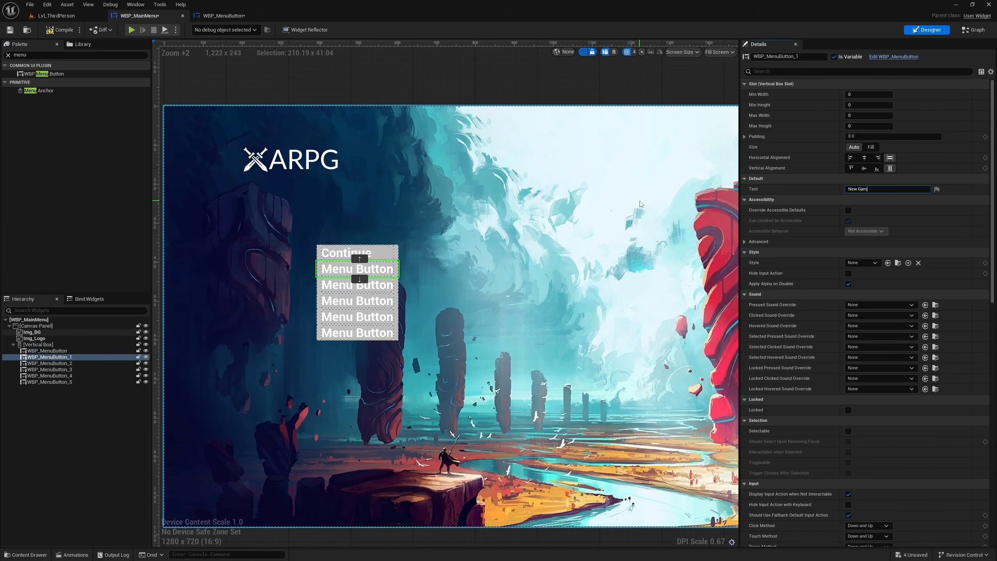
pyautogui.write('e')
pyautogui.press('Return')
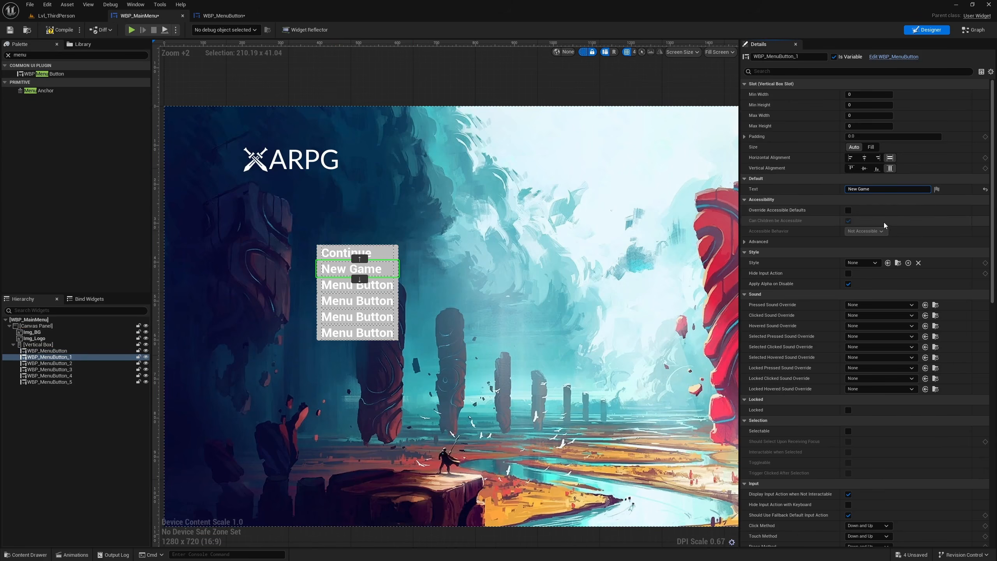
# - Set the third menu button's text to "Chapters" and the fourth menu button's text to "Extra"
pyautogui.click(365, 288)
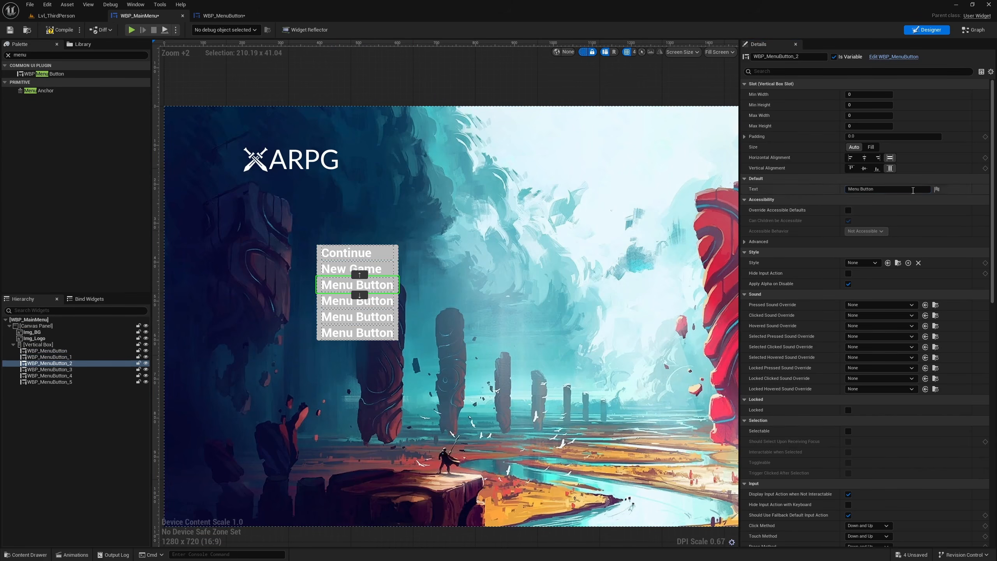
pyautogui.hotkey('ctrl', 'a')
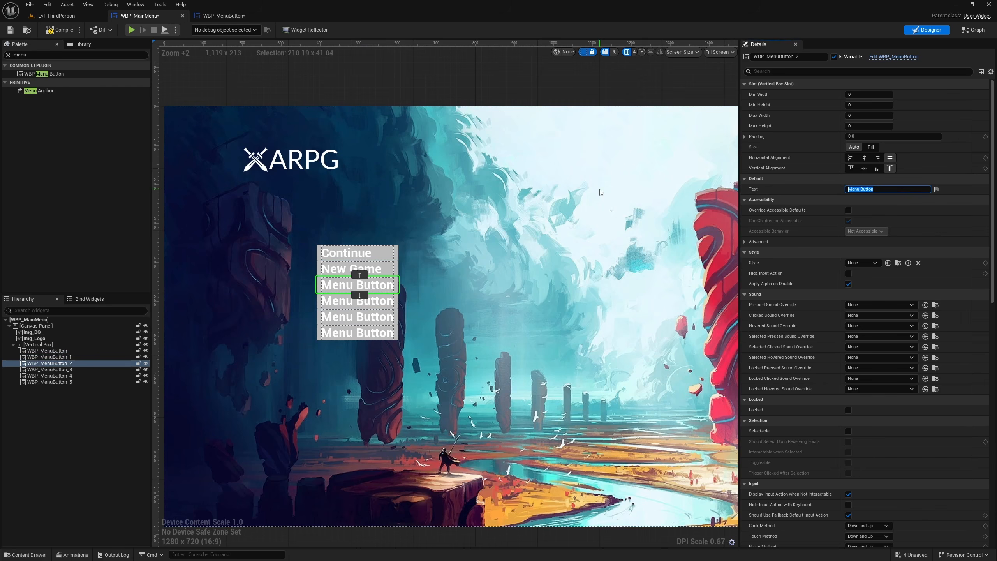
pyautogui.write('Chapters')
pyautogui.press('Return')
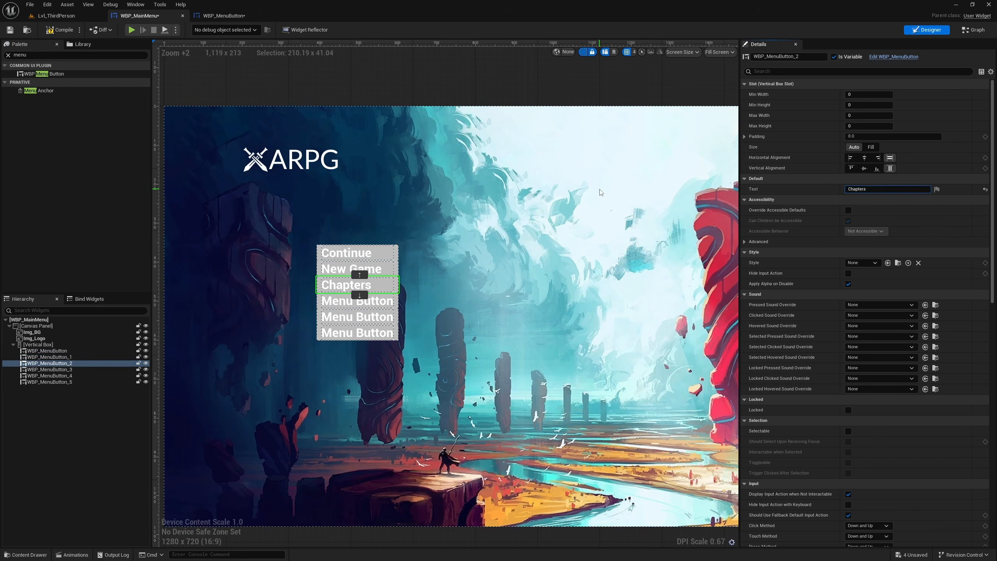
pyautogui.click(325, 304)
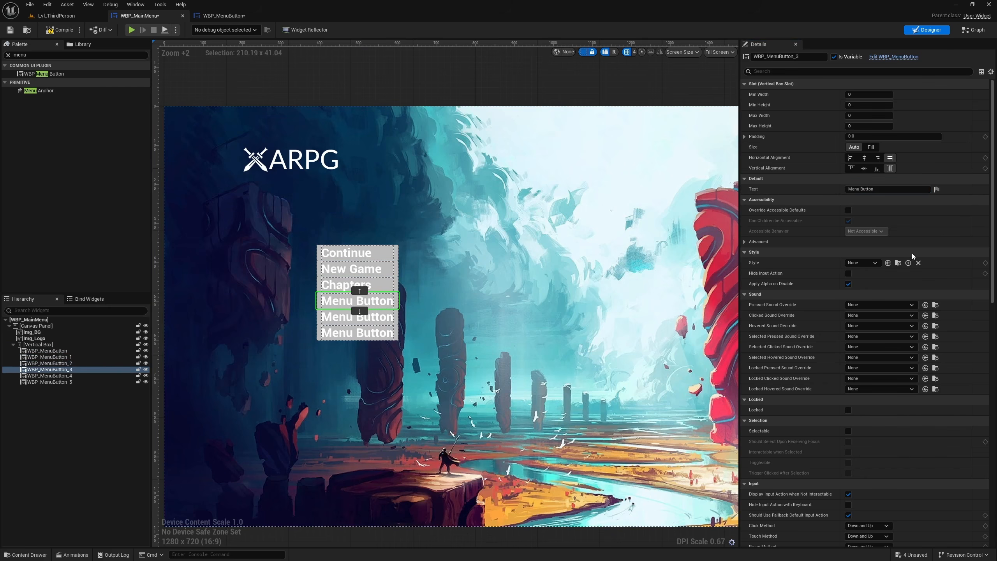
pyautogui.click(887, 189)
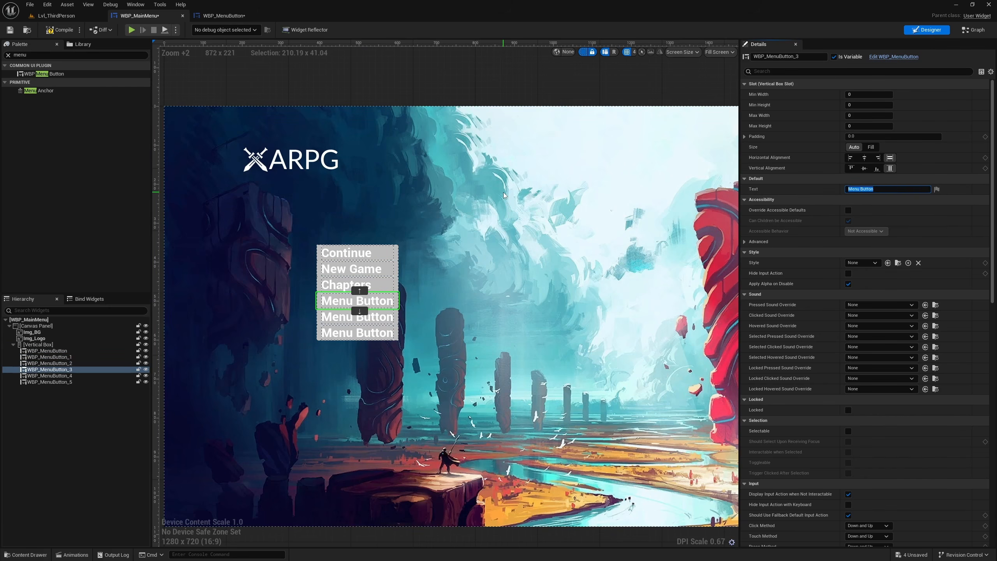
pyautogui.write('Extra')
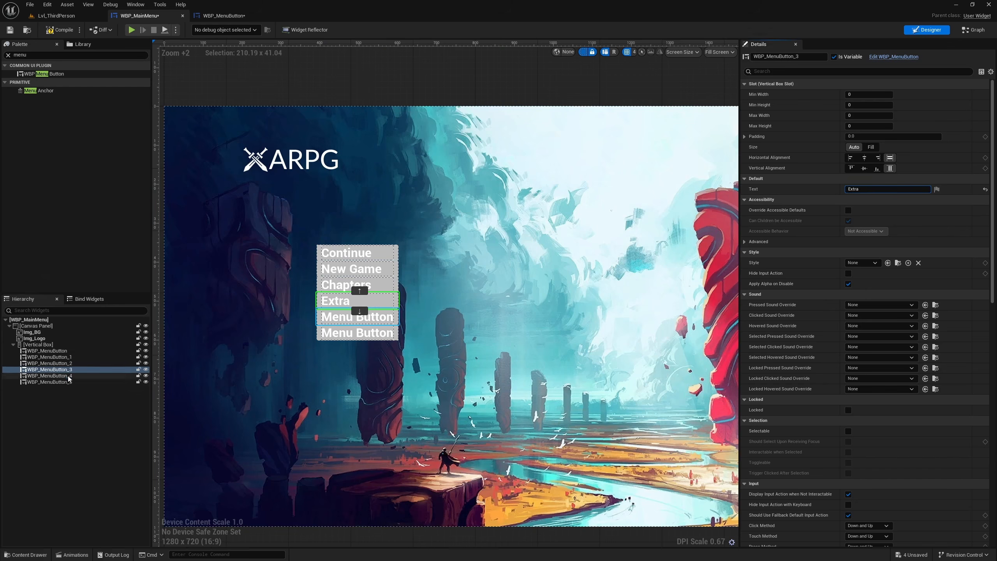
# - Set the fifth menu button's text to "Settings" and the last menu button's text to "Quit"
pyautogui.click(49, 375)
pyautogui.click(886, 189)
pyautogui.write('Se')
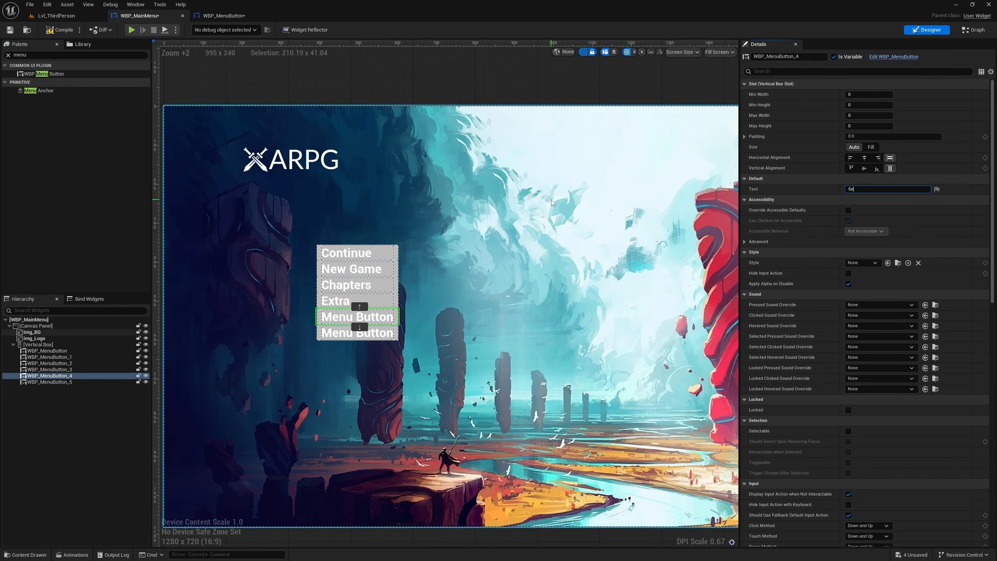
pyautogui.write('ttings')
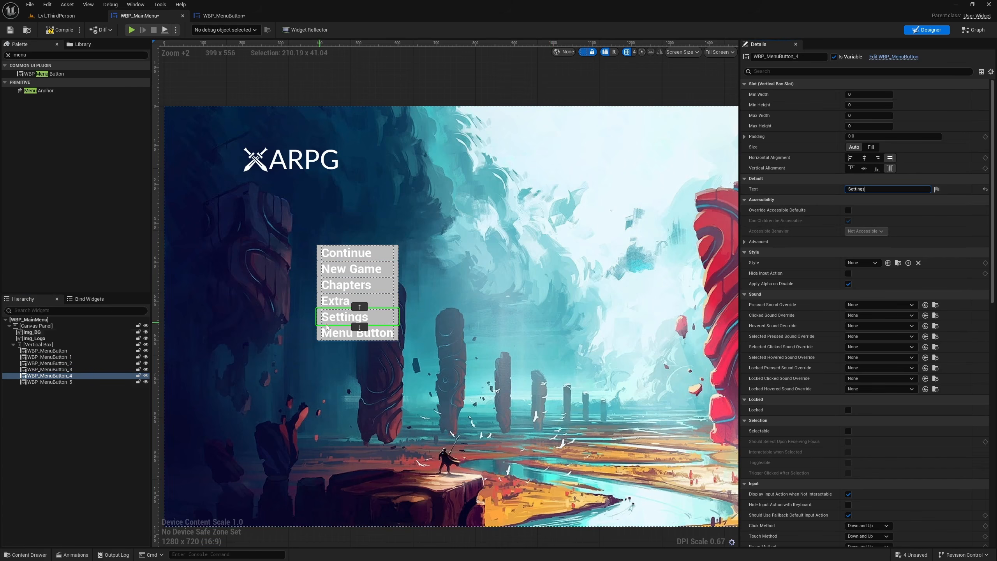
pyautogui.click(49, 381)
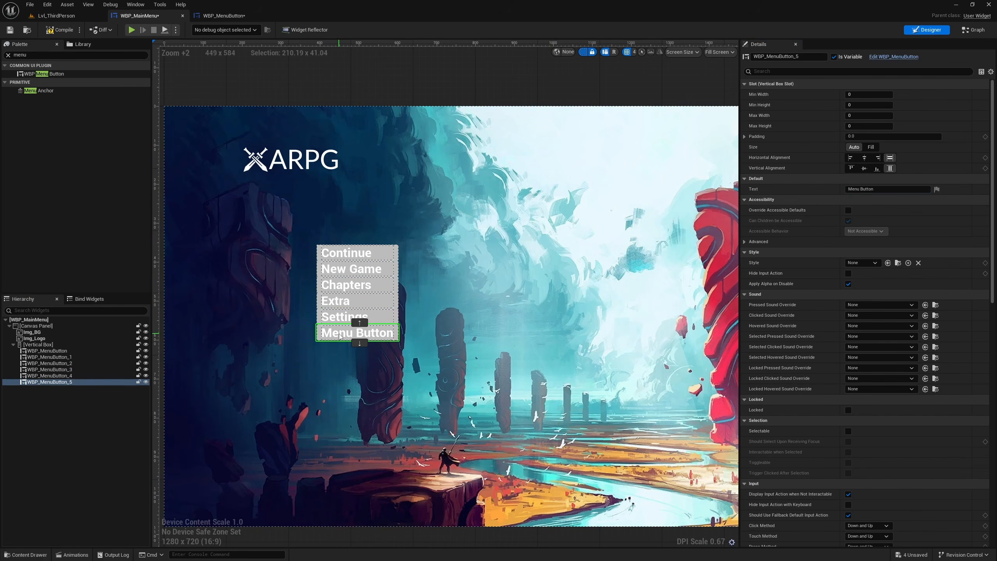
pyautogui.click(883, 189)
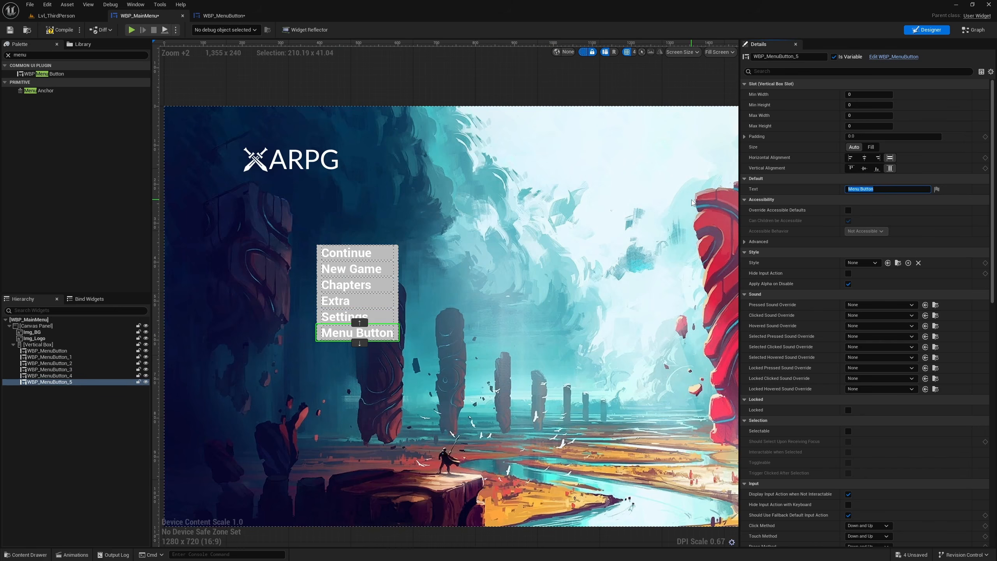
pyautogui.write('Quit')
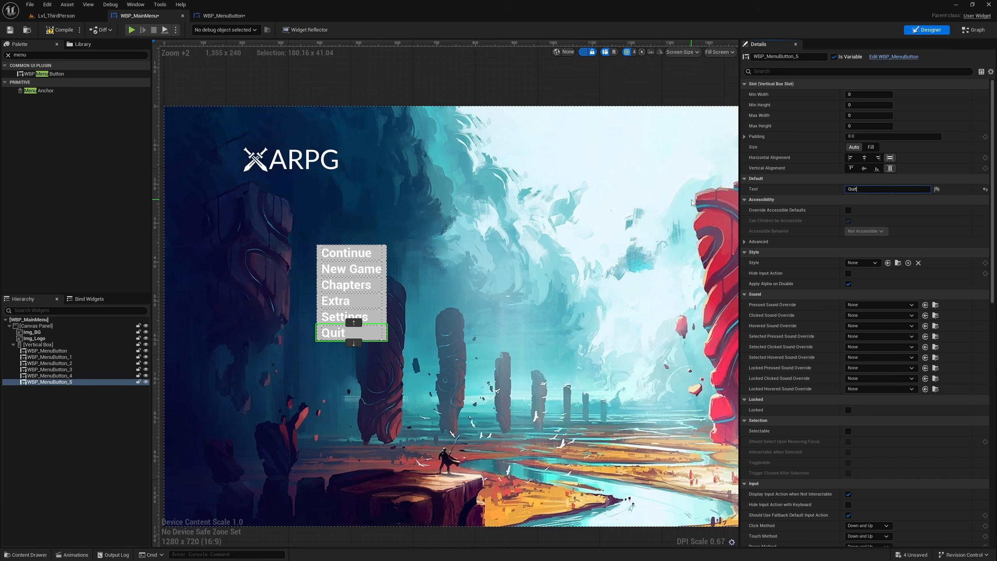
pyautogui.press('Return')
# - Give all six menu buttons in the Vertical Box a bottom padding of 10
pyautogui.keyDown('shift'); pyautogui.click(47, 351); pyautogui.keyUp('shift')
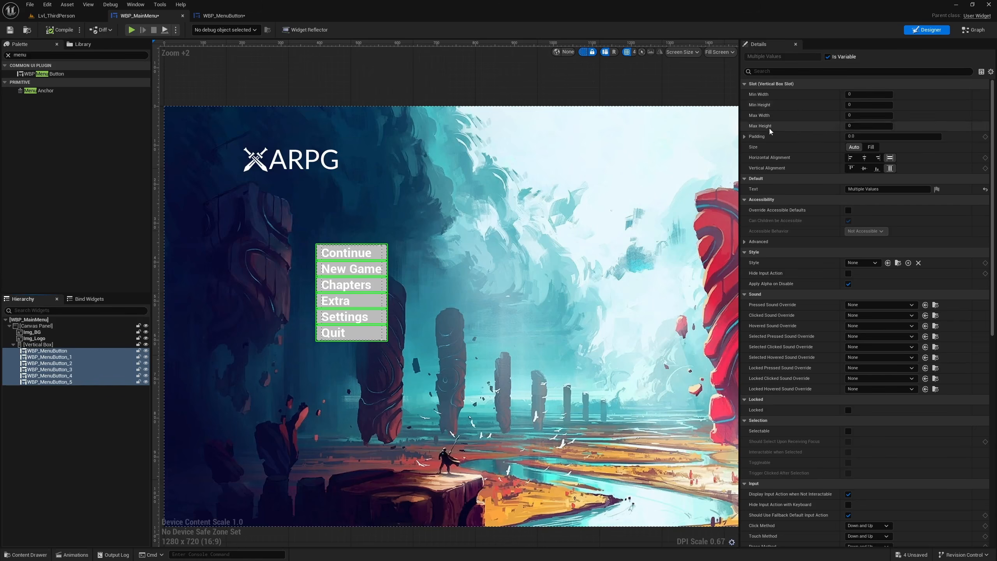
pyautogui.click(745, 137)
pyautogui.click(874, 178)
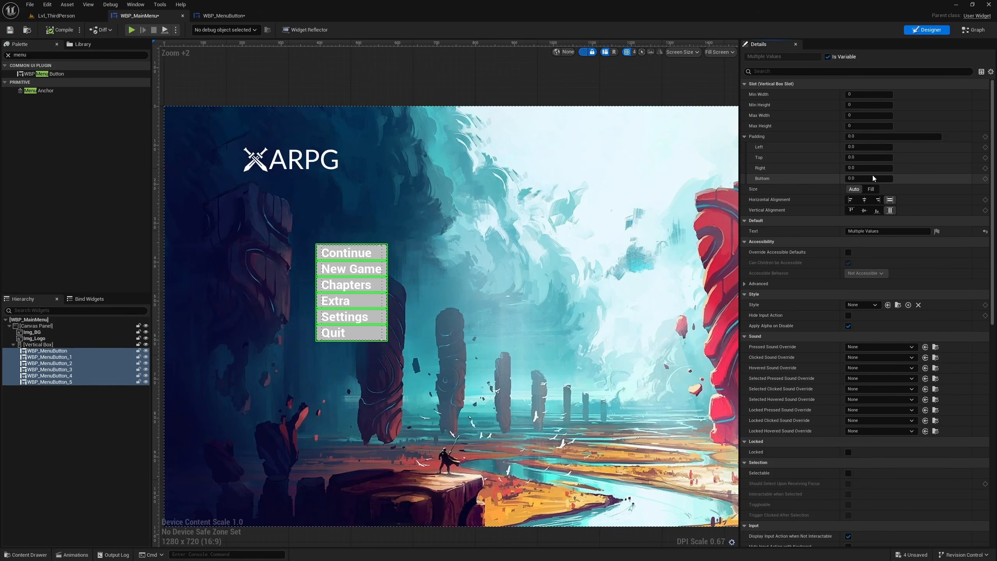
pyautogui.write('1')
pyautogui.press('Return')
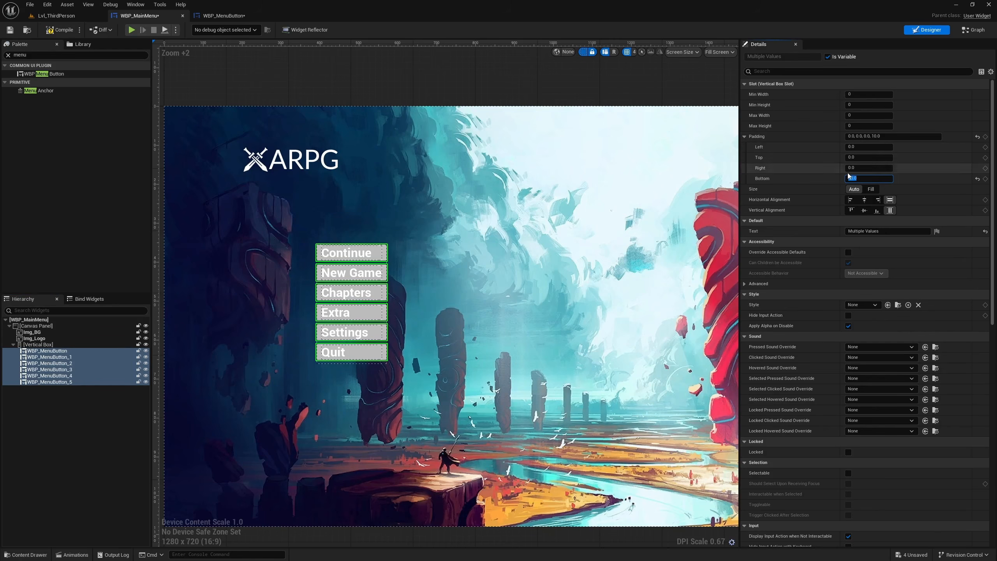
# - Increase the bottom padding of the Continue and Settings buttons to 30 to separate the menu groups
pyautogui.click(349, 254)
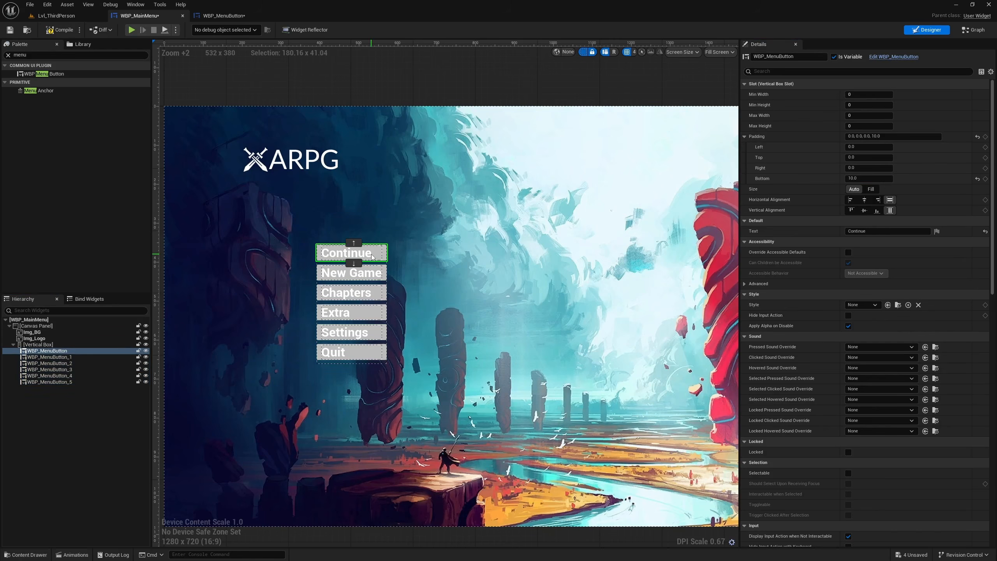
pyautogui.click(372, 354)
pyautogui.click(371, 335)
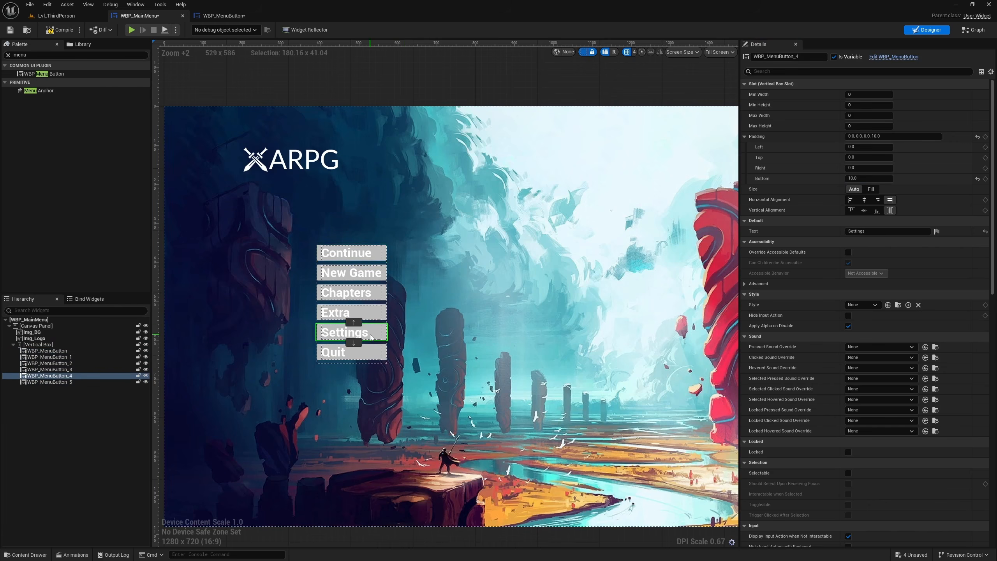
pyautogui.keyDown('ctrl'); pyautogui.click(378, 254); pyautogui.keyUp('ctrl')
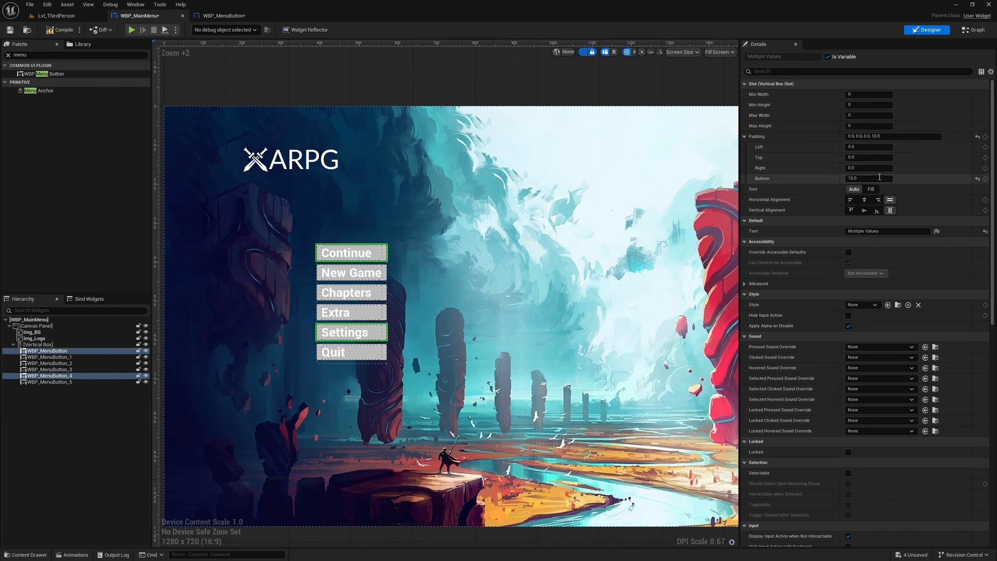
pyautogui.click(879, 179)
pyautogui.write('30')
pyautogui.press('Return')
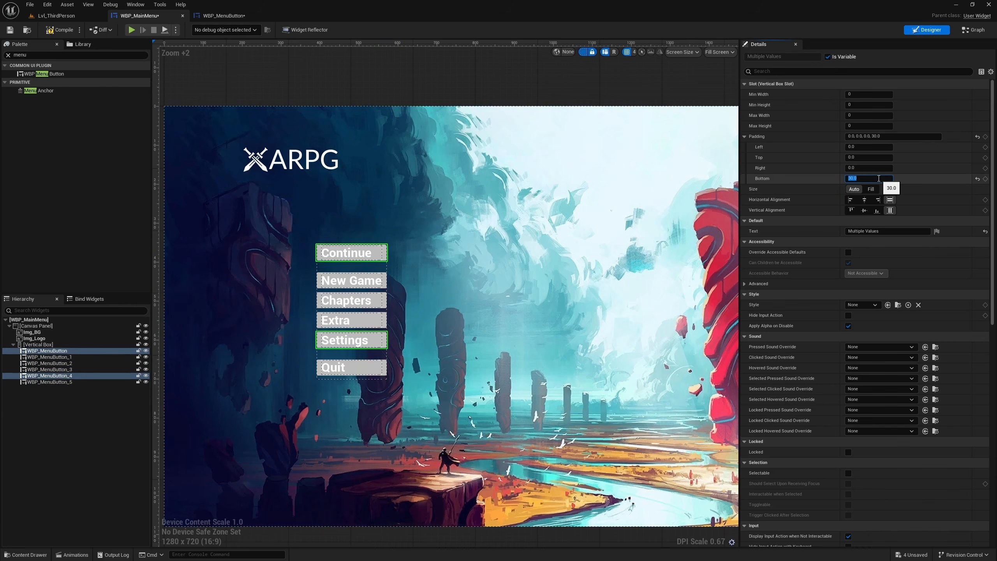
pyautogui.click(424, 195)
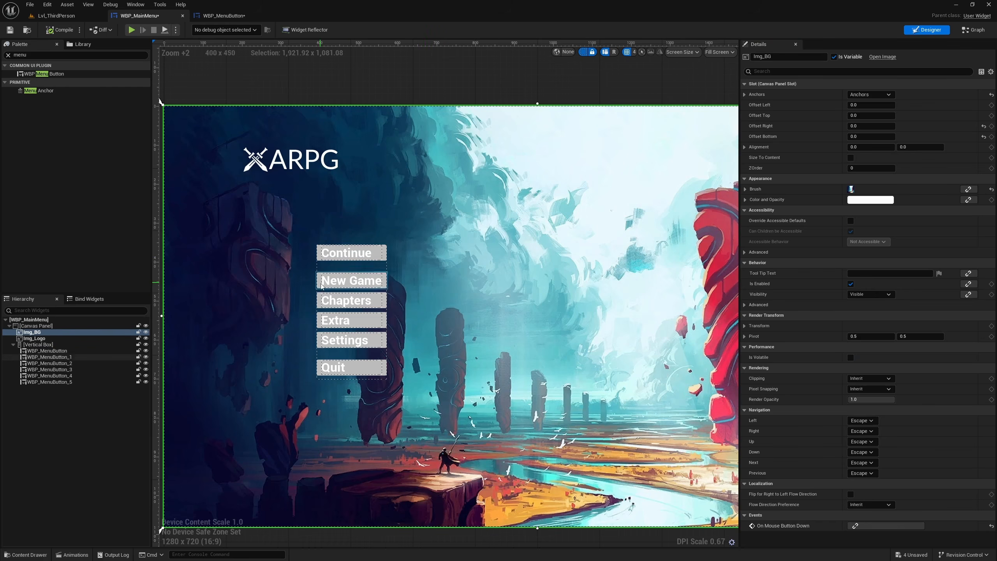
# - Start a new style asset for the root of WBP_MenuButton and add a Styles folder for it under CLM_MenuSystem Content/UI
pyautogui.click(225, 16)
pyautogui.click(527, 118)
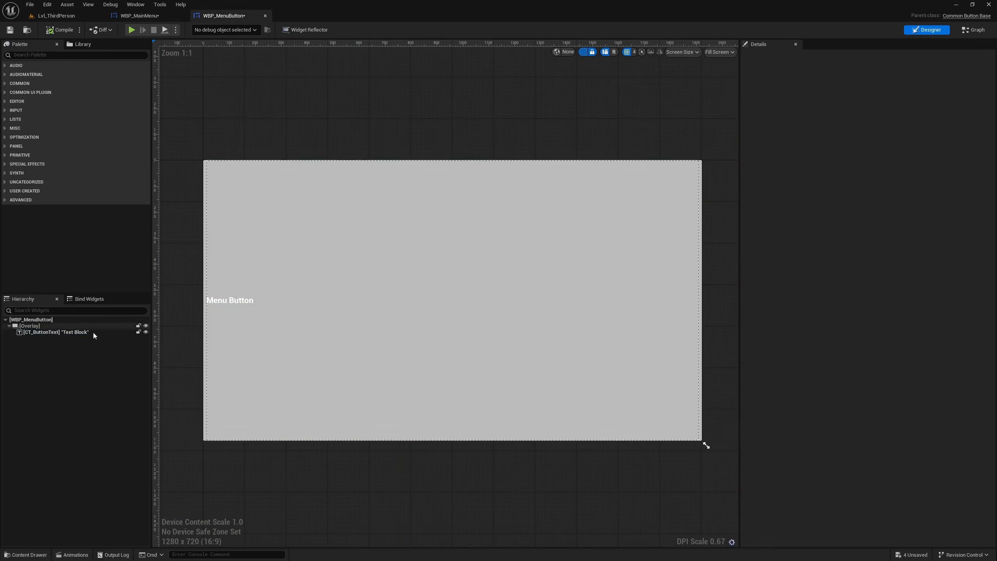
pyautogui.click(31, 326)
pyautogui.click(34, 319)
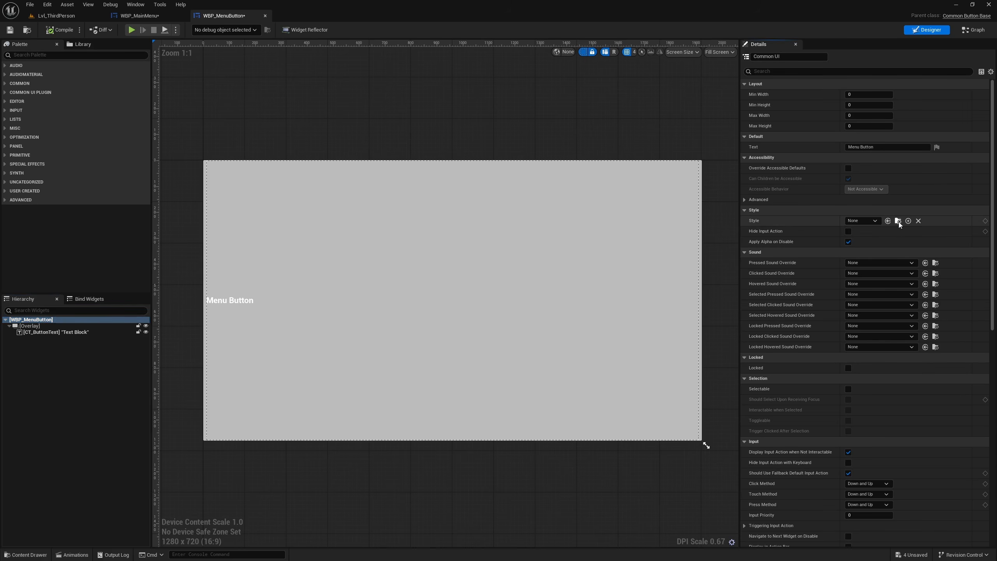
pyautogui.click(908, 221)
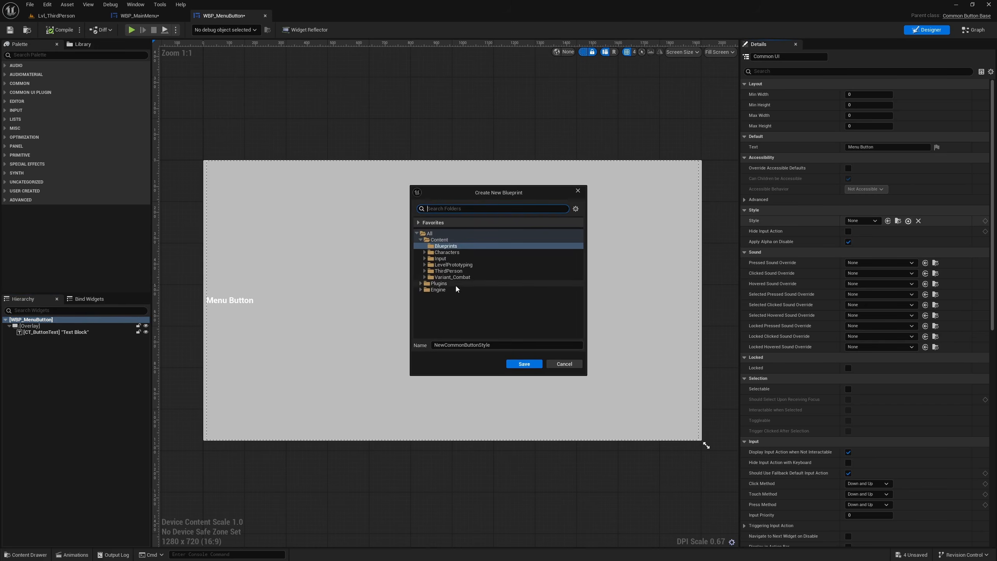
pyautogui.click(420, 283)
pyautogui.click(424, 289)
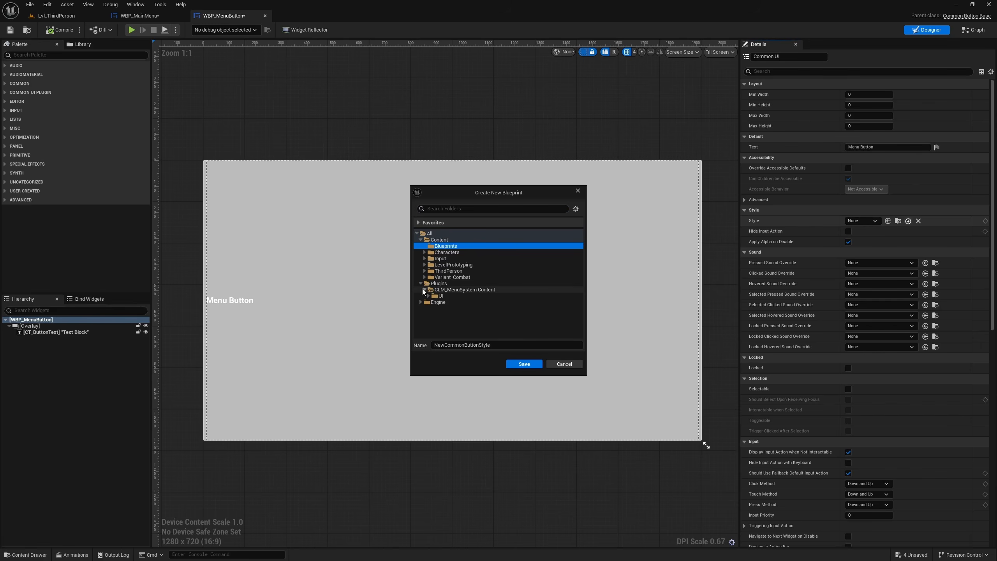
pyautogui.click(428, 296)
pyautogui.click(440, 295)
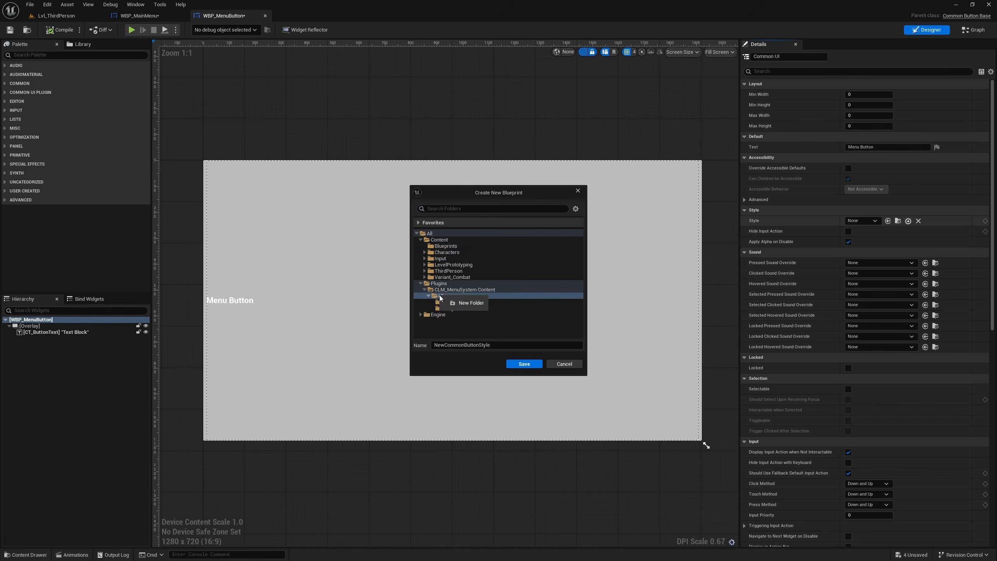
pyautogui.click(465, 301)
pyautogui.write('Sty')
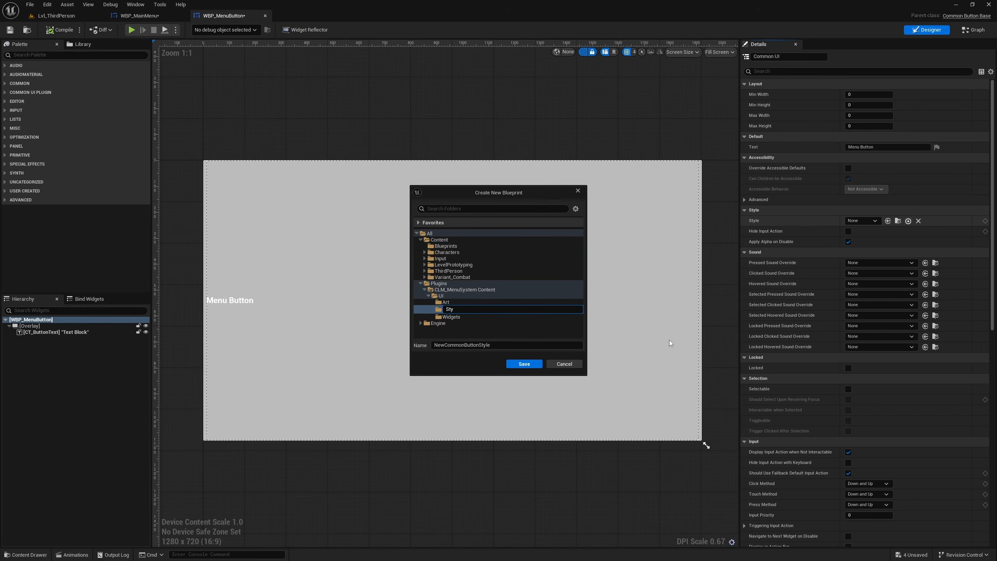
pyautogui.write('les')
pyautogui.press('Return')
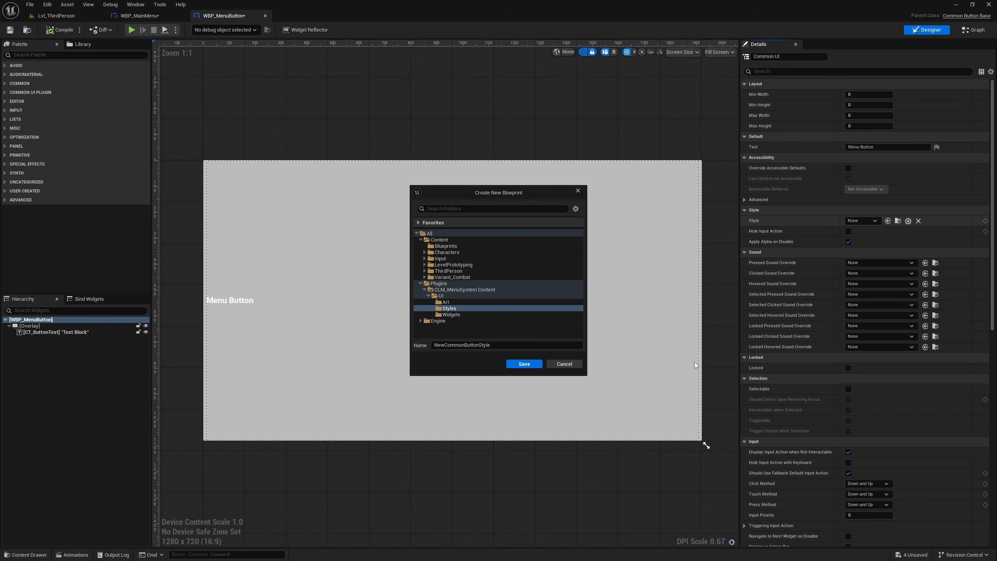
# - Name the new button style ButtonStyle_MainMenu and save it in the Styles folder
pyautogui.click(509, 345)
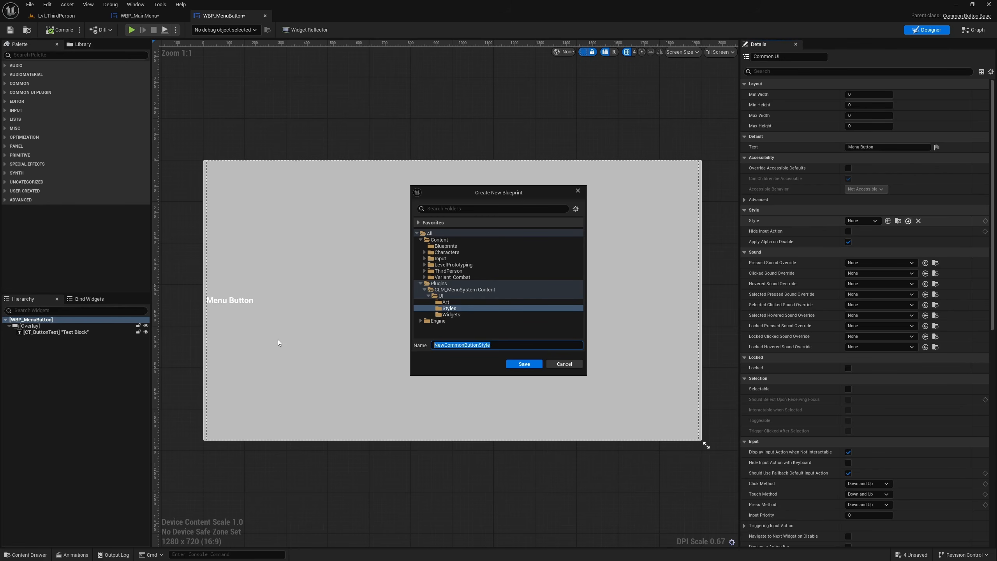
pyautogui.write('C')
pyautogui.write('Butto')
pyautogui.write('nStyle_MainMenu')
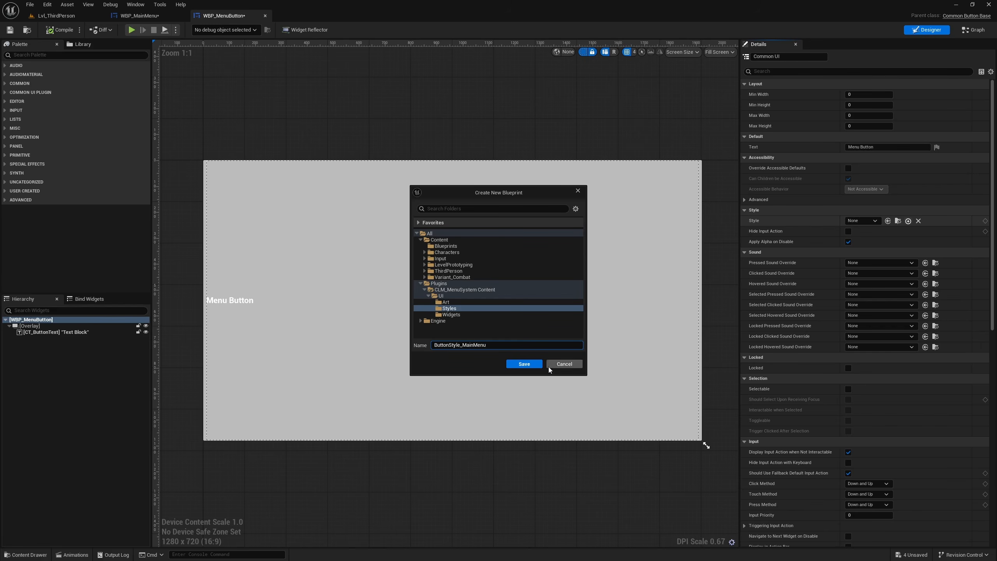
pyautogui.click(519, 363)
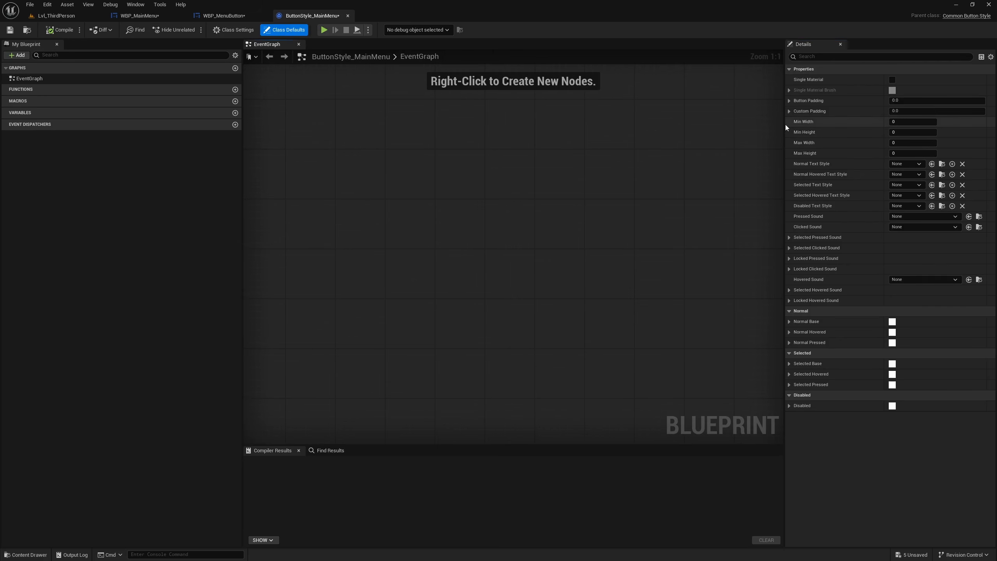
# - Set the minimum width to 100 and the minimum height to 30 in ButtonStyle_MainMenu
pyautogui.moveTo(784, 124); pyautogui.dragTo(463, 124)
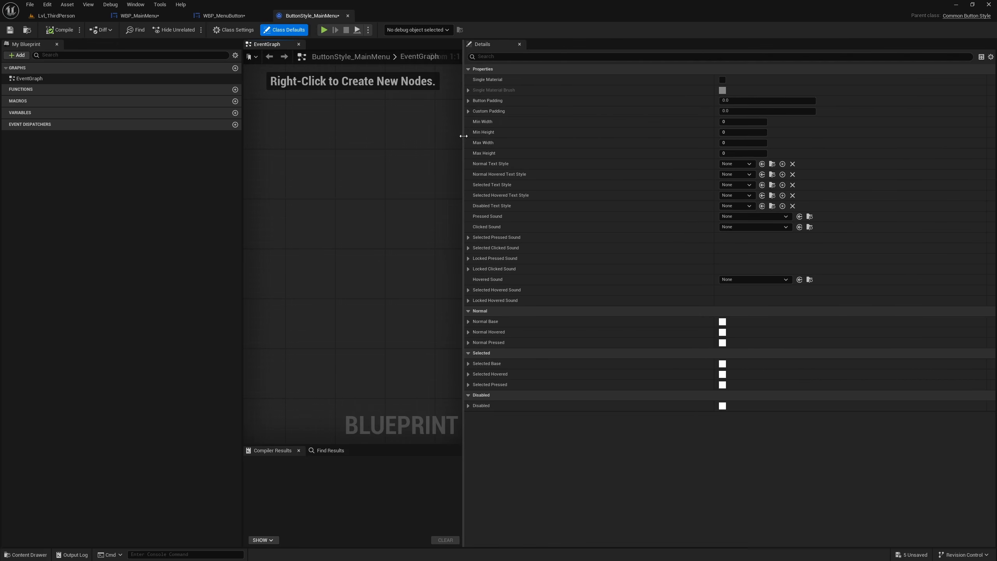
pyautogui.click(747, 123)
pyautogui.write('10')
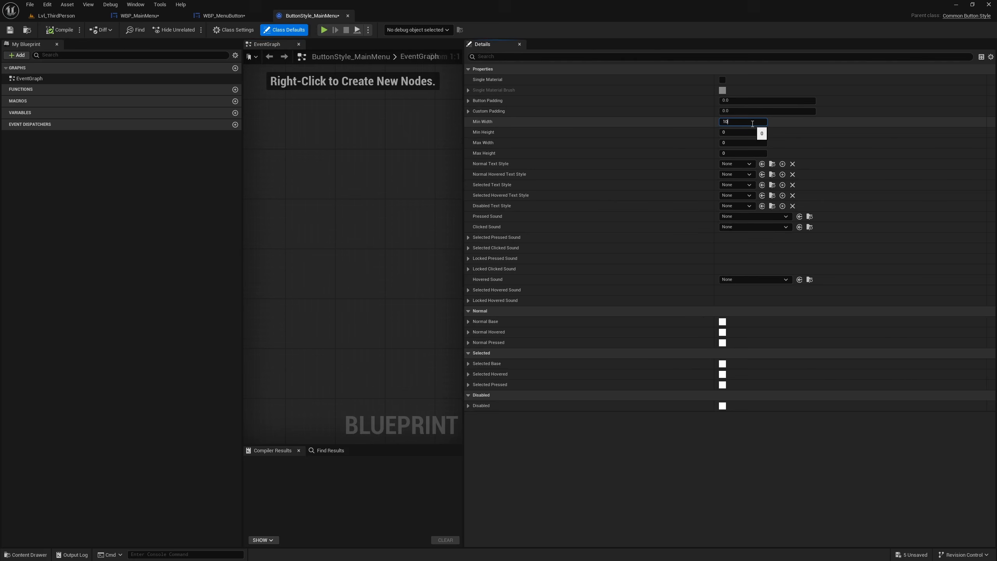
pyautogui.write('0')
pyautogui.press('Tab')
pyautogui.write('30')
pyautogui.press('Return')
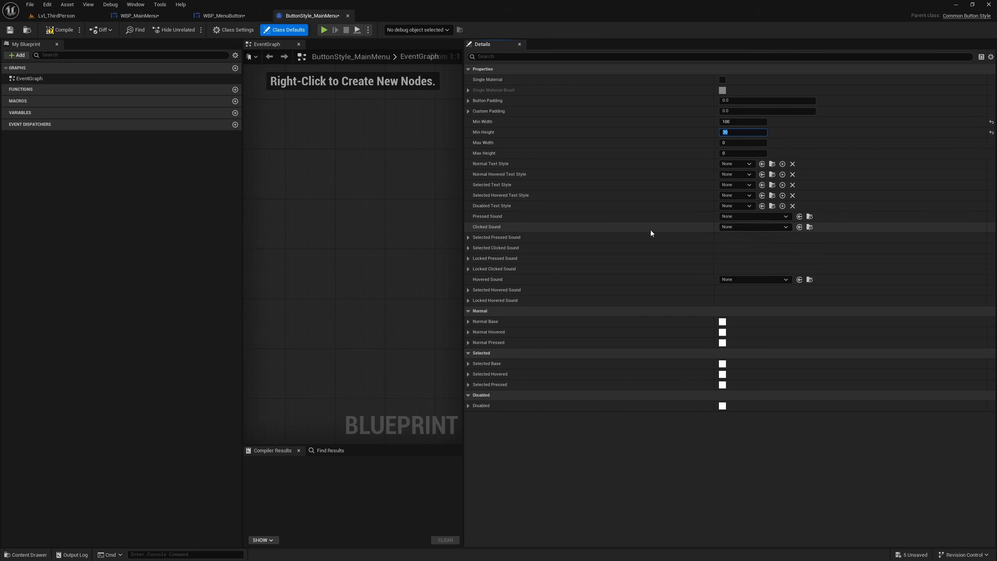
# - Make the Normal Base brush of the button style transparent with a tint alpha of 0 and compile the style
pyautogui.click(469, 322)
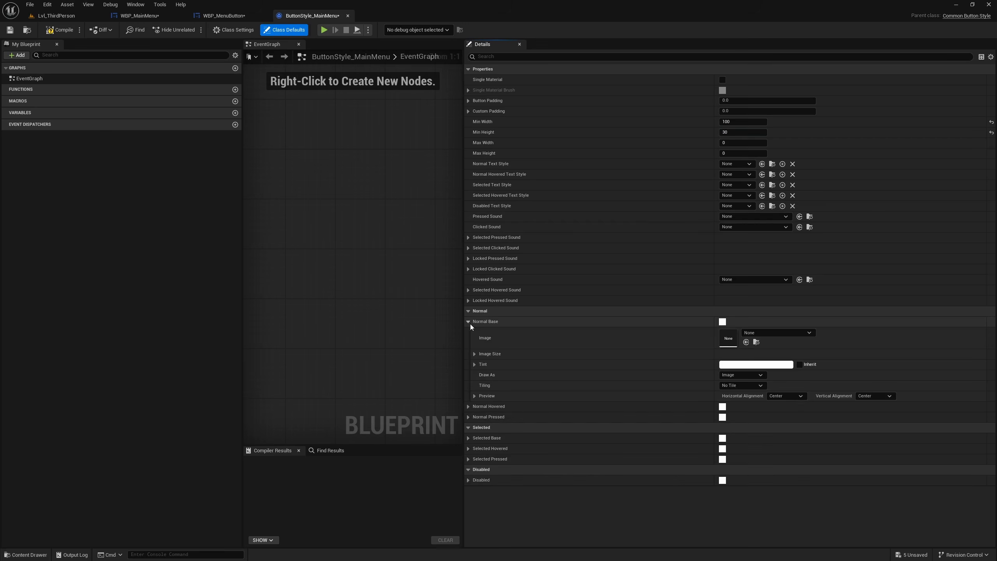
pyautogui.click(467, 407)
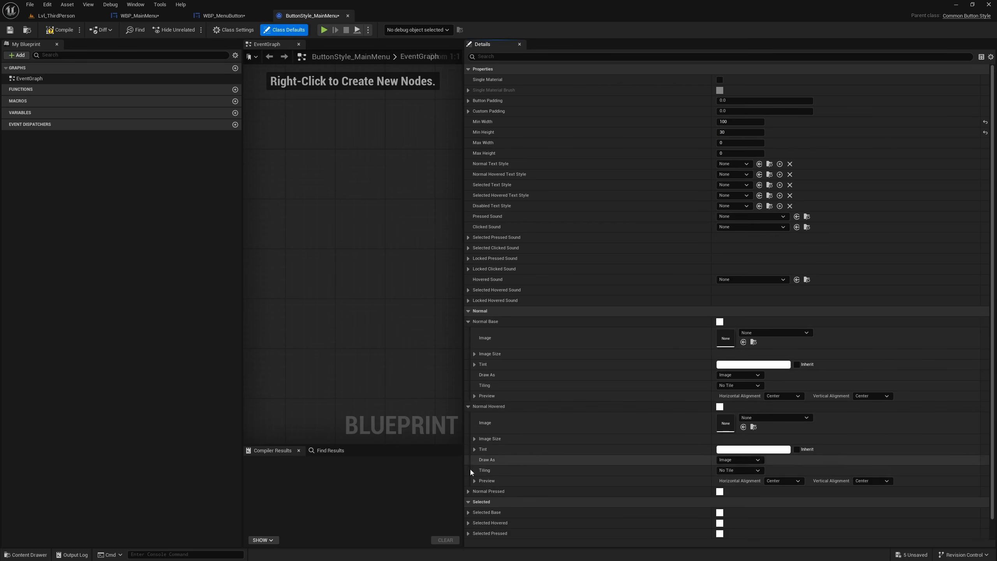
pyautogui.click(467, 491)
pyautogui.scroll(-3, 544, 404)
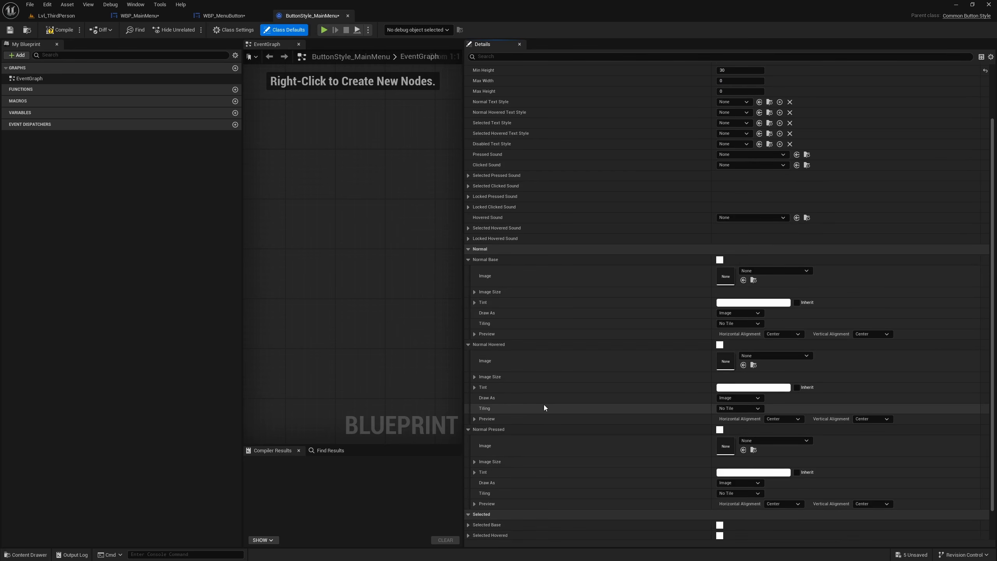
pyautogui.press('F7')
pyautogui.click(475, 303)
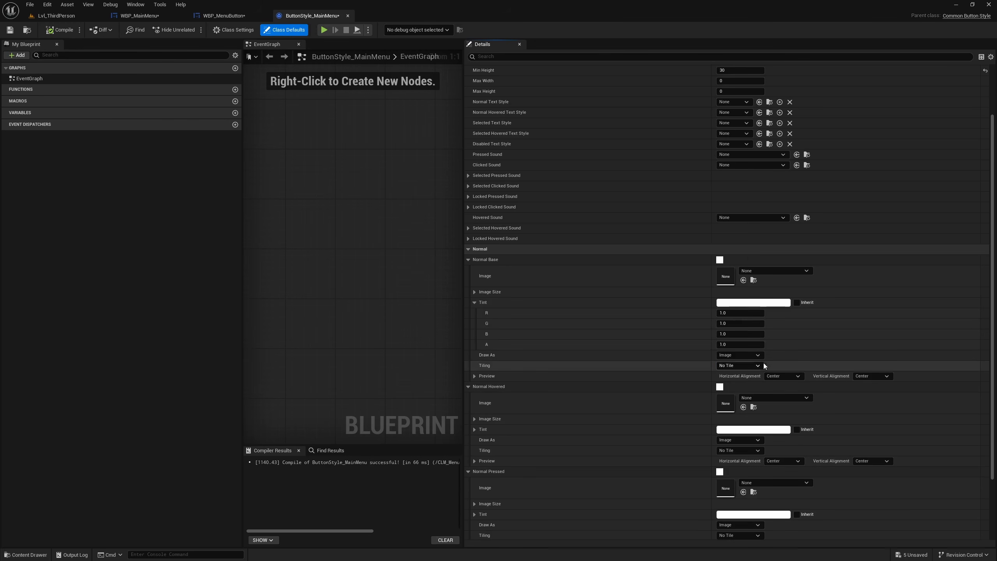
pyautogui.click(735, 344)
pyautogui.write('0')
pyautogui.press('Return')
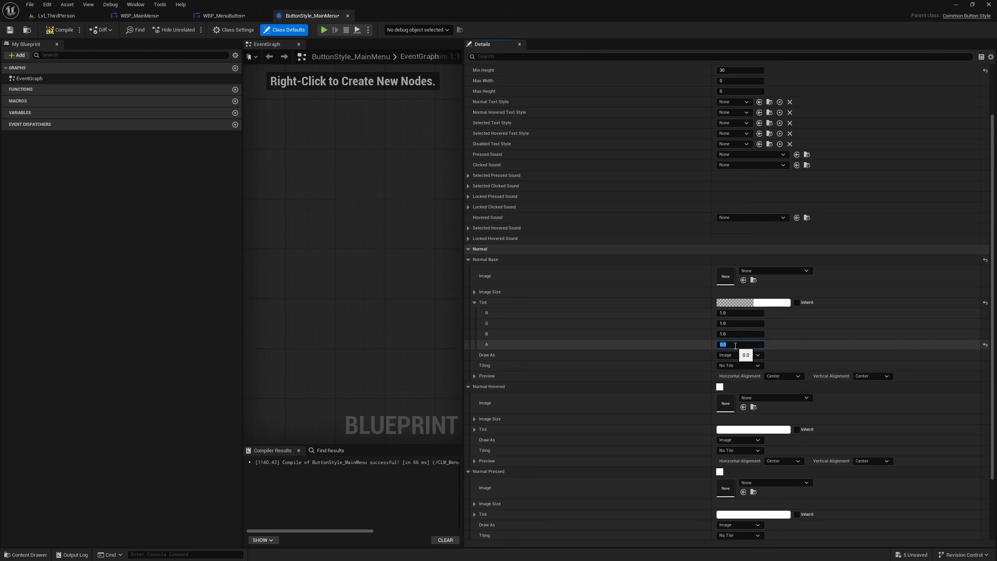
pyautogui.click(474, 302)
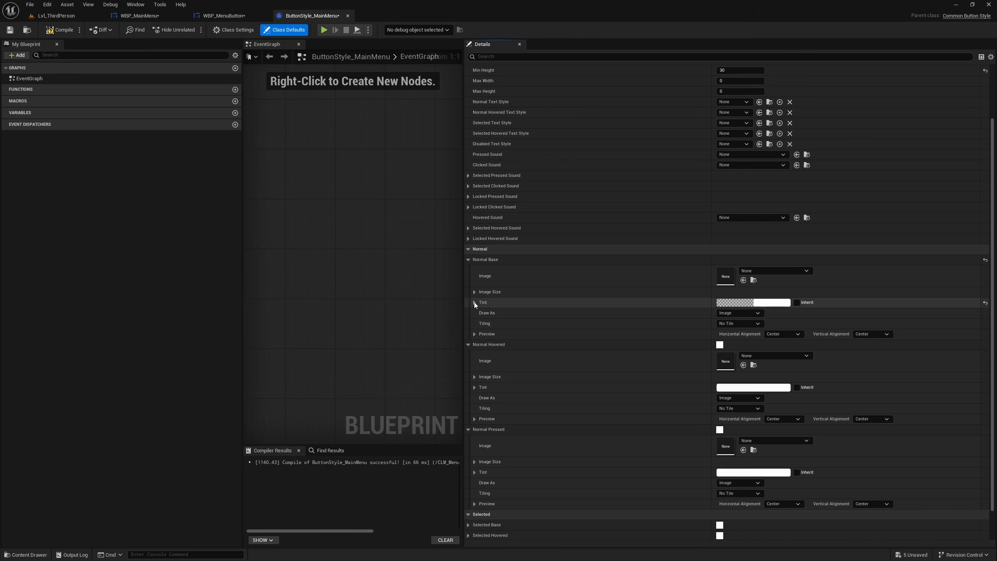
pyautogui.click(55, 30)
# - Reset the Style property of all six menu buttons in WBP_MainMenu to its default
pyautogui.click(139, 16)
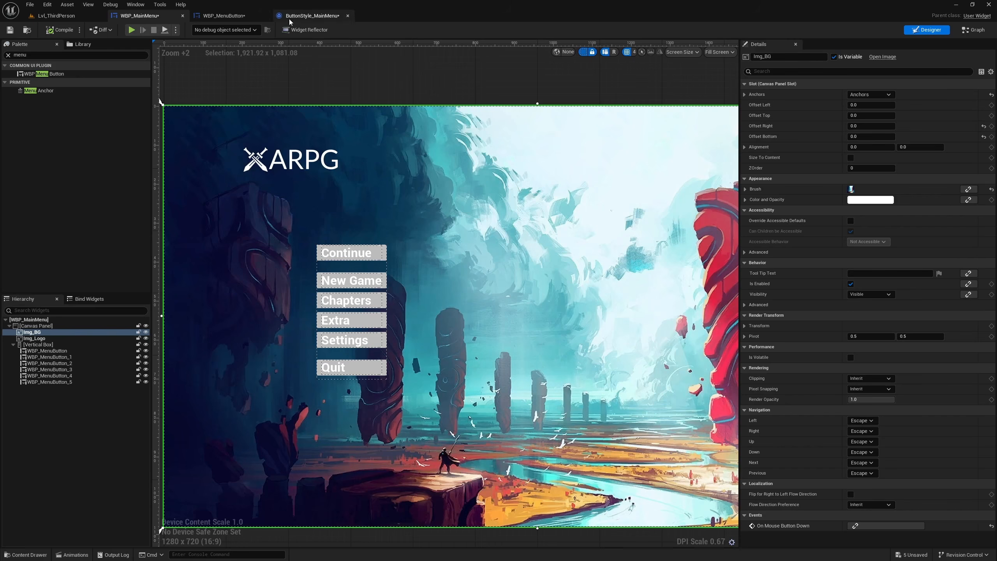
pyautogui.click(224, 15)
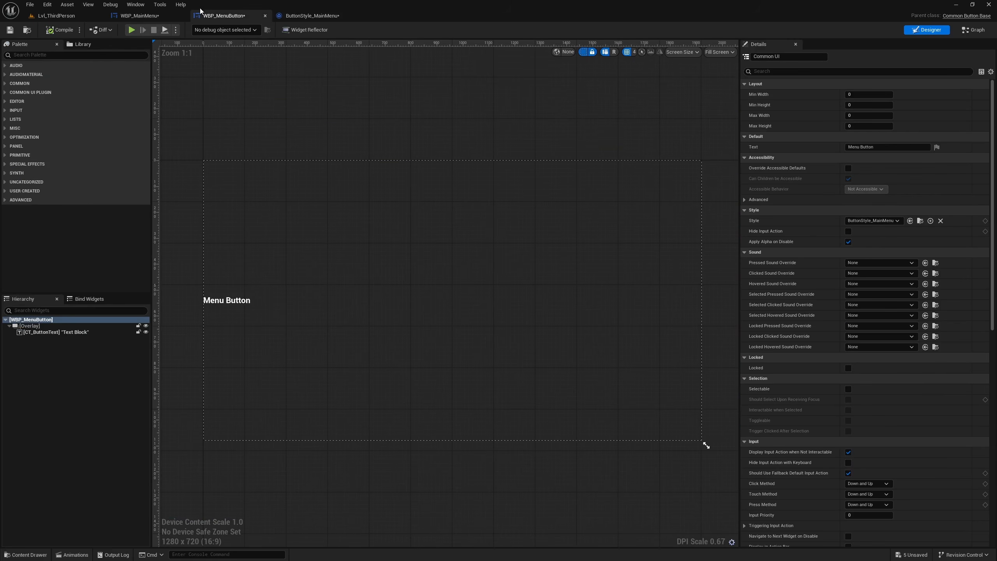
pyautogui.click(118, 16)
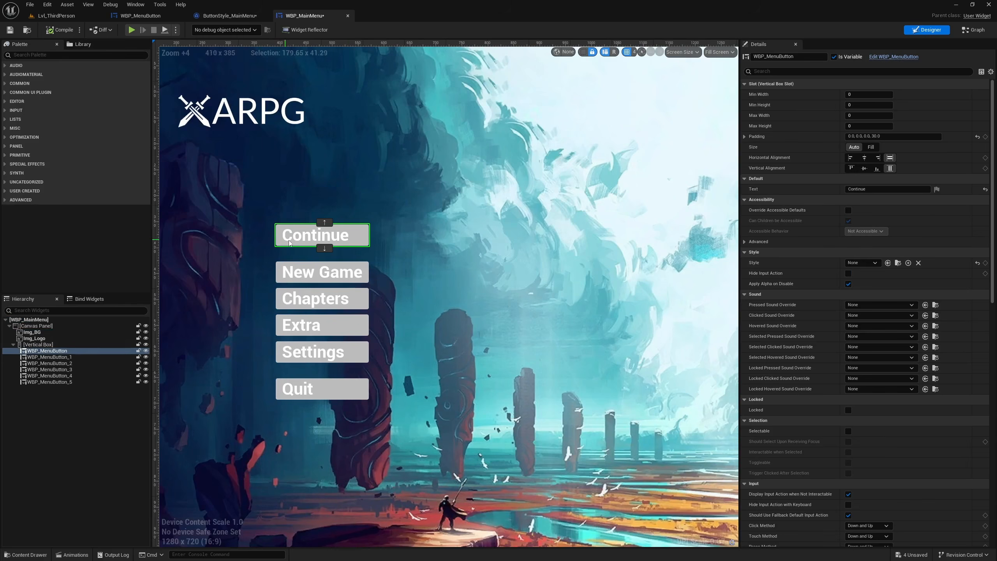
pyautogui.keyDown('shift'); pyautogui.click(43, 382); pyautogui.keyUp('shift')
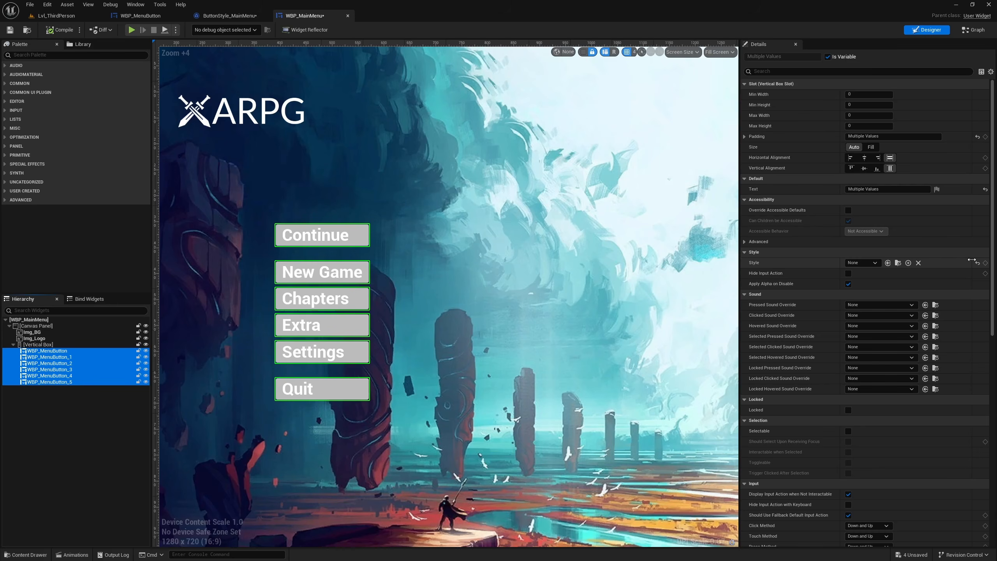
pyautogui.click(977, 263)
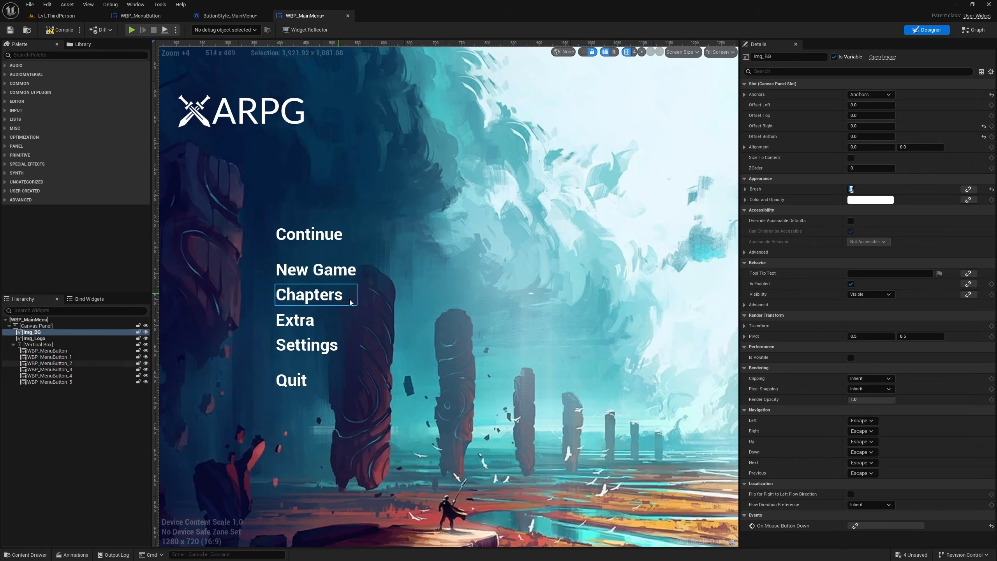
pyautogui.scroll(-4, 449, 333)
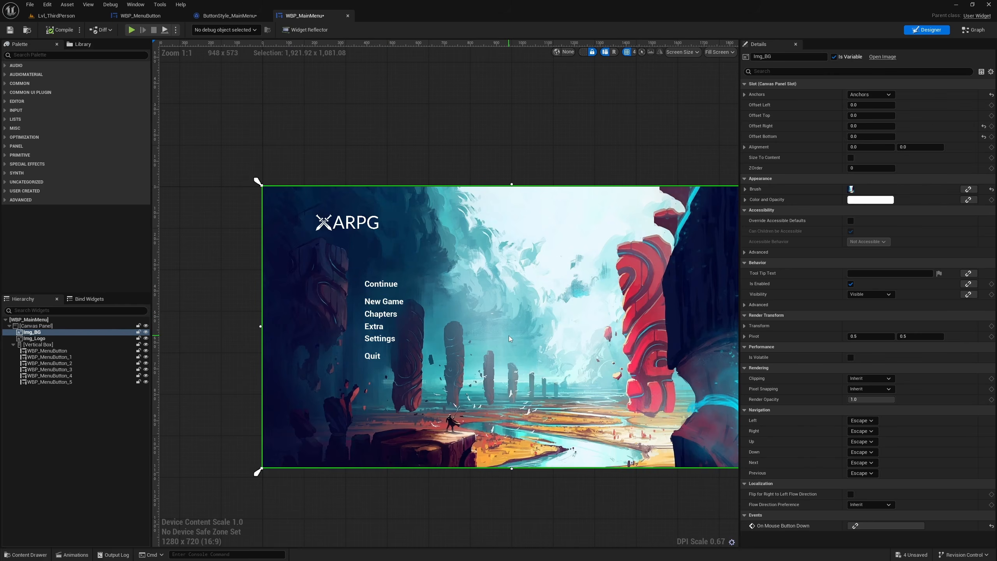
# - Create a folder named Maps in the CLM_MenuSystem Content folder of the third-person project
pyautogui.click(56, 16)
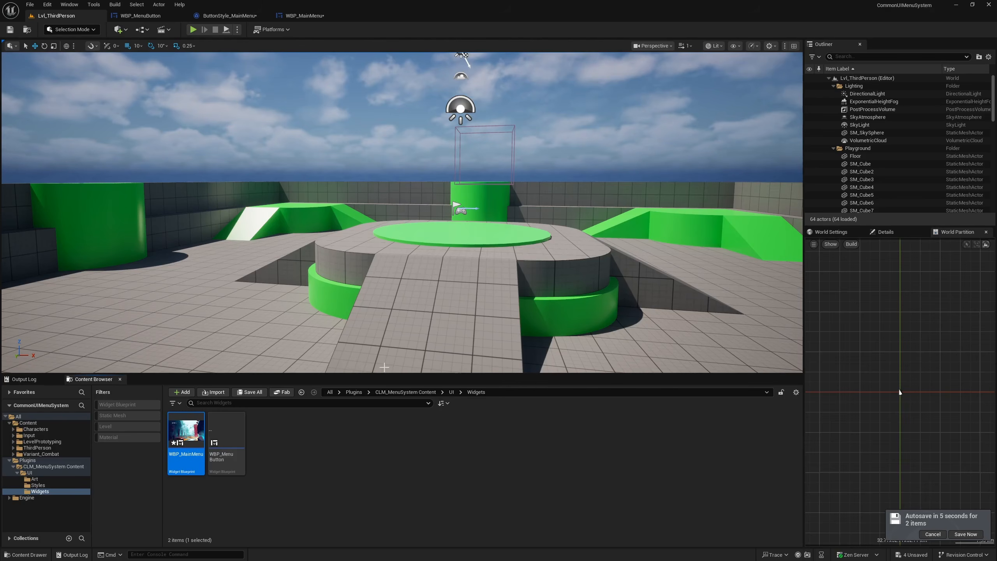
pyautogui.click(31, 472)
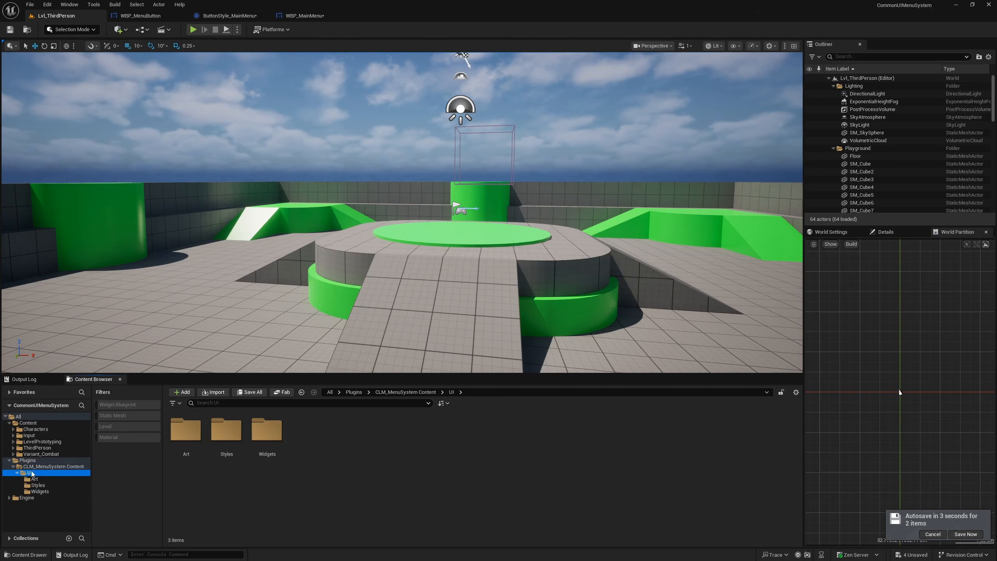
pyautogui.click(17, 473)
pyautogui.click(55, 466)
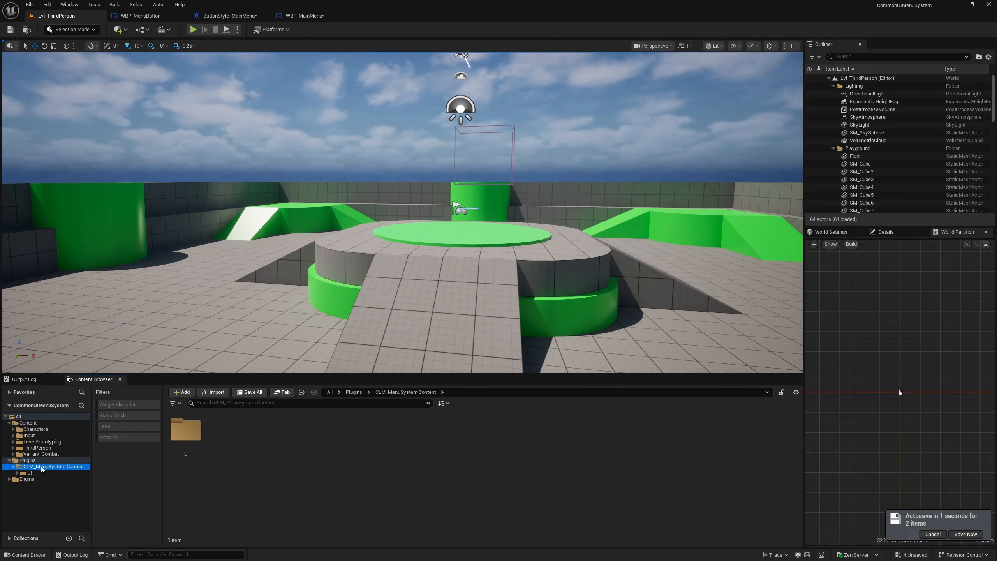
pyautogui.rightClick(57, 469)
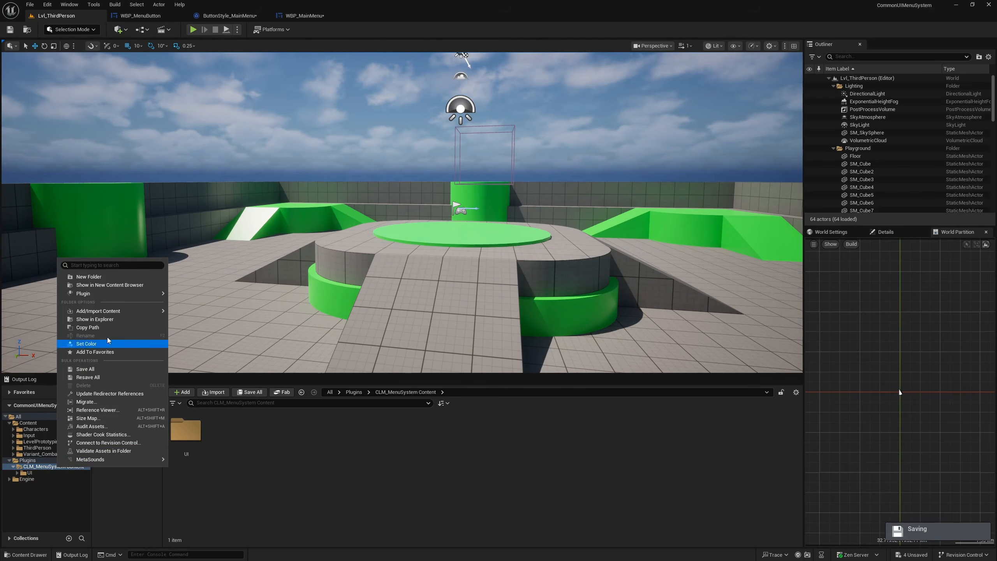
pyautogui.moveTo(101, 310)
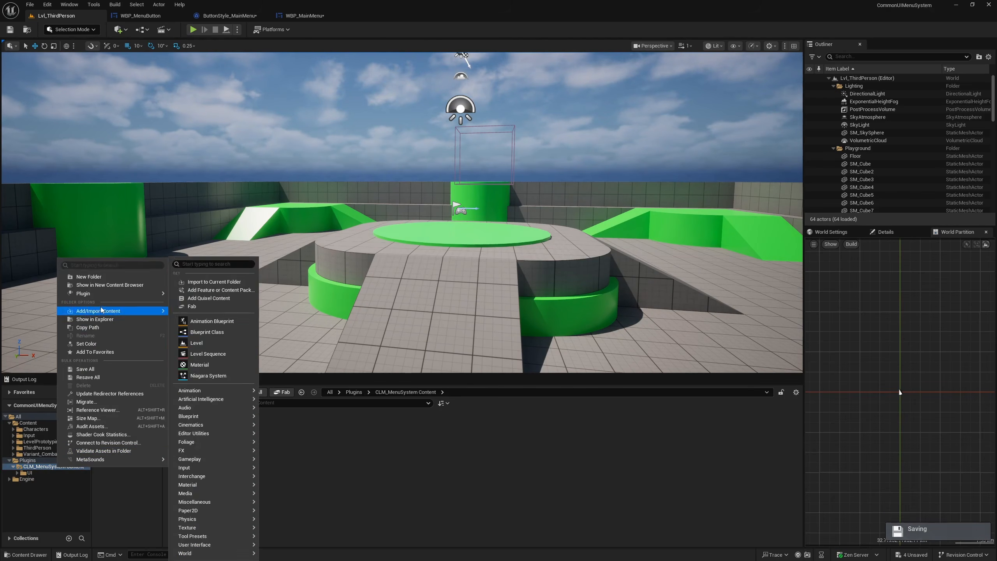
pyautogui.click(89, 276)
pyautogui.write('Ma')
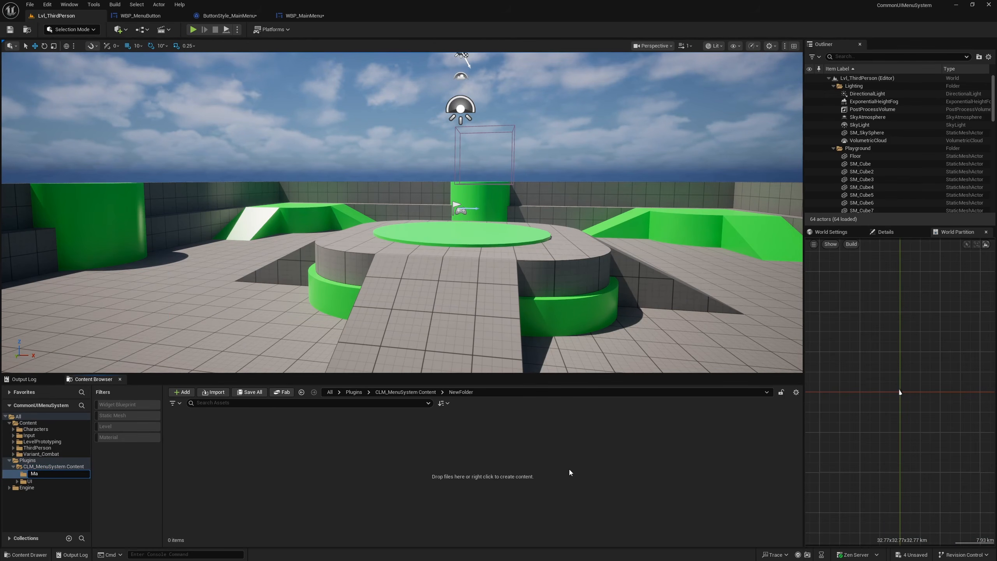
pyautogui.write('ps')
pyautogui.press('Return')
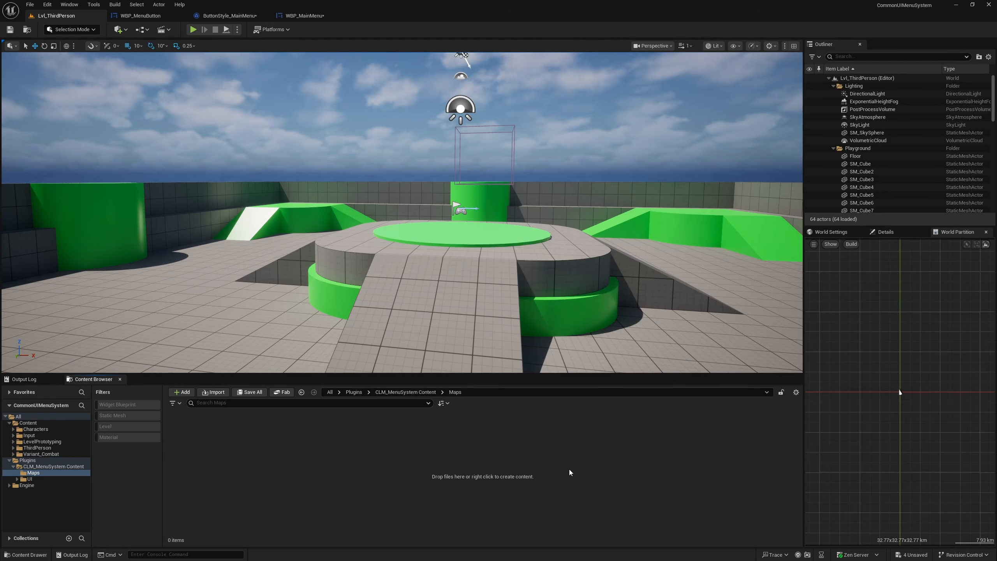
# - Create a new level from the Basic template
pyautogui.rightClick(360, 491)
pyautogui.click(251, 469)
pyautogui.hotkey('ctrl', 'n')
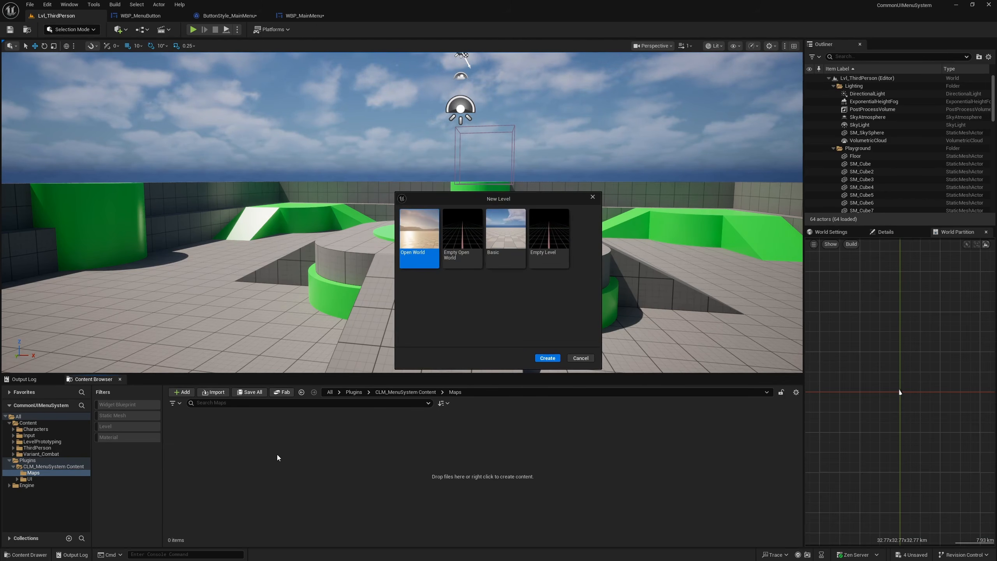
pyautogui.click(509, 224)
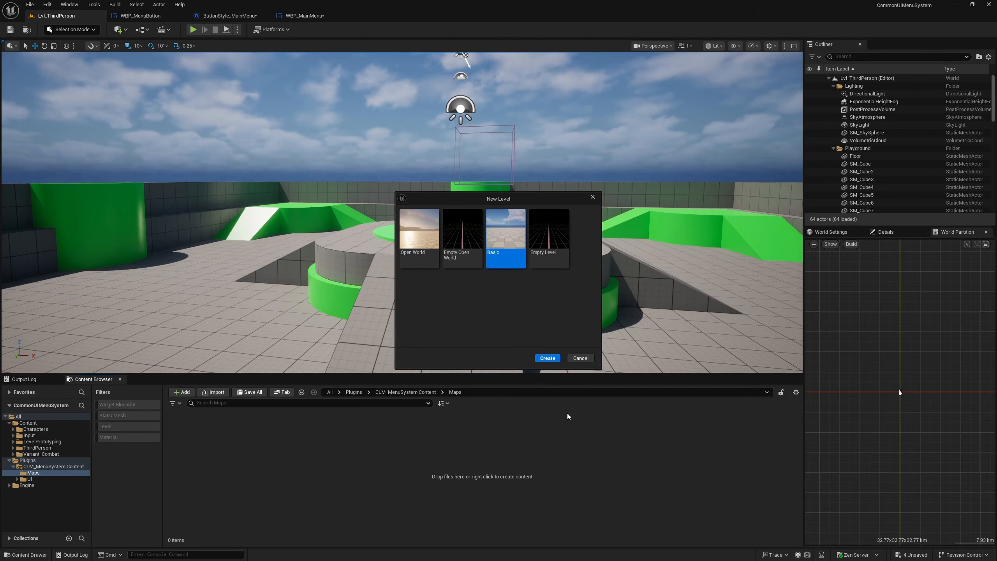
pyautogui.click(547, 358)
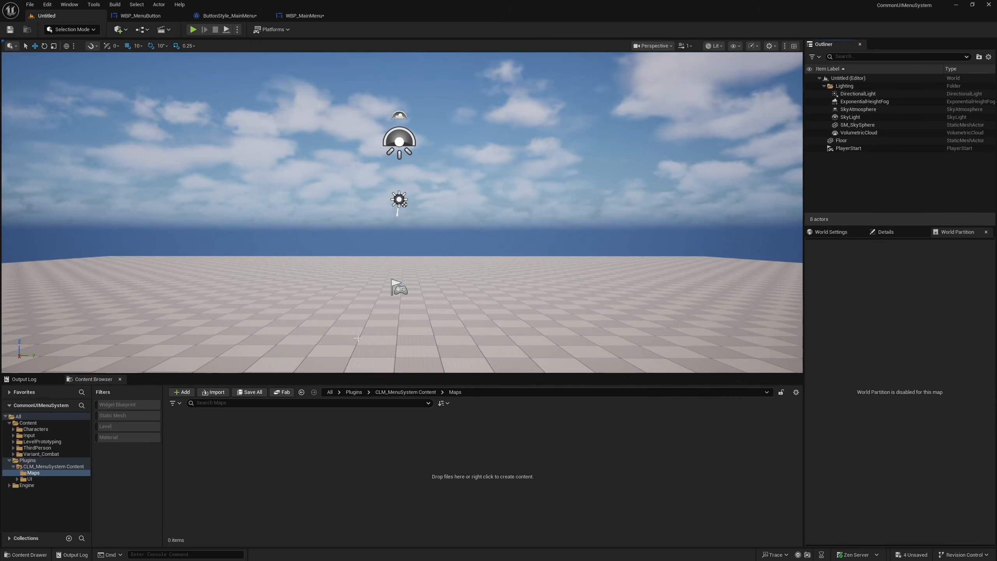
# - Save the new level as MainMenu in the CLM_MenuSystem Content/Maps folder
pyautogui.hotkey('ctrl', 's')
pyautogui.click(295, 249)
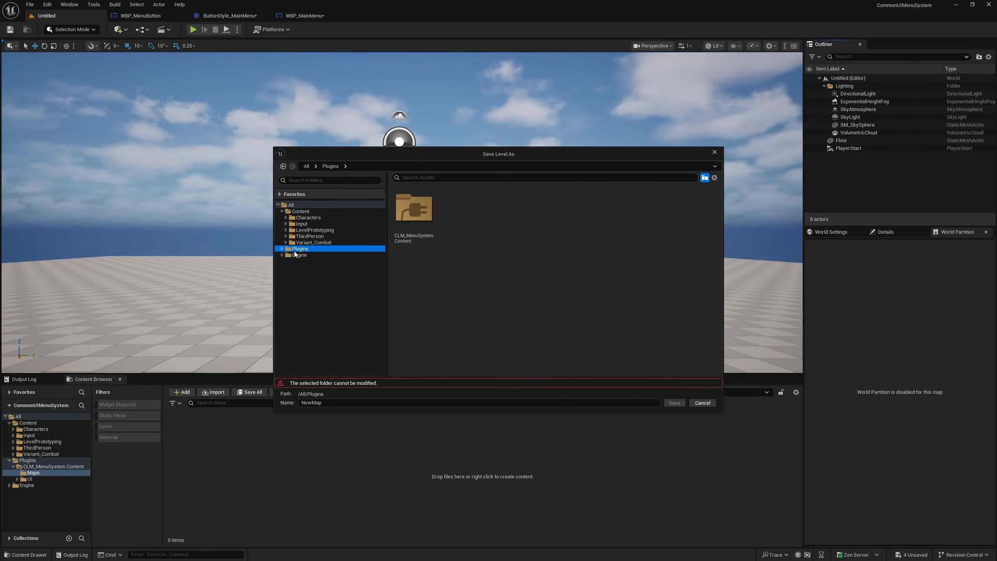
pyautogui.doubleClick(408, 213)
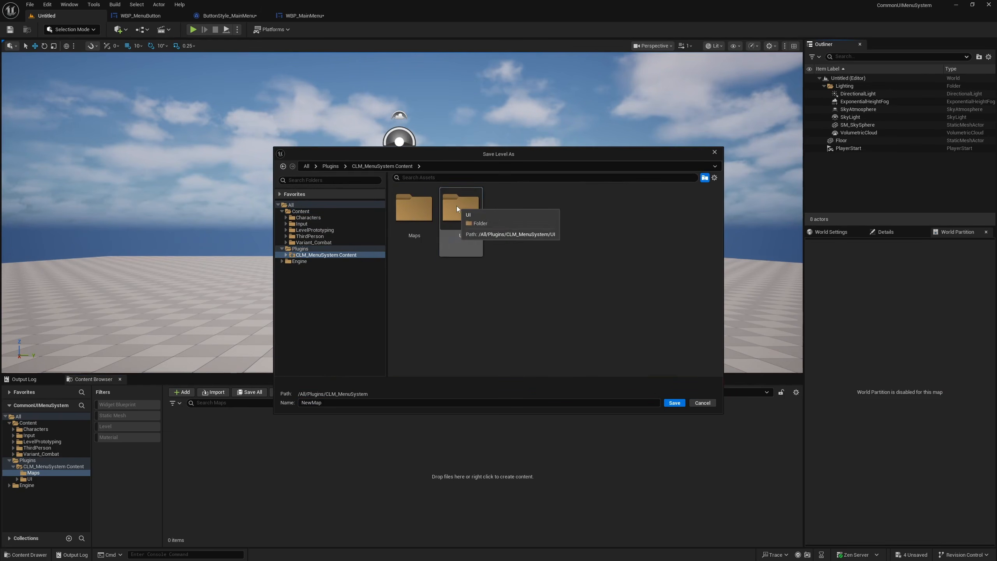
pyautogui.click(419, 213)
pyautogui.doubleClick(419, 213)
pyautogui.doubleClick(328, 401)
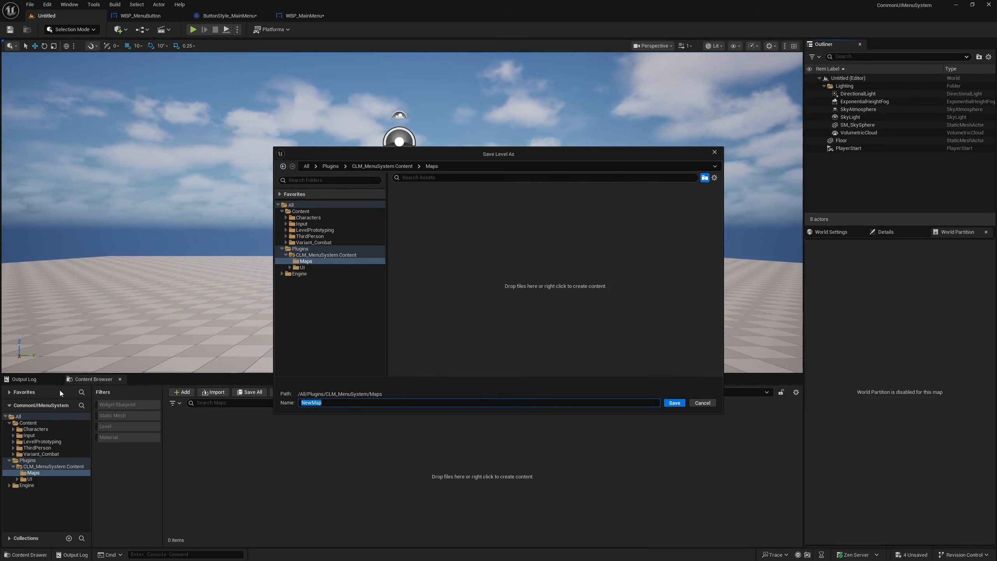
pyautogui.write('MKainMenu')
pyautogui.hotkey('ctrl', 'a')
pyautogui.write('Main')
pyautogui.click(671, 404)
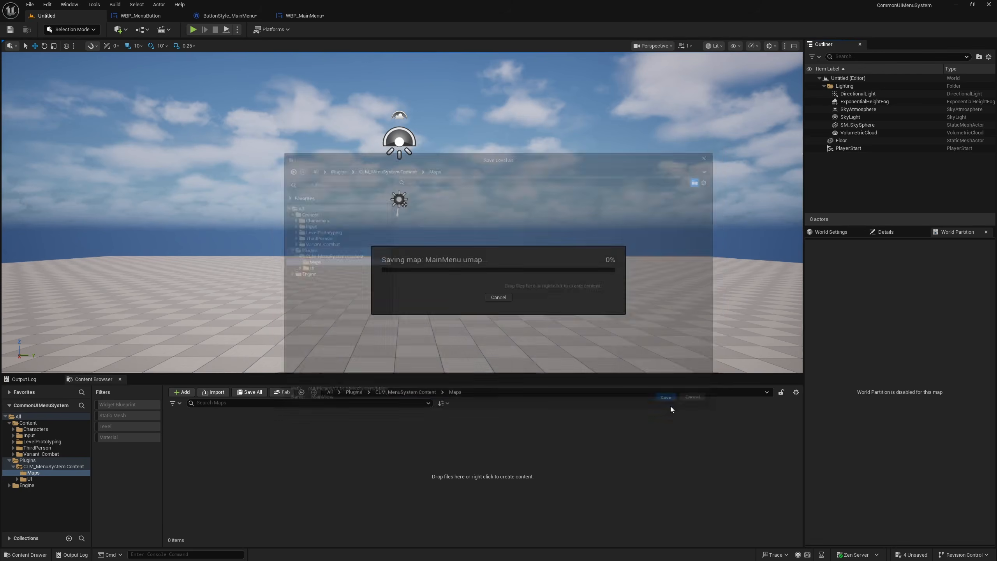
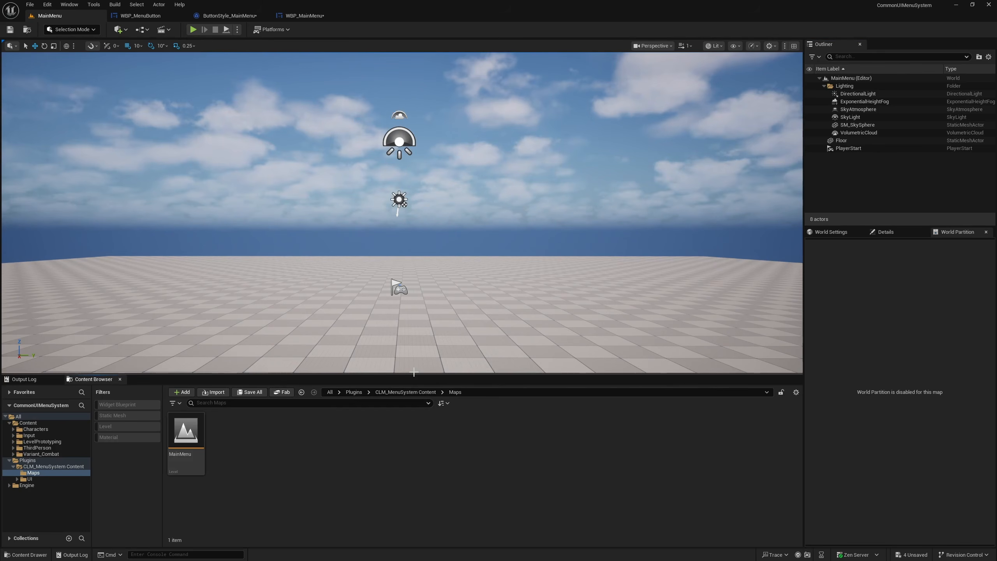
# - Create a folder named Blueprints in the CLM_MenuSystem Content folder
pyautogui.rightClick(55, 466)
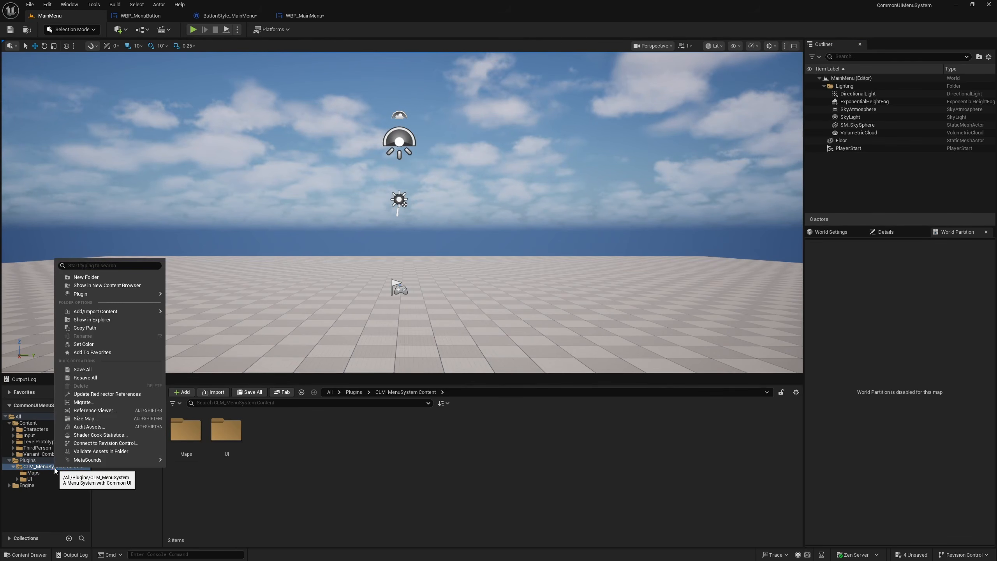
pyautogui.click(86, 277)
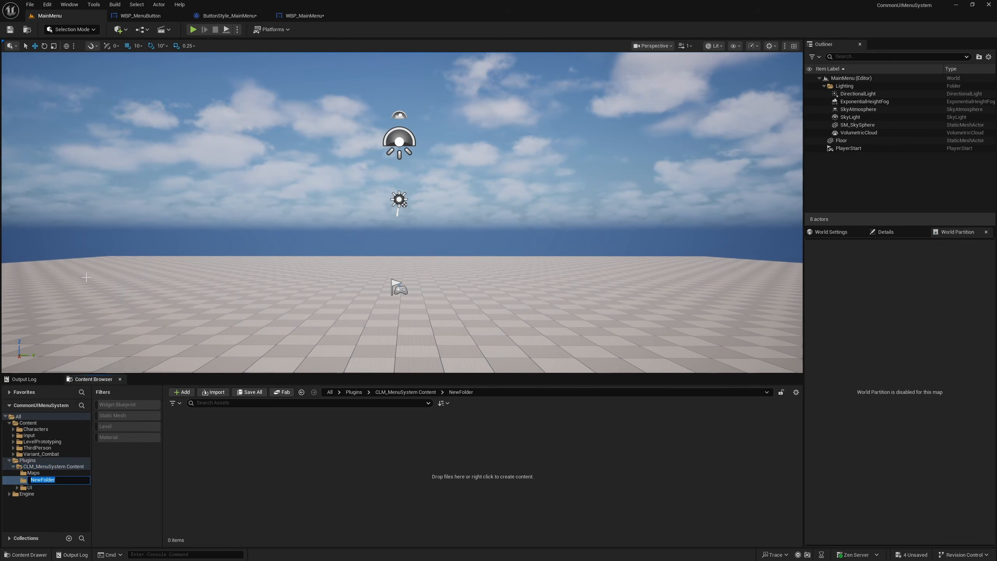
pyautogui.write('Blueprints')
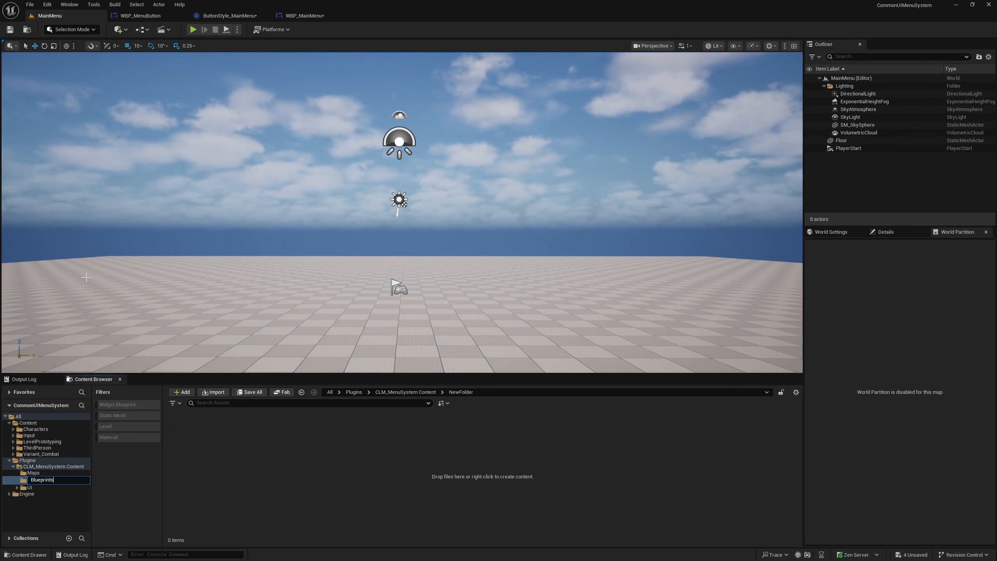
pyautogui.press('Return')
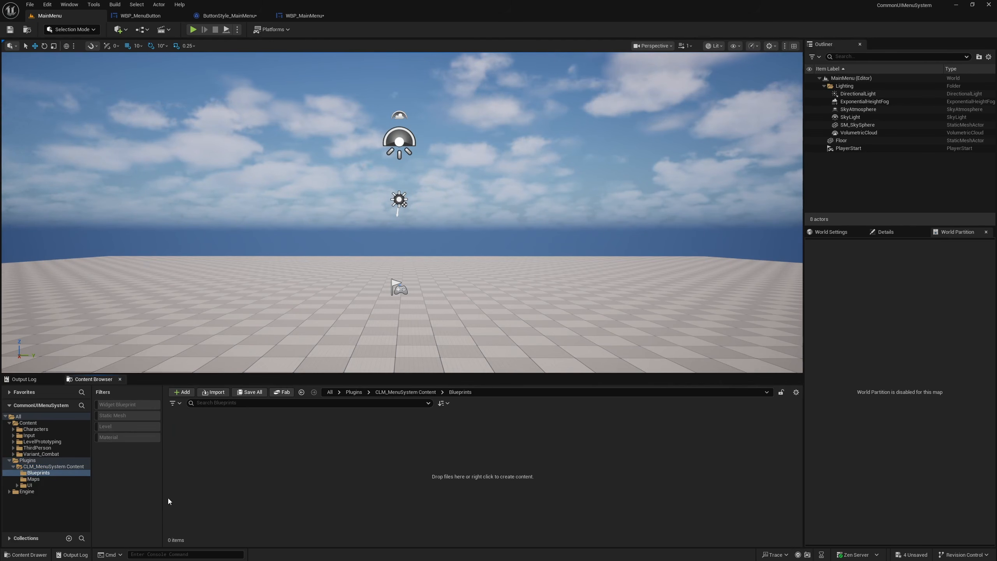
# - Create a subfolder named GameModes in the plugin's Blueprints folder and open it
pyautogui.rightClick(200, 470)
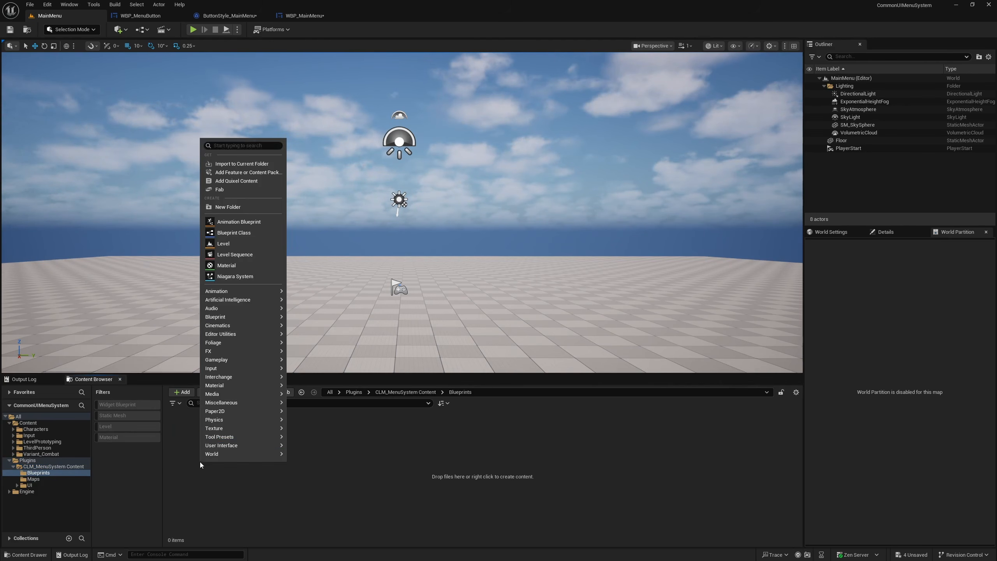
pyautogui.click(234, 202)
pyautogui.write('Gamemode')
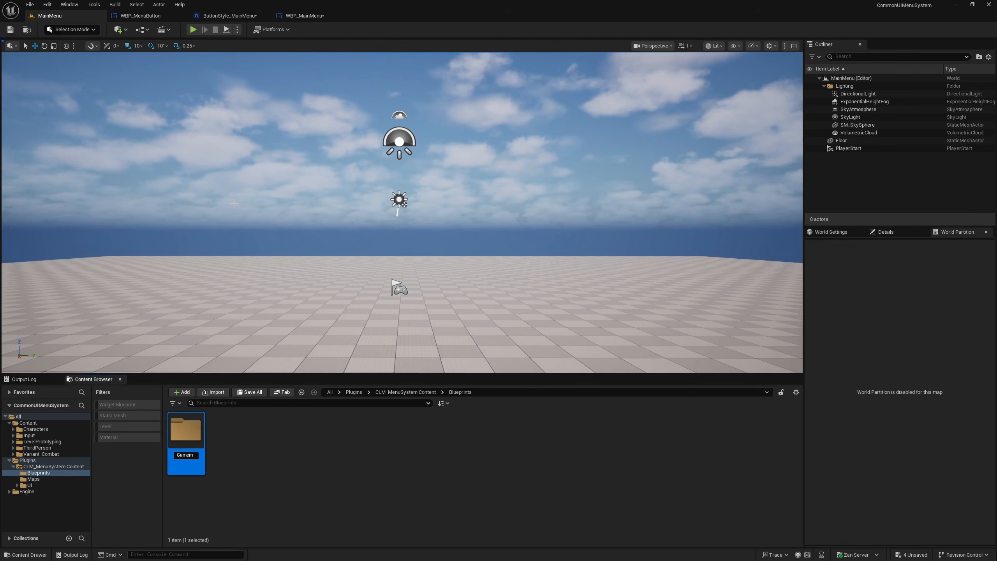
pyautogui.press('BackSpace')
pyautogui.press('BackSpace')
pyautogui.press('BackSpace')
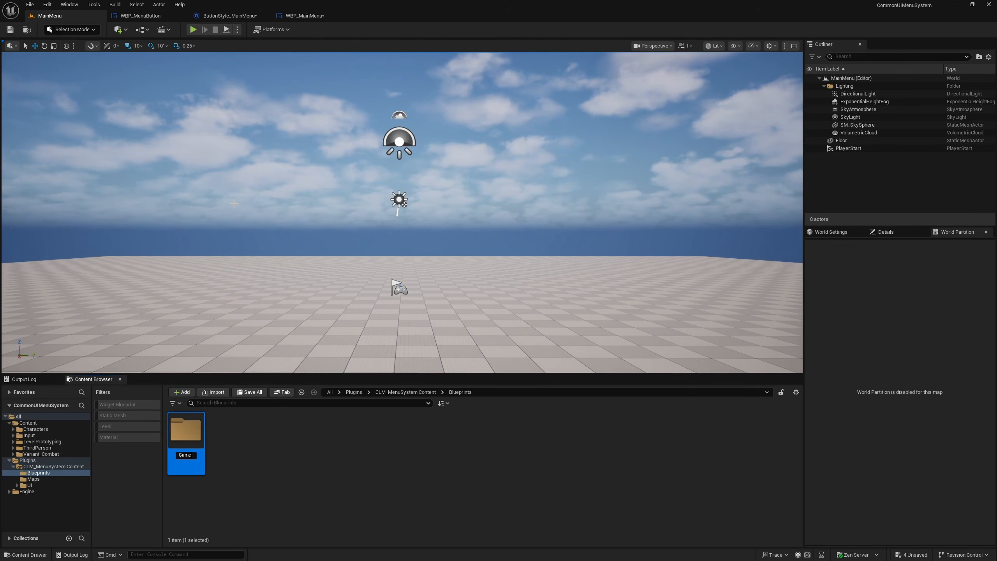
pyautogui.write('emode')
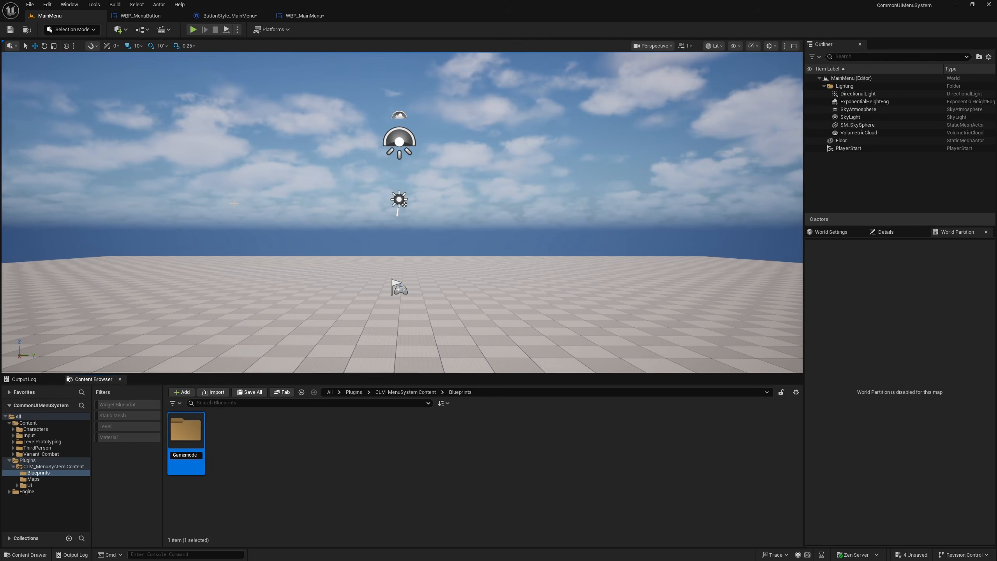
pyautogui.press('BackSpace')
pyautogui.press('BackSpace')
pyautogui.press('BackSpace')
pyautogui.press('BackSpace')
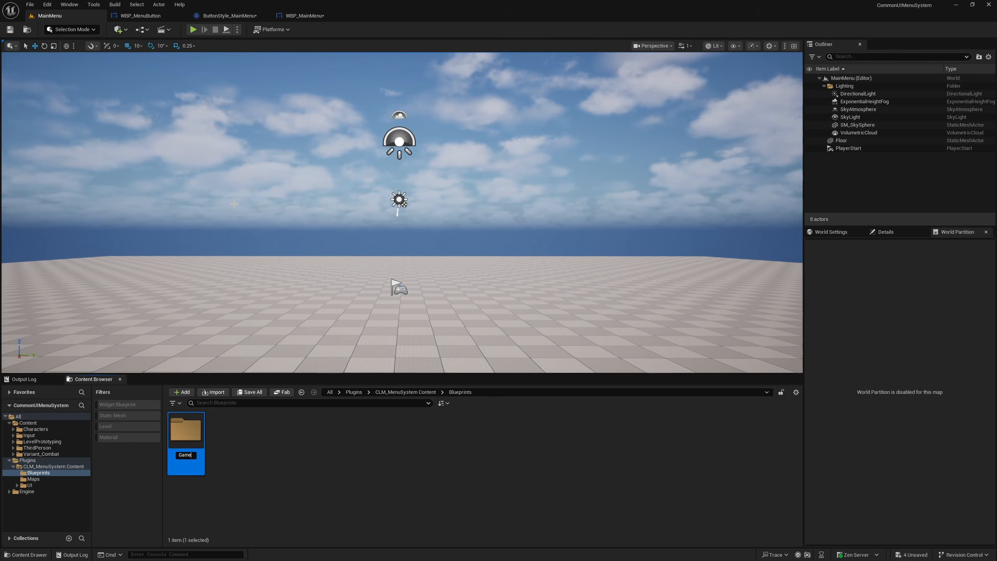
pyautogui.write('Modes')
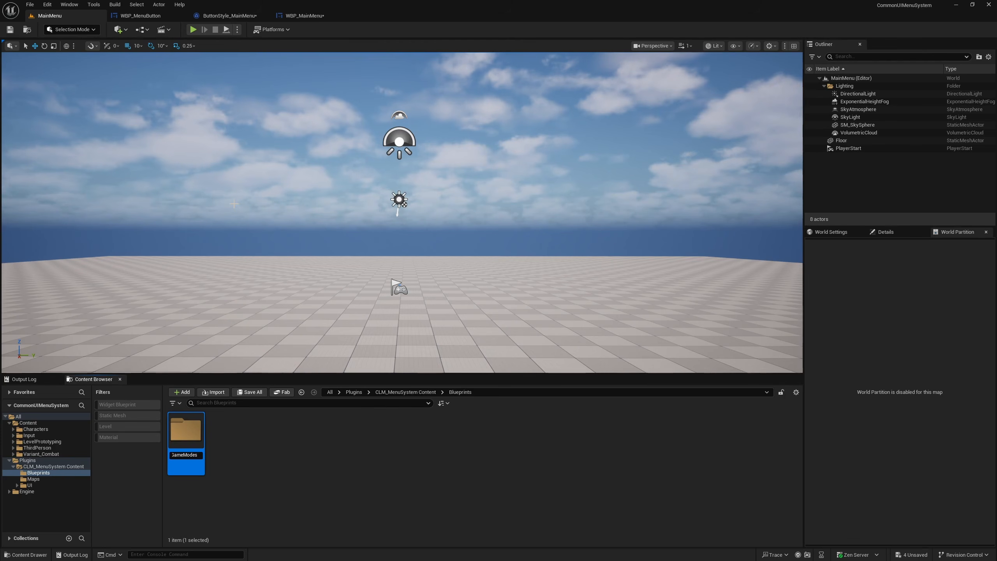
pyautogui.press('Return')
pyautogui.press('Return')
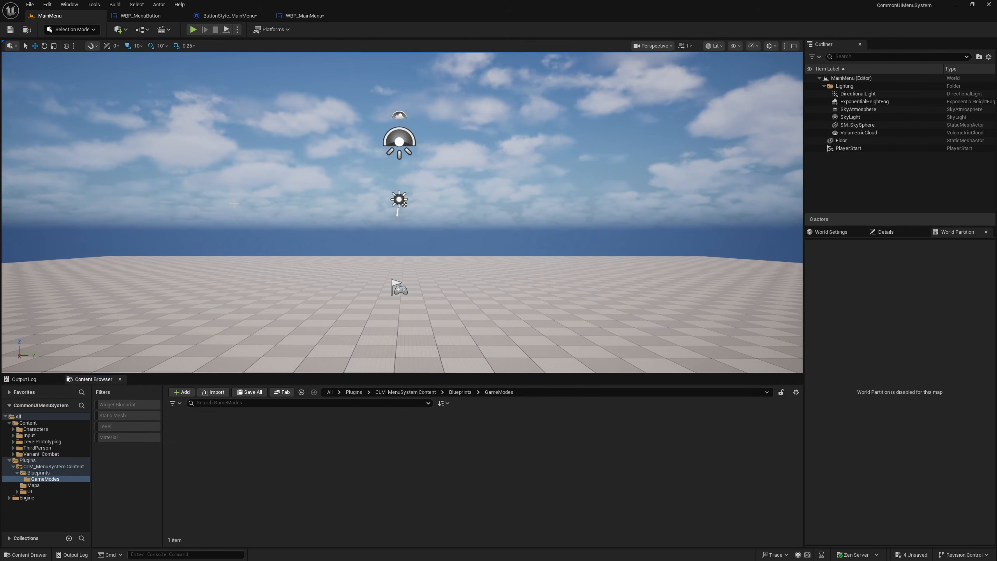
# - Create a Blueprint class named GM_MainMenu in the GameModes folder with Game Mode Base as its parent
pyautogui.rightClick(236, 440)
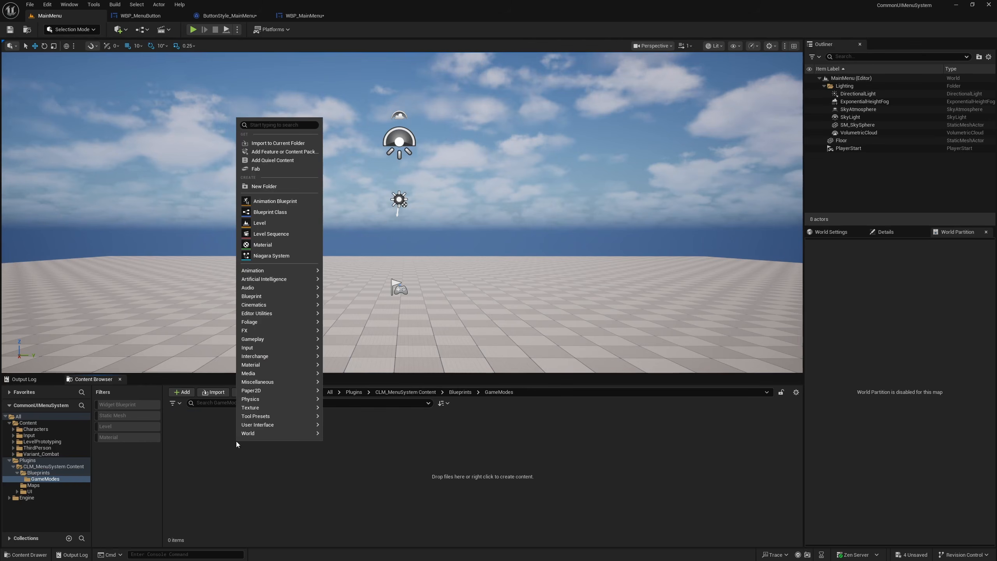
pyautogui.rightClick(228, 449)
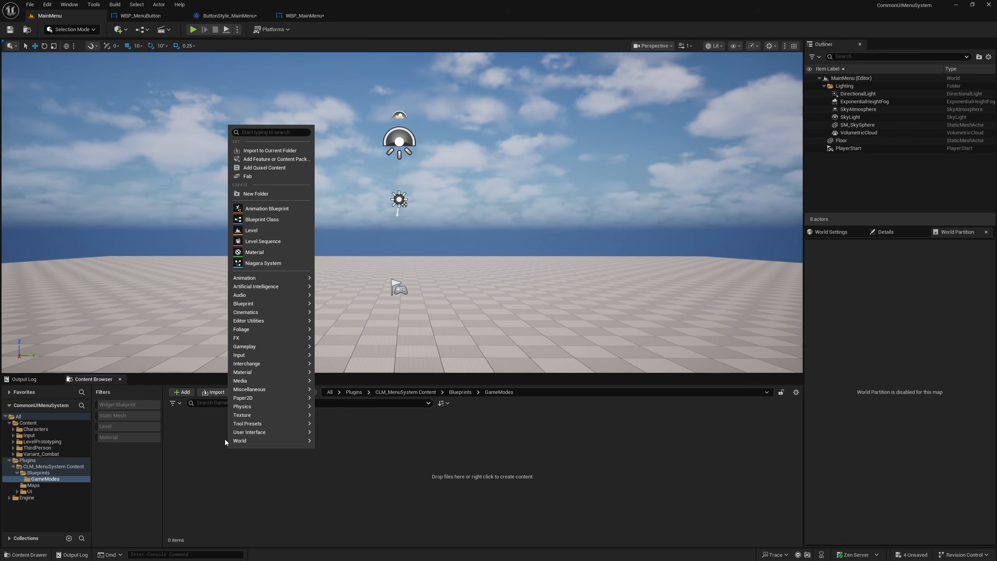
pyautogui.click(270, 219)
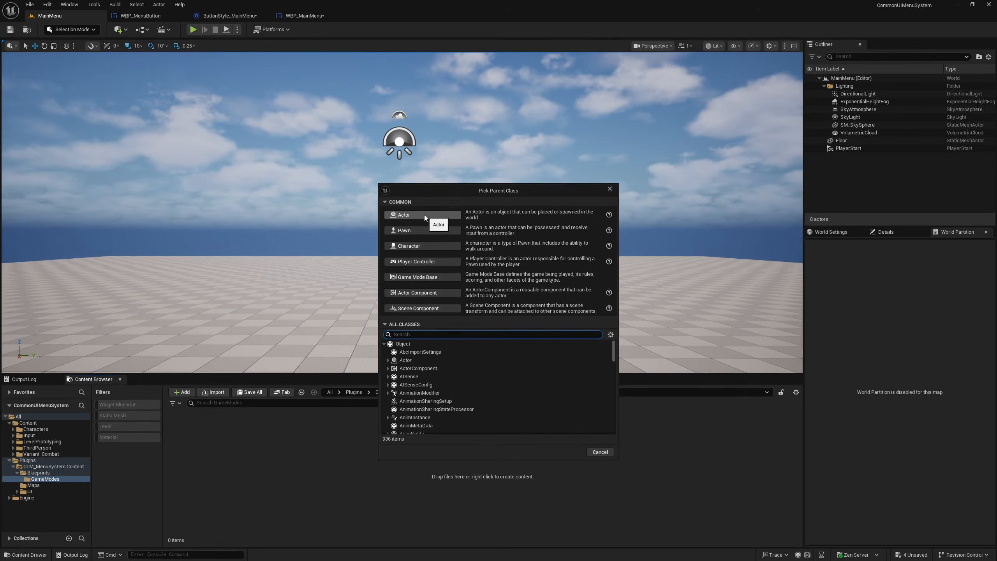
pyautogui.click(413, 276)
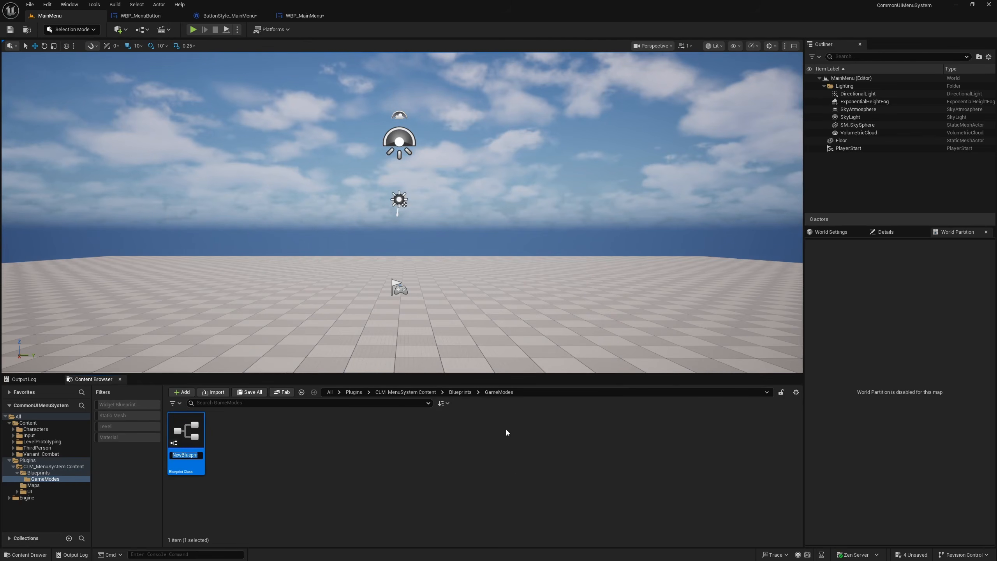
pyautogui.write('GM_Main')
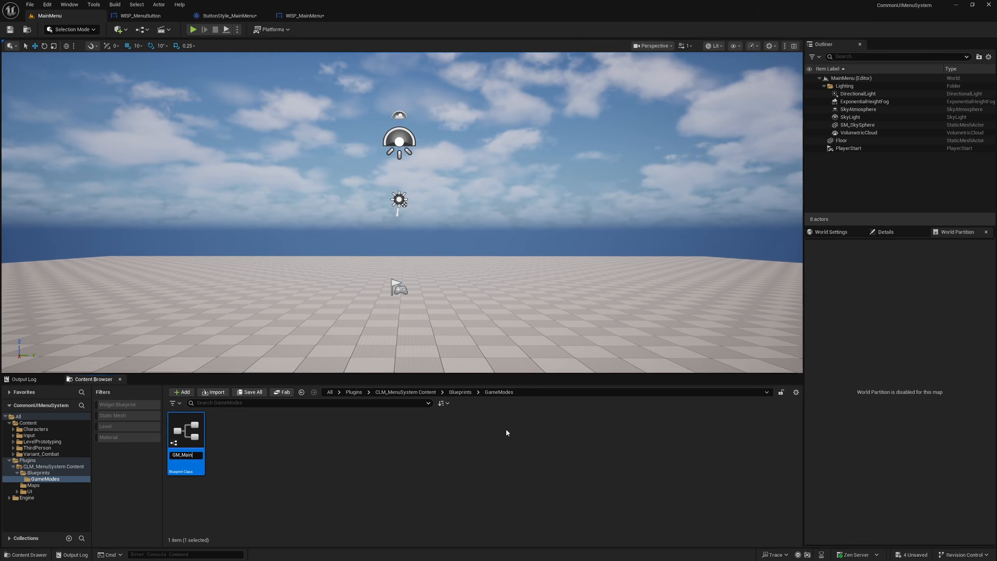
pyautogui.write('Menu')
pyautogui.press('Return')
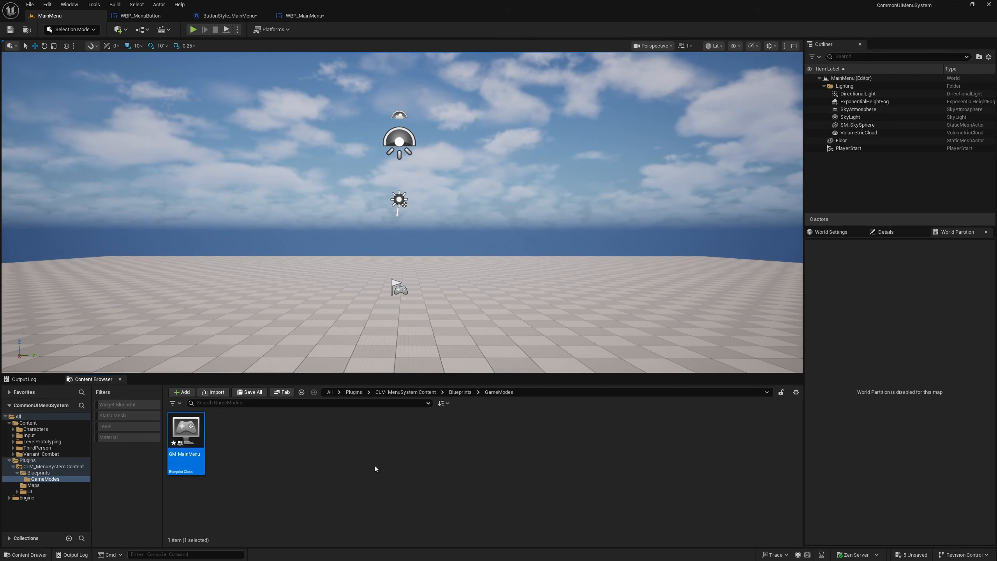
# - Create a Blueprint class named HUD_MainMenu in the GameModes folder with HUD as its parent class
pyautogui.rightClick(249, 453)
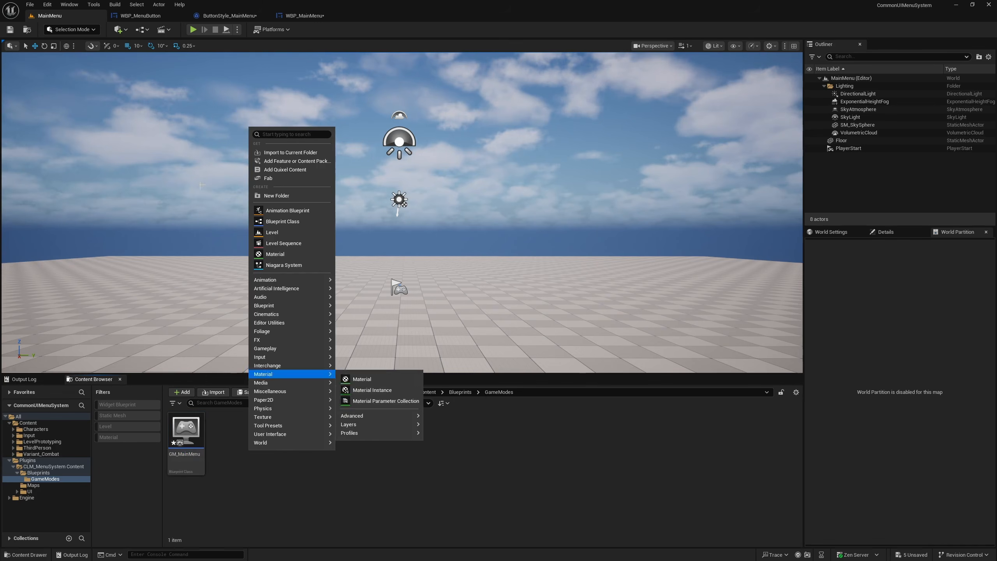
pyautogui.click(283, 221)
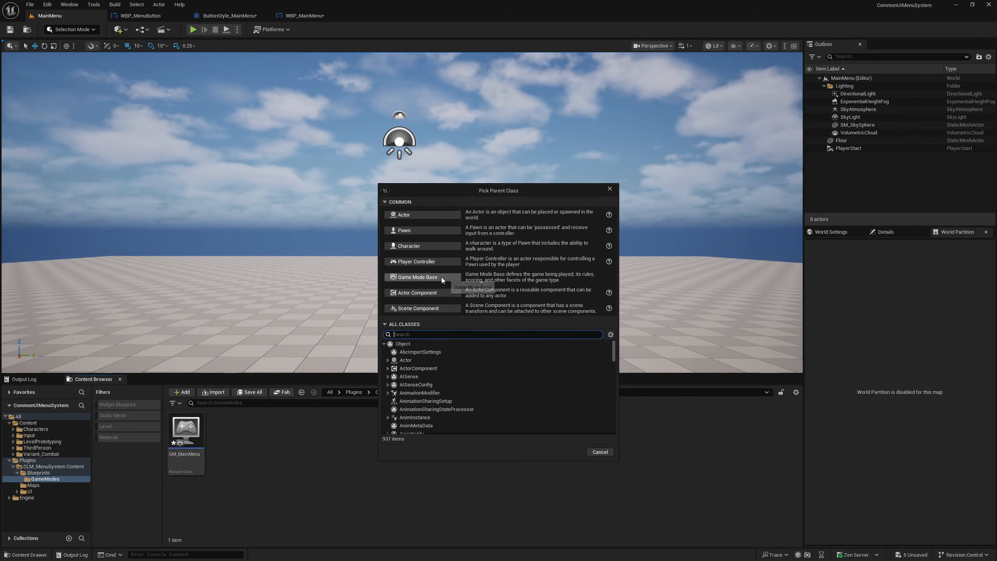
pyautogui.write('hud')
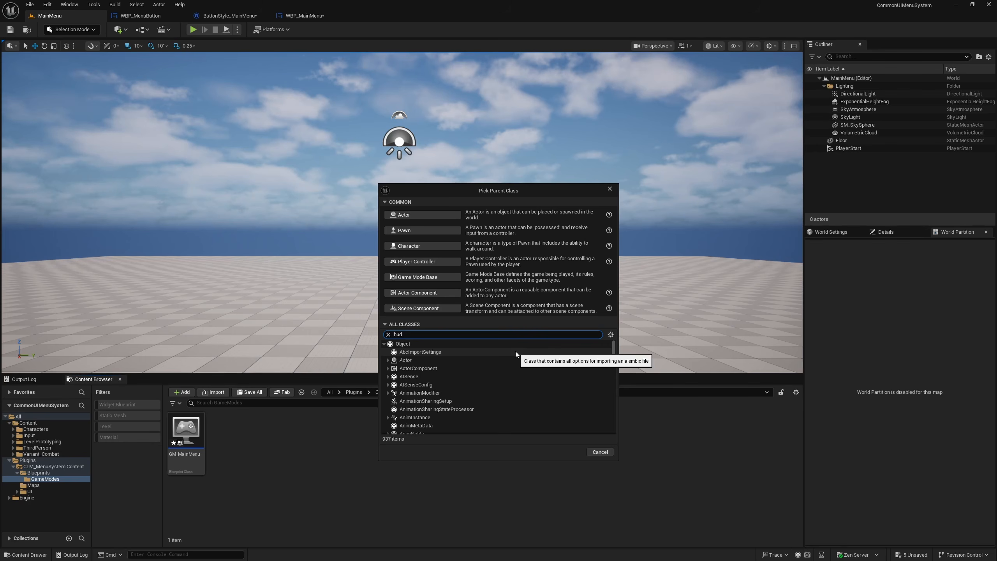
pyautogui.click(408, 360)
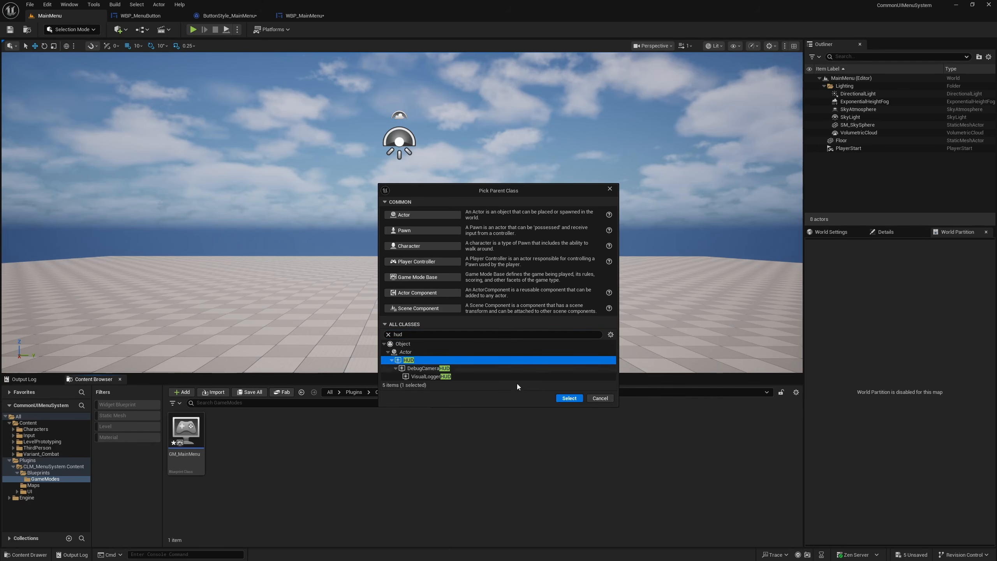
pyautogui.click(570, 398)
pyautogui.write('H')
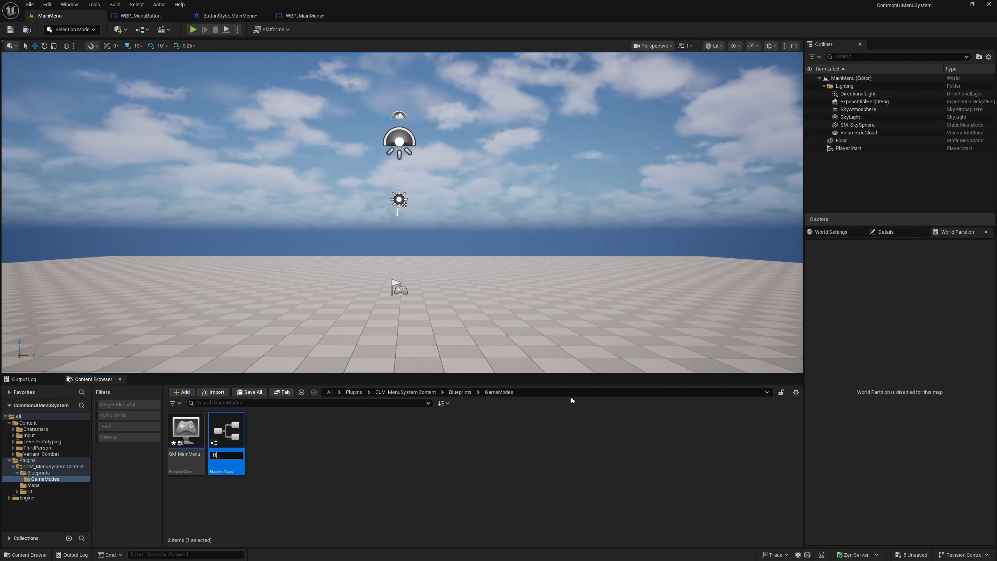
pyautogui.write('UD_MainMenu')
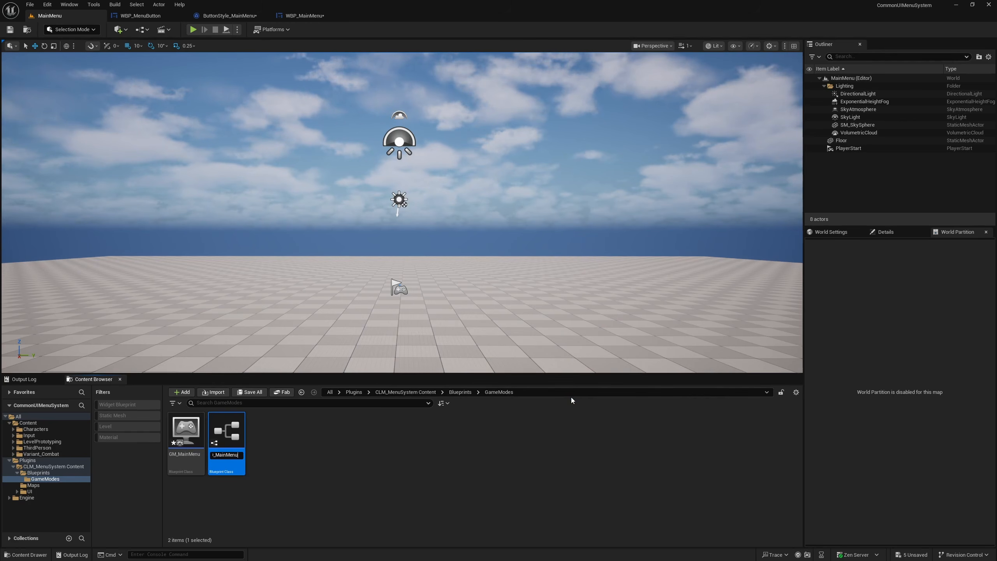
pyautogui.press('Return')
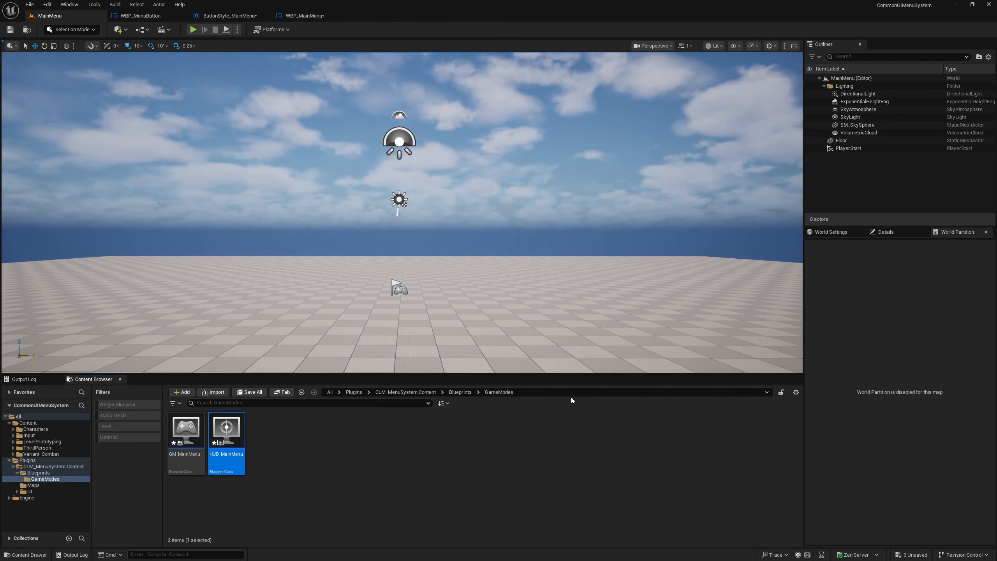
# - Set the MainMenu level's GameMode Override to GM_MainMenu in the world settings
pyautogui.click(831, 234)
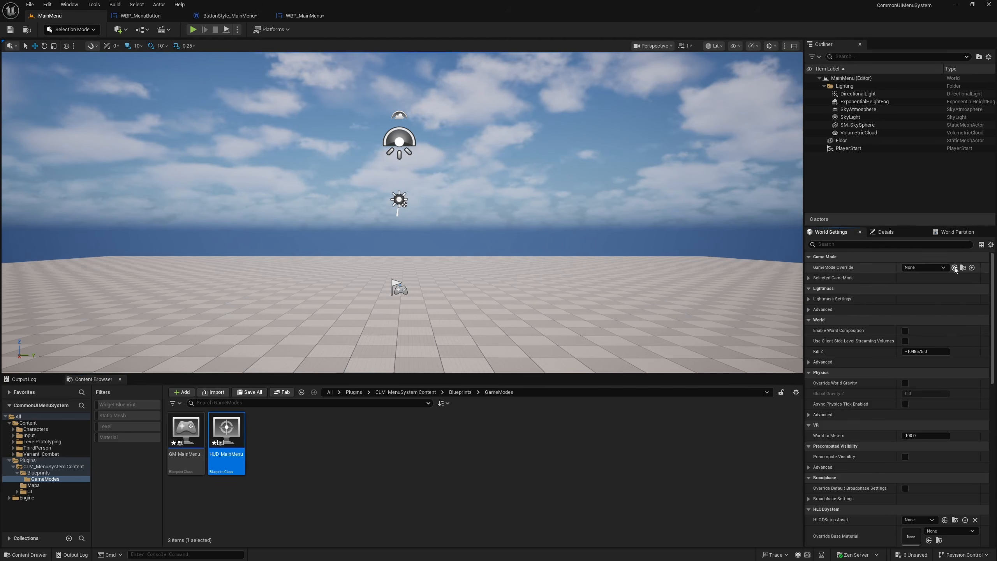
pyautogui.click(200, 431)
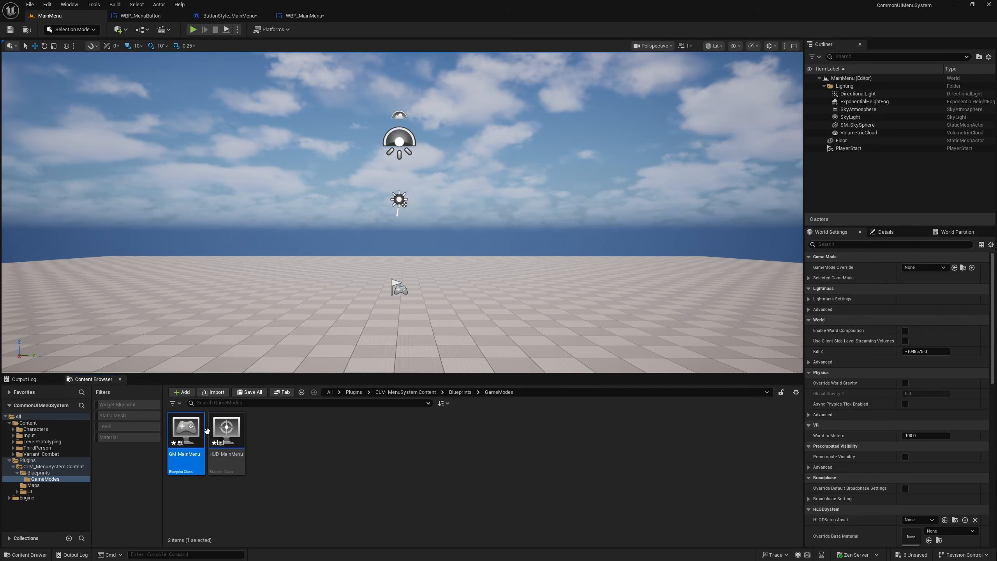
pyautogui.click(954, 267)
# - Set the HUD Class of the selected game mode to HUD_MainMenu
pyautogui.click(809, 277)
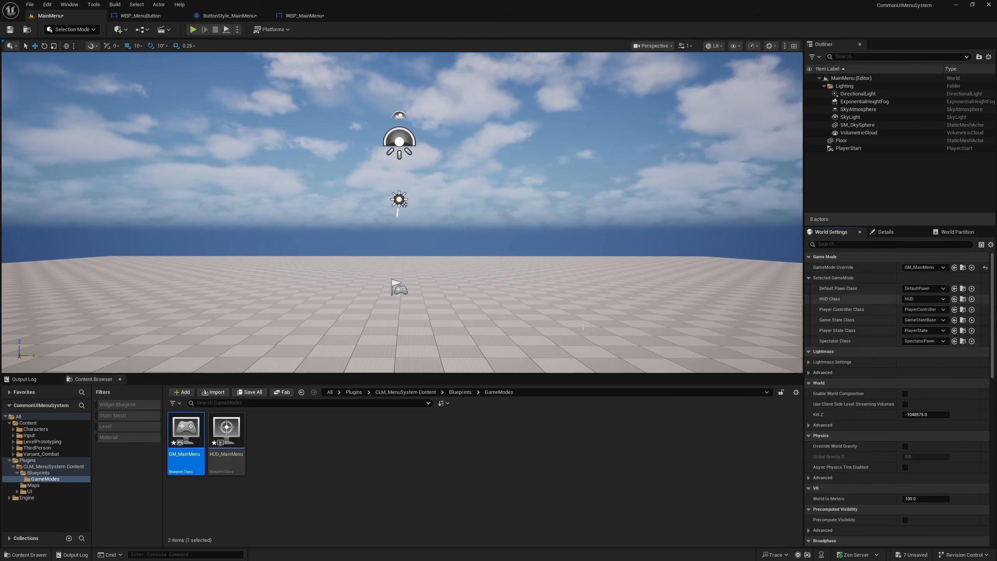
pyautogui.click(227, 430)
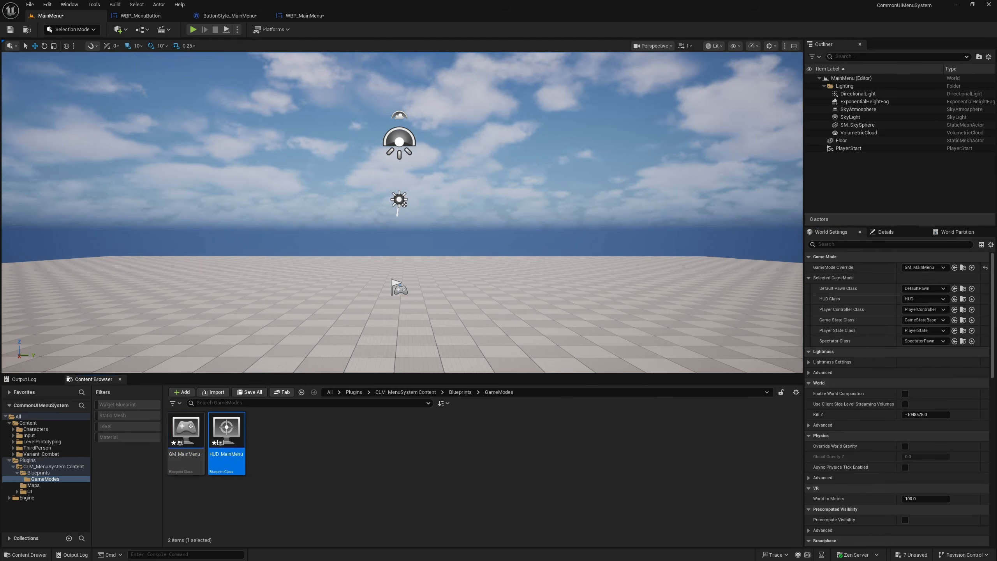
pyautogui.click(954, 299)
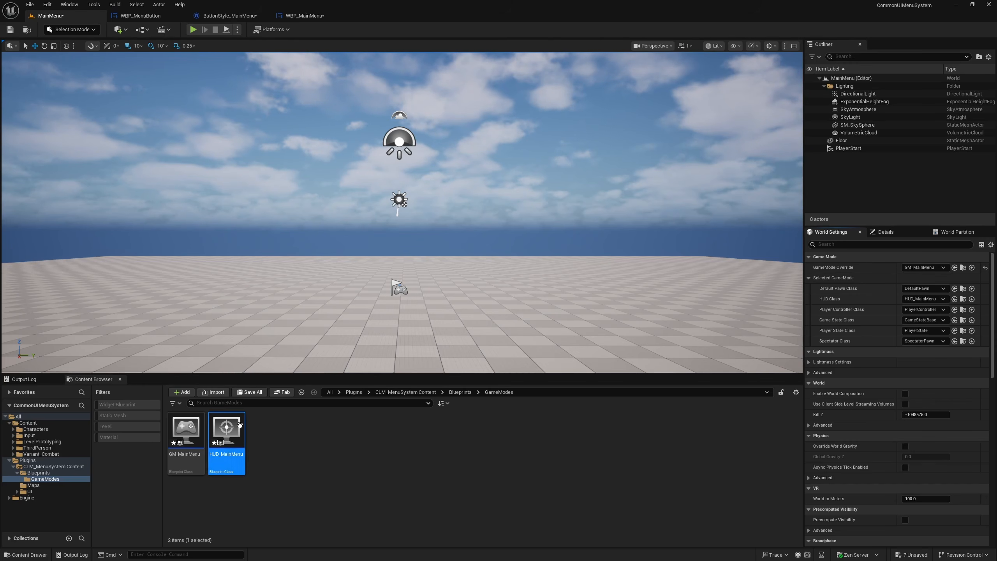
# - Open the HUD_MainMenu blueprint for editing and display its Event Graph
pyautogui.doubleClick(227, 423)
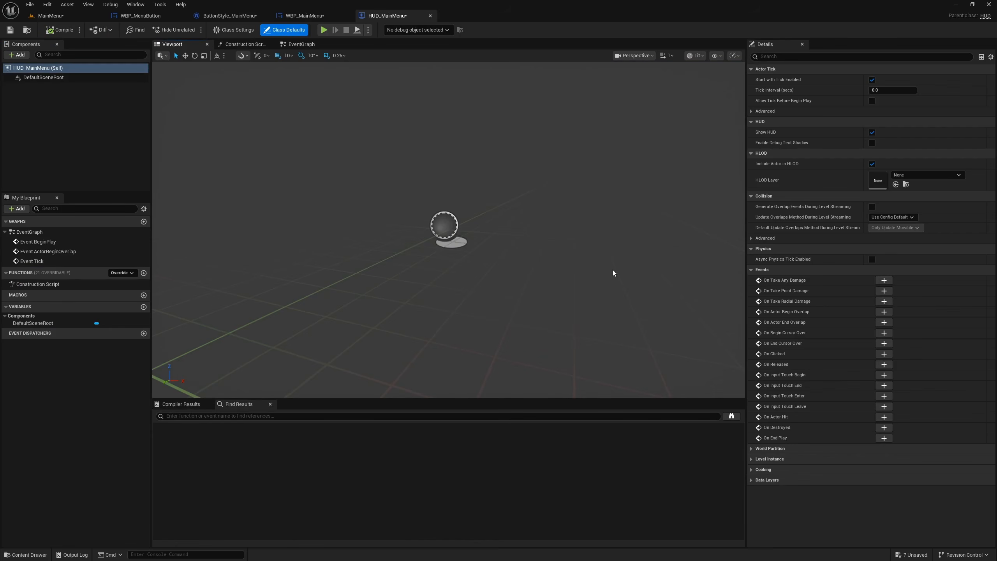
pyautogui.click(299, 44)
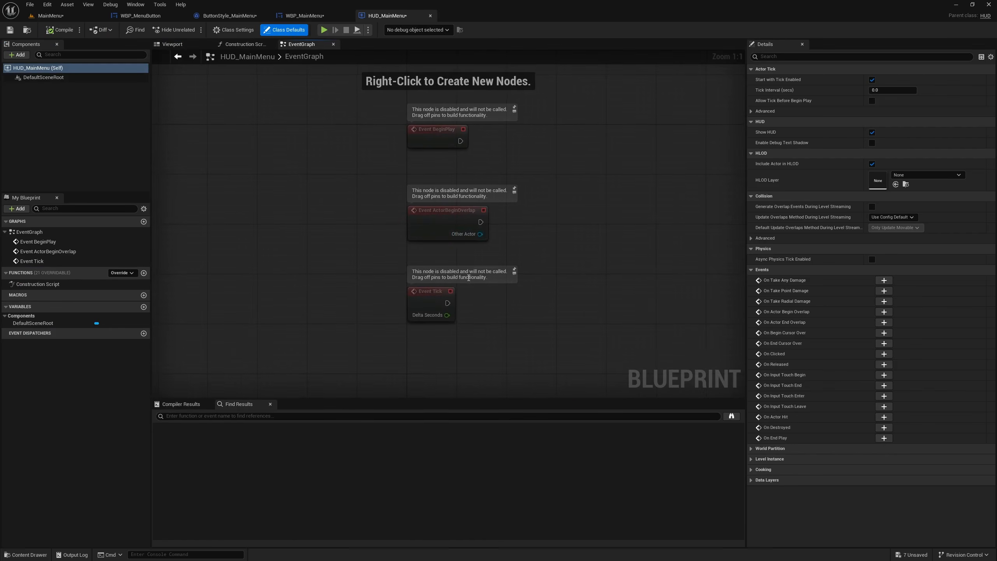
pyautogui.moveTo(267, 174); pyautogui.dragTo(416, 339)
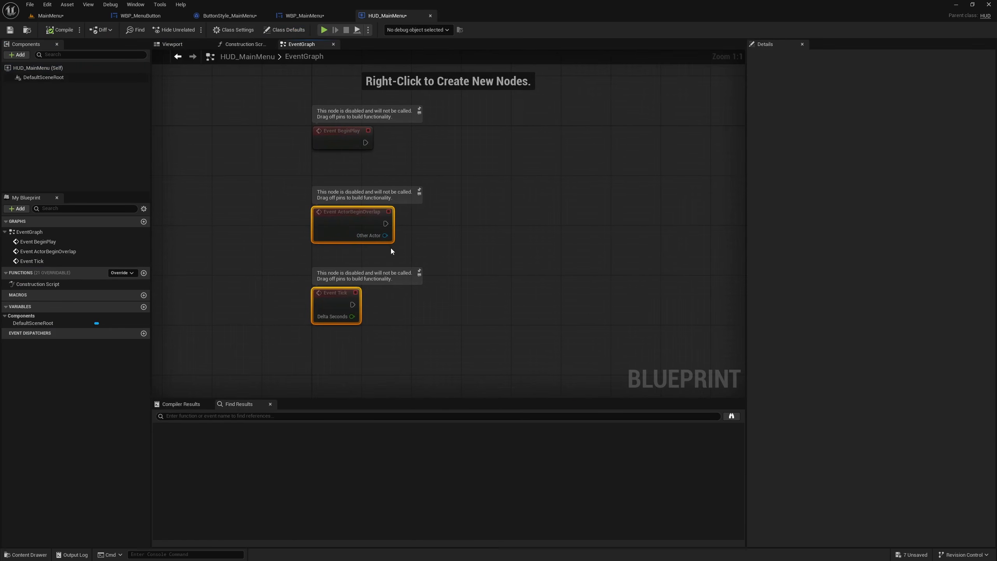
pyautogui.moveTo(367, 182); pyautogui.dragTo(299, 198, button='right')
pyautogui.moveTo(225, 207); pyautogui.dragTo(464, 399)
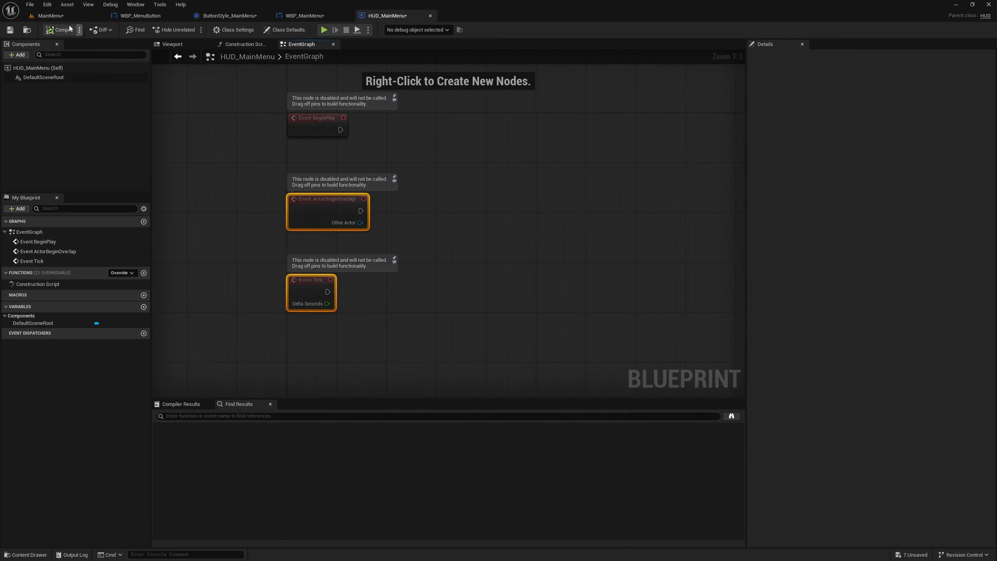
pyautogui.moveTo(205, 142); pyautogui.dragTo(368, 291)
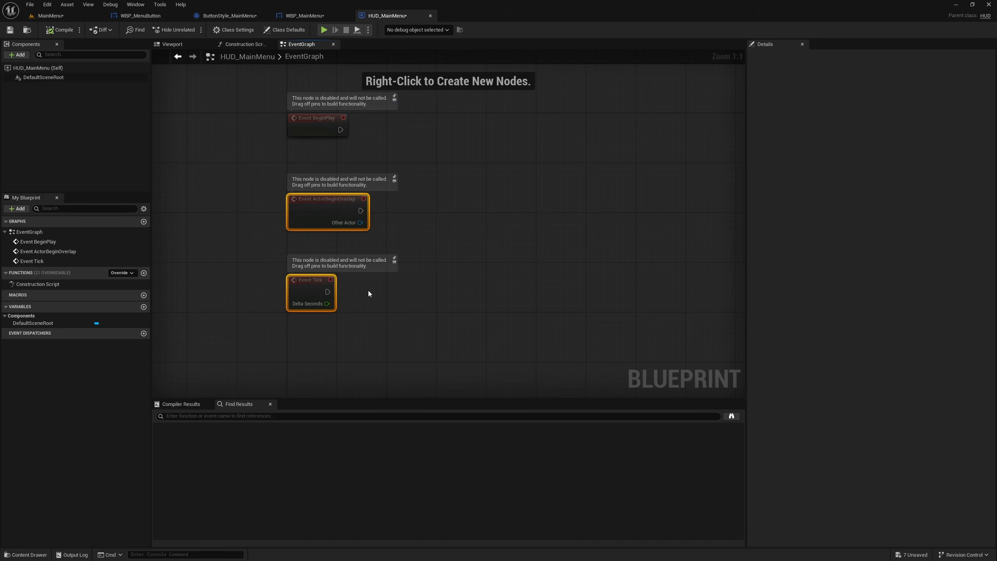
pyautogui.click(319, 201)
pyautogui.moveTo(212, 204); pyautogui.dragTo(220, 293, button='right')
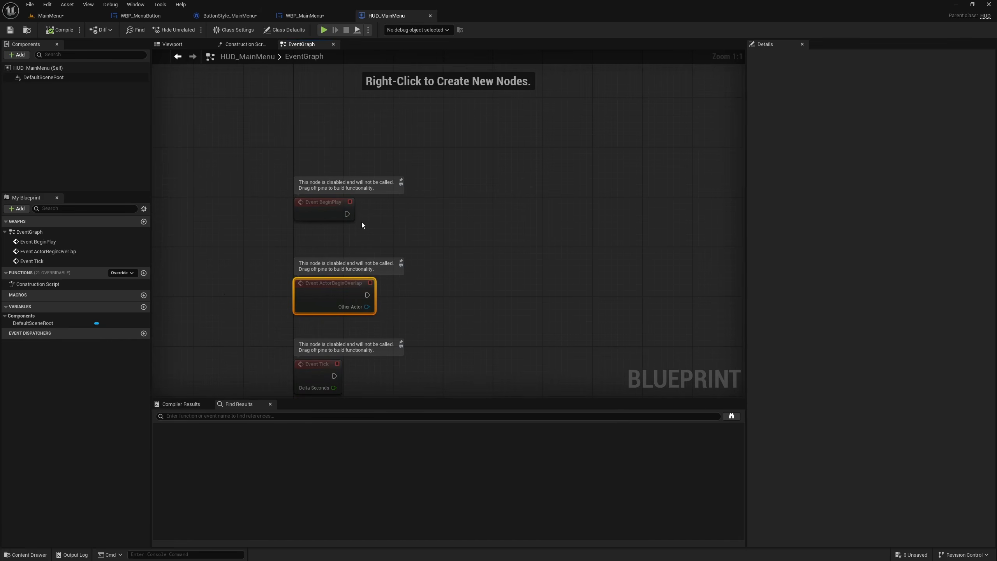
pyautogui.click(498, 264)
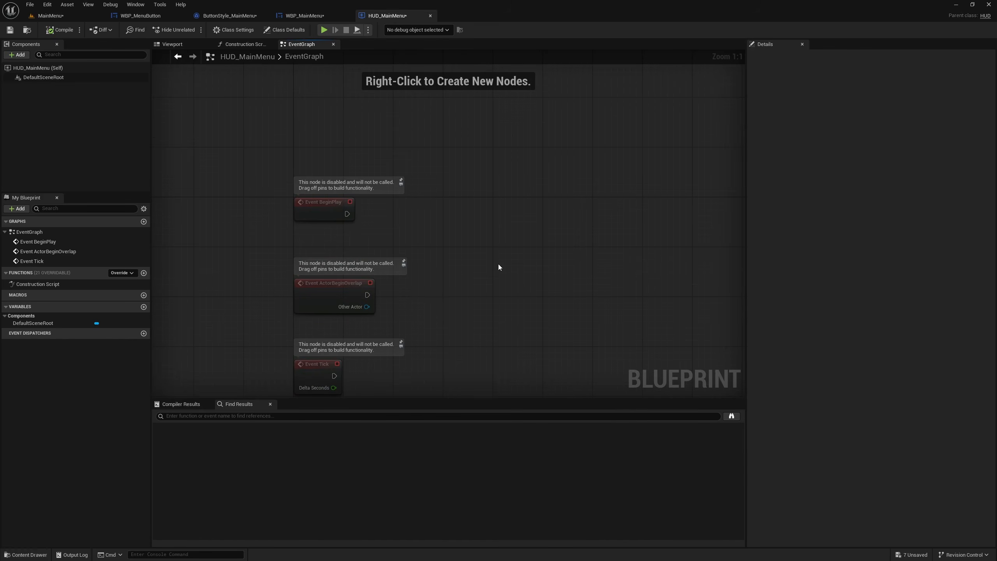
# - Delete the Event ActorBeginOverlap and Event Tick nodes from the Event Graph, keeping only Event BeginPlay
pyautogui.press('Delete')
pyautogui.moveTo(256, 296); pyautogui.dragTo(383, 386)
pyautogui.press('Delete')
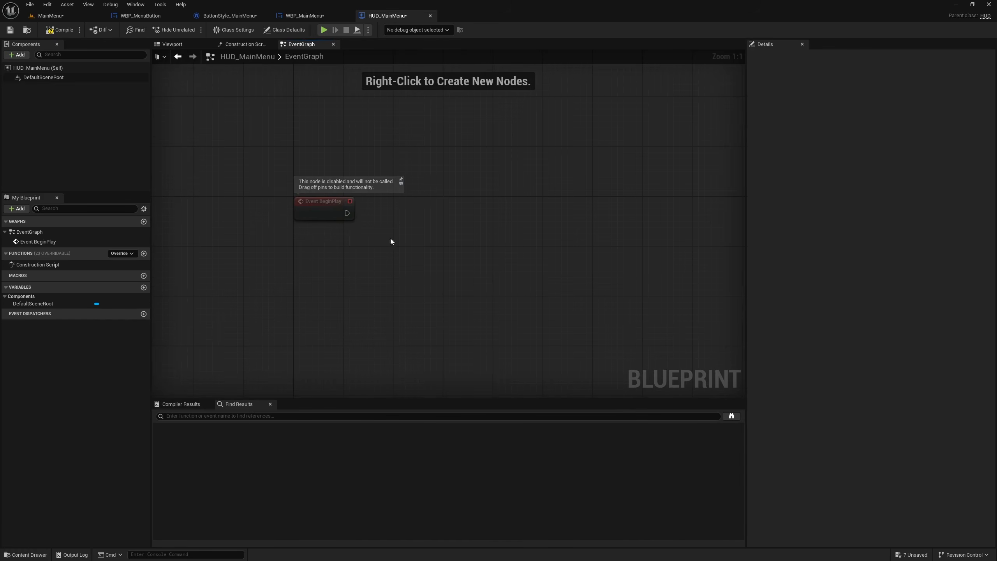
# - Add a Create Widget node executed from Event BeginPlay and align it with the event
pyautogui.moveTo(346, 217); pyautogui.dragTo(415, 226)
pyautogui.write('c')
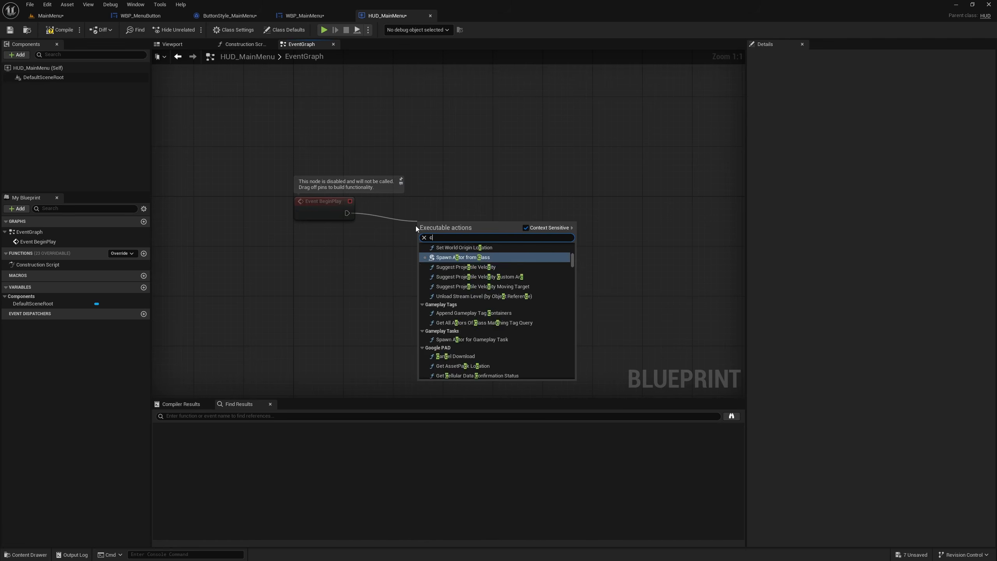
pyautogui.write('reate widget')
pyautogui.press('Return')
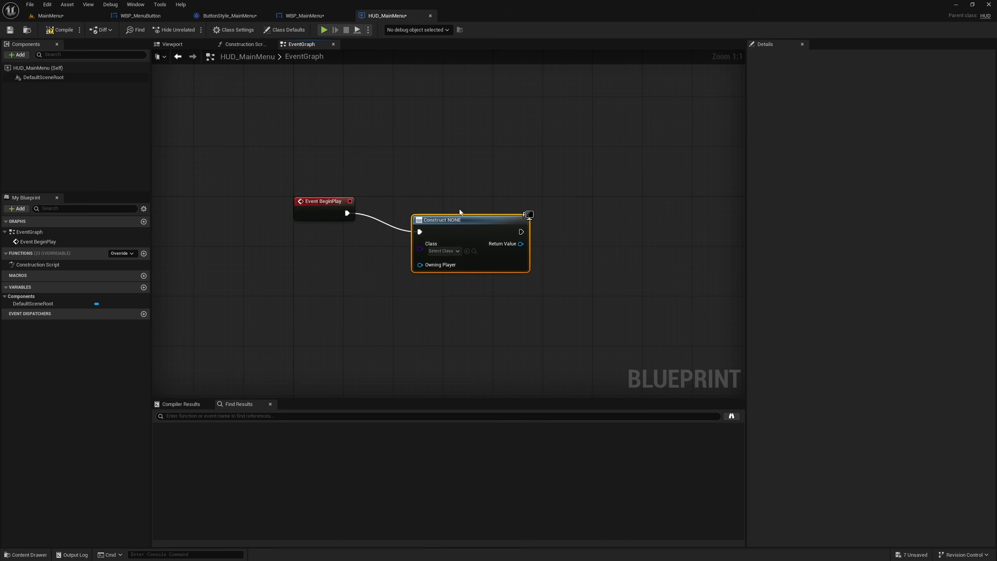
pyautogui.moveTo(475, 235); pyautogui.dragTo(479, 196)
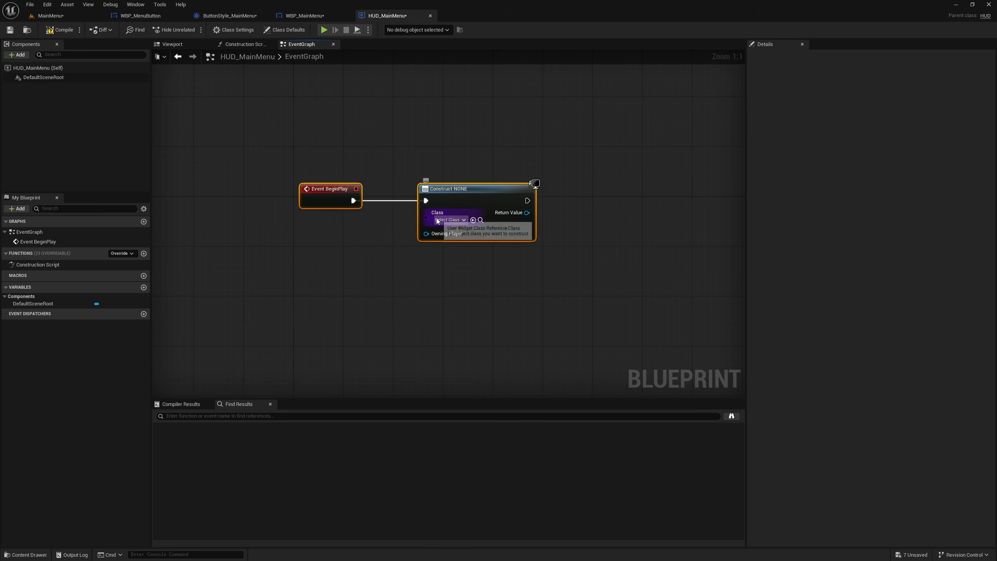
# - Set the Class of the Create Widget node to WBP_MainMenu
pyautogui.rightClick(430, 219)
pyautogui.click(413, 280)
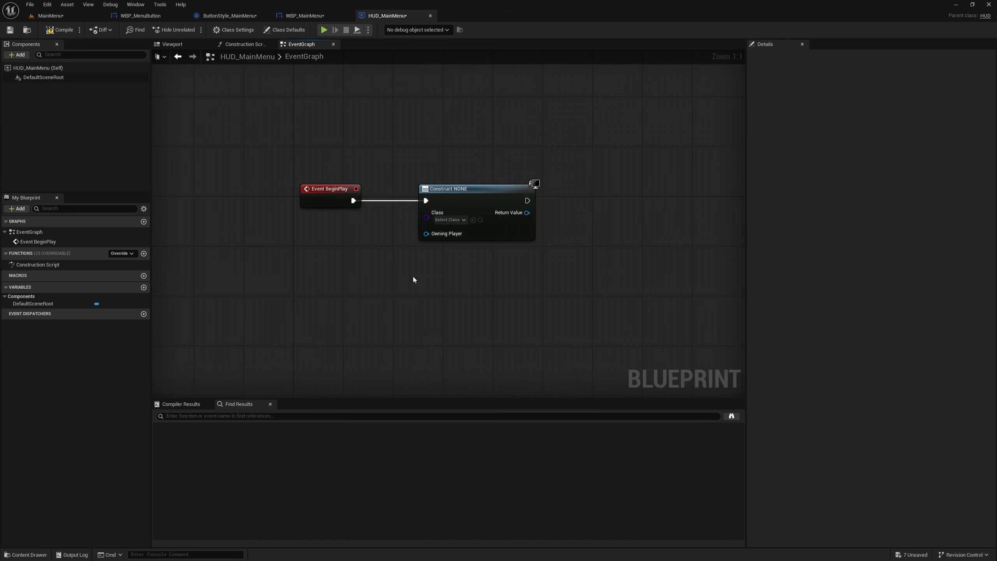
pyautogui.click(452, 221)
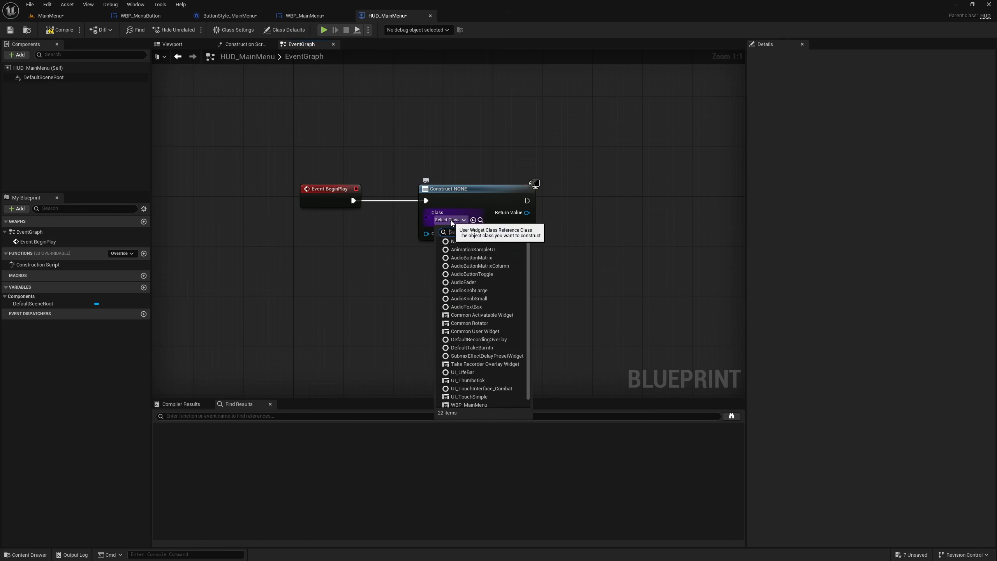
pyautogui.click(459, 405)
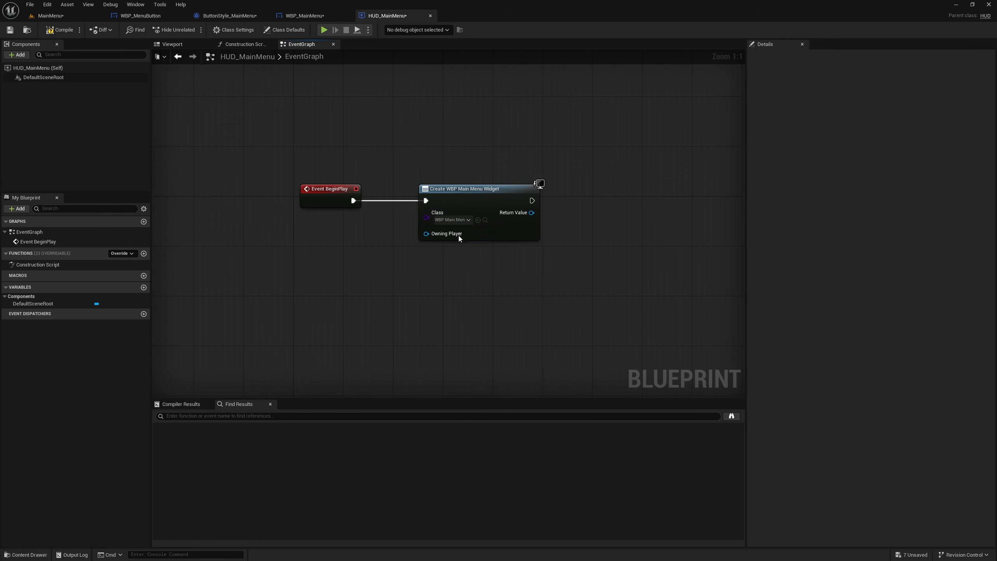
# - Promote the widget node's Class input to a variable named MainMenuClass, place its getter below Event BeginPlay, and compile the blueprint
pyautogui.rightClick(426, 218)
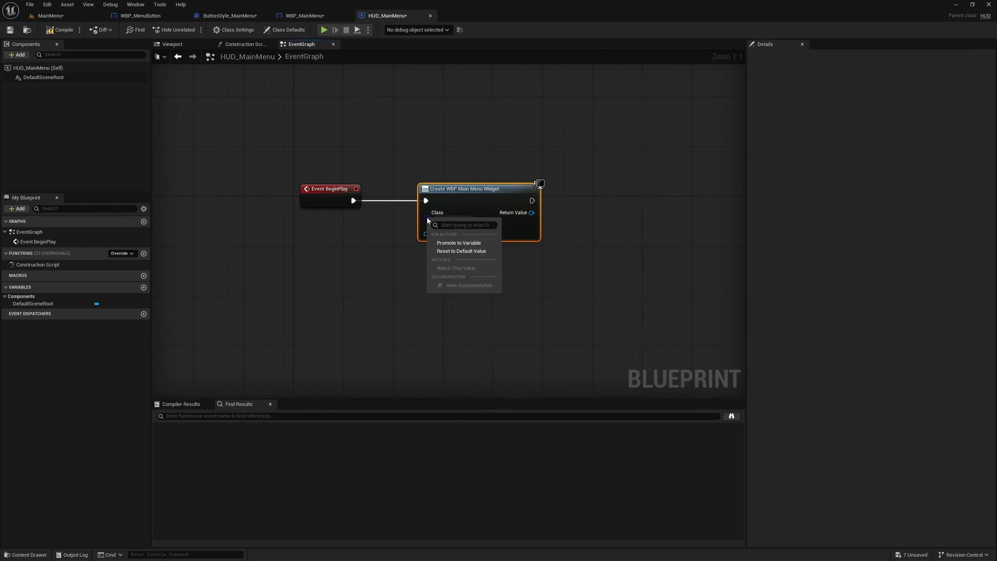
pyautogui.click(459, 242)
pyautogui.write('MainMenu')
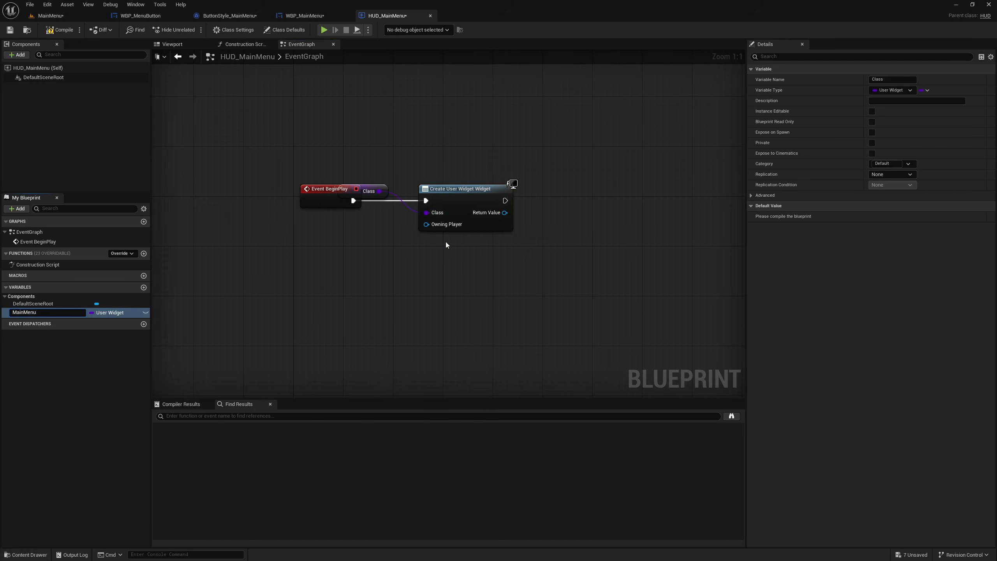
pyautogui.write('Class')
pyautogui.press('Return')
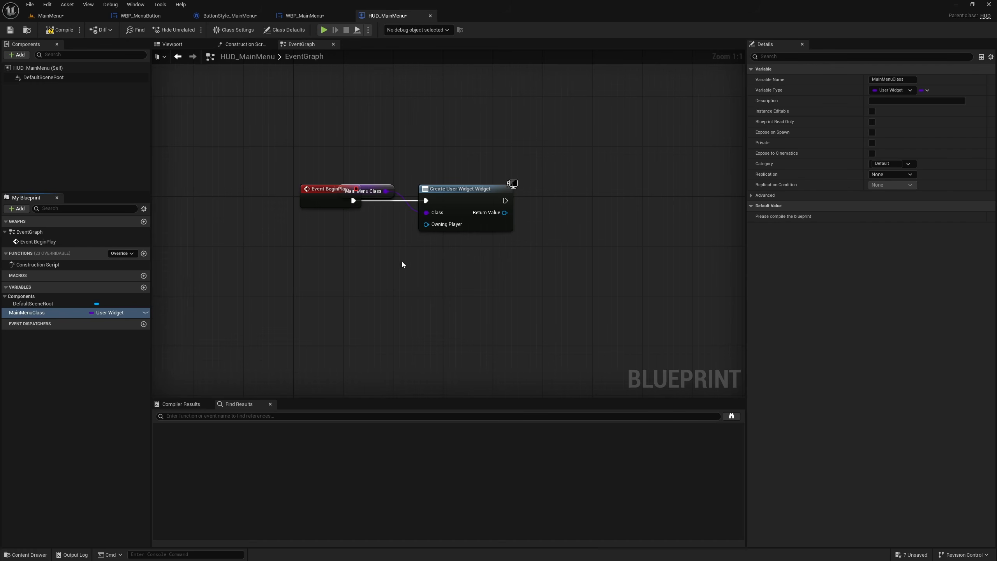
pyautogui.moveTo(353, 188); pyautogui.dragTo(348, 232)
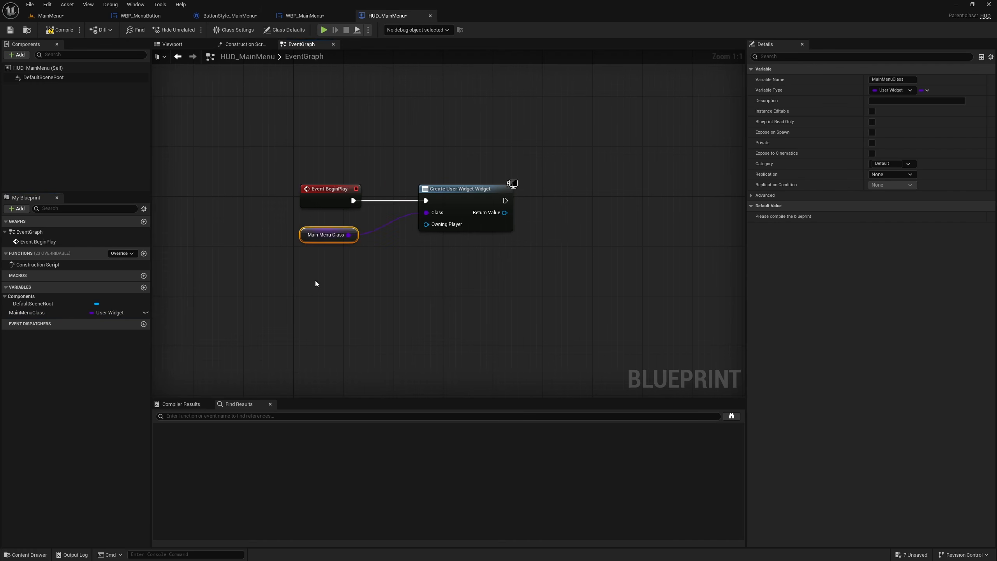
pyautogui.click(58, 29)
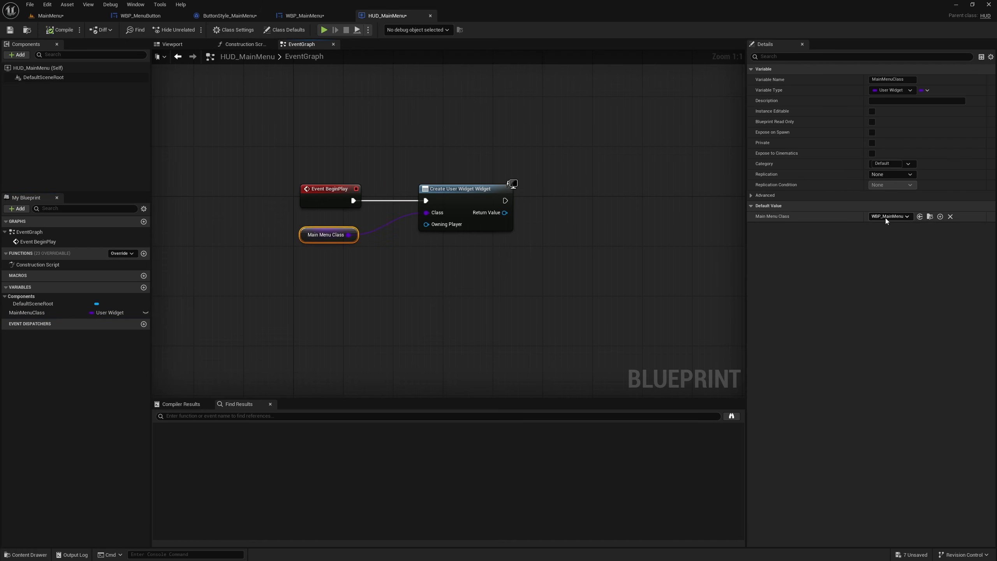
# - Feed the widget node's Owning Player from a Get Player Controller node and place it below the Main Menu Class getter
pyautogui.moveTo(420, 329); pyautogui.dragTo(331, 343, button='right')
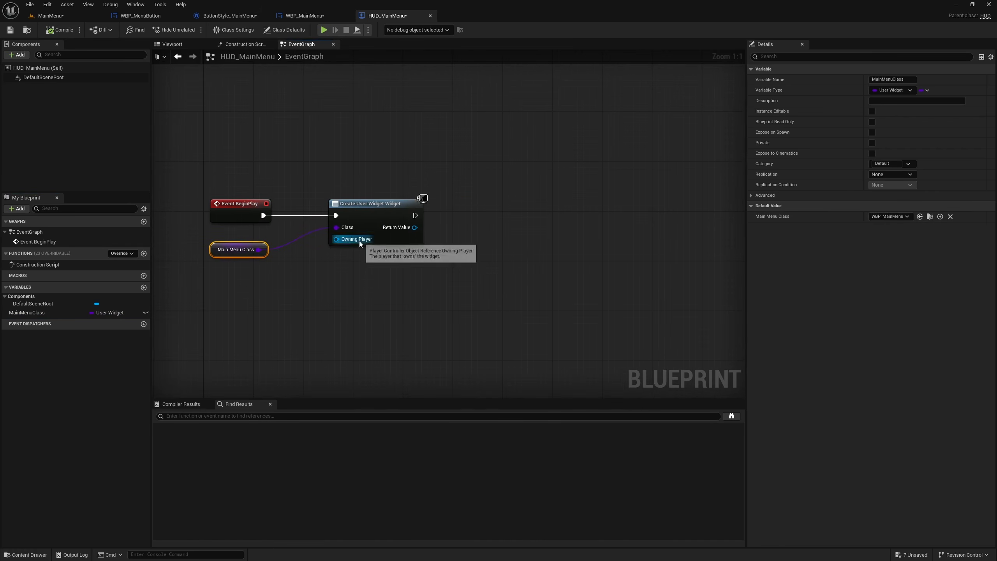
pyautogui.moveTo(337, 238); pyautogui.dragTo(293, 298)
pyautogui.write('getplayerc')
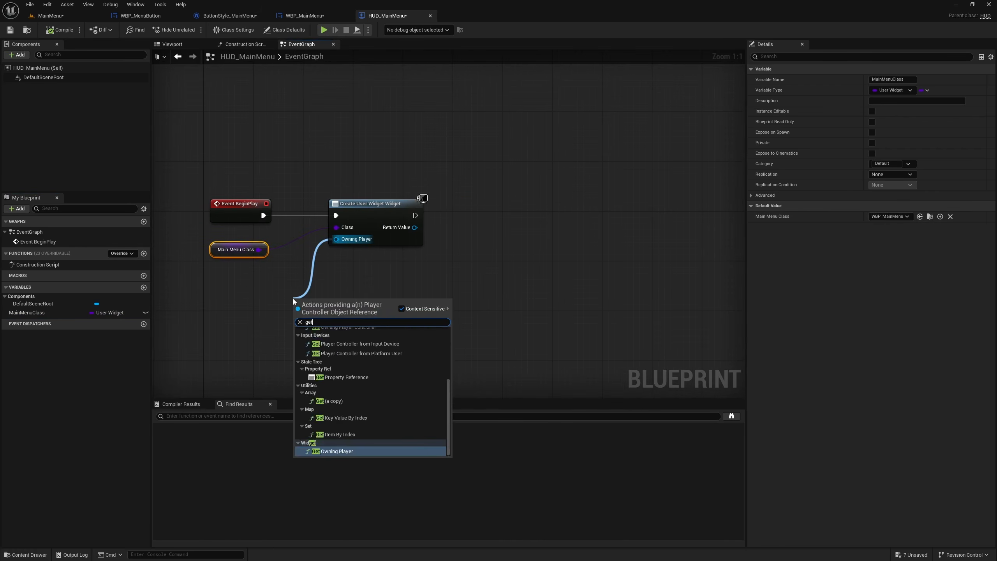
pyautogui.press('Return')
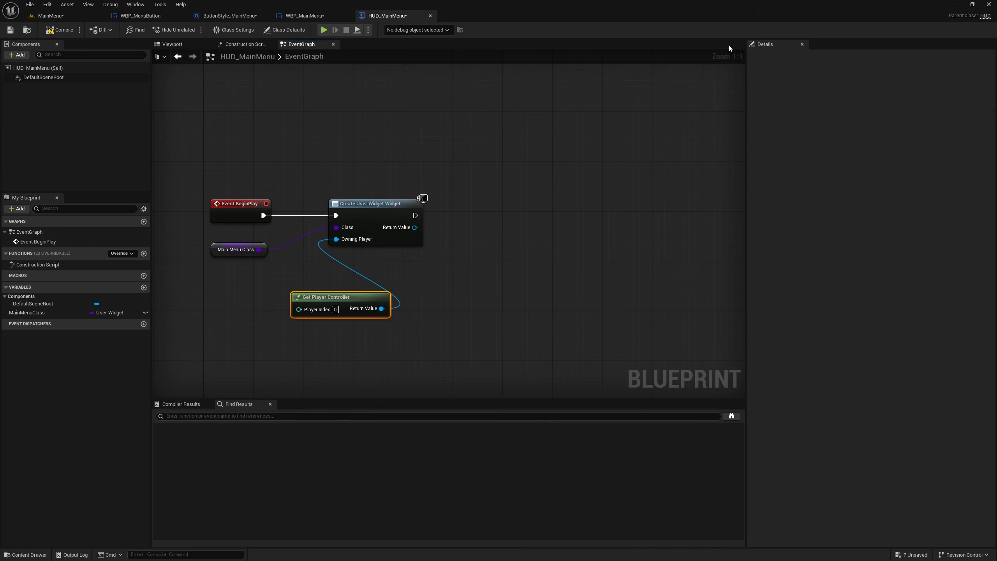
pyautogui.moveTo(352, 297); pyautogui.dragTo(235, 271)
# - Add an Add to Viewport node for the created widget's Return Value and align it with the execution line
pyautogui.moveTo(306, 331); pyautogui.dragTo(377, 298, button='right')
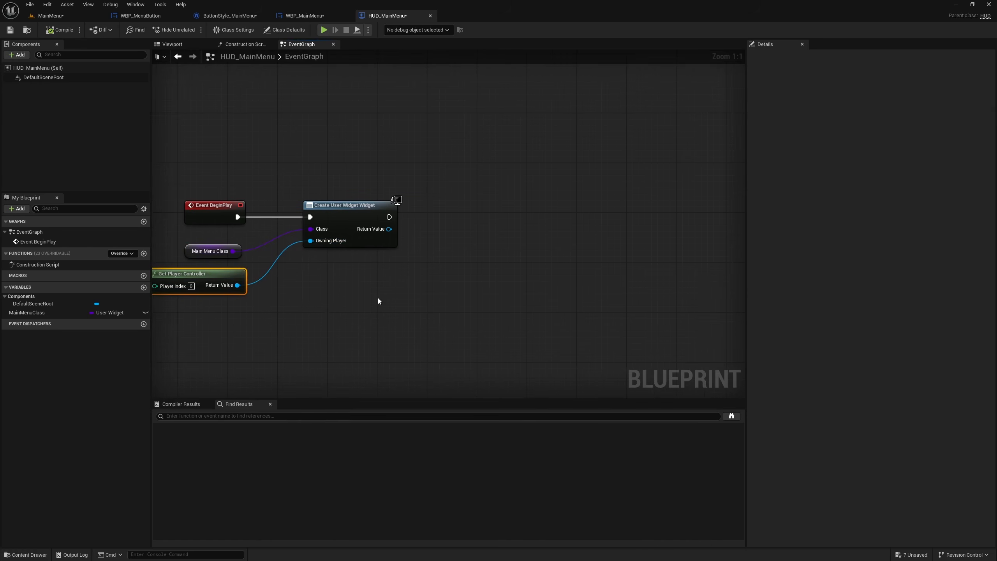
pyautogui.moveTo(388, 229); pyautogui.dragTo(466, 227)
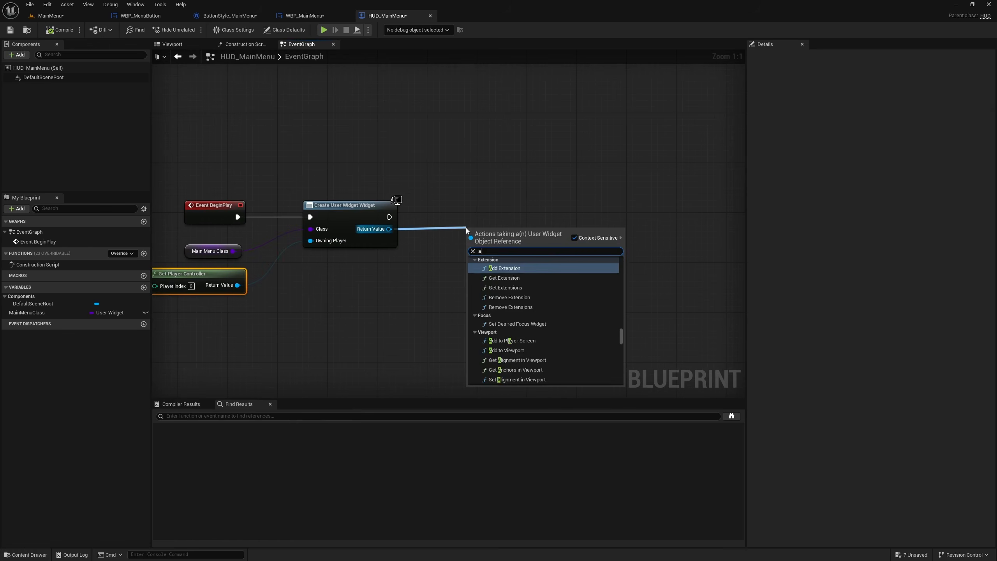
pyautogui.write('addtov')
pyautogui.press('Return')
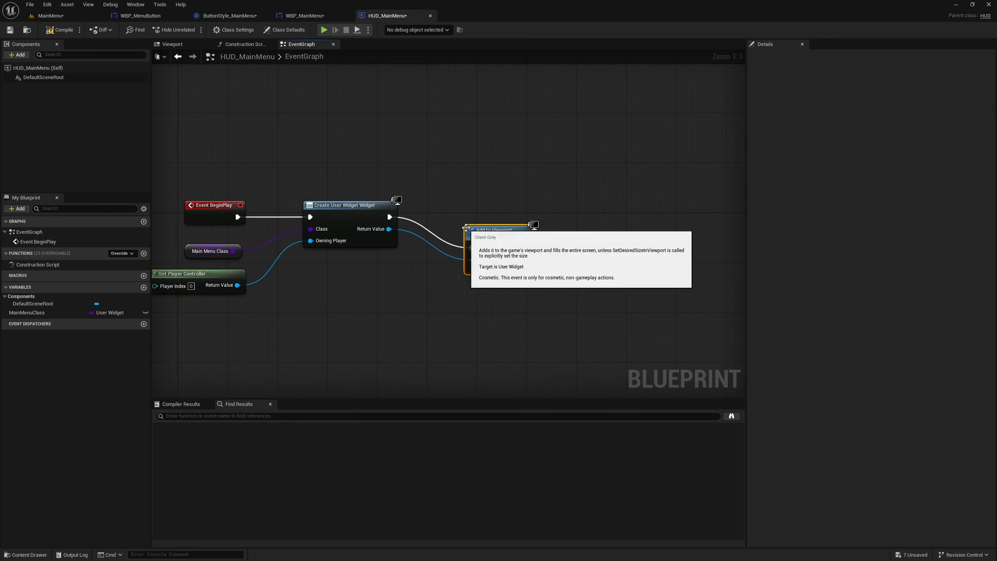
pyautogui.moveTo(515, 243); pyautogui.dragTo(534, 212)
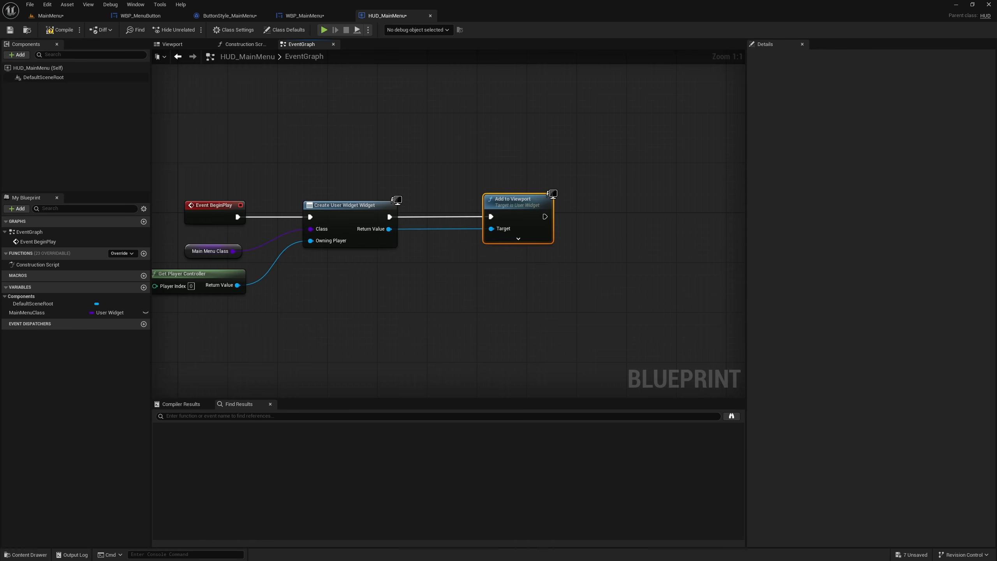
pyautogui.moveTo(557, 282); pyautogui.dragTo(463, 248, button='right')
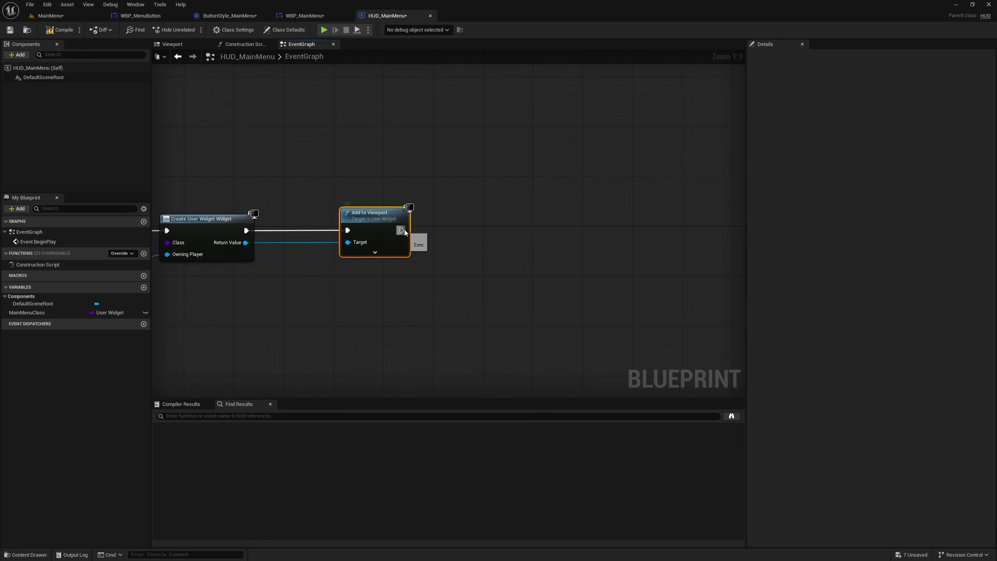
pyautogui.moveTo(404, 230); pyautogui.dragTo(489, 230)
pyautogui.write('set')
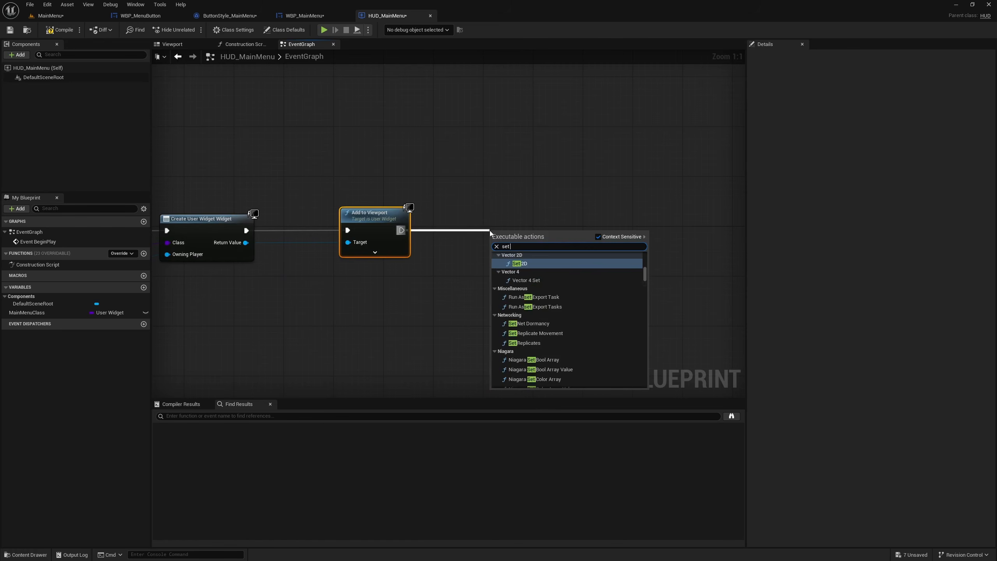
# - Extend the Get Player Controller return value with a reroute node placed past the Add to Viewport node
pyautogui.moveTo(258, 304); pyautogui.dragTo(445, 287, button='right')
pyautogui.moveTo(282, 281); pyautogui.dragTo(645, 282)
pyautogui.write('rer')
pyautogui.press('Return')
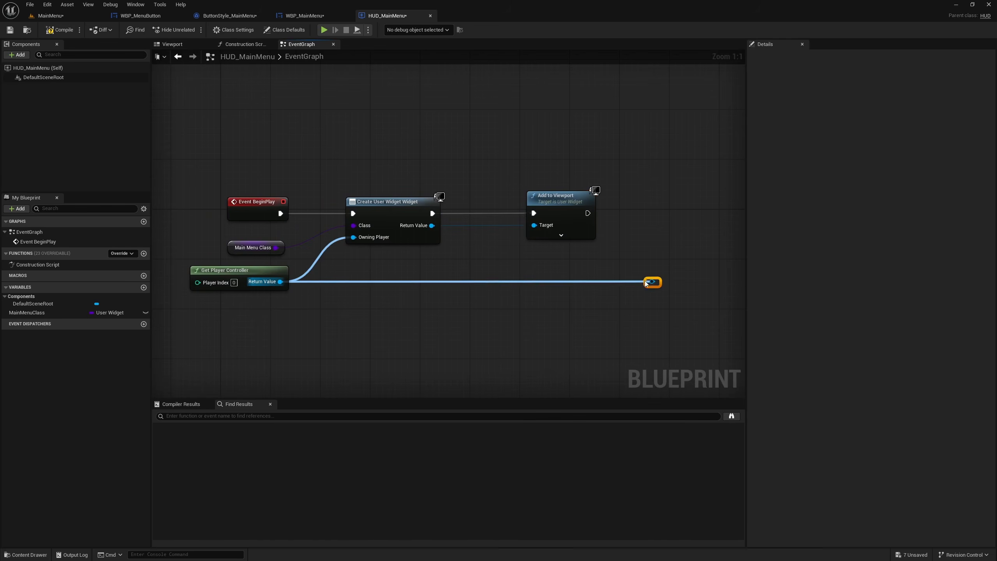
# - Add a Set Input Mode UI Only node from the player controller reroute and execute it after Add to Viewport
pyautogui.moveTo(554, 304); pyautogui.dragTo(316, 329, button='right')
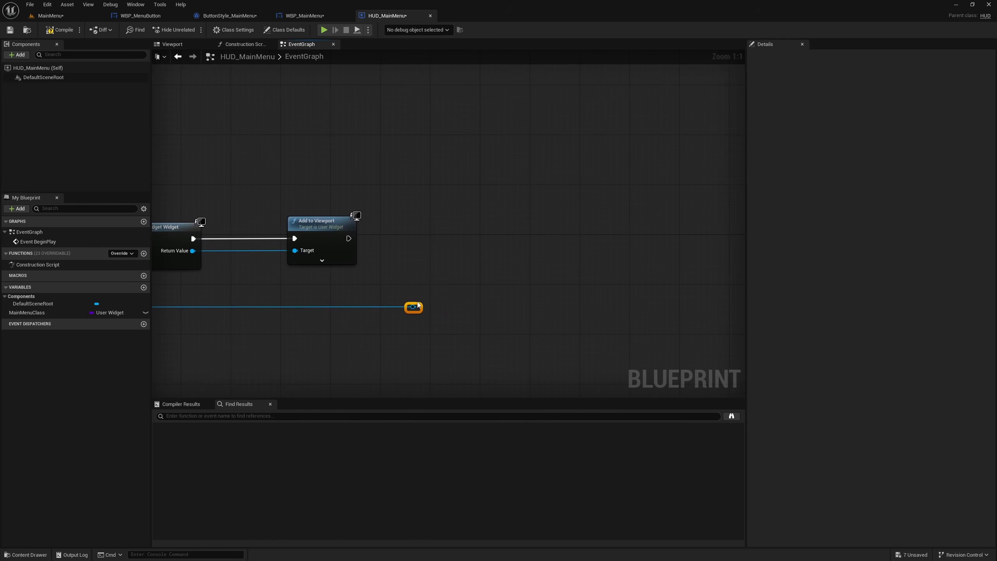
pyautogui.moveTo(418, 306); pyautogui.dragTo(442, 274)
pyautogui.write('set inpu')
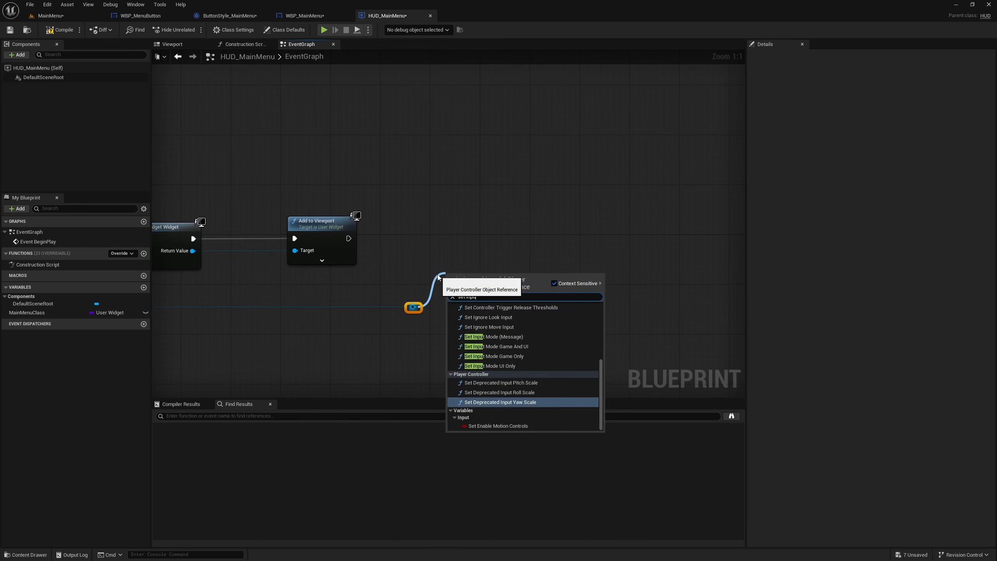
pyautogui.write('tmo')
pyautogui.press('Down')
pyautogui.press('Down')
pyautogui.press('Down')
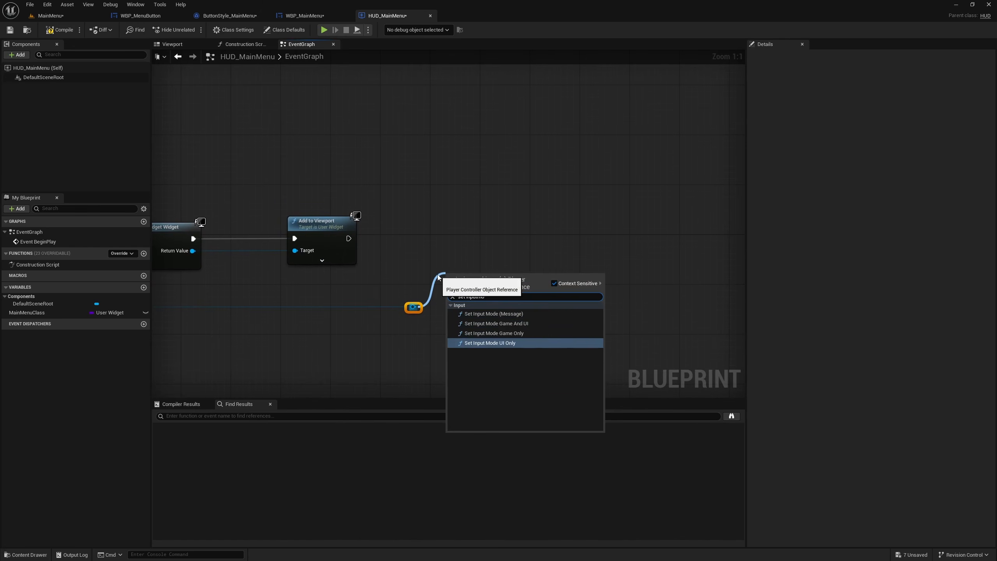
pyautogui.press('Return')
pyautogui.moveTo(349, 239); pyautogui.dragTo(519, 236)
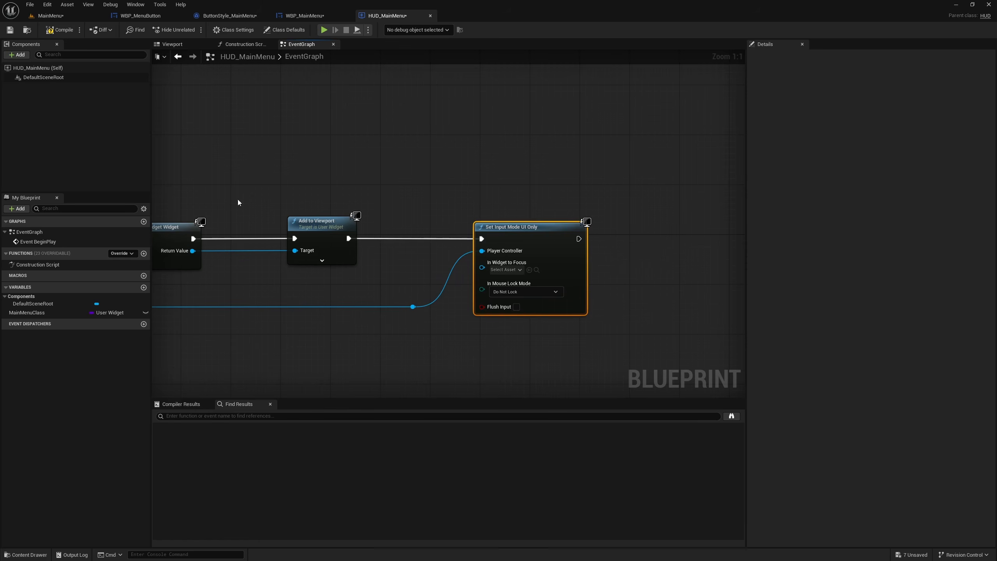
pyautogui.click(520, 291)
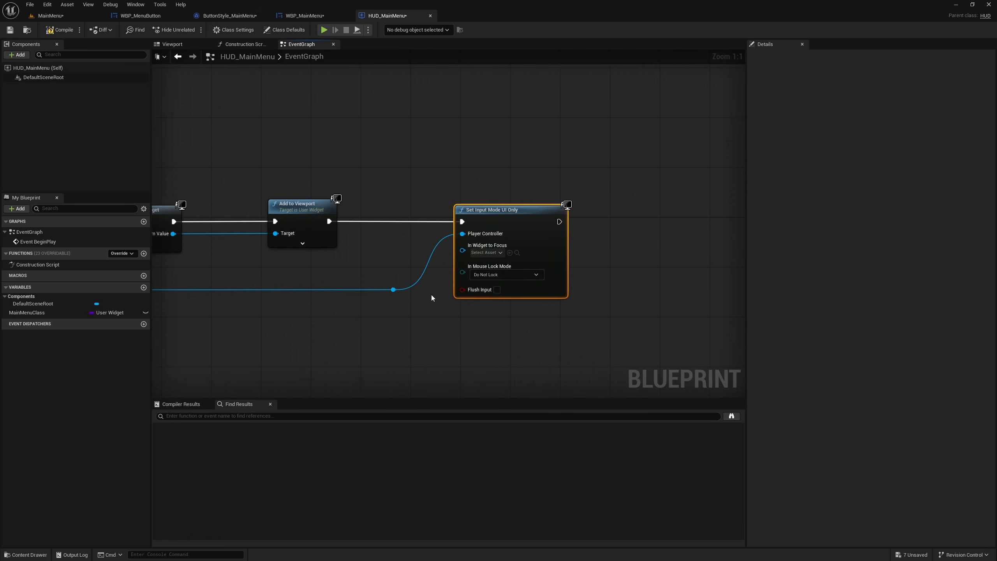
# - Connect the created widget's Return Value to In Widget to Focus through two reroute nodes and straighten the wire between them
pyautogui.moveTo(243, 251); pyautogui.dragTo(318, 255, button='right')
pyautogui.doubleClick(309, 244)
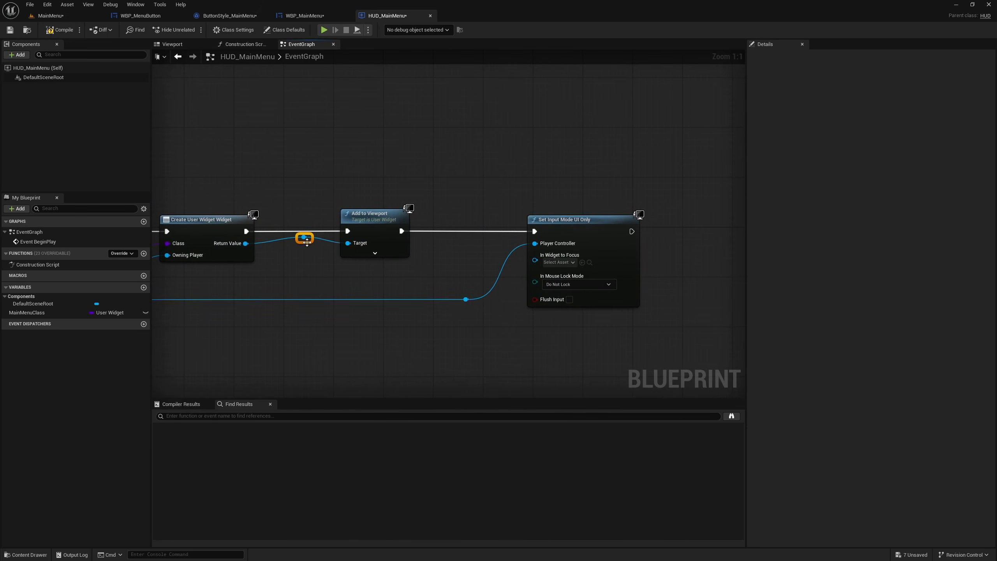
pyautogui.moveTo(309, 244); pyautogui.dragTo(535, 255)
pyautogui.doubleClick(466, 257)
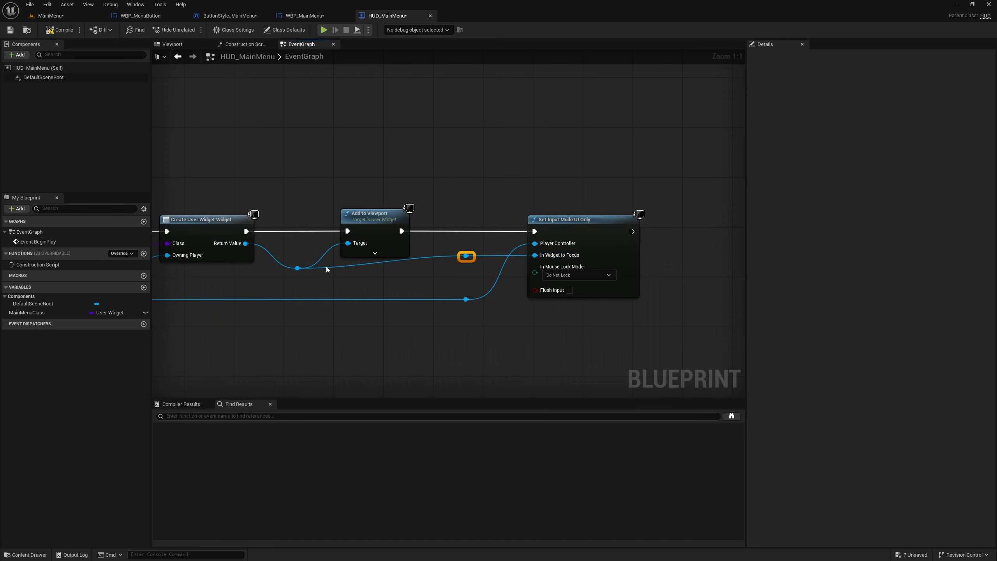
pyautogui.press('q')
pyautogui.moveTo(447, 255); pyautogui.dragTo(493, 331)
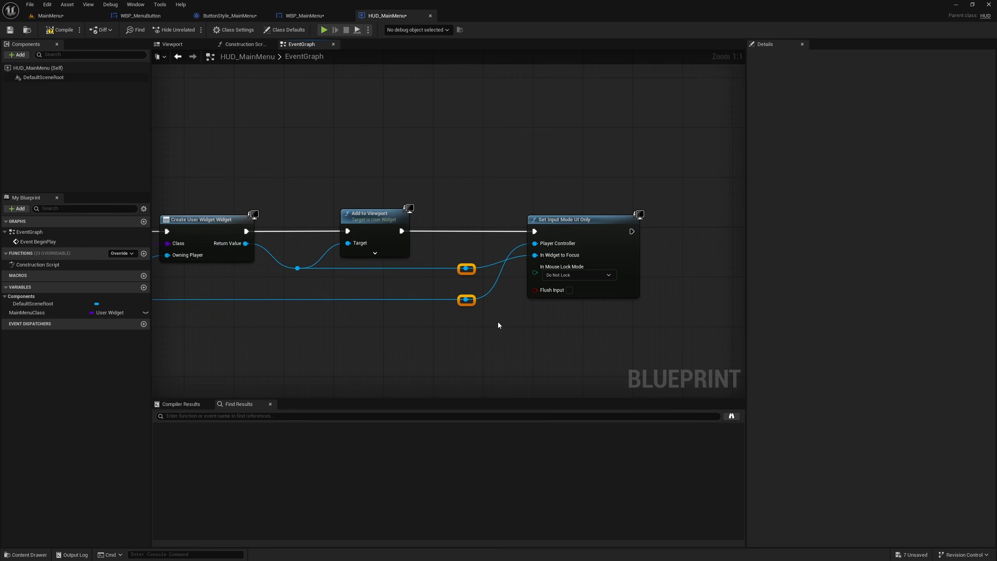
# - Add a Set Show Mouse Cursor node for the player controller after Set Input Mode UI Only, with a reroute on its Target wire
pyautogui.moveTo(512, 313)
pyautogui.mouseDown(button='right')
pyautogui.moveTo(483, 312)
pyautogui.moveTo(502, 327)
pyautogui.mouseUp(button='right')
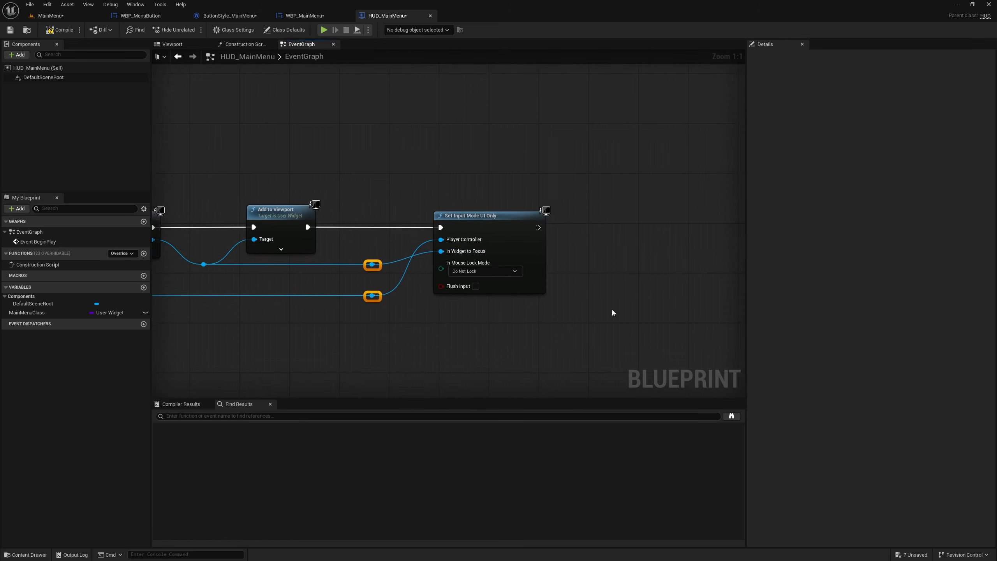
pyautogui.moveTo(612, 311); pyautogui.dragTo(528, 330, button='right')
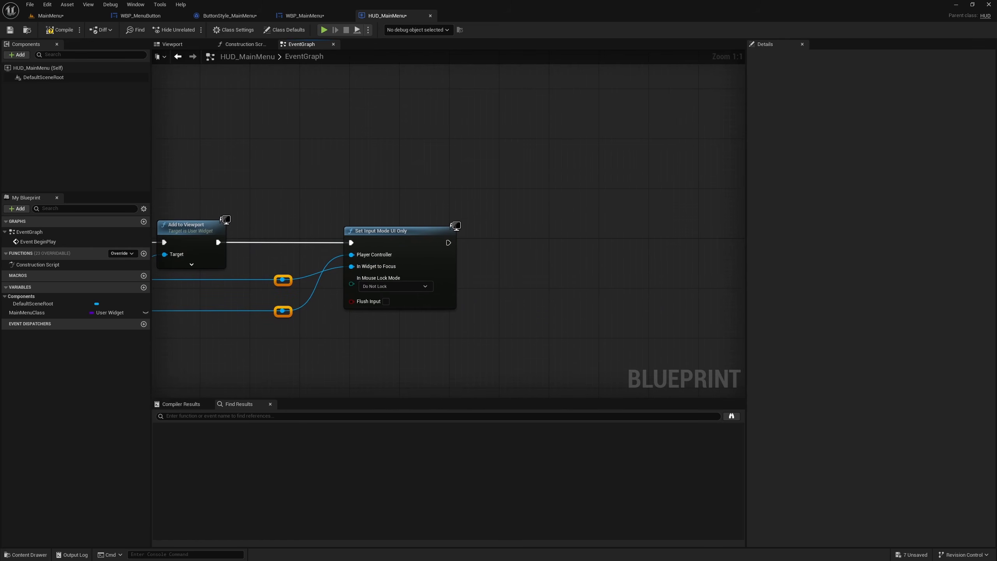
pyautogui.moveTo(312, 321); pyautogui.dragTo(329, 321, button='right')
pyautogui.moveTo(302, 311); pyautogui.dragTo(546, 302)
pyautogui.write('show mou')
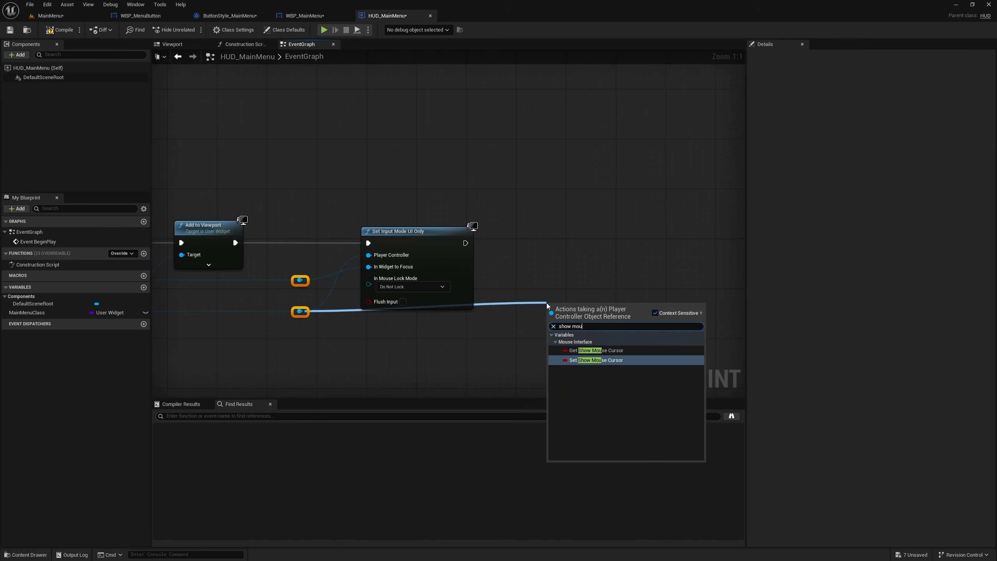
pyautogui.click(595, 360)
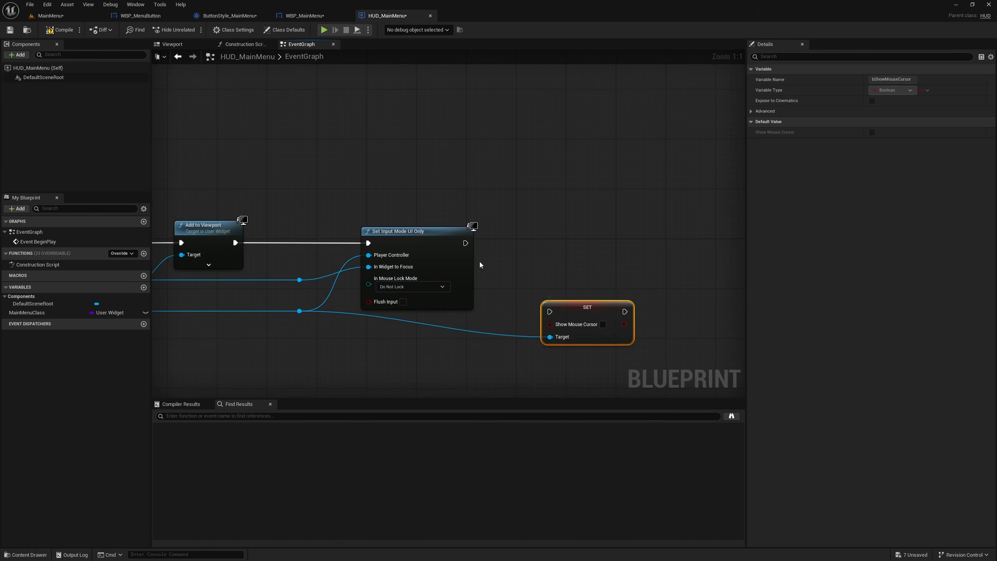
pyautogui.moveTo(465, 243); pyautogui.dragTo(595, 244)
pyautogui.doubleClick(521, 270)
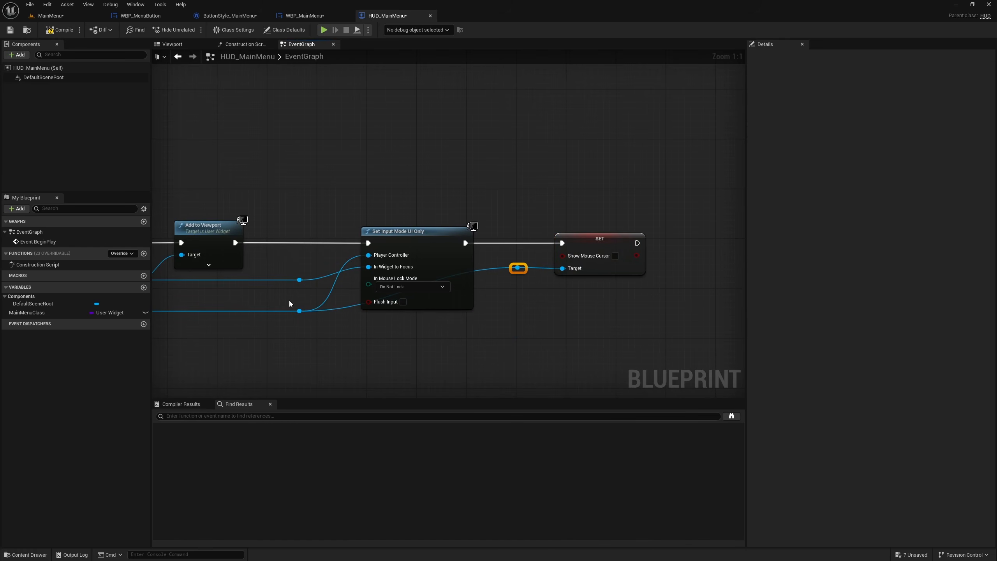
# - Straighten the wire between the player controller reroutes and enable Show Mouse Cursor on the SET node, compiling HUD_MainMenu
pyautogui.keyDown('ctrl'); pyautogui.click(299, 311); pyautogui.keyUp('ctrl')
pyautogui.press('q')
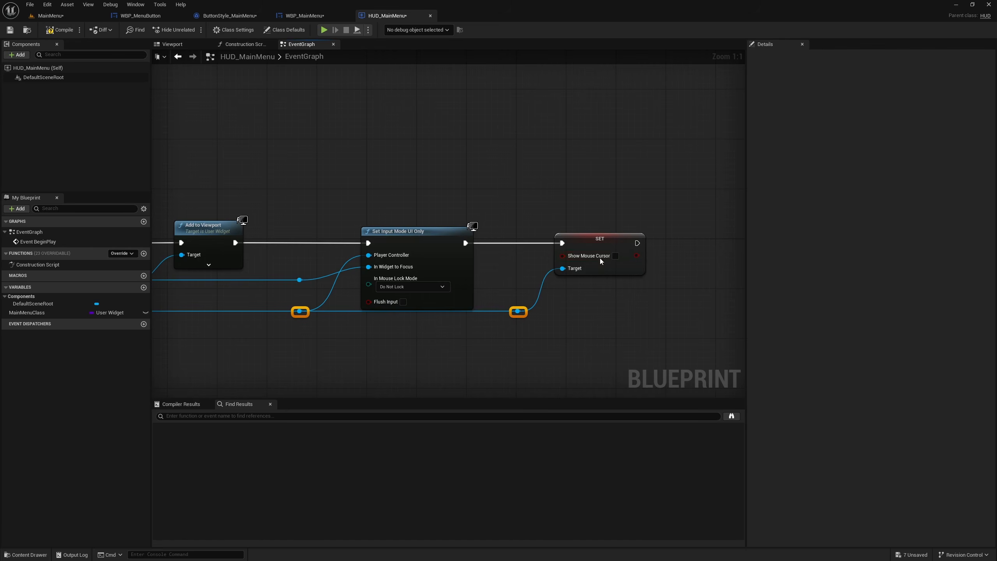
pyautogui.click(618, 256)
pyautogui.moveTo(533, 335); pyautogui.dragTo(663, 300, button='right')
pyautogui.scroll(-4, 630, 304)
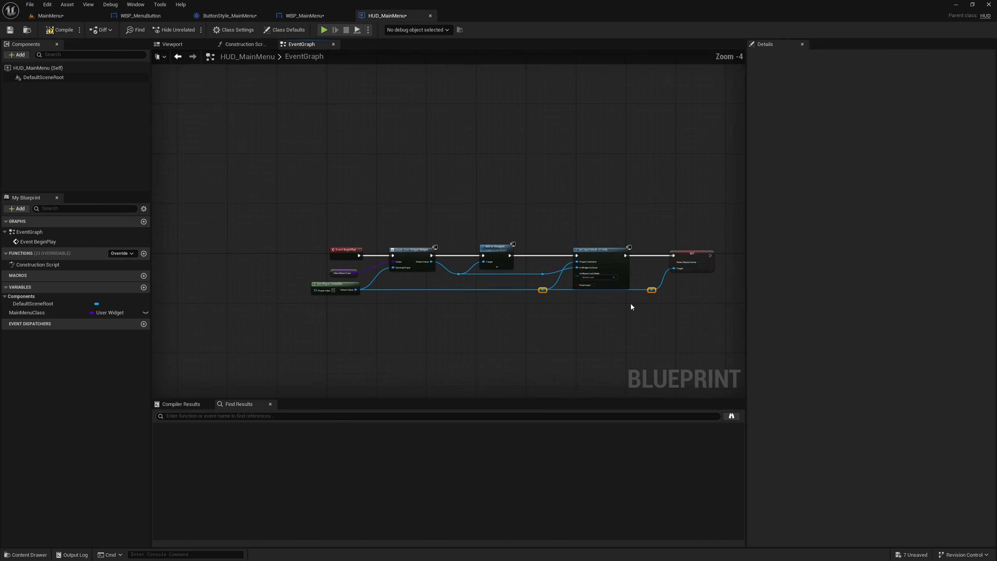
pyautogui.click(59, 31)
# - Play the MainMenu level full screen to check the main menu and mouse cursor, and stop the session
pyautogui.click(50, 15)
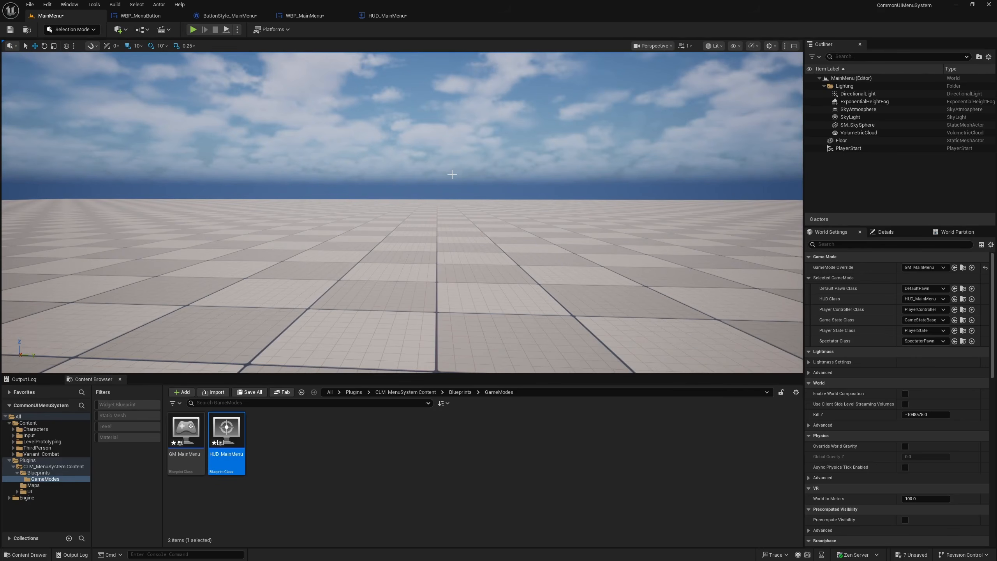
pyautogui.press('F11')
pyautogui.hotkey('alt', 'p')
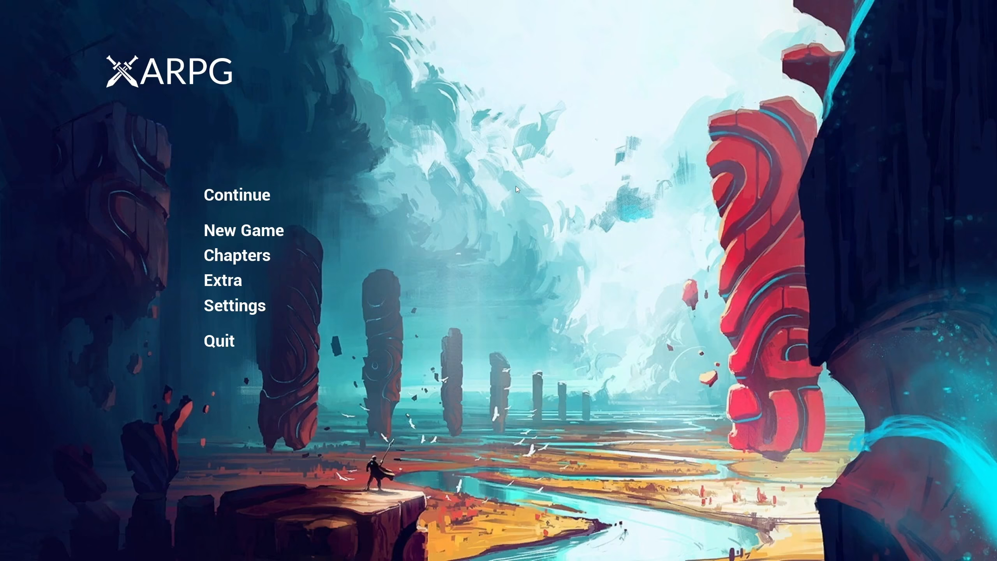
pyautogui.press('Escape')
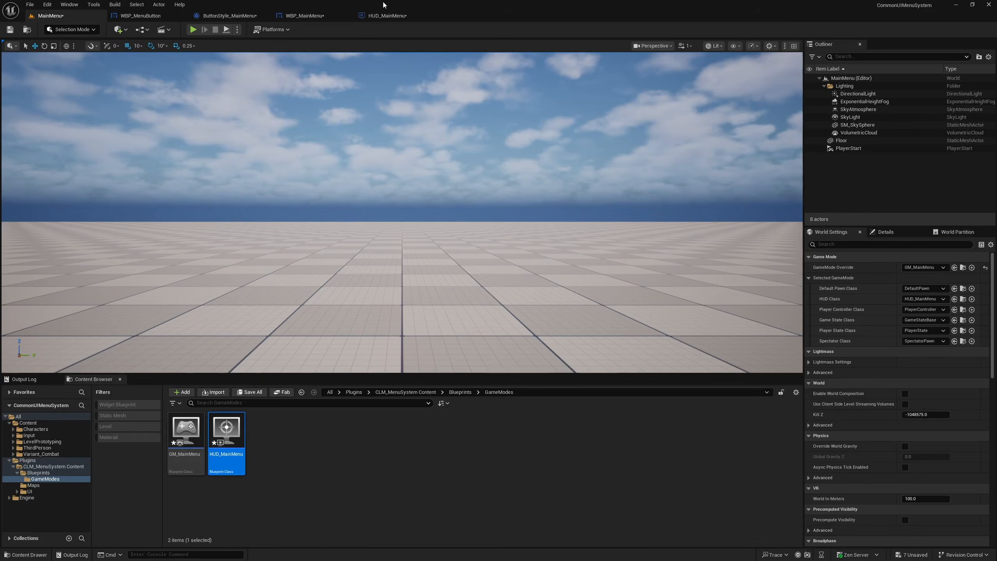
# - Set the Normal Hovered tint in ButtonStyle_MainMenu to light blue 00CBFF1A and compile the style
pyautogui.click(382, 17)
pyautogui.click(304, 17)
pyautogui.click(215, 17)
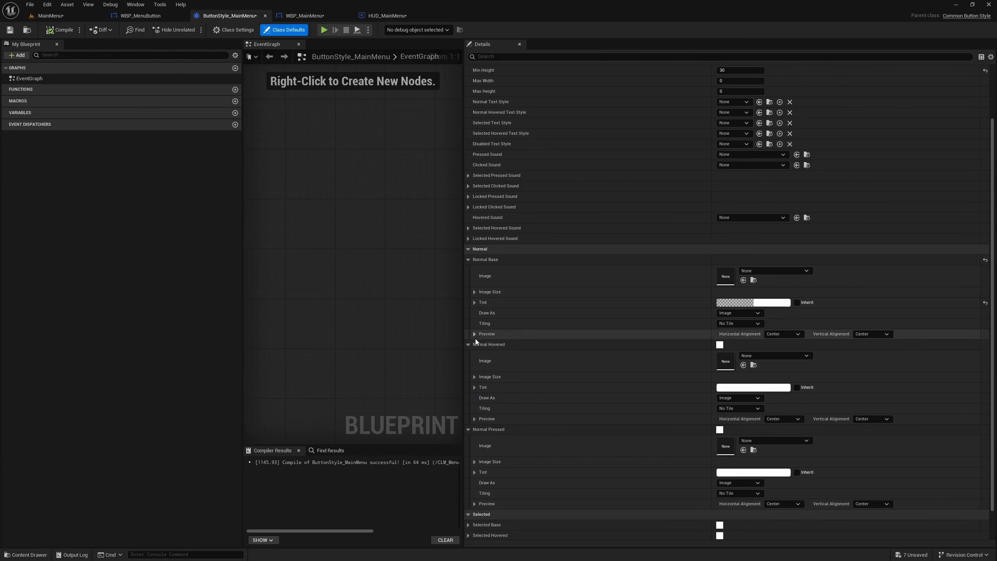
pyautogui.click(762, 388)
pyautogui.moveTo(790, 401); pyautogui.dragTo(771, 407)
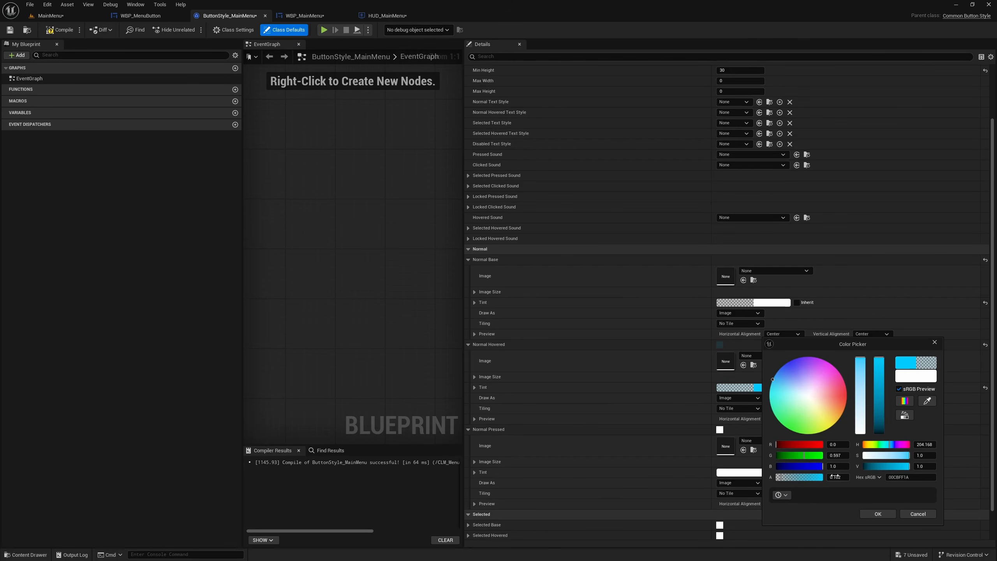
pyautogui.click(870, 513)
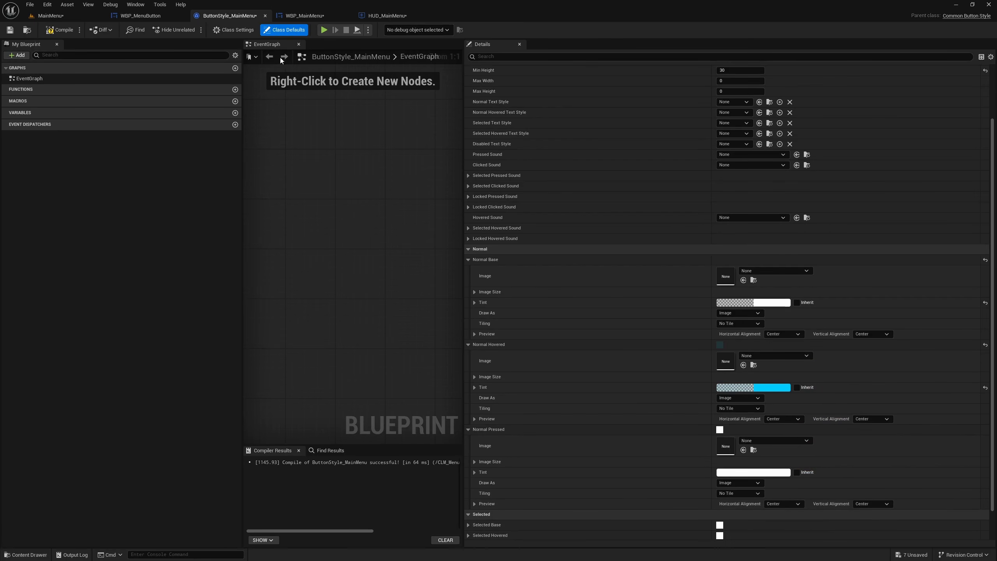
pyautogui.click(61, 33)
# - Play the MainMenu level full screen to test the hover highlight on the menu buttons, and stop the session
pyautogui.click(43, 17)
pyautogui.moveTo(302, 92); pyautogui.dragTo(302, 114, button='right')
pyautogui.press('F11')
pyautogui.hotkey('alt', 'p')
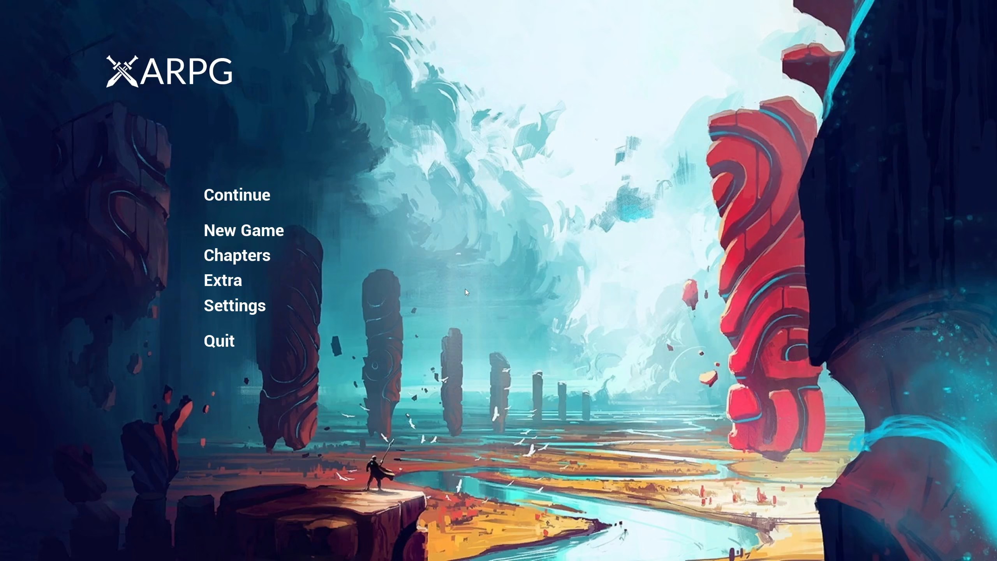
pyautogui.press('Escape')
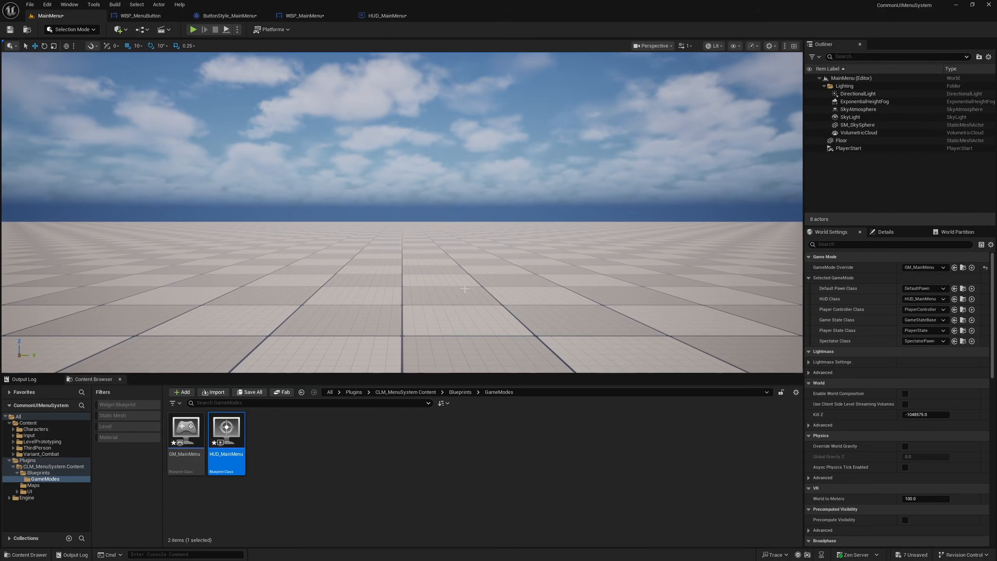
pyautogui.hotkey('alt', 'p')
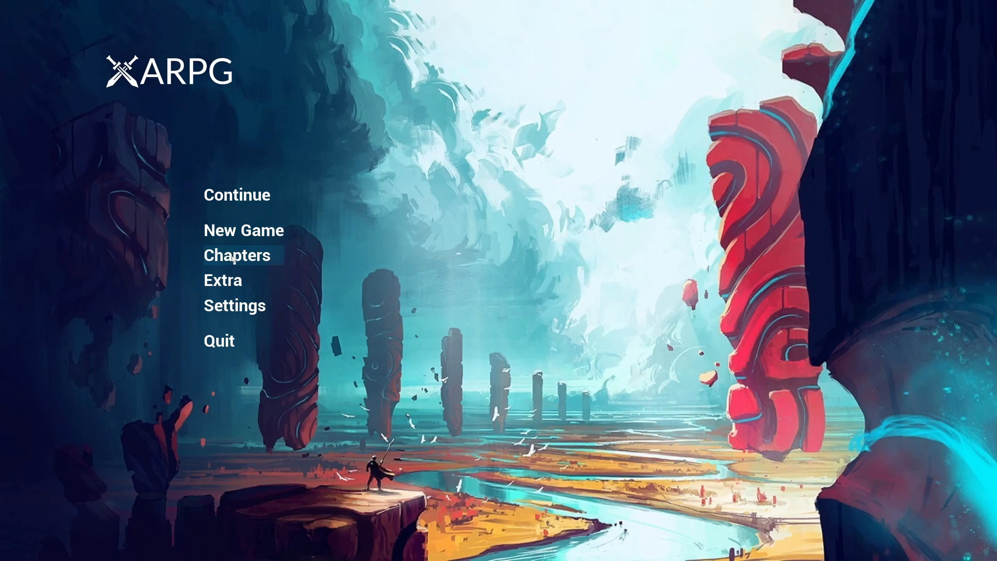
pyautogui.press('Escape')
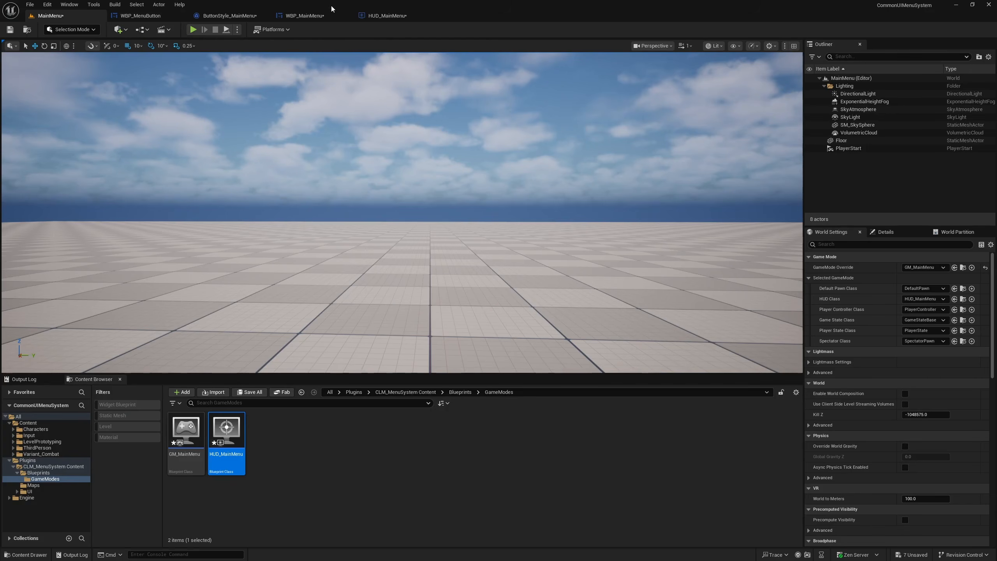
# - Copy the Normal Hovered tint to the Normal Pressed tint in ButtonStyle_MainMenu
pyautogui.click(375, 16)
pyautogui.click(310, 16)
pyautogui.click(222, 18)
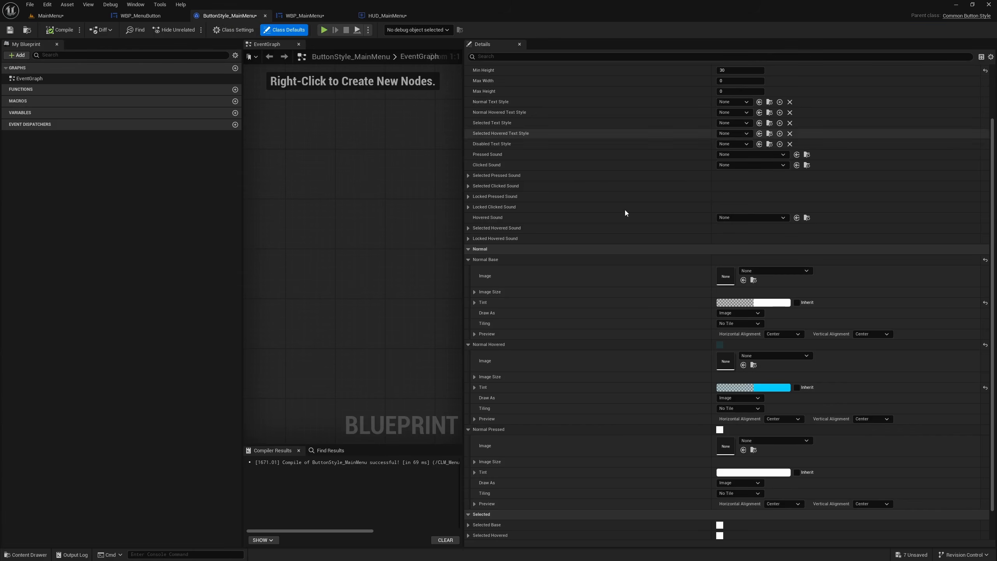
pyautogui.rightClick(777, 387)
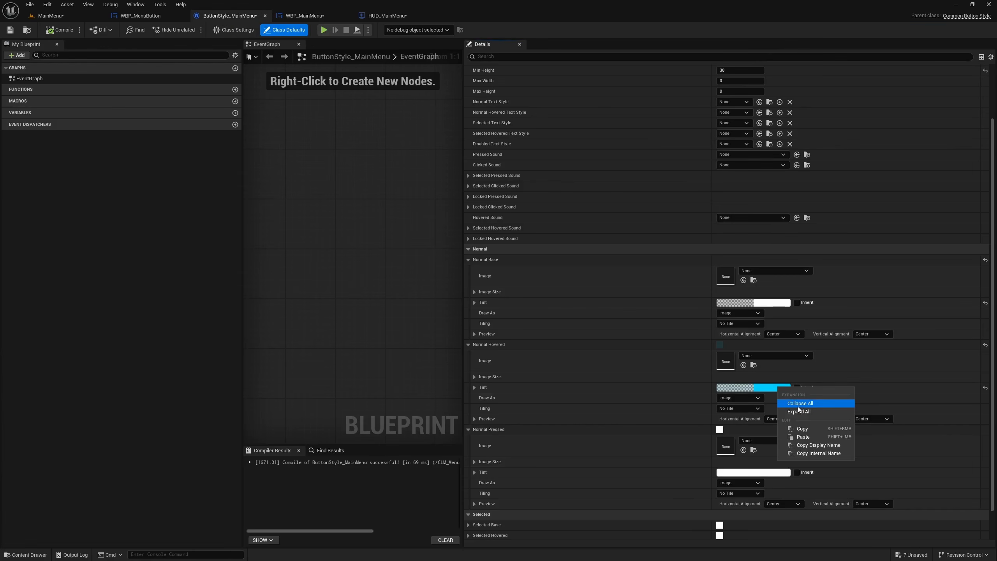
pyautogui.click(801, 428)
pyautogui.rightClick(755, 475)
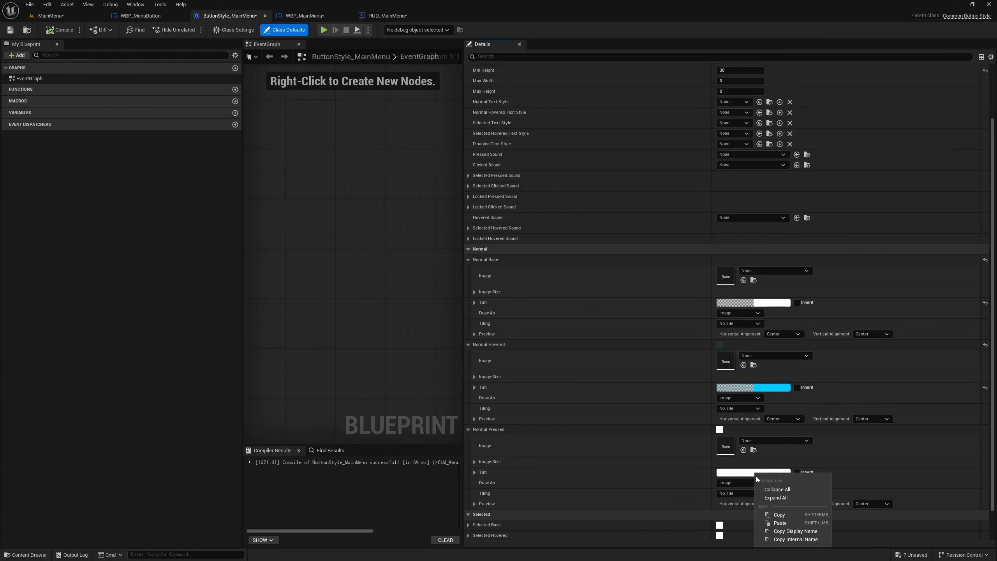
pyautogui.click(790, 523)
# - Set the alpha of the Normal Pressed tint to 0.2
pyautogui.click(475, 472)
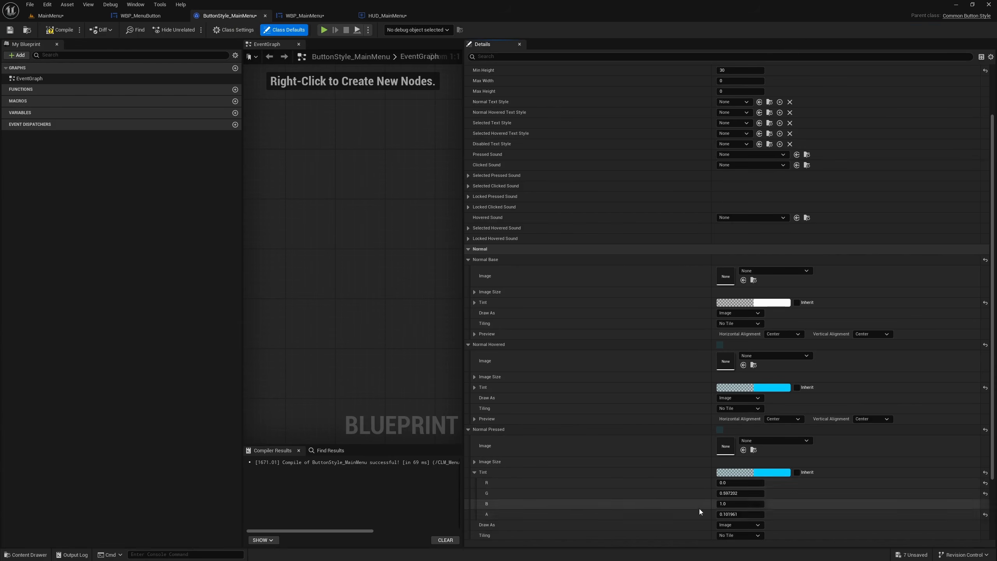
pyautogui.click(750, 505)
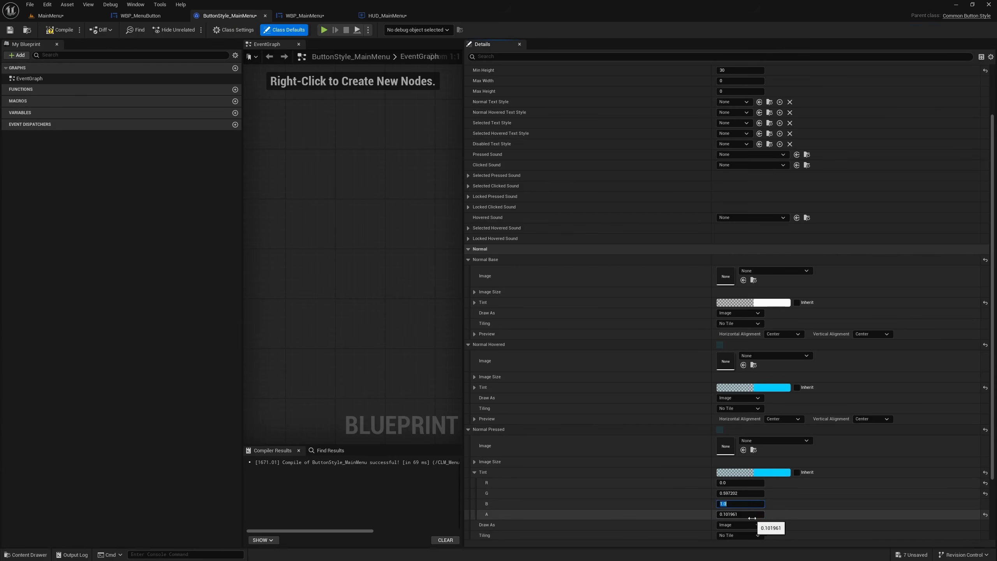
pyautogui.click(752, 517)
pyautogui.write('0.2')
pyautogui.press('Return')
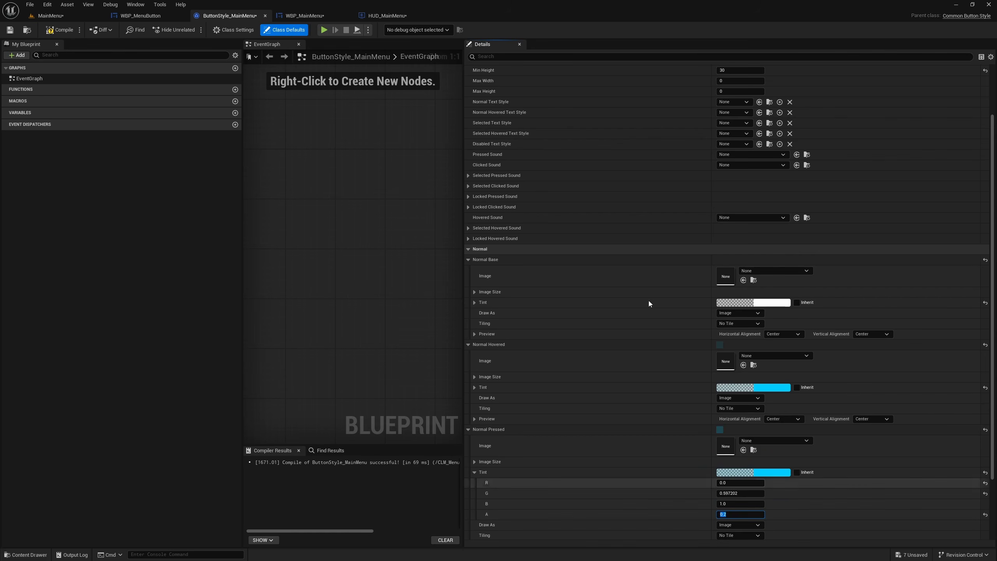
# - Play the MainMenu level full screen to test the pressed highlight on the menu buttons
pyautogui.click(50, 15)
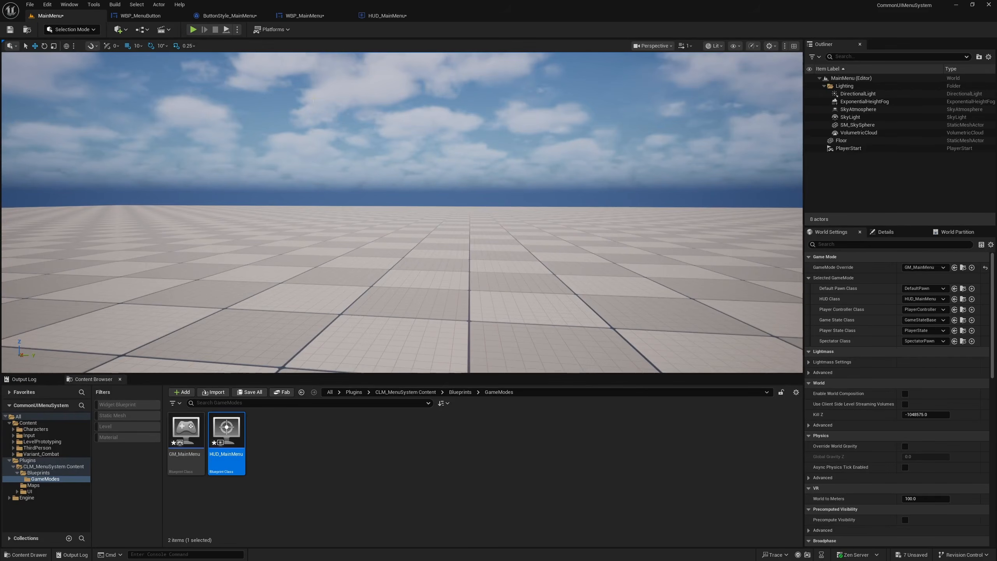
pyautogui.press('F11')
pyautogui.hotkey('alt', 'p')
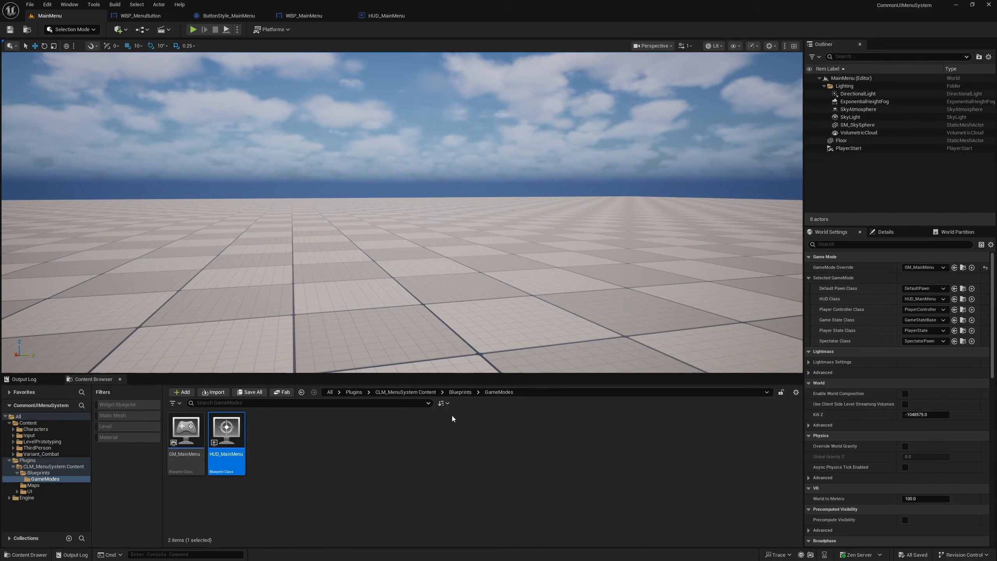
# - Create a folder named Fonts inside the UI/Art folder of the CLM_MenuSystem plugin content
pyautogui.click(405, 392)
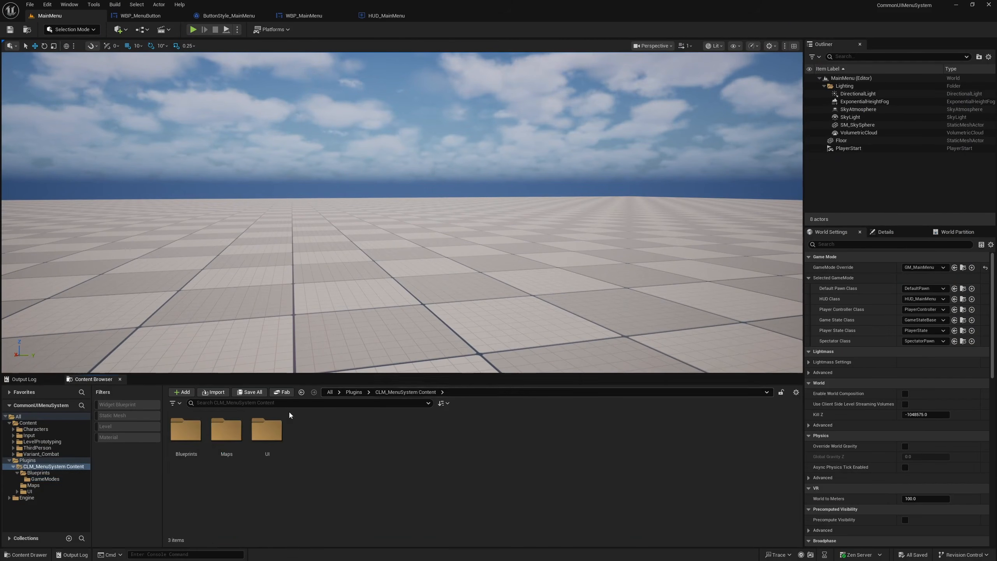
pyautogui.doubleClick(266, 435)
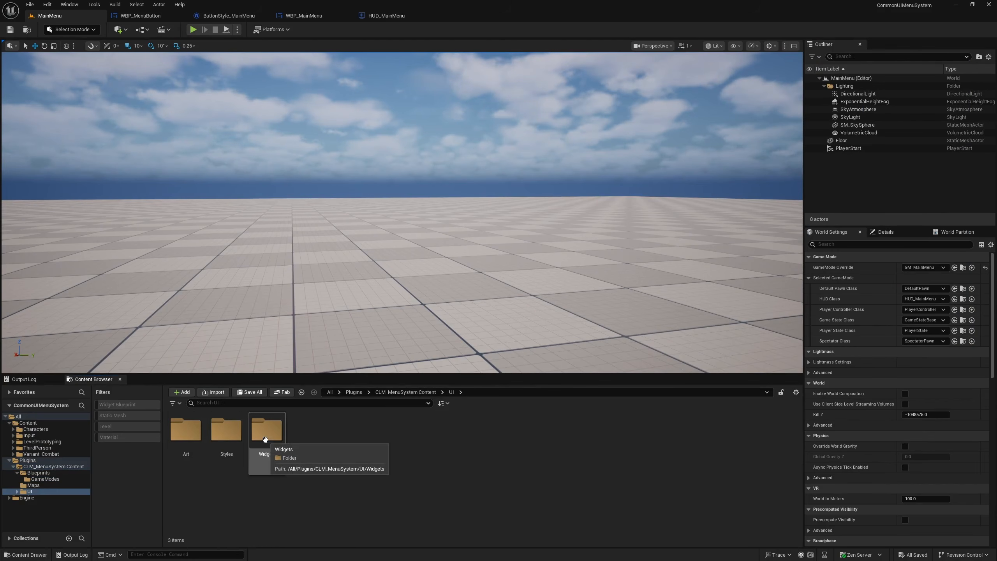
pyautogui.doubleClick(168, 435)
pyautogui.rightClick(307, 469)
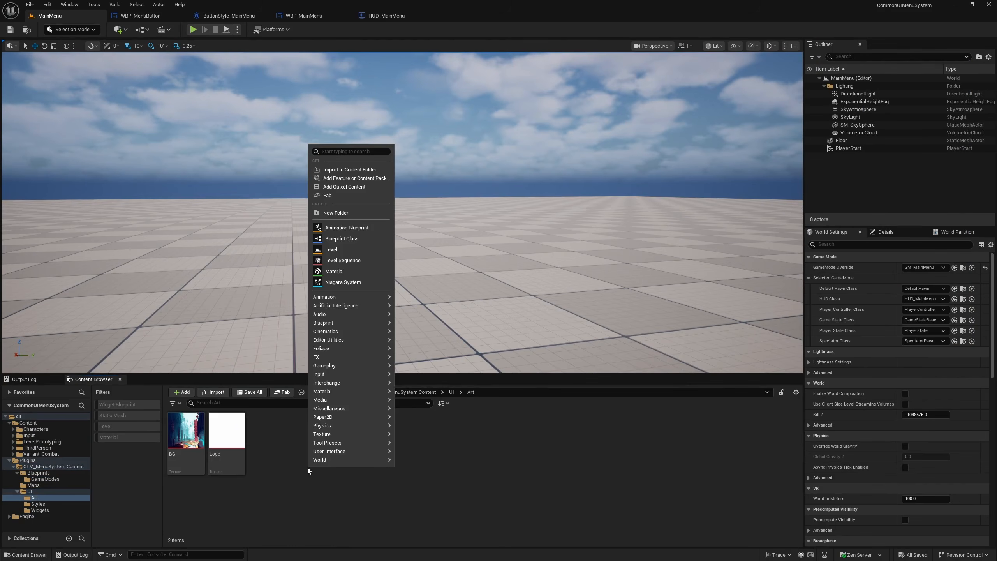
pyautogui.click(339, 213)
pyautogui.write('Fonts')
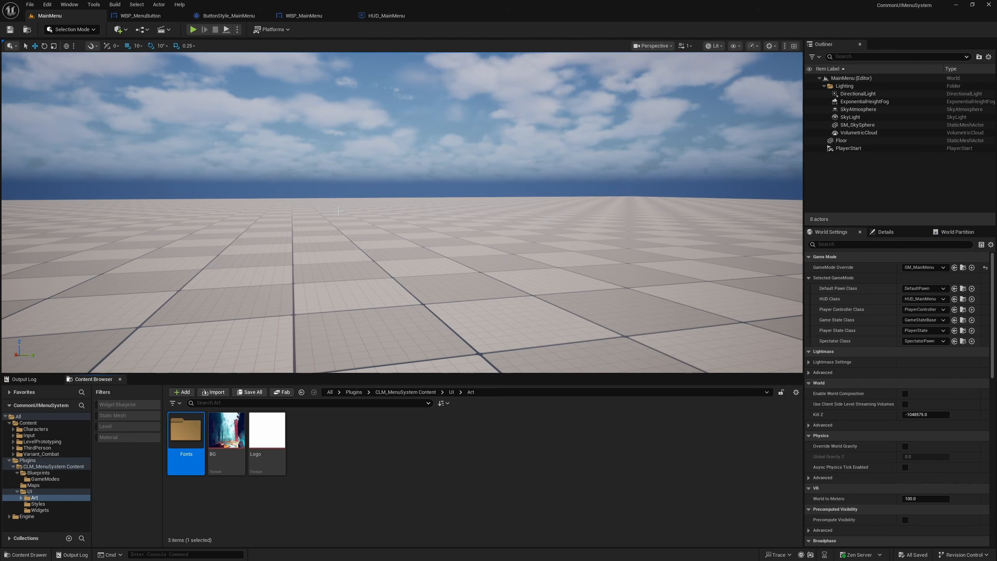
# - Import the Lato-Regular font into the Fonts folder and create a Font asset from the imported font face
pyautogui.doubleClick(186, 435)
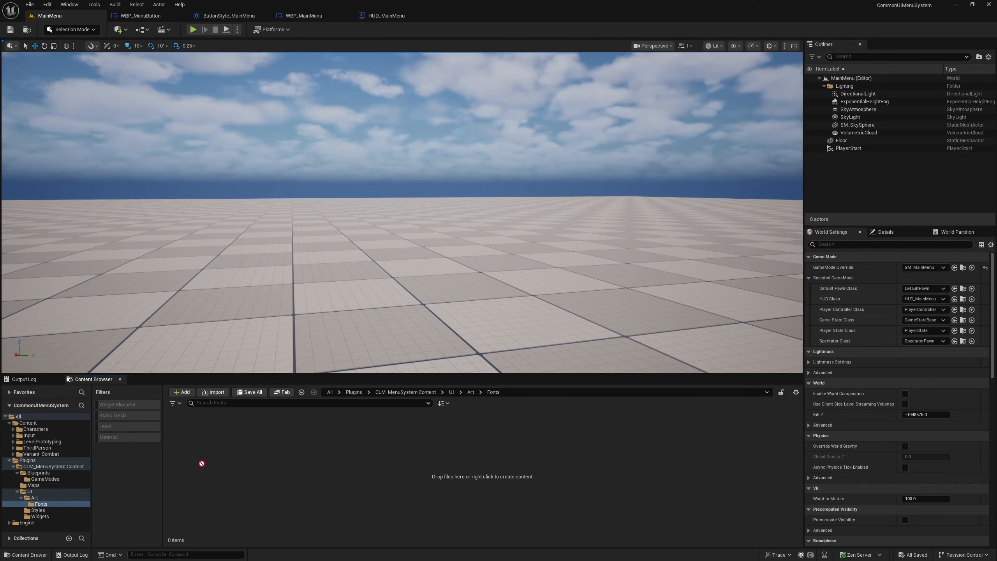
pyautogui.moveTo(248, 458); pyautogui.dragTo(245, 457)
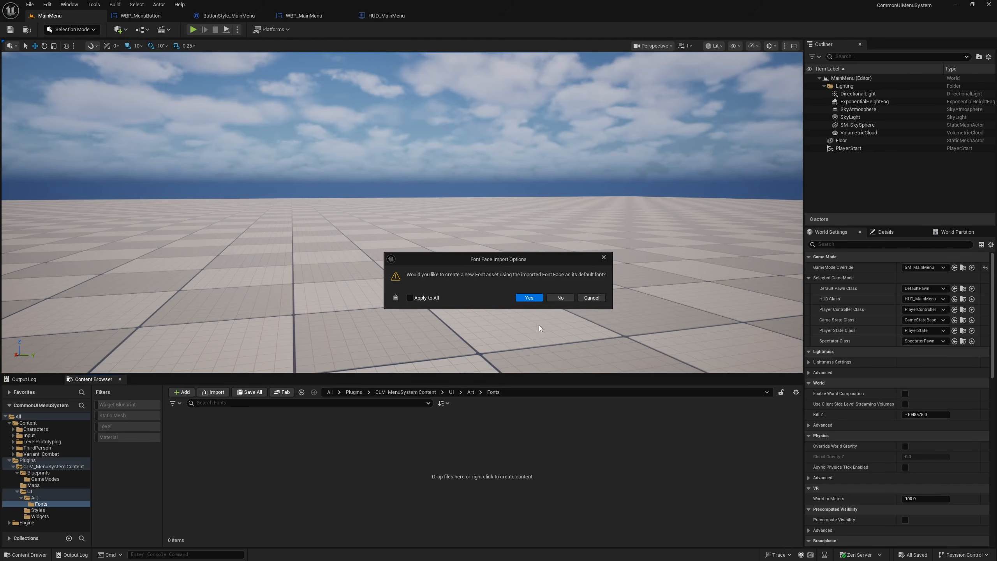
pyautogui.click(529, 297)
pyautogui.click(290, 494)
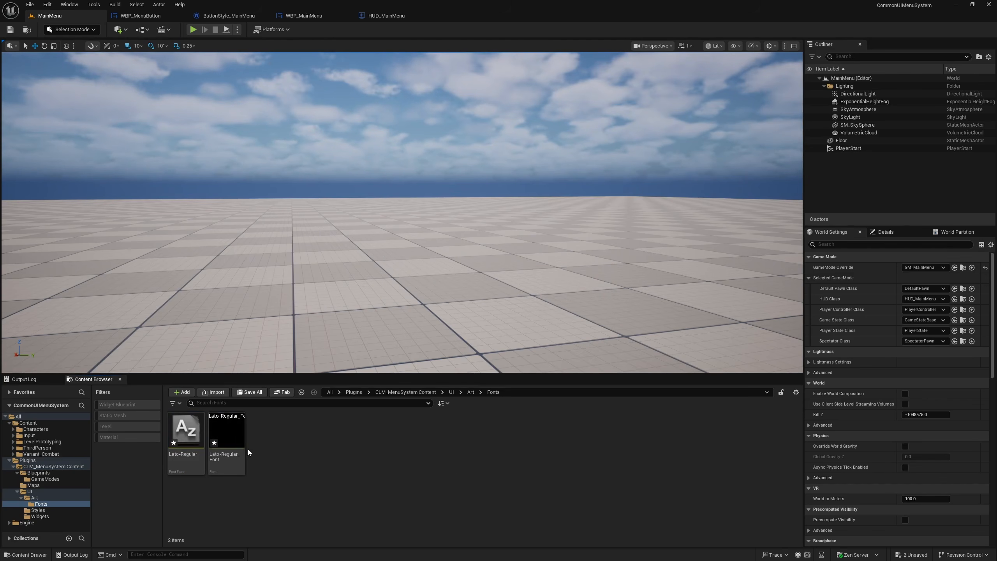
pyautogui.click(227, 436)
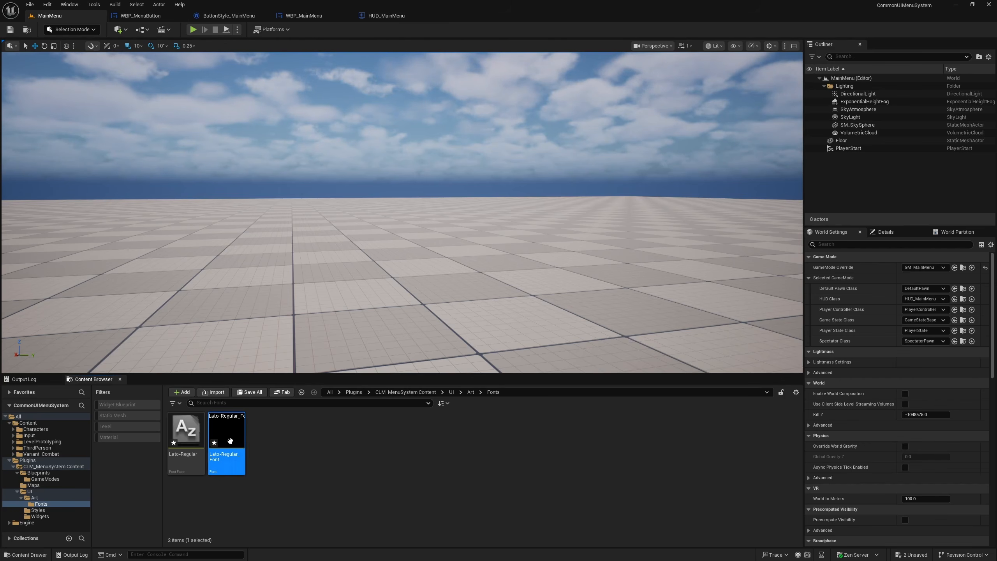
# - Set the font family of CT_ButtonText in WBP_MenuButton to Lato-Regular_Font
pyautogui.click(305, 16)
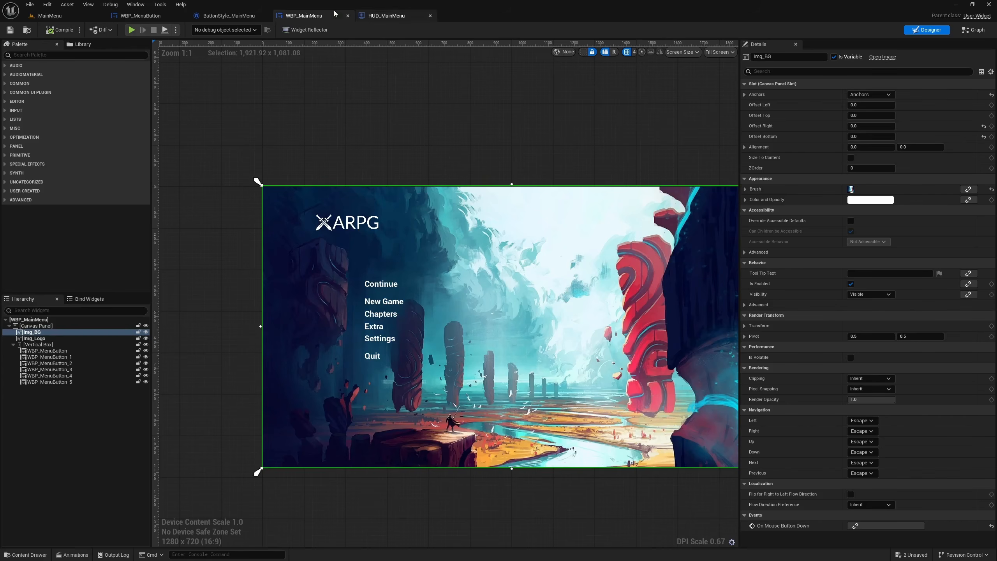
pyautogui.click(218, 17)
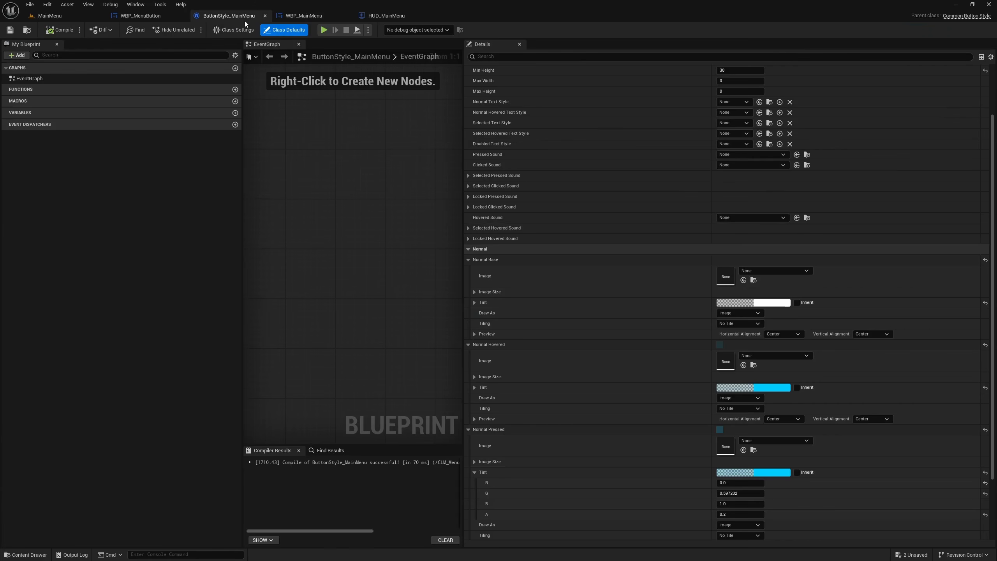
pyautogui.moveTo(463, 83); pyautogui.dragTo(597, 83)
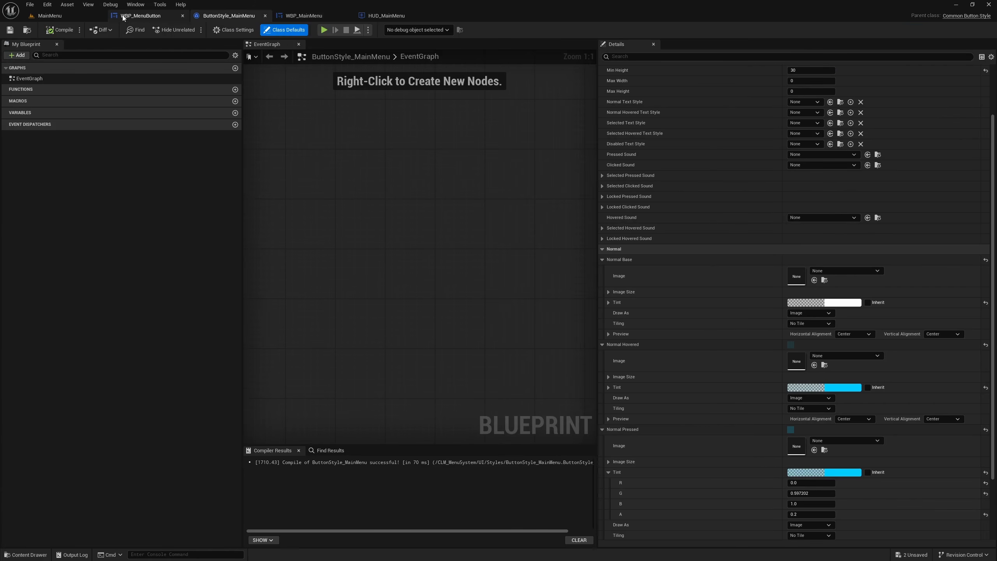
pyautogui.click(144, 16)
pyautogui.scroll(4, 430, 200)
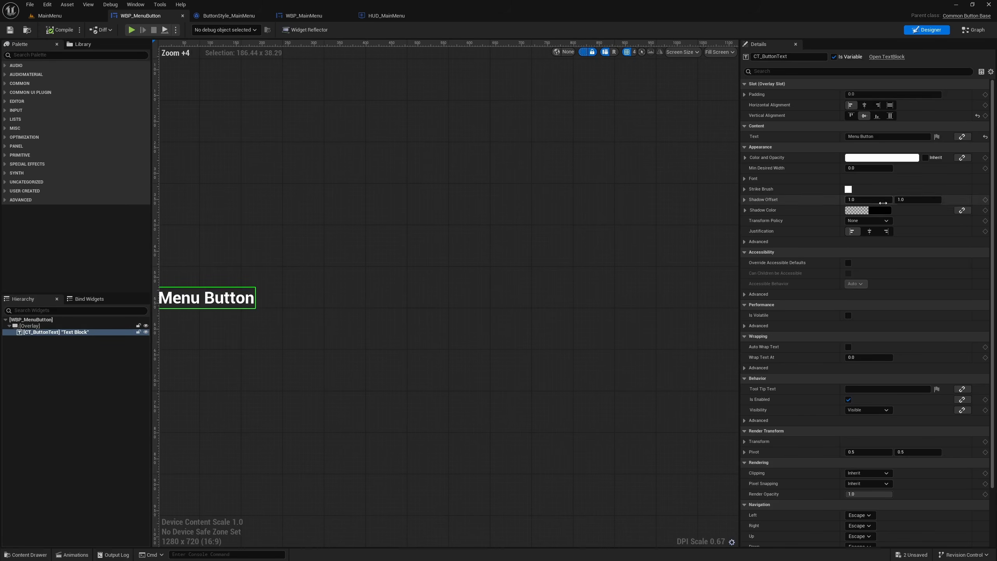
pyautogui.click(744, 179)
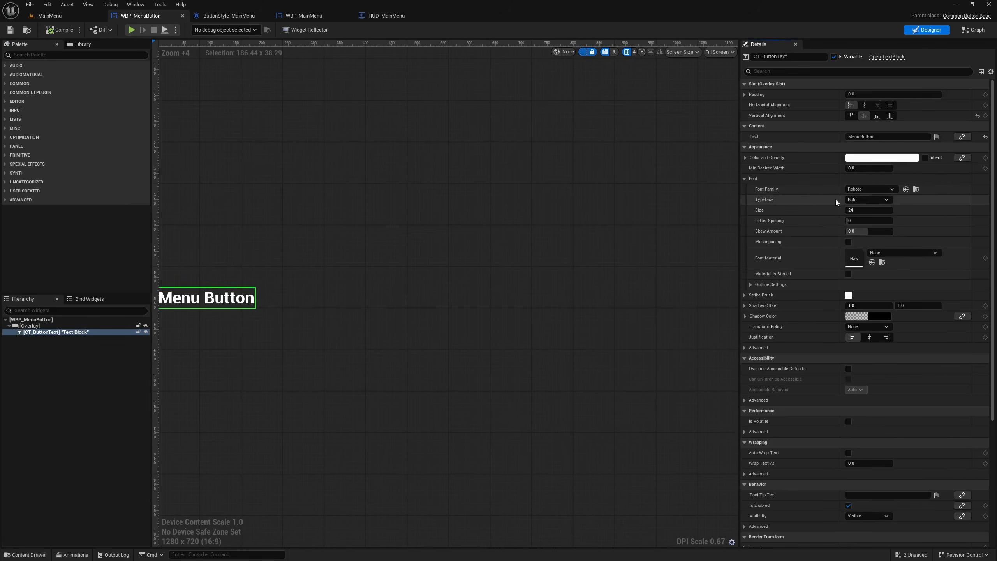
pyautogui.click(876, 190)
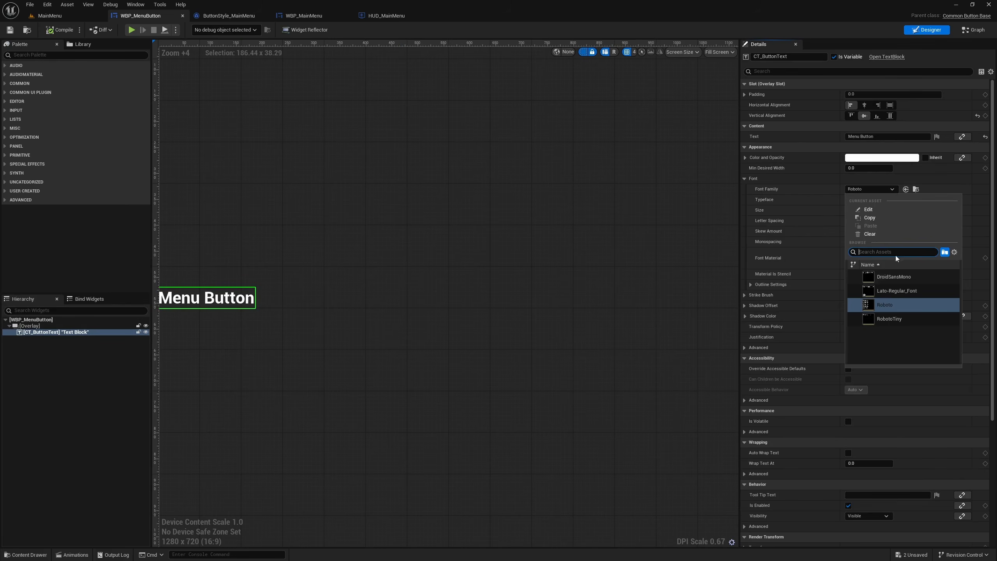
pyautogui.click(897, 291)
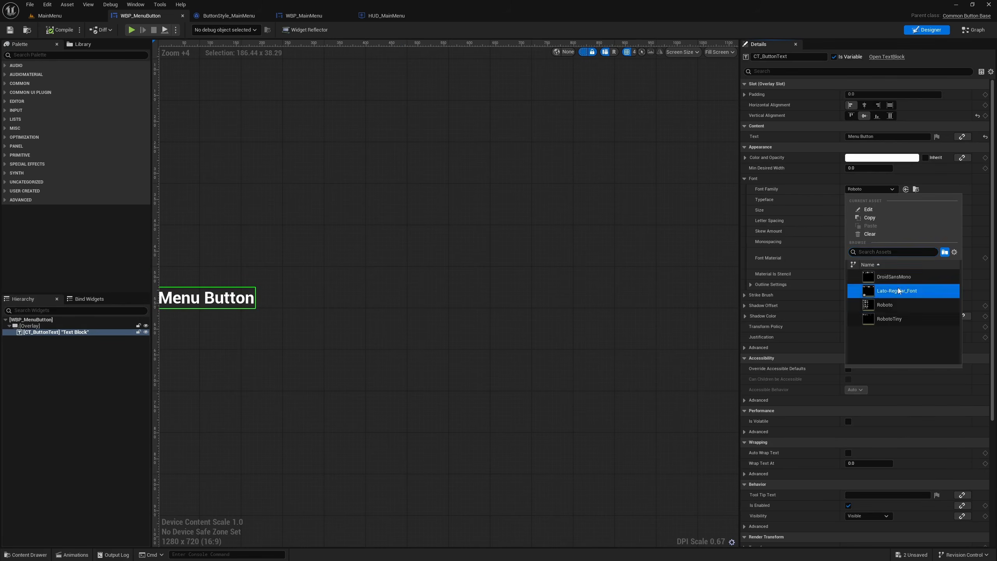
pyautogui.moveTo(227, 313); pyautogui.dragTo(449, 329, button='right')
pyautogui.scroll(3, 443, 342)
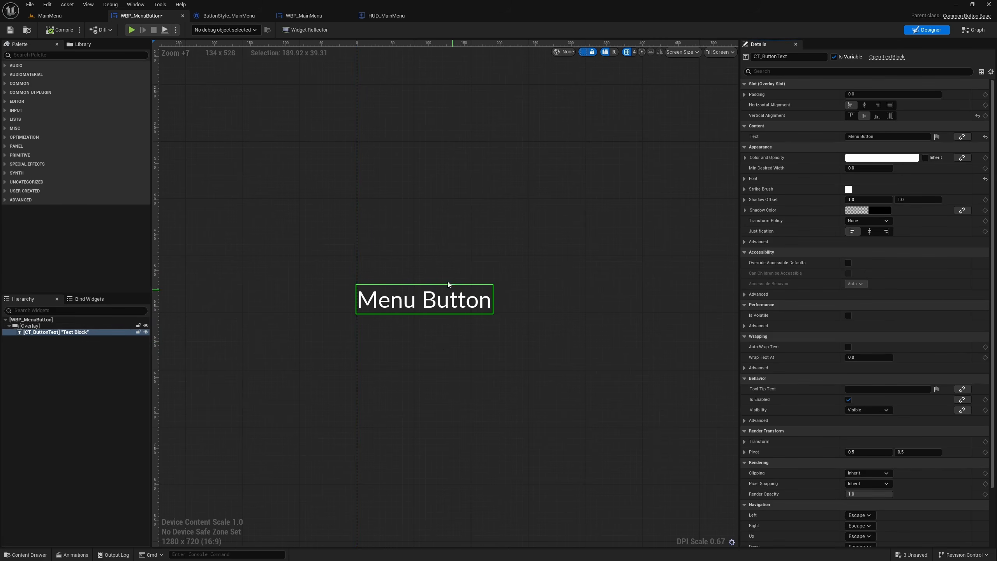
pyautogui.click(35, 325)
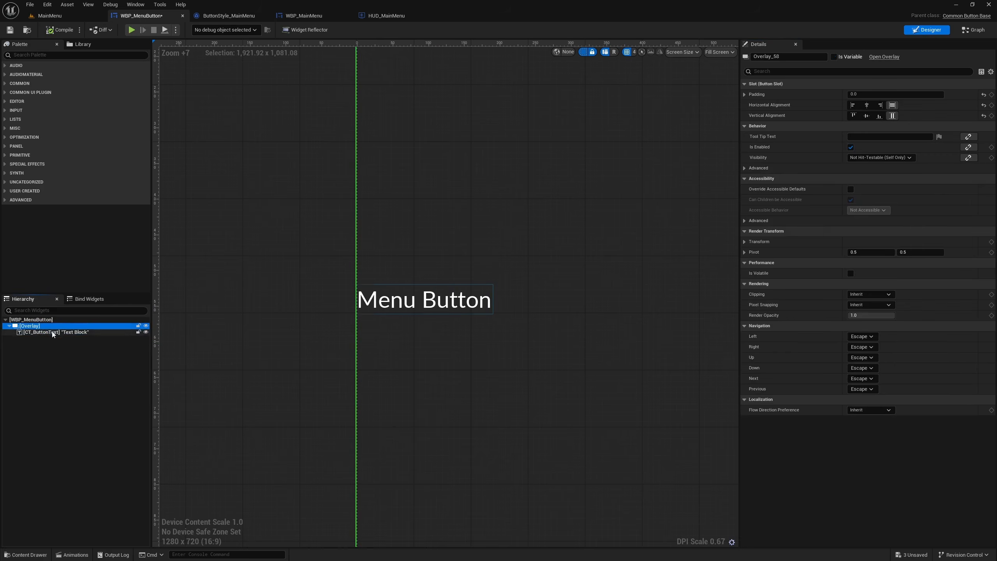
pyautogui.click(59, 332)
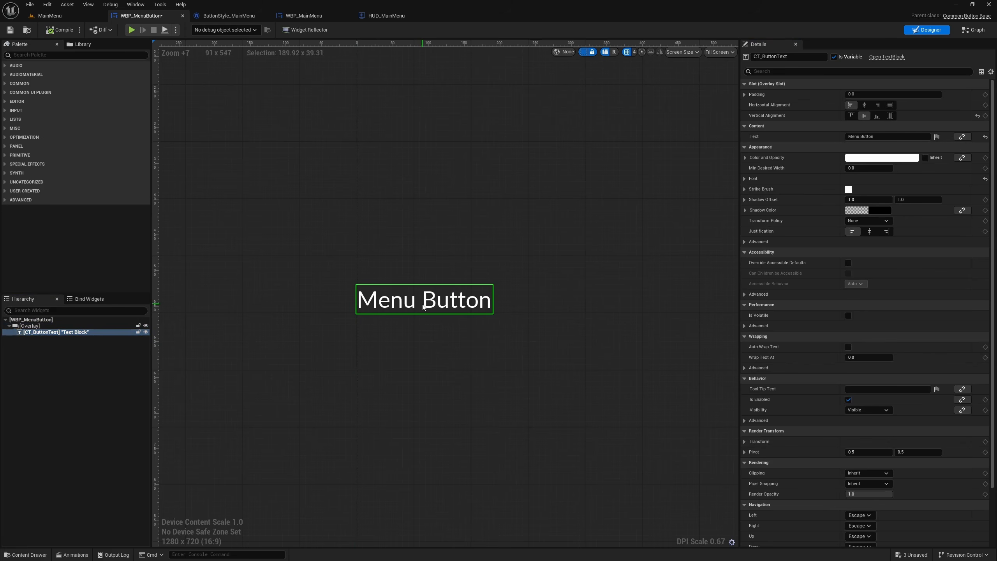
pyautogui.press('Delete')
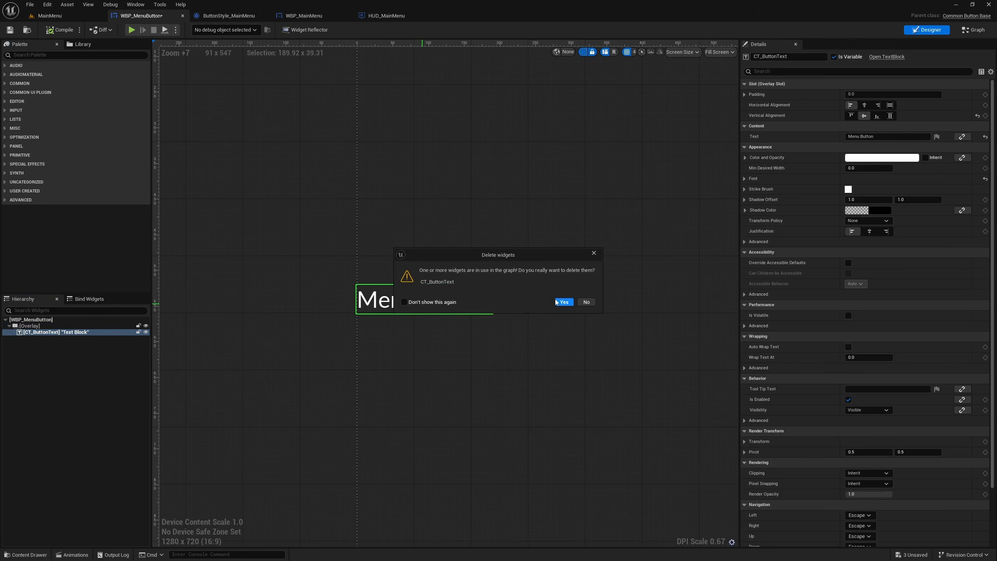
pyautogui.click(586, 302)
pyautogui.click(53, 334)
pyautogui.rightClick(53, 333)
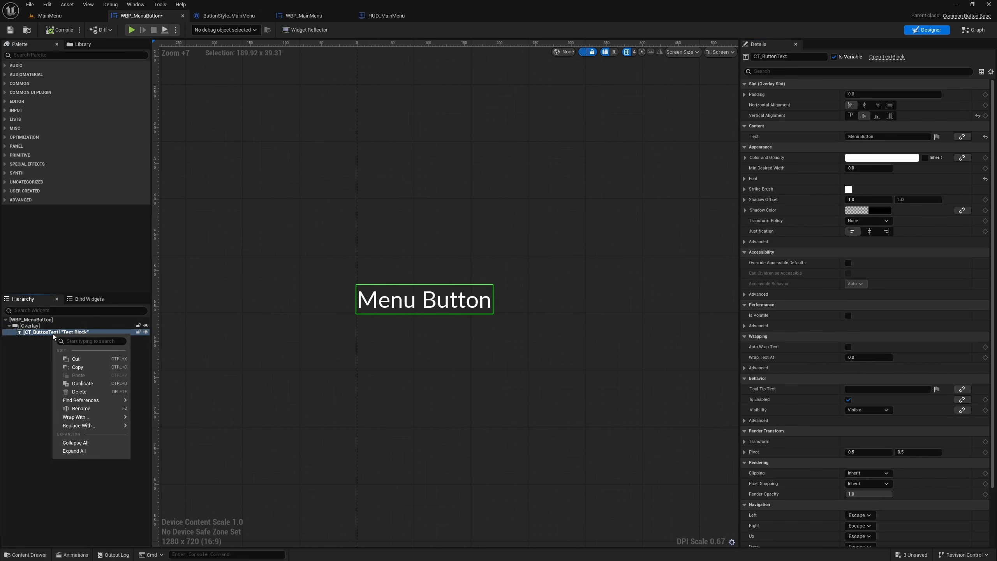
pyautogui.moveTo(94, 427)
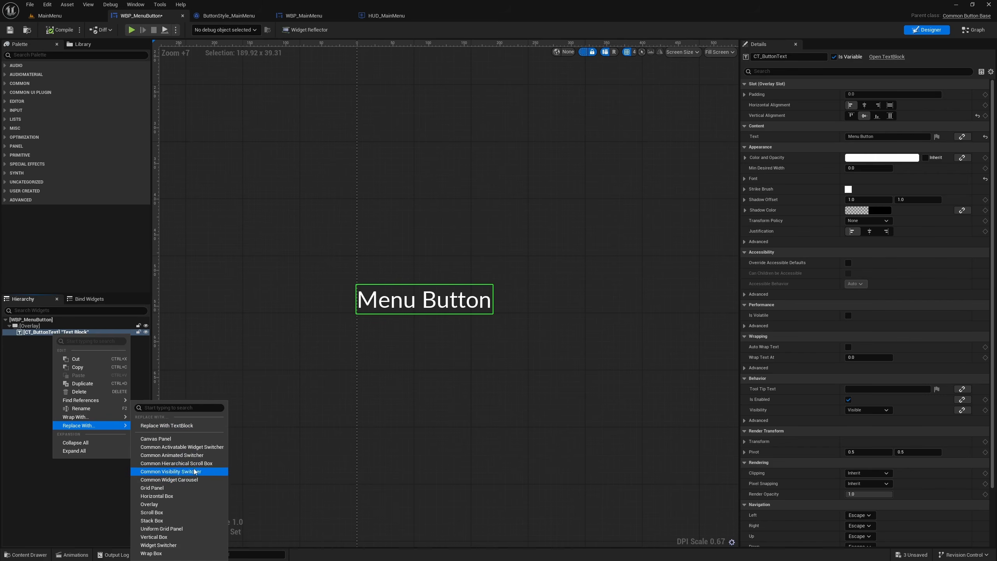
pyautogui.click(517, 416)
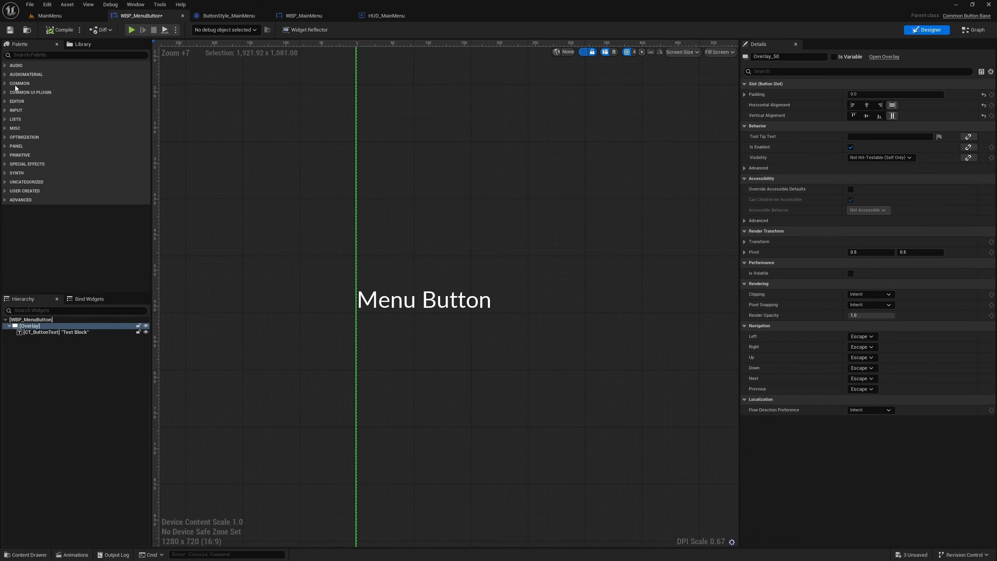
# - Add a Common Text widget from the Common UI Plugin category to the Overlay, above CT_ButtonText
pyautogui.click(8, 84)
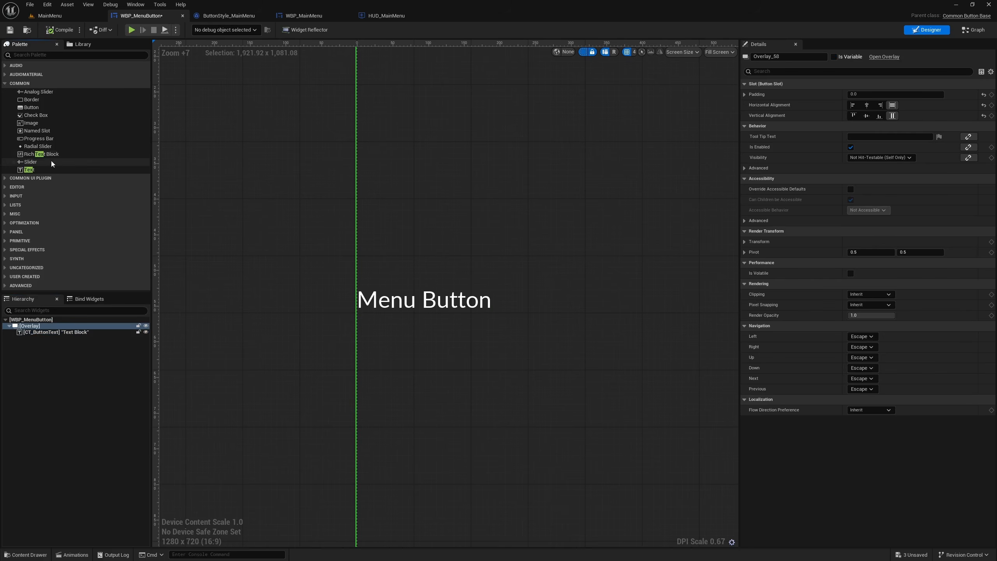
pyautogui.click(26, 170)
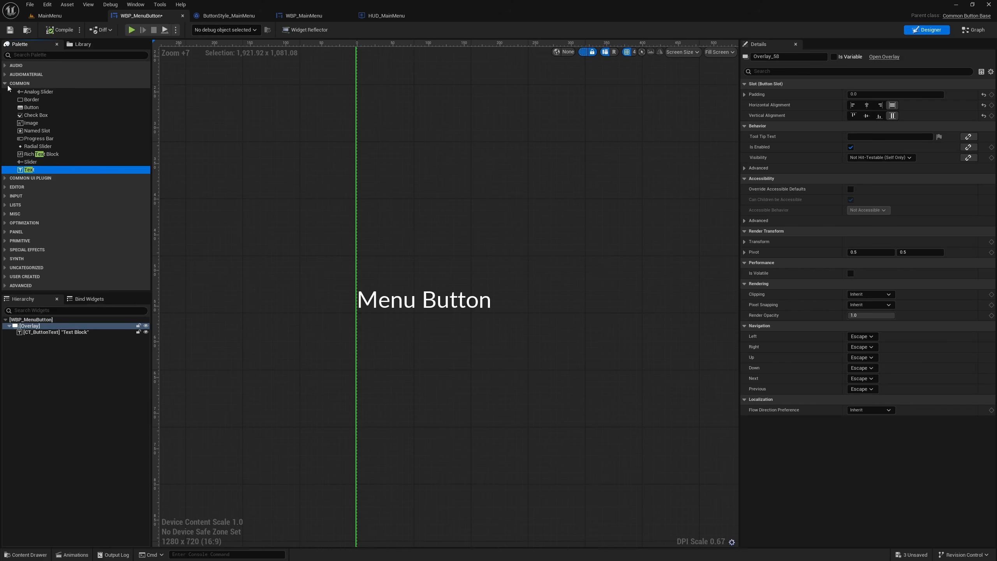
pyautogui.click(5, 83)
pyautogui.click(5, 92)
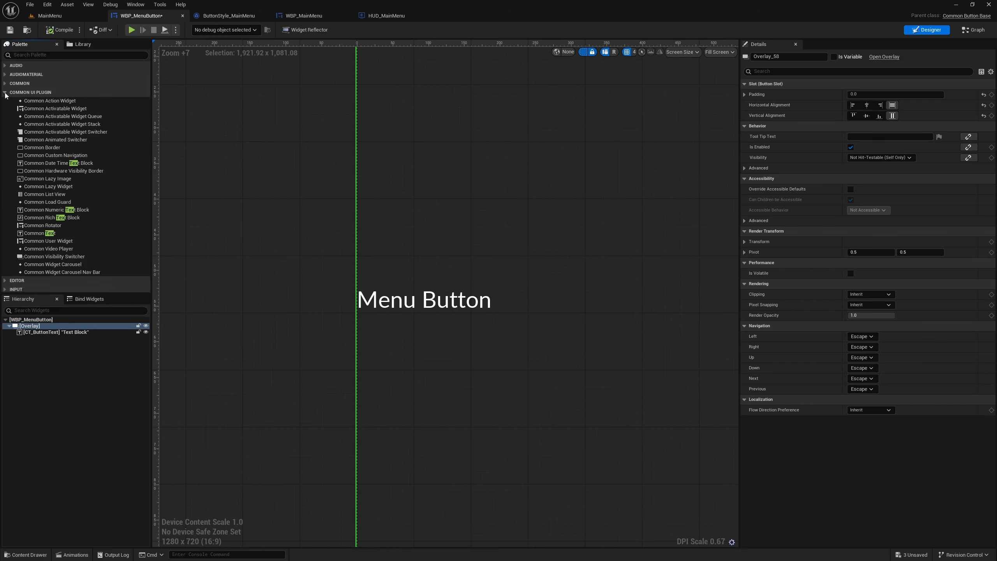
pyautogui.click(39, 234)
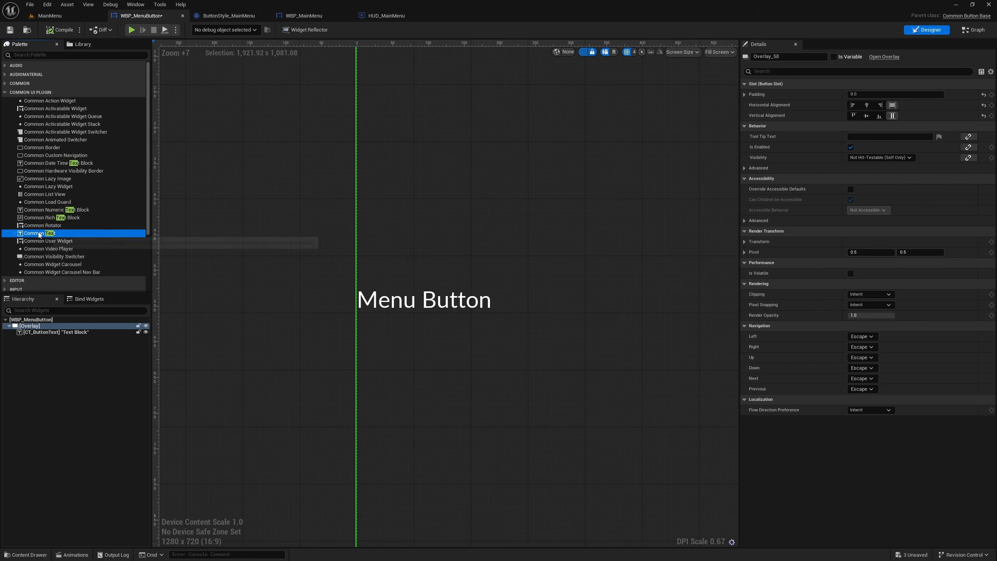
pyautogui.rightClick(63, 332)
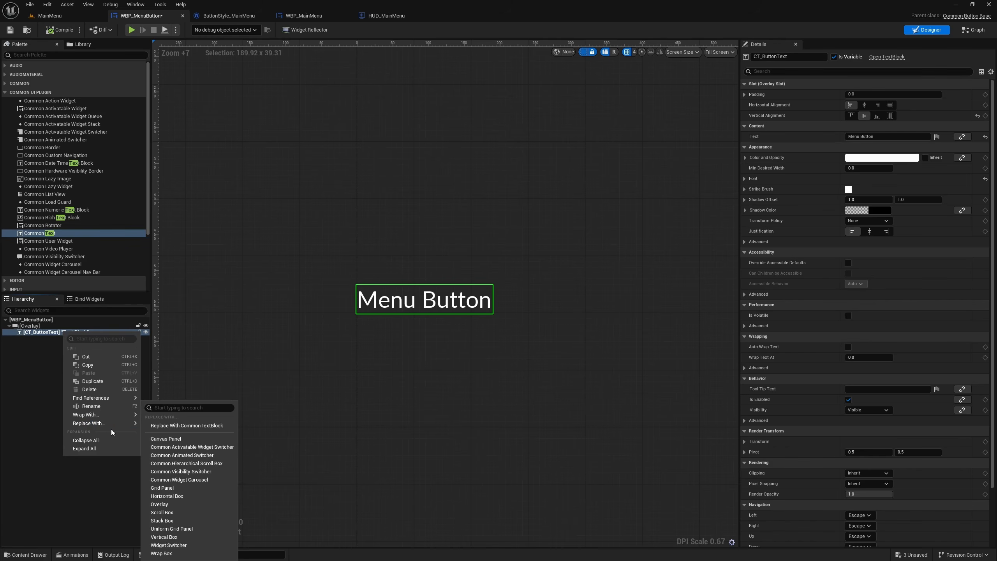
pyautogui.click(52, 406)
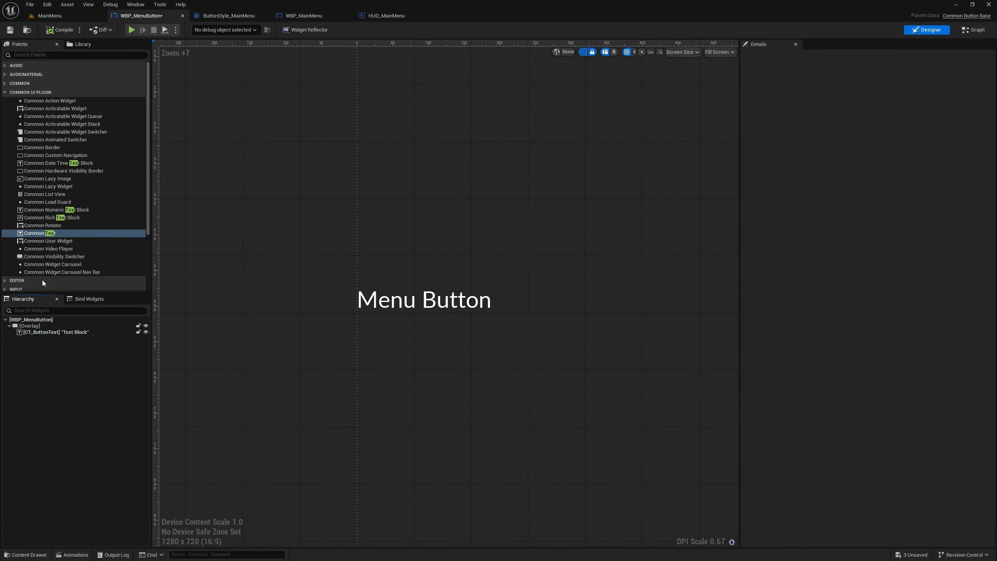
pyautogui.click(33, 233)
pyautogui.moveTo(38, 334); pyautogui.dragTo(44, 340)
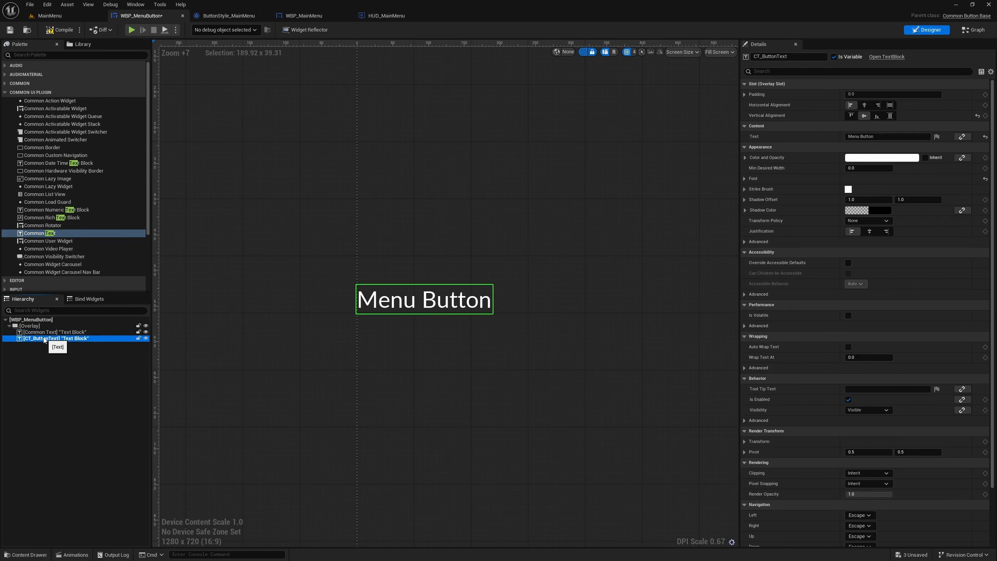
# - Copy the name of the old CT_ButtonText text block and delete that widget from the Overlay
pyautogui.click(51, 333)
pyautogui.click(50, 340)
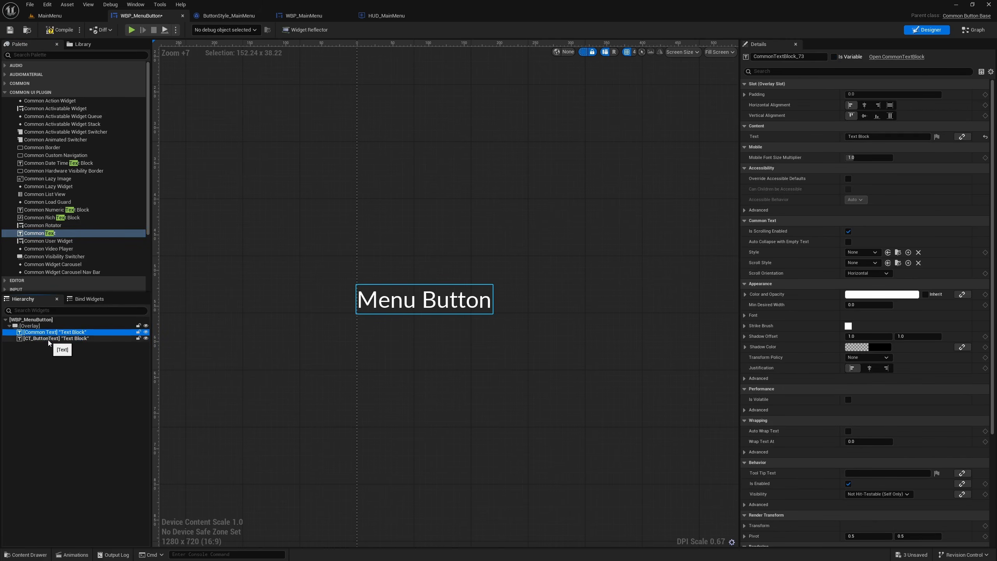
pyautogui.doubleClick(49, 340)
pyautogui.hotkey('ctrl', 'c')
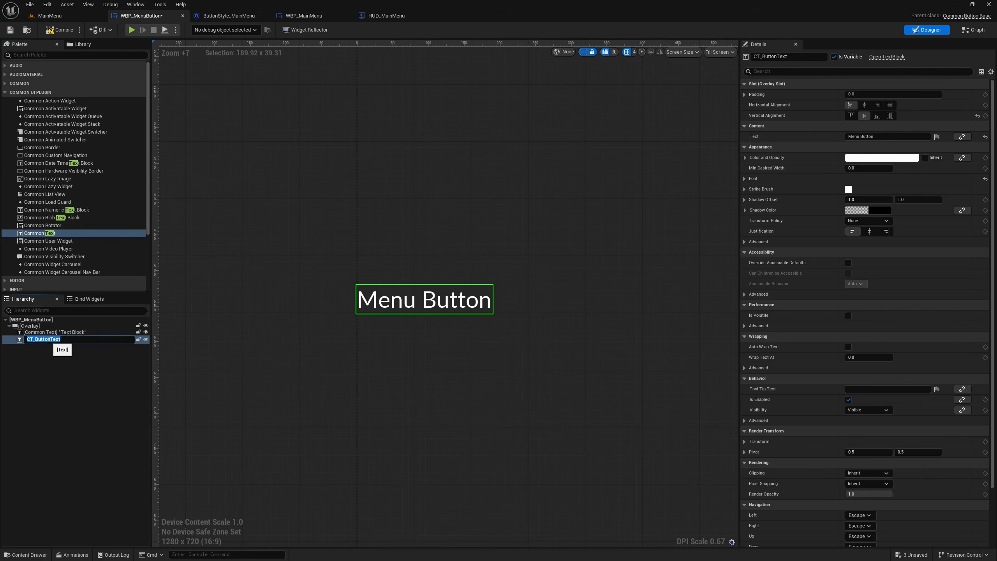
pyautogui.press('Return')
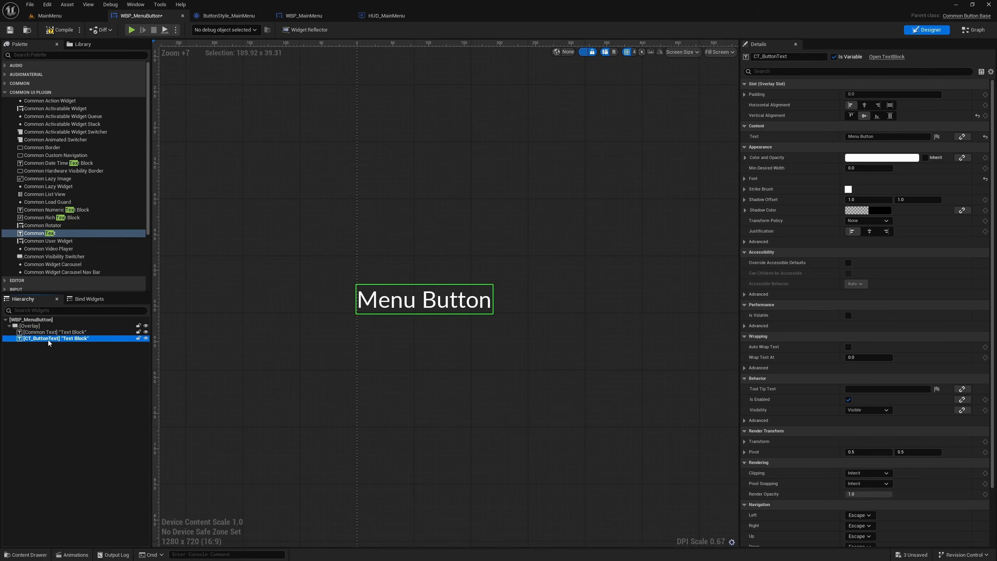
pyautogui.press('Delete')
pyautogui.click(562, 302)
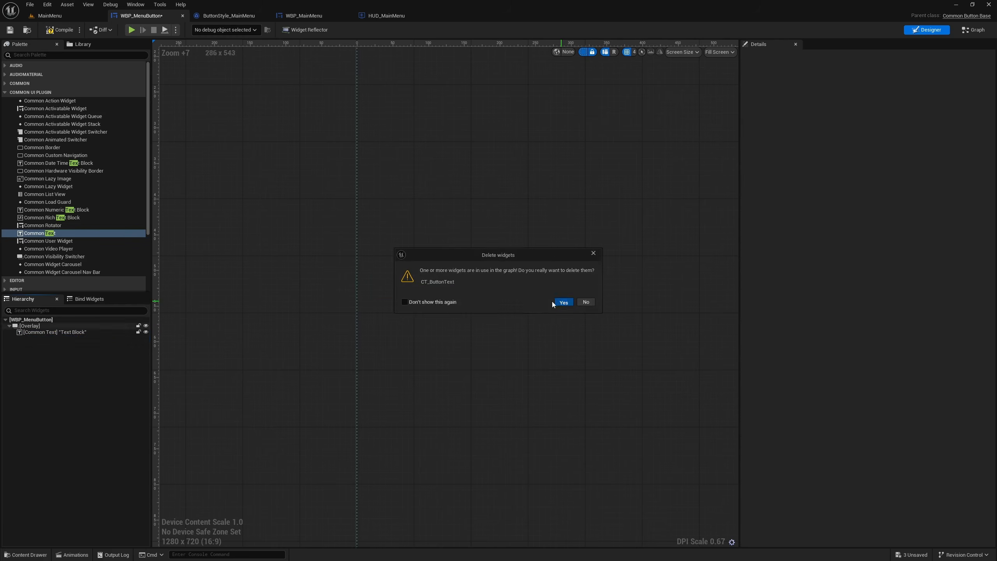
# - Rename the new Common Text widget to CT_ButtonText and set its text to Menu Button
pyautogui.click(49, 332)
pyautogui.doubleClick(48, 334)
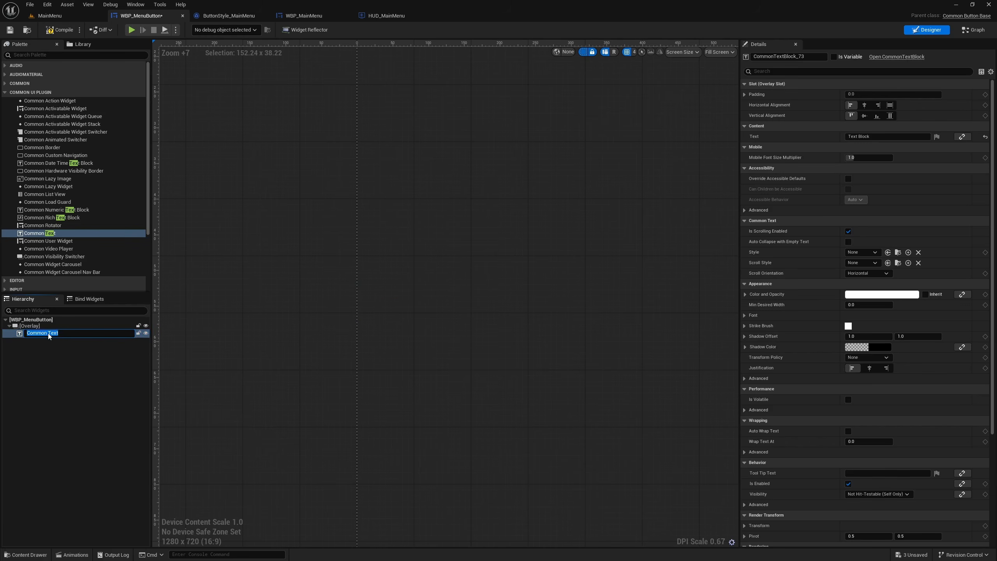
pyautogui.hotkey('ctrl', 'v')
pyautogui.click(101, 387)
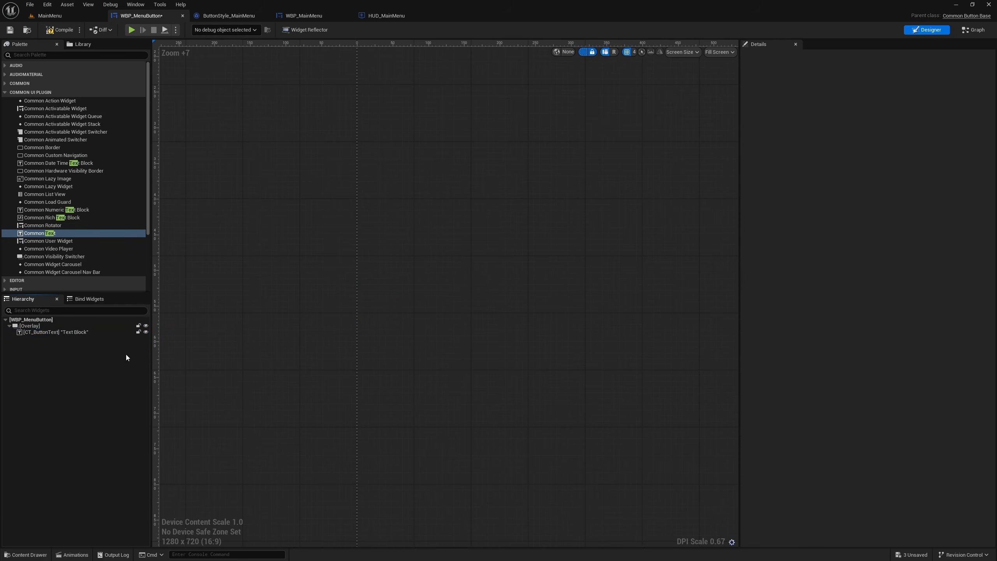
pyautogui.click(84, 331)
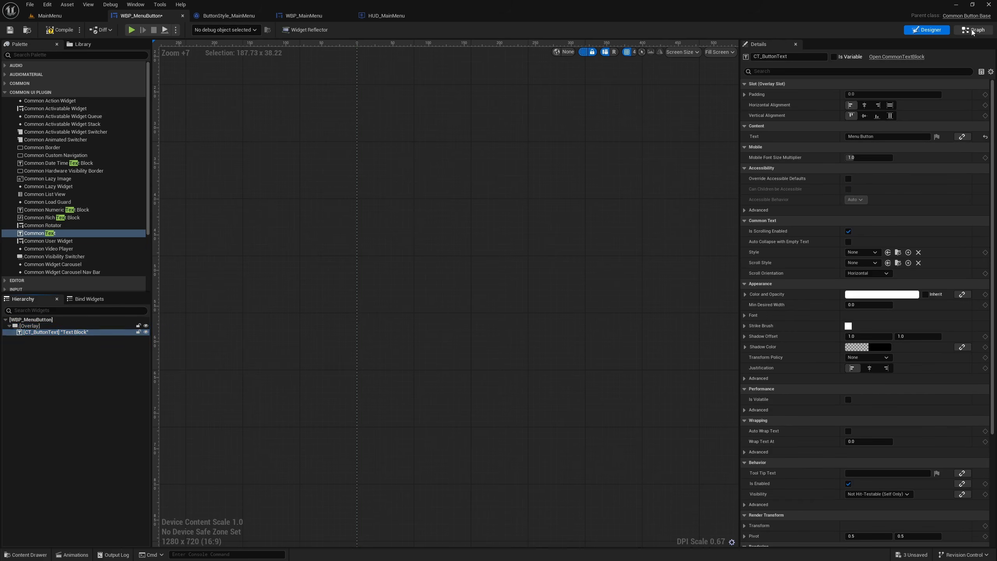
# - Delete the old SetText (Text) node from the event graph of WBP_MenuButton
pyautogui.click(973, 30)
pyautogui.click(606, 238)
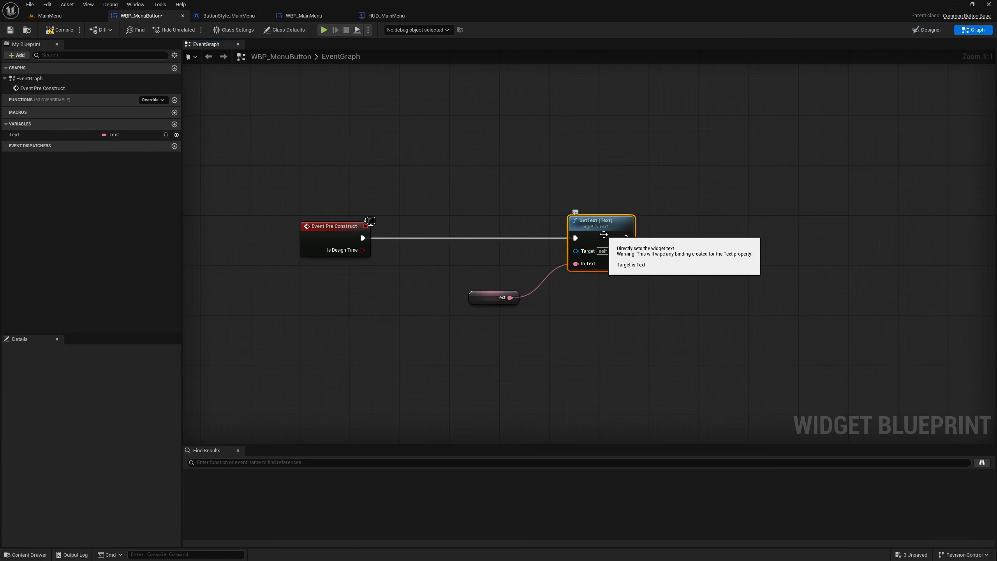
pyautogui.press('Delete')
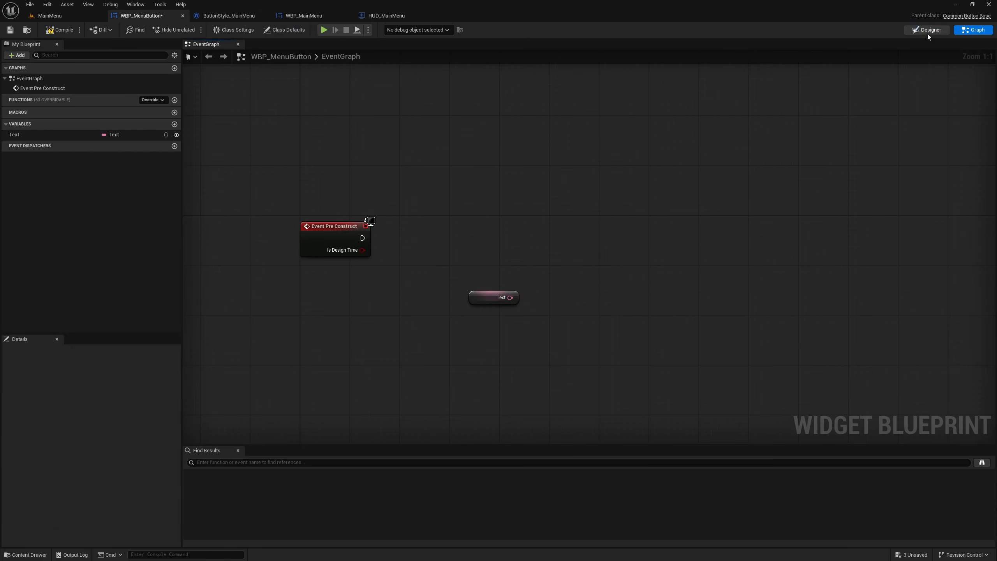
# - Make the new CT_ButtonText widget a variable and return to the event graph
pyautogui.click(927, 31)
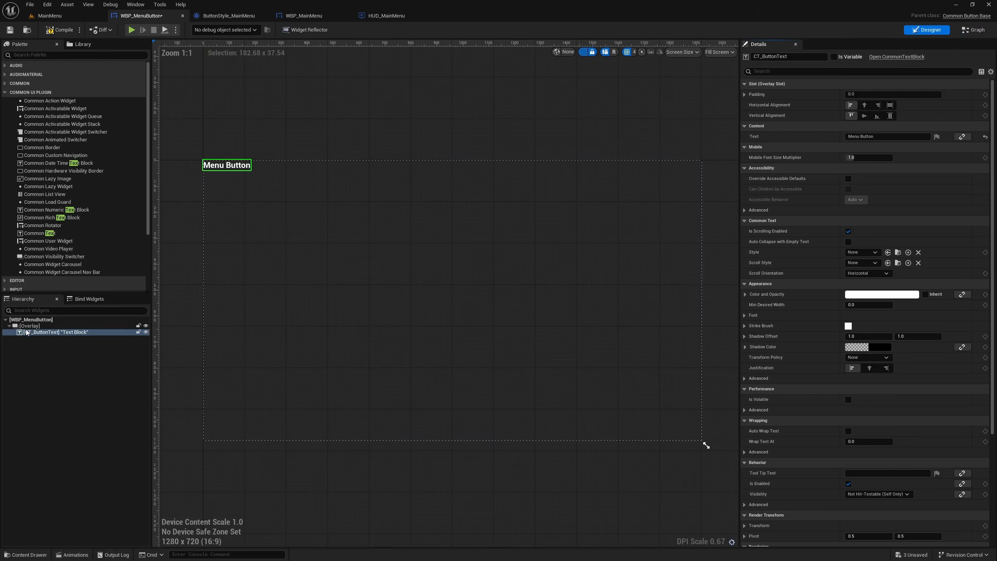
pyautogui.click(834, 57)
pyautogui.click(974, 30)
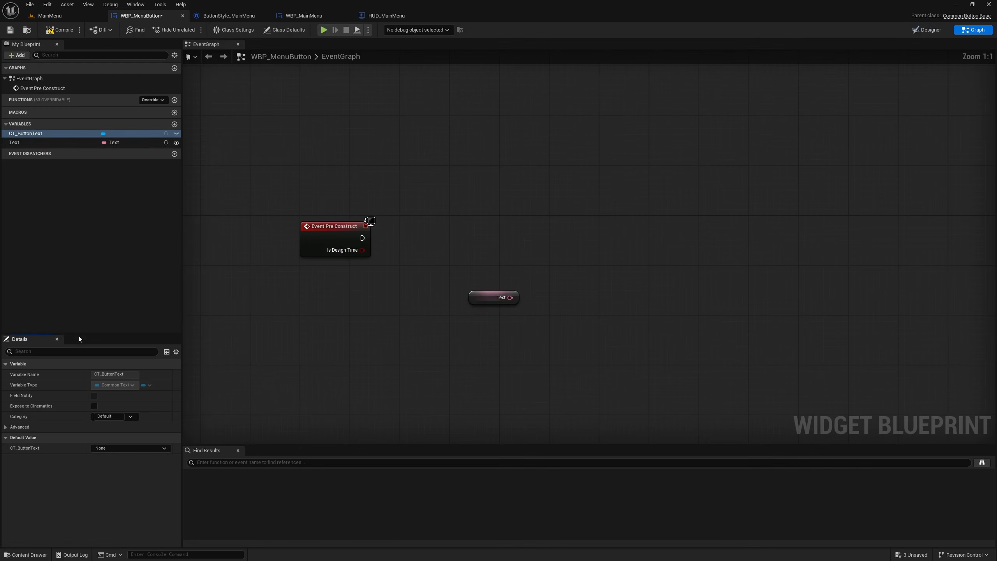
# - Place a CT_ButtonText getter in the event graph and add a SetText (Text) node from it
pyautogui.moveTo(35, 133); pyautogui.dragTo(550, 259)
pyautogui.click(505, 272)
pyautogui.write('s')
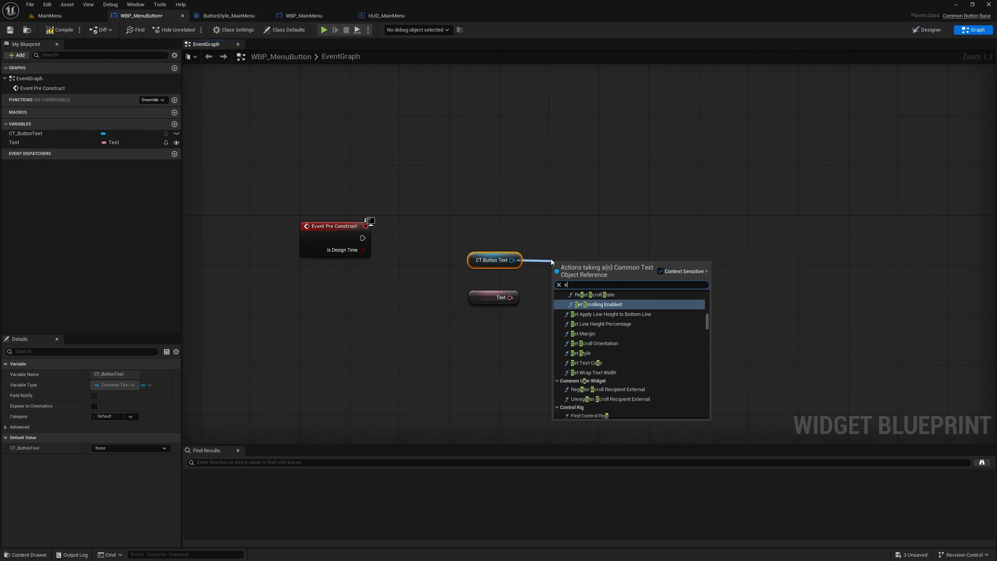
pyautogui.write('et text')
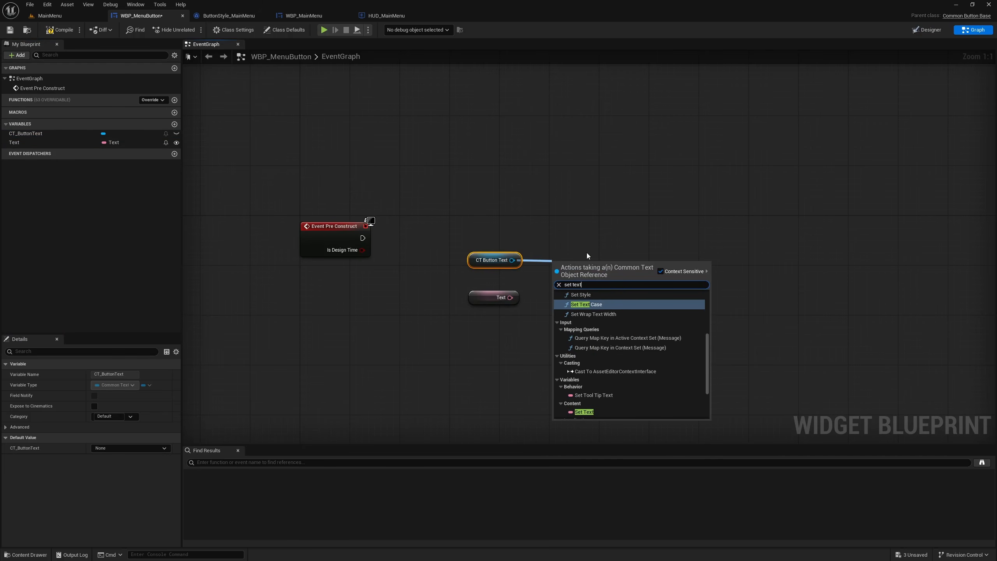
pyautogui.scroll(5, 629, 366)
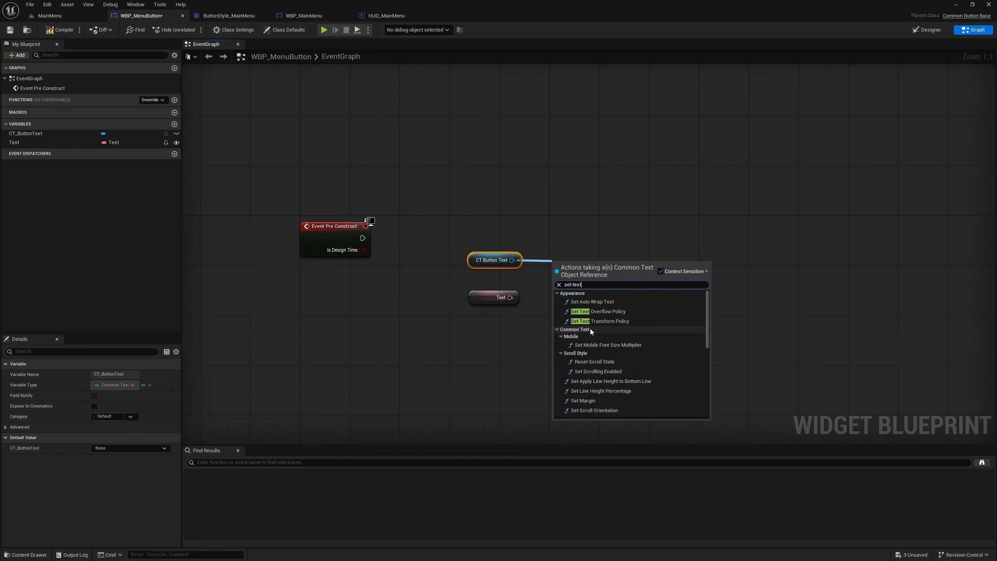
pyautogui.scroll(-3, 622, 365)
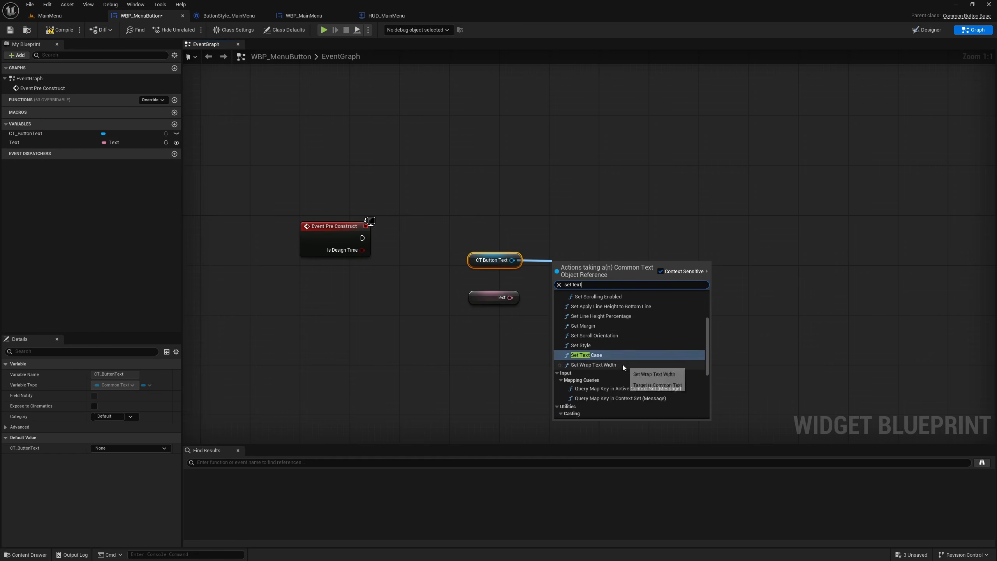
pyautogui.scroll(-5, 623, 365)
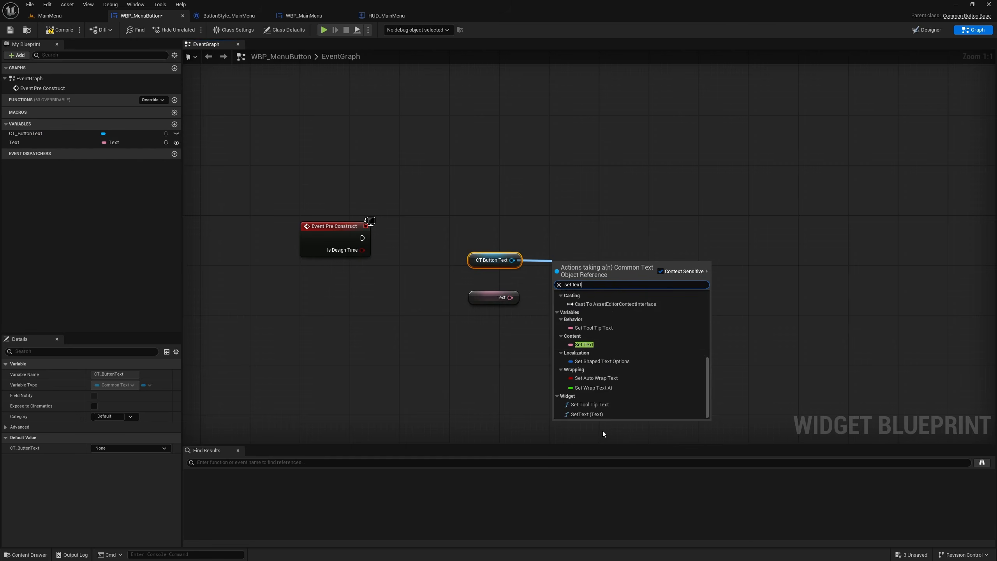
pyautogui.click(588, 413)
# - Connect the Text variable and Event Pre Construct to the SetText (Text) node, and straighten the execution connection
pyautogui.moveTo(556, 307); pyautogui.dragTo(510, 299)
pyautogui.moveTo(362, 238); pyautogui.dragTo(585, 239)
pyautogui.moveTo(329, 190); pyautogui.dragTo(625, 236)
pyautogui.press('q')
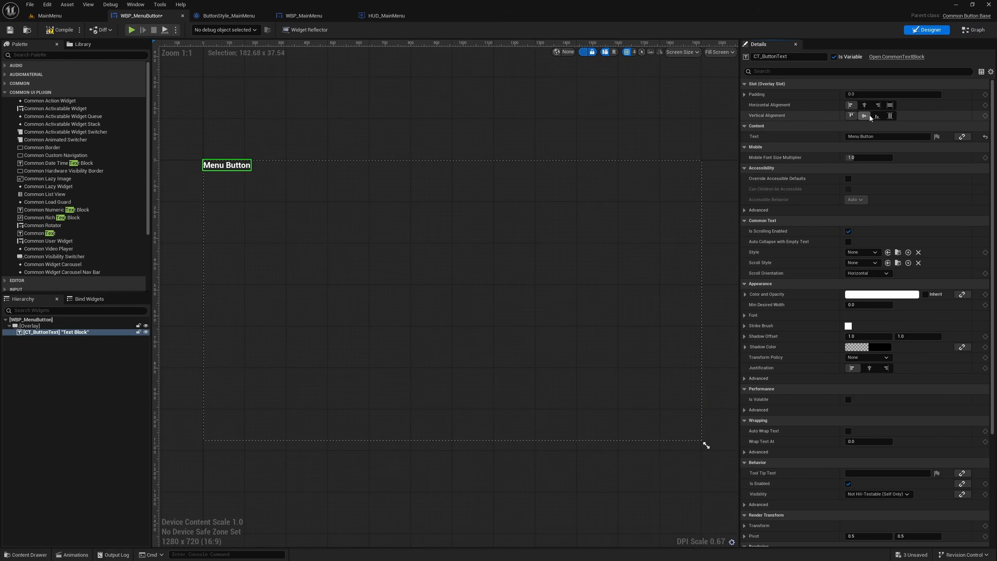
# - Center CT_ButtonText vertically within the Overlay in the designer
pyautogui.click(864, 104)
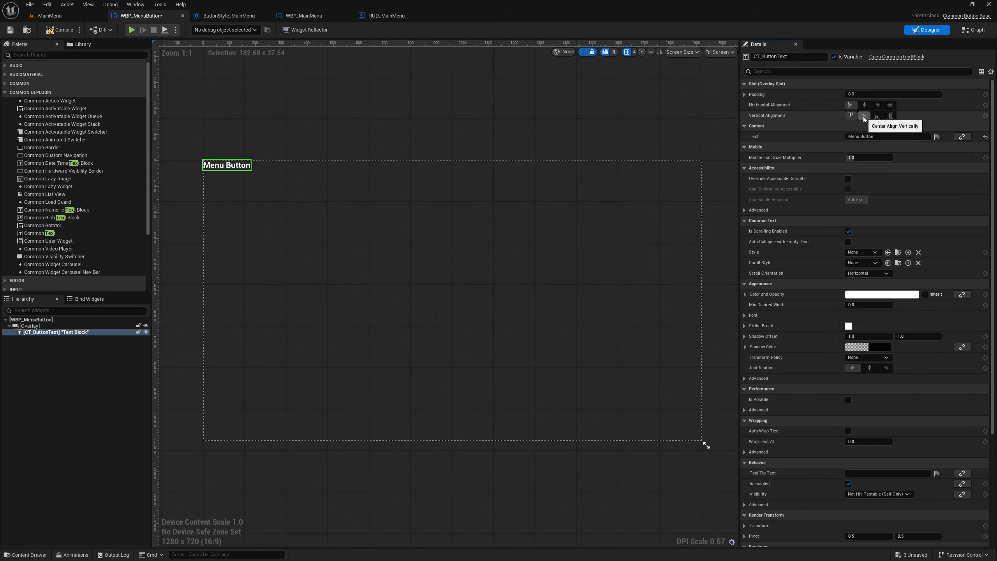
pyautogui.click(865, 115)
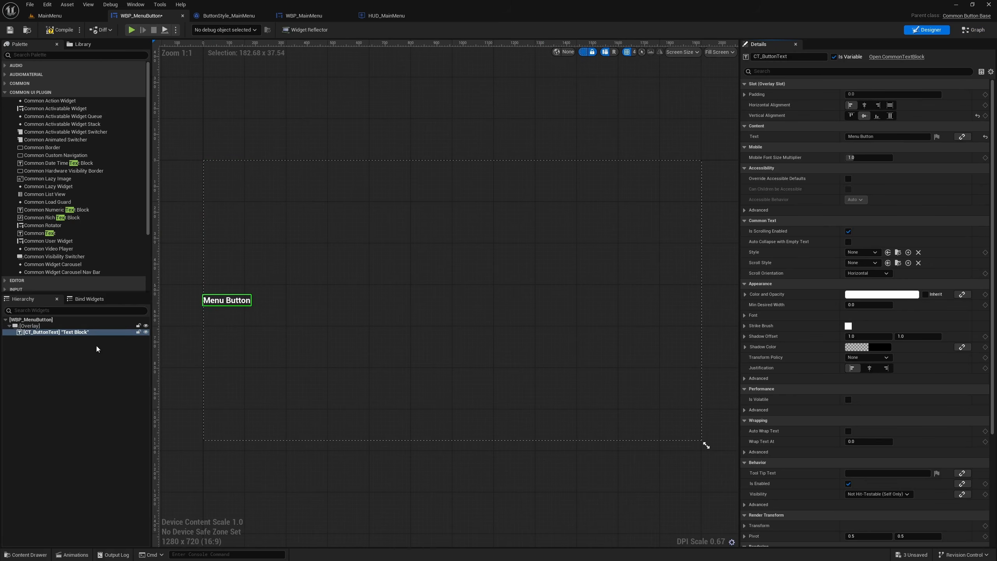
# - Create a new Common Text Style blueprint for CT_ButtonText, named CommonTextStyle_MenuText, in the CLM_MenuSystem plugin's UI/Styles folder
pyautogui.click(84, 357)
pyautogui.click(74, 332)
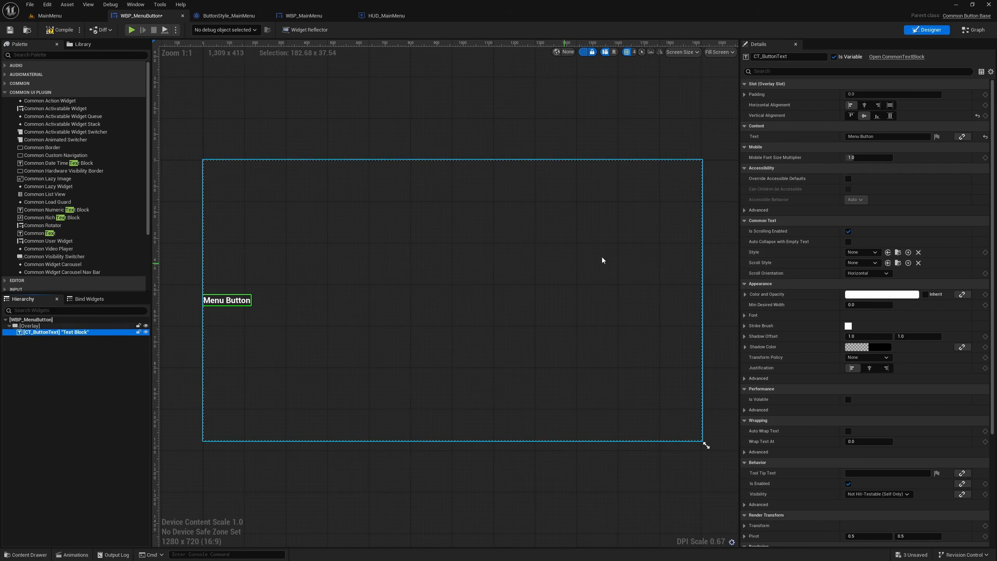
pyautogui.click(874, 252)
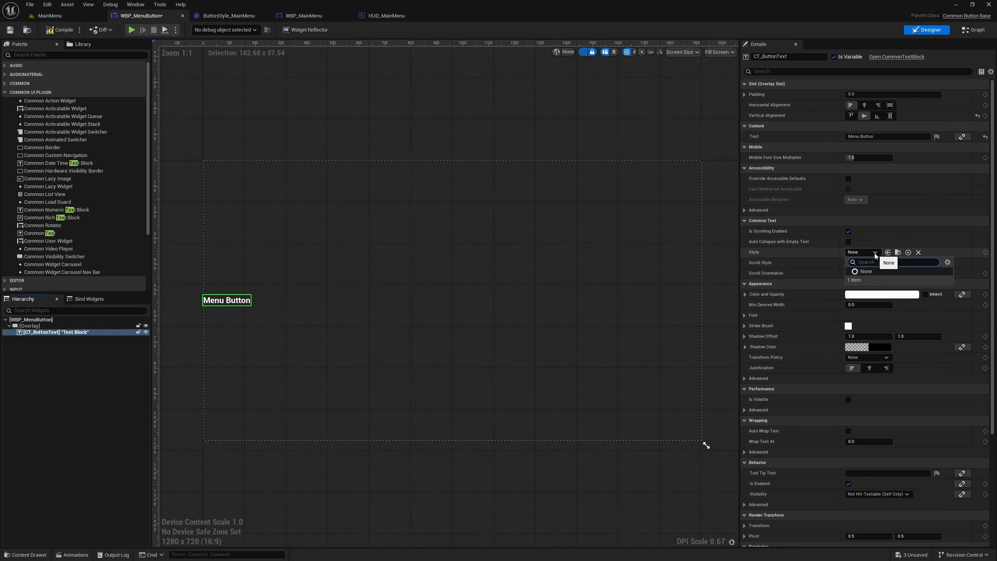
pyautogui.click(908, 252)
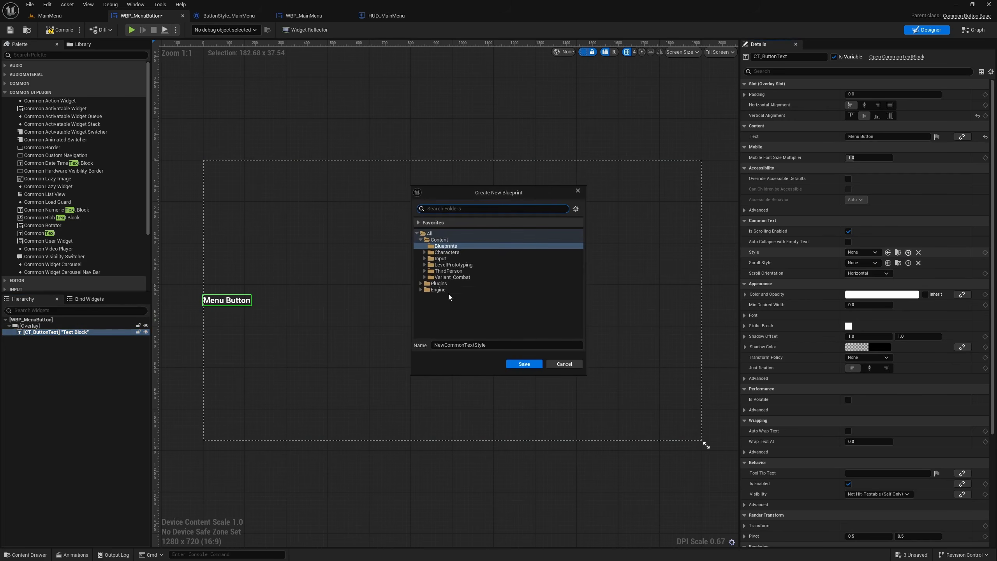
pyautogui.click(421, 284)
pyautogui.click(424, 289)
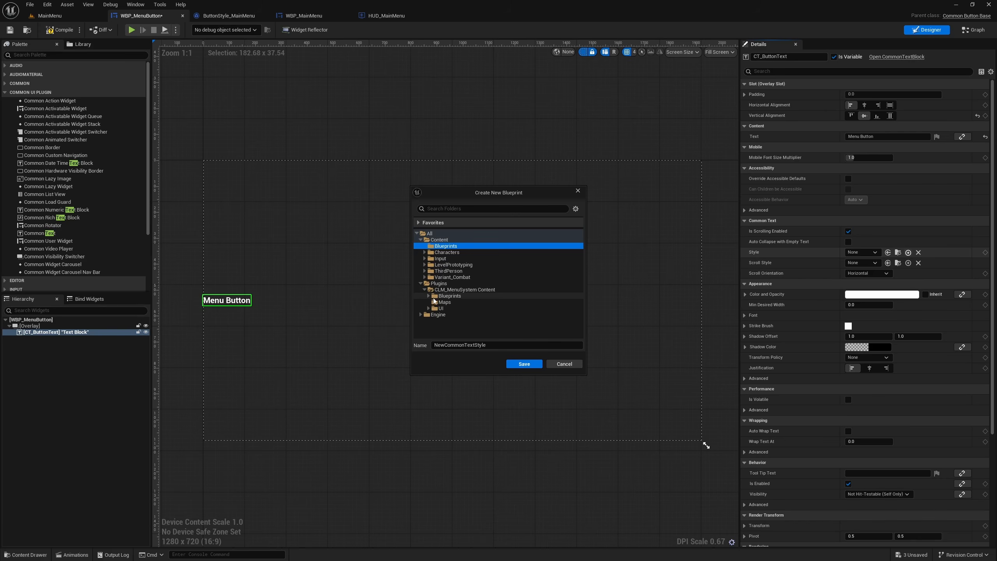
pyautogui.click(428, 308)
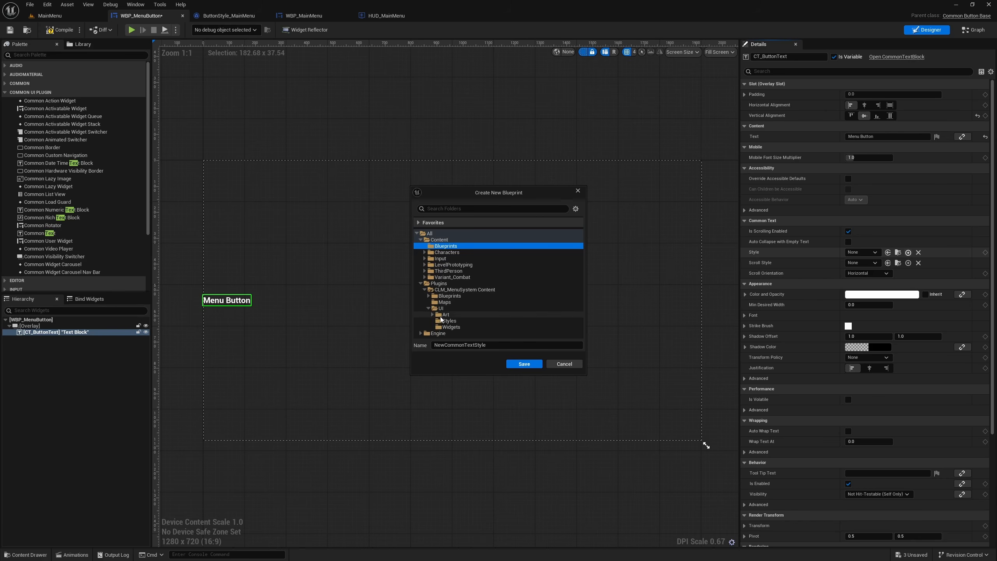
pyautogui.click(437, 308)
pyautogui.click(442, 321)
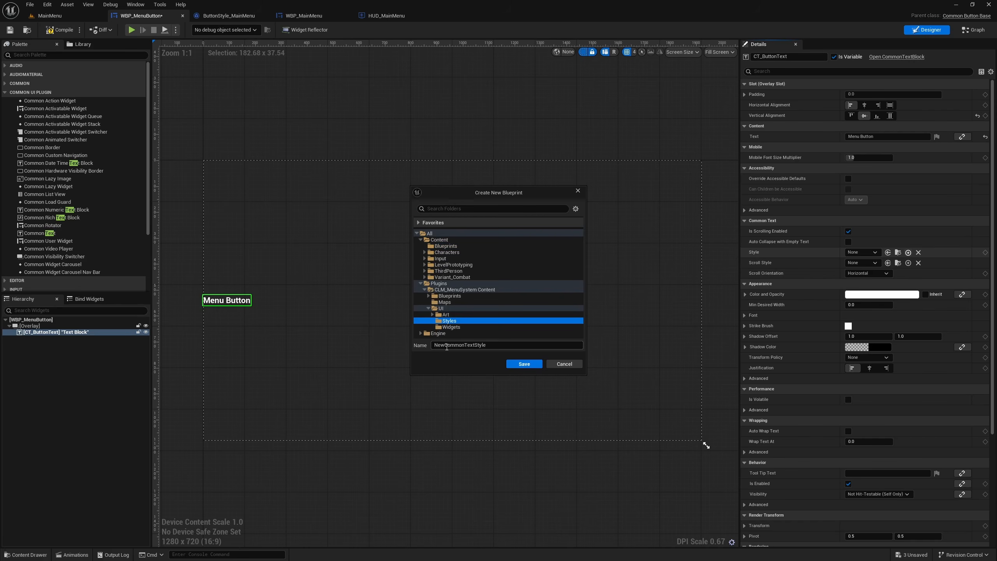
pyautogui.doubleClick(445, 345)
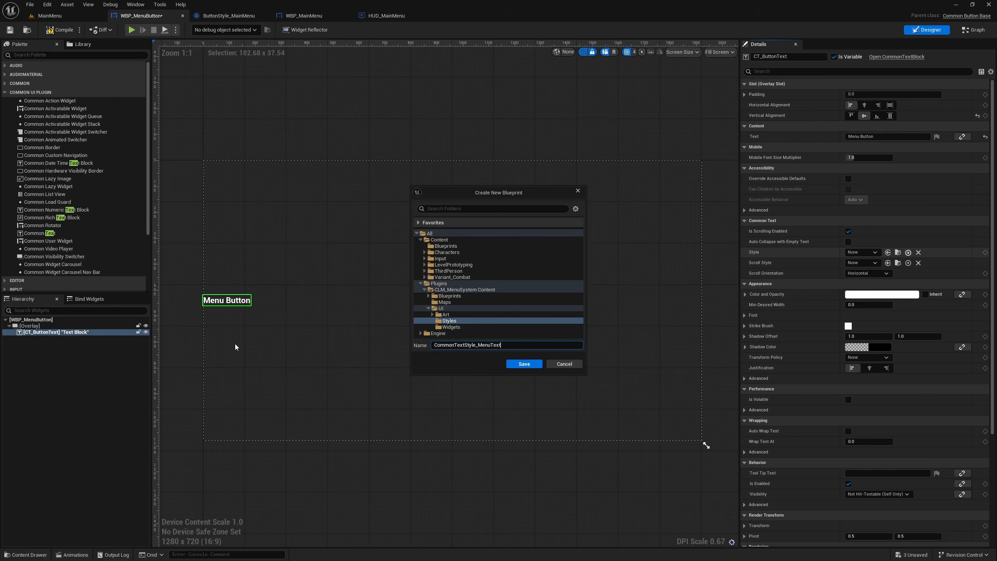
pyautogui.click(525, 364)
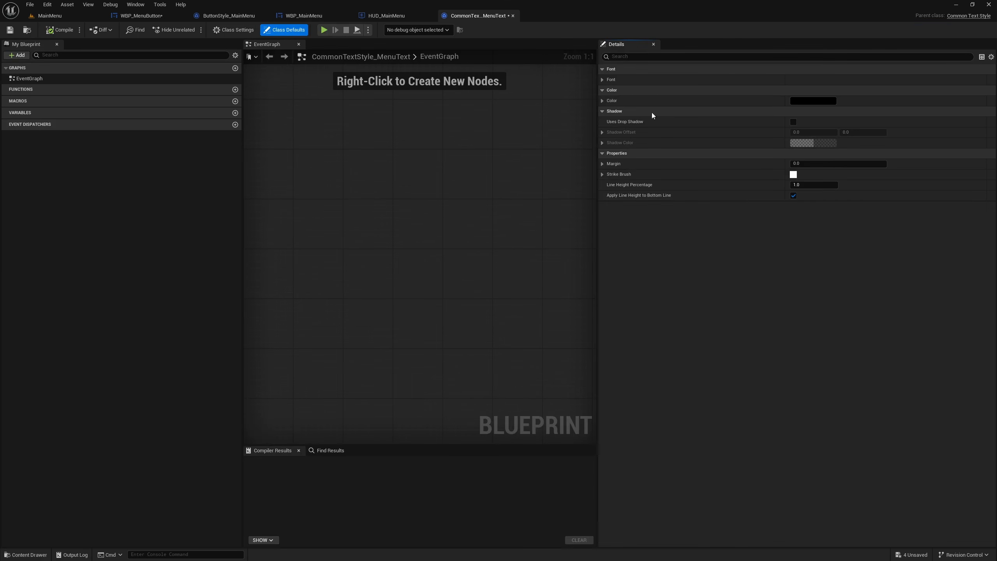
# - Set the font family of CommonTextStyle_MenuText to Lato-Regular_Font
pyautogui.click(602, 79)
pyautogui.click(813, 90)
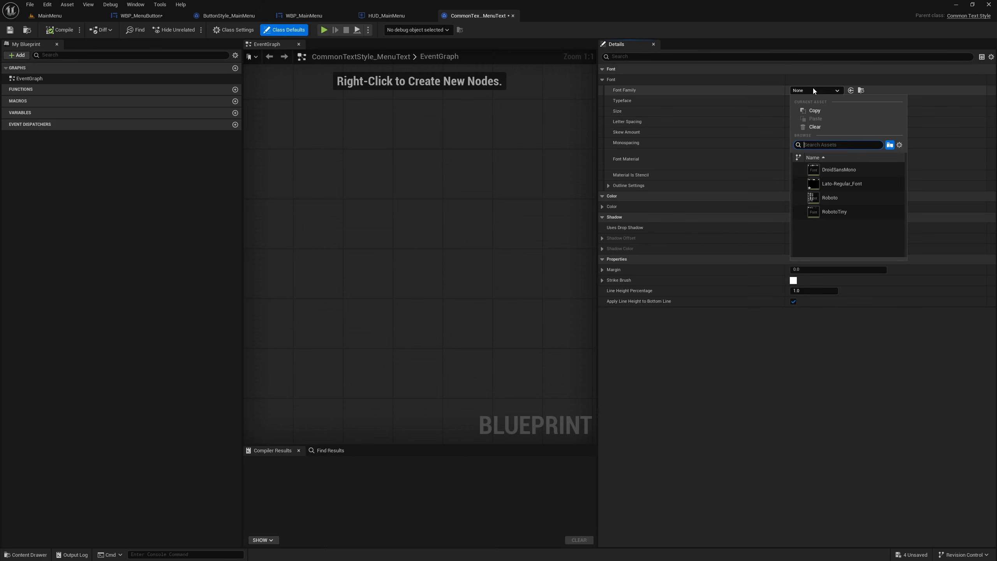
pyautogui.click(838, 183)
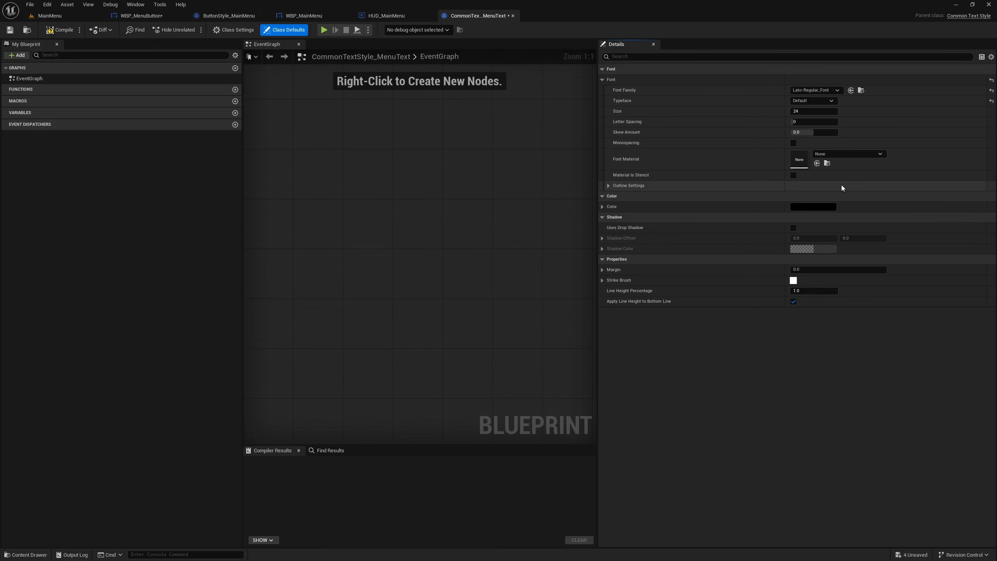
# - Set the text style's color to white, then compile and save the asset
pyautogui.click(819, 206)
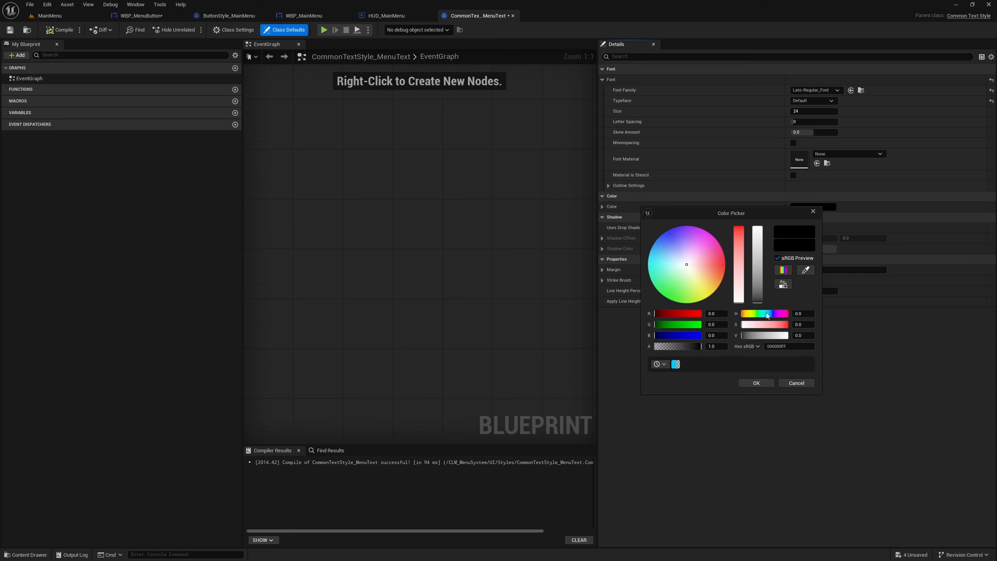
pyautogui.moveTo(758, 302); pyautogui.dragTo(741, 76)
pyautogui.click(754, 382)
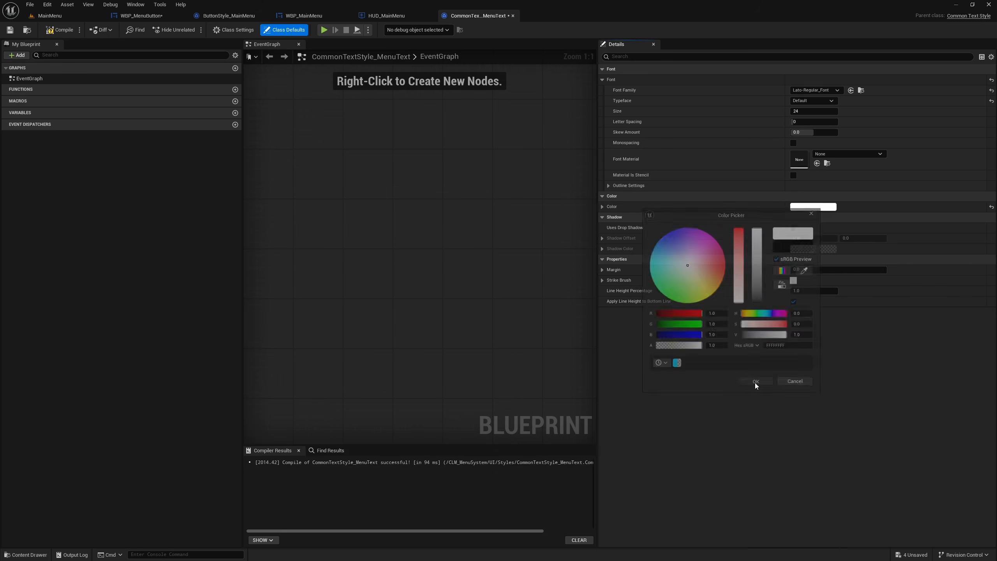
pyautogui.click(59, 30)
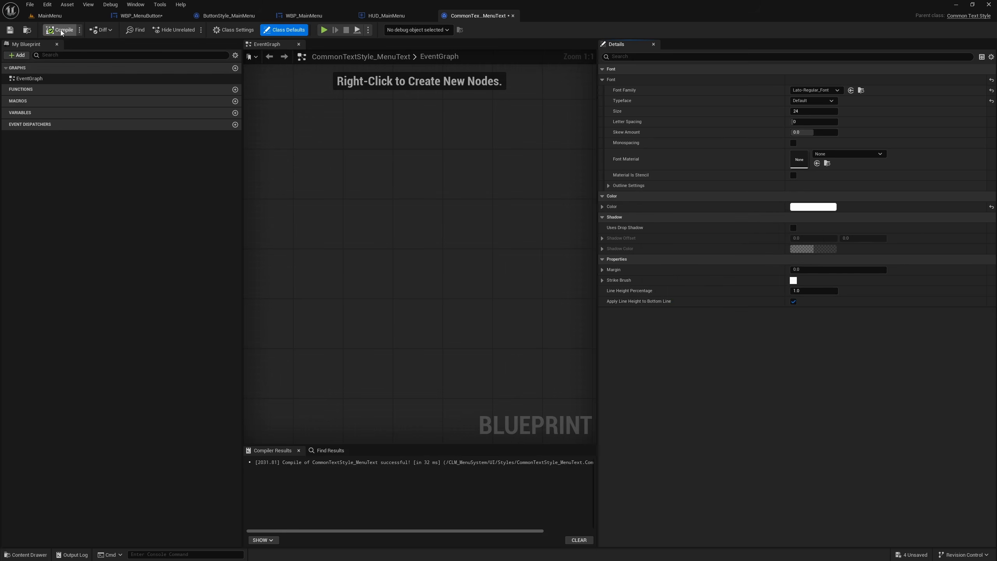
pyautogui.click(9, 30)
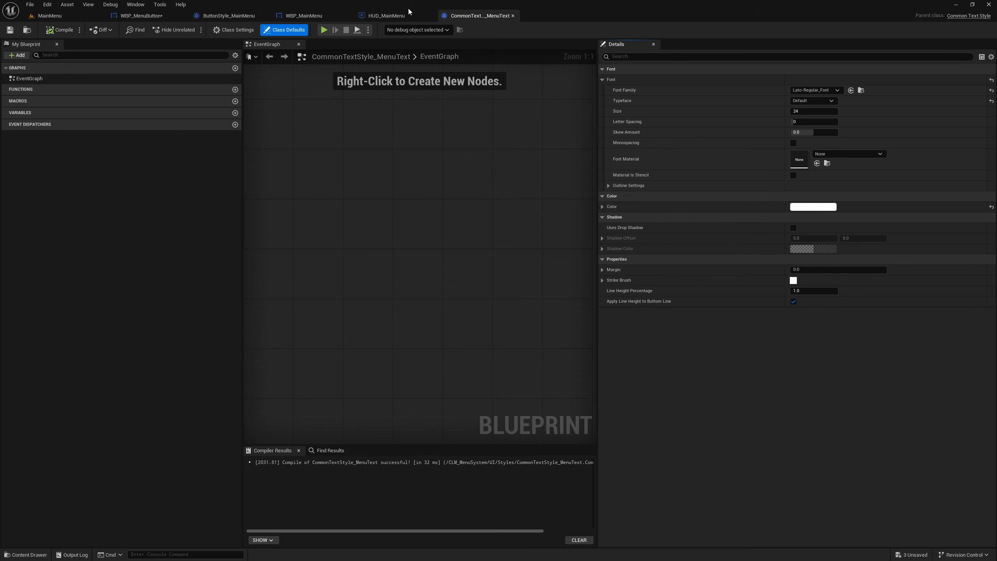
# - Look over ButtonStyle_MainMenu's text style settings, and inspect the restyled CT_ButtonText label in the WBP_MenuButton designer
pyautogui.click(225, 18)
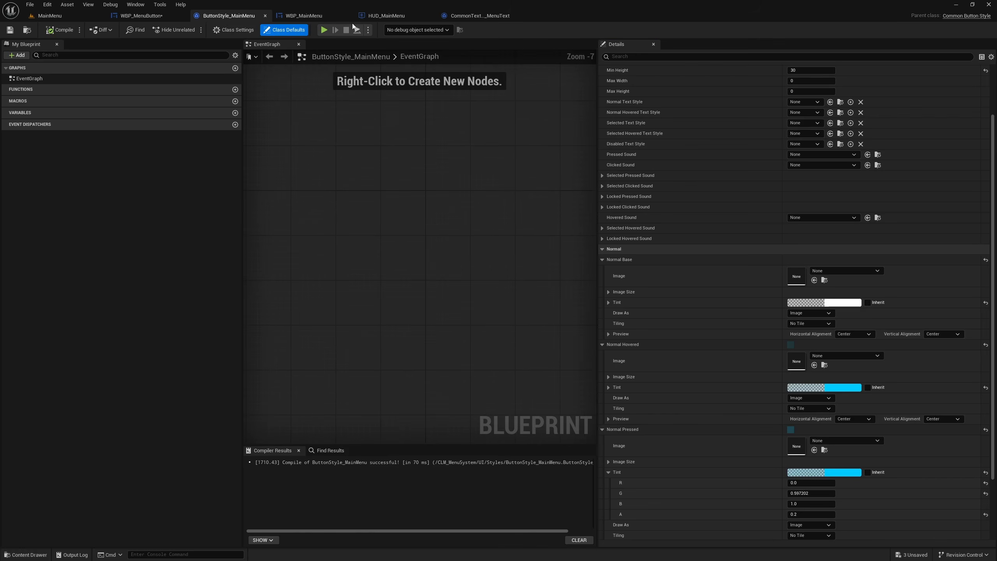
pyautogui.click(145, 19)
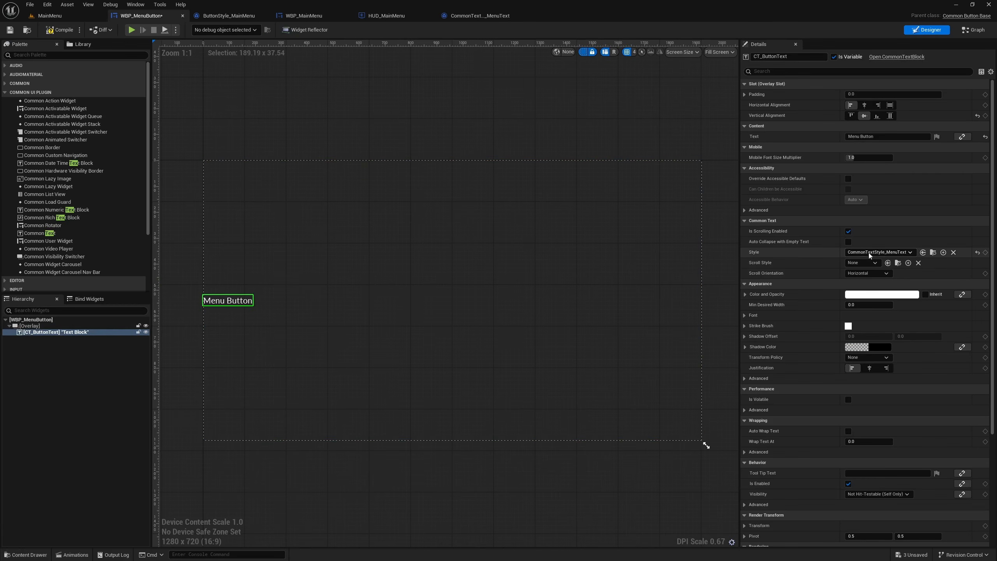
pyautogui.scroll(5, 216, 309)
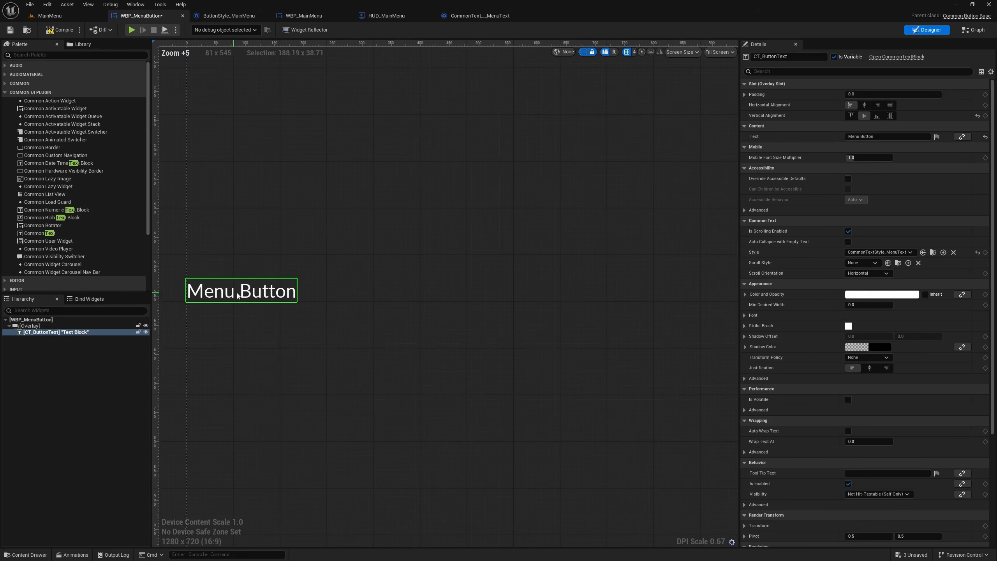
# - Open the MainMenu level, make its viewport fill the window and play it to test the menu button
pyautogui.click(53, 16)
pyautogui.moveTo(391, 140); pyautogui.dragTo(416, 141, button='right')
pyautogui.press('F11')
pyautogui.hotkey('alt', 'p')
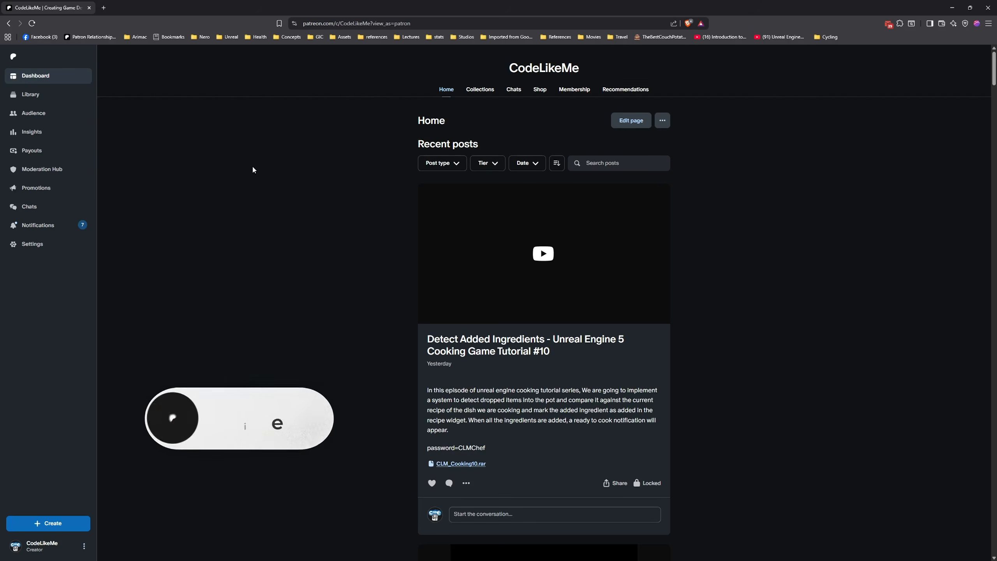
pyautogui.scroll(-5, 255, 184)
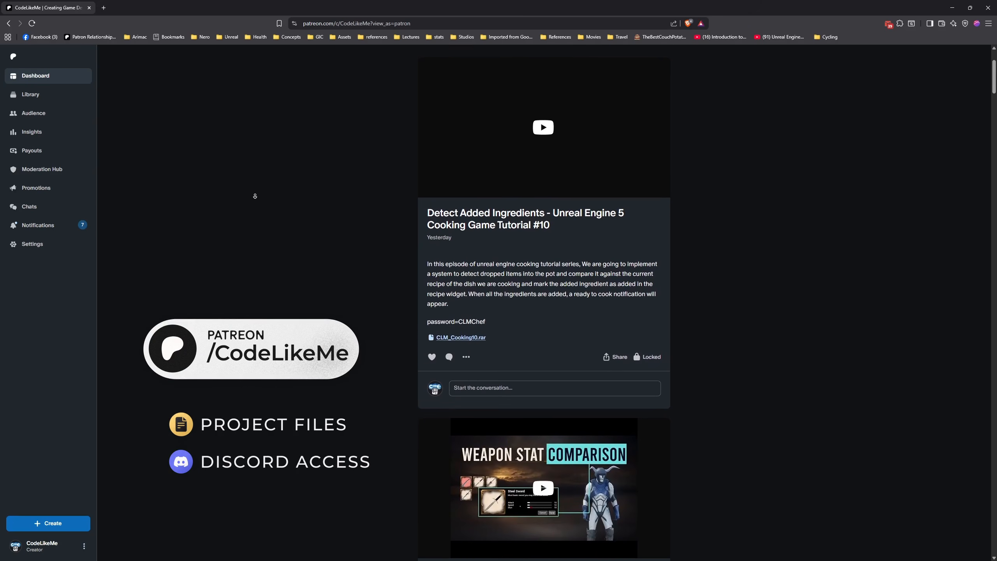